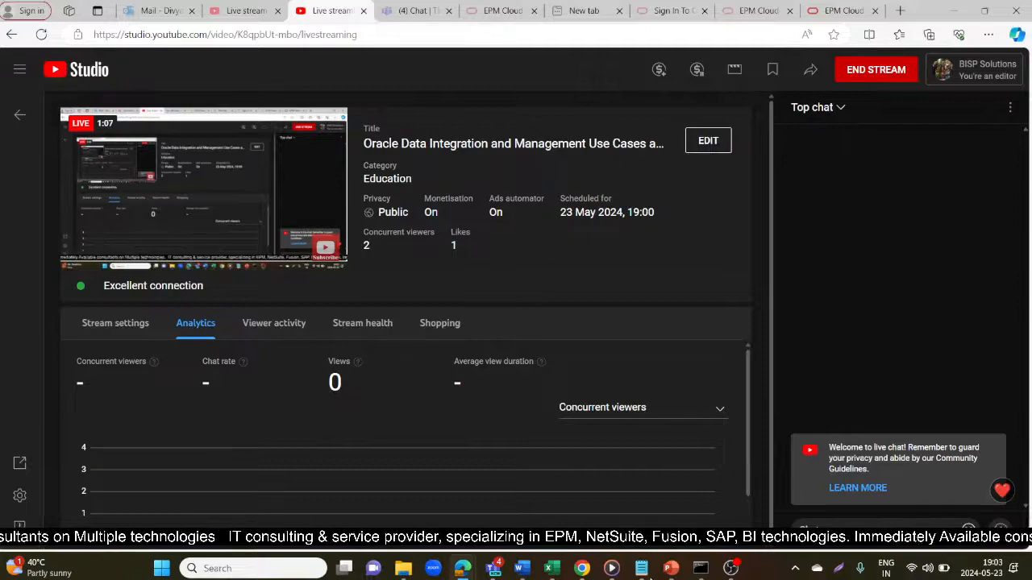
- Start the OBS screen recording and bring the EPM Cloud Data Load Mapping window forward
left_click(730, 568)
left_click(887, 427)
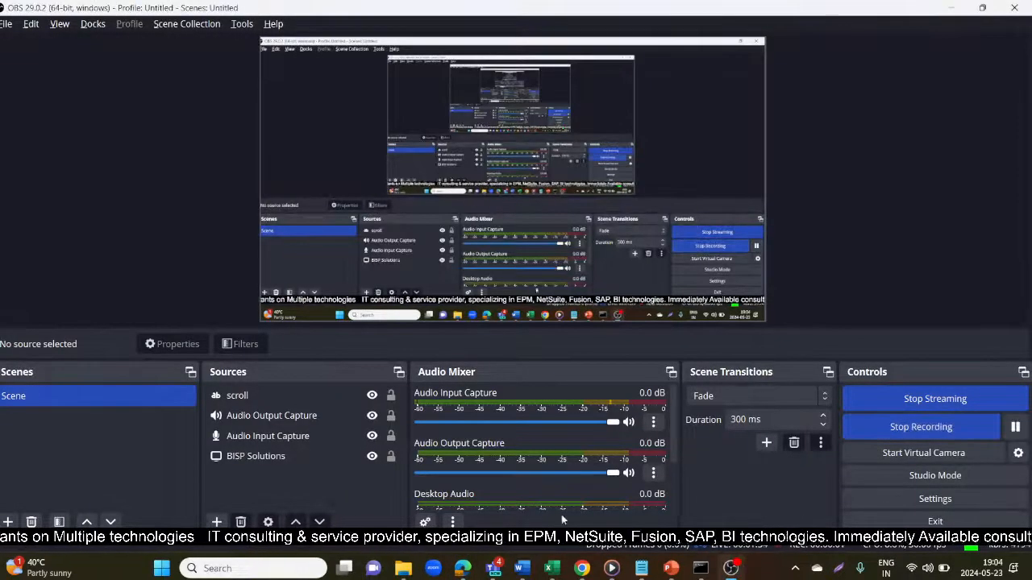
key("alt+Tab")
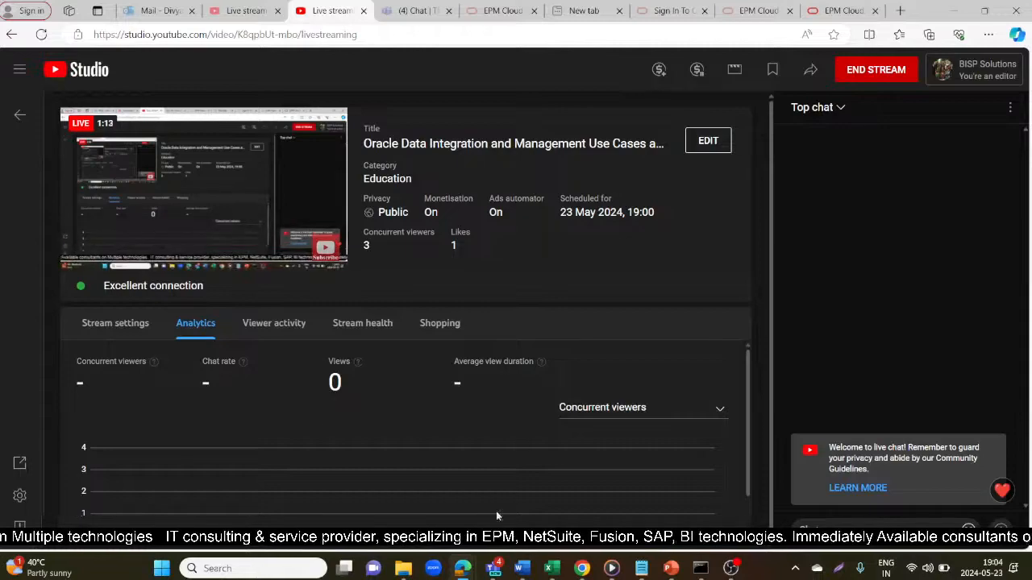
left_click(465, 568)
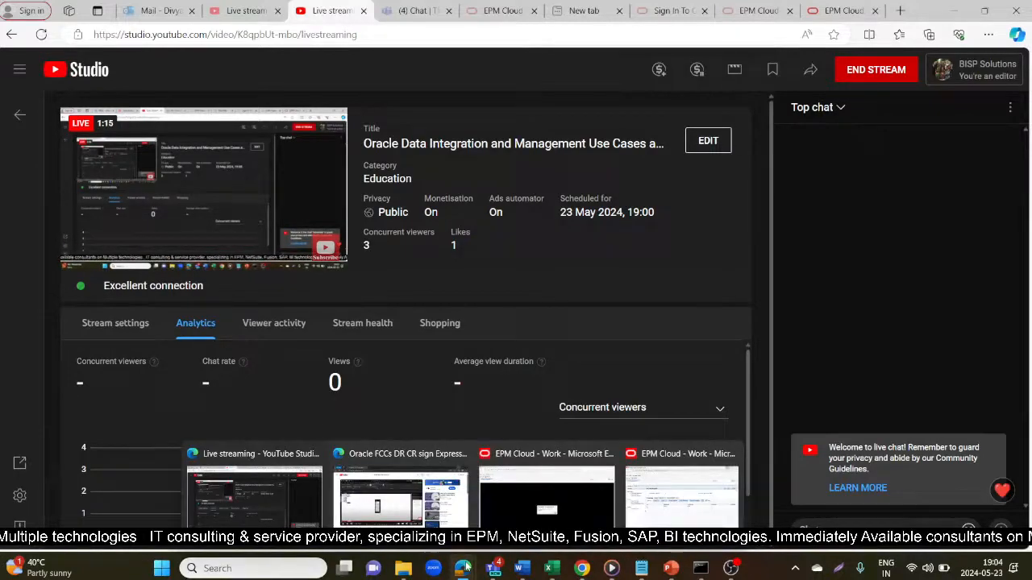
left_click(677, 488)
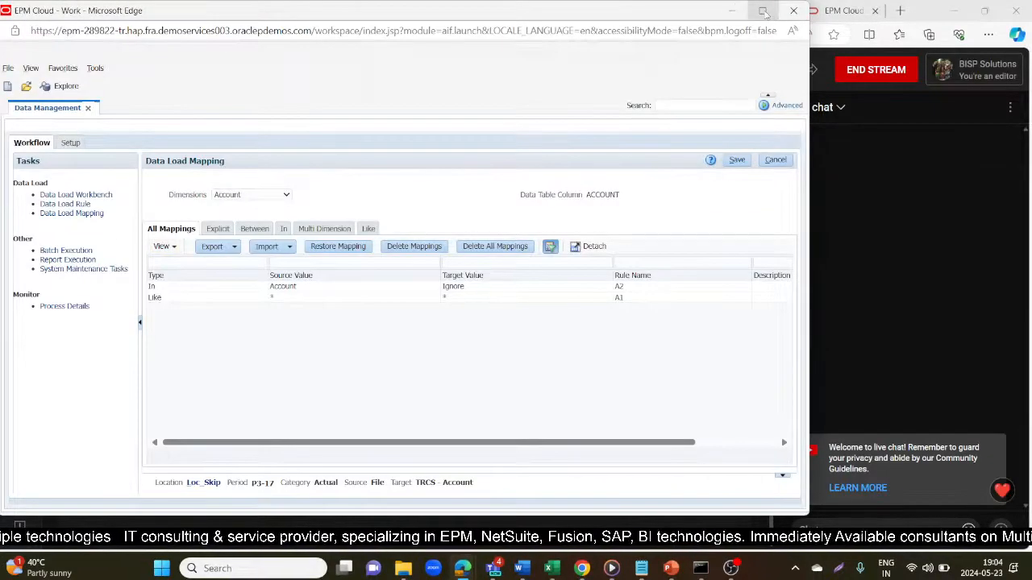
- Add a blank import format row (File source, TRCS target) on the Setup Import Format page
left_click(68, 144)
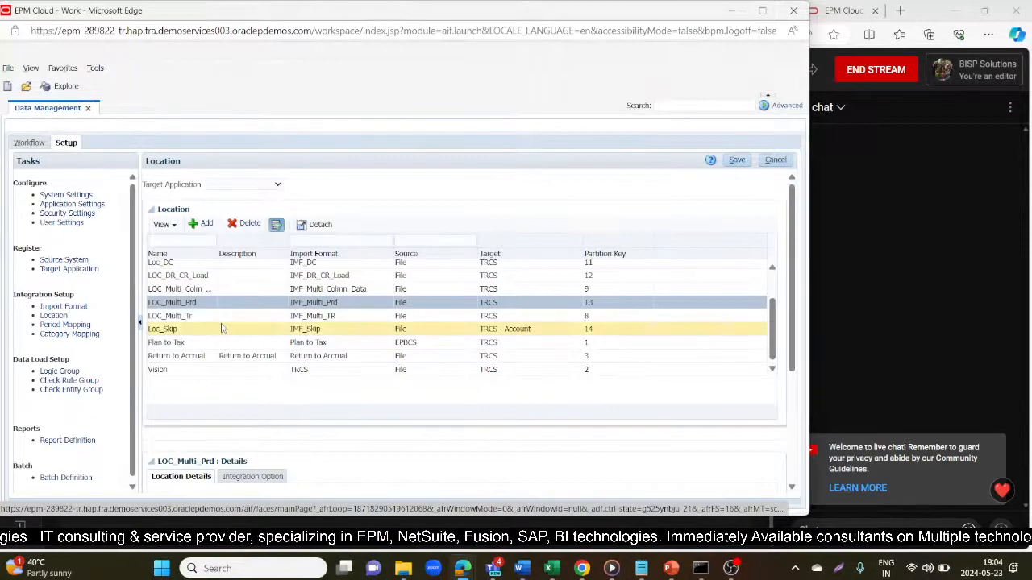
scroll(222, 326, "up", 2)
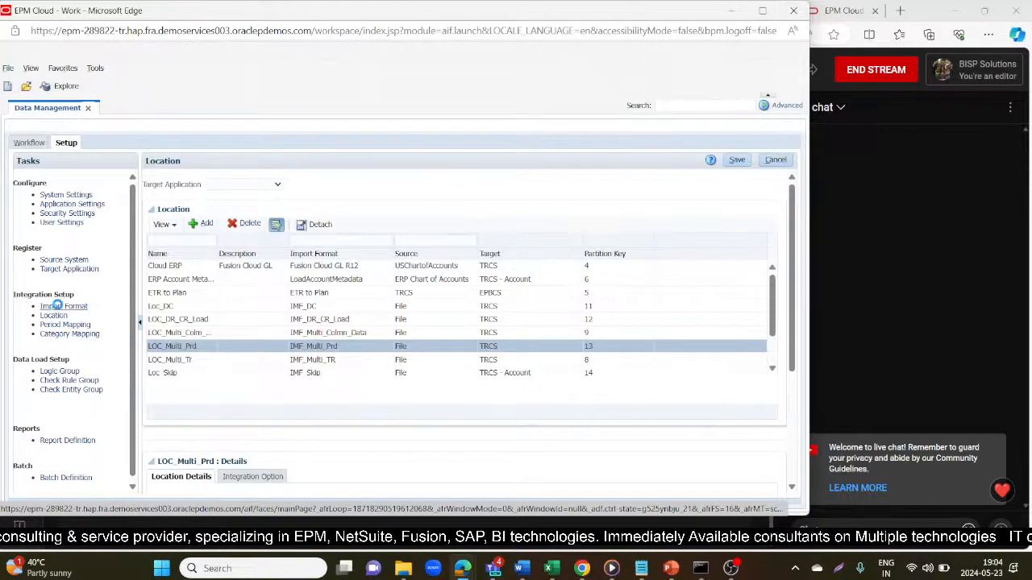
left_click(60, 308)
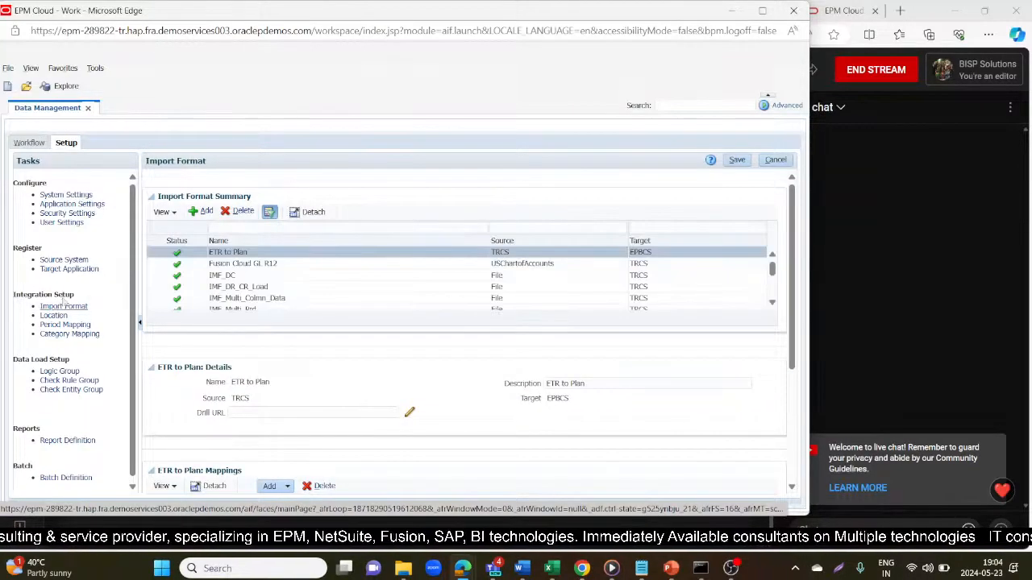
left_click(203, 211)
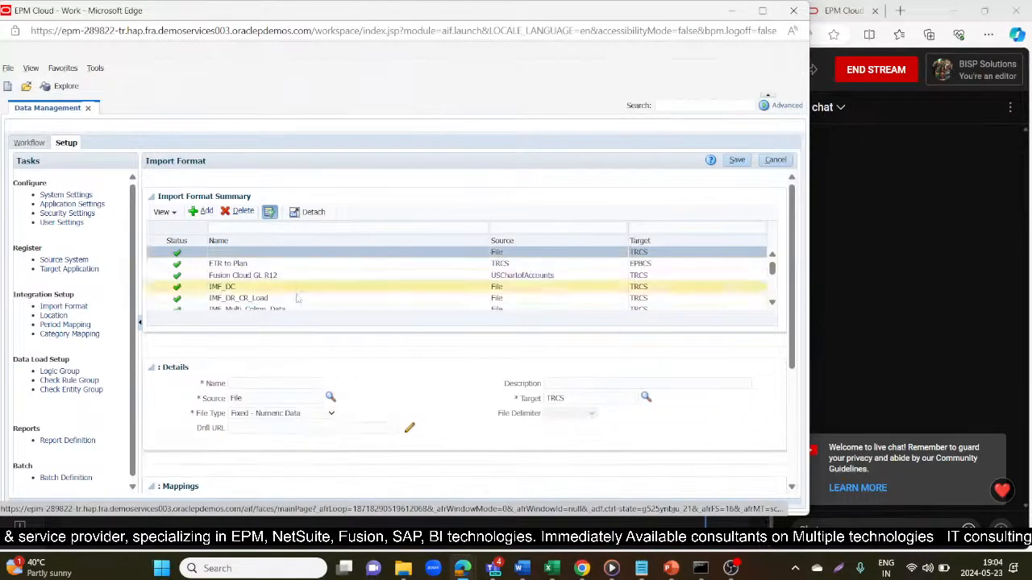
mouse_move(551, 562)
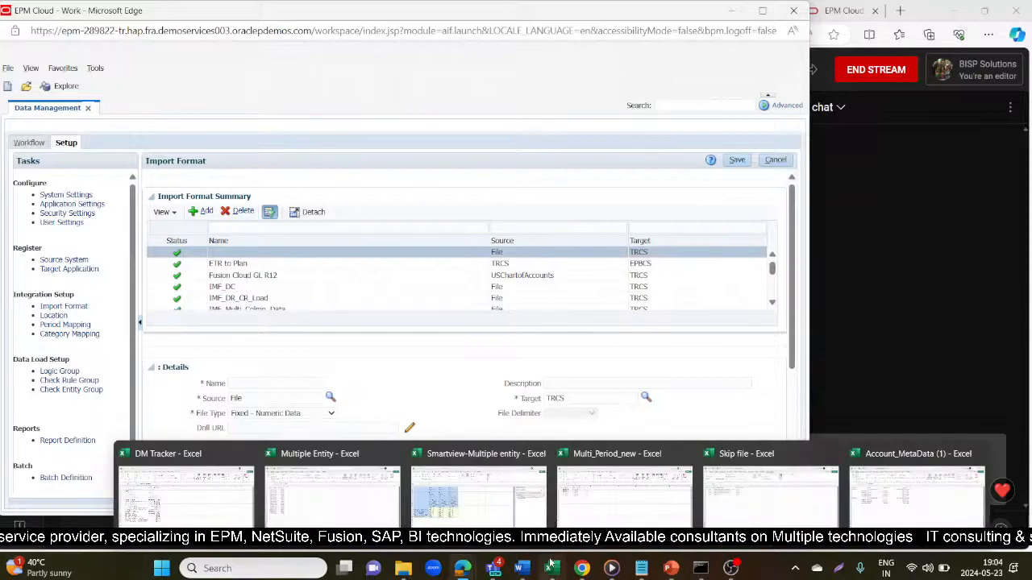
- In Multi_Period_new, review the Account, Entity, Amount, Period and Year columns
left_click(621, 488)
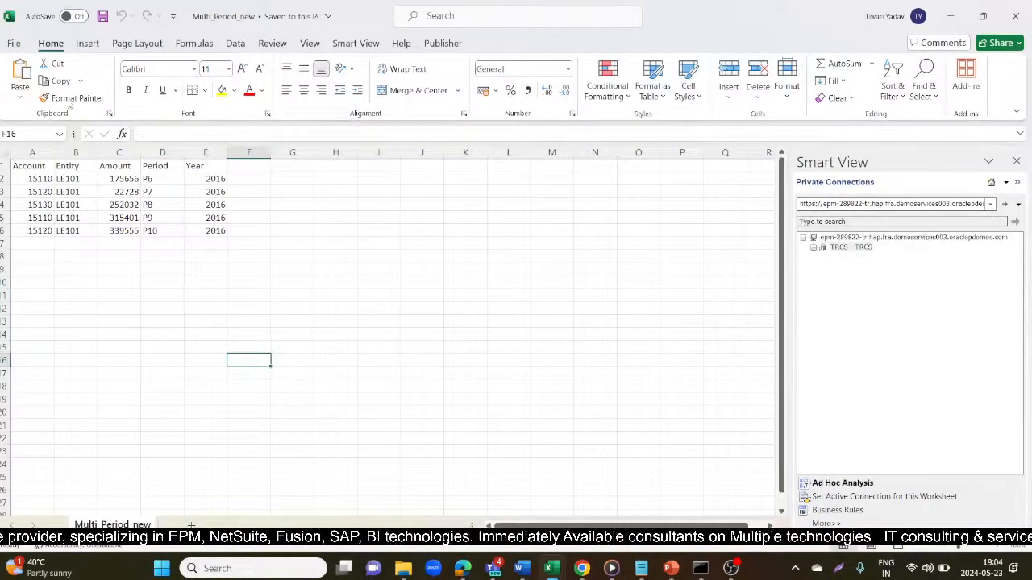
left_click(30, 154)
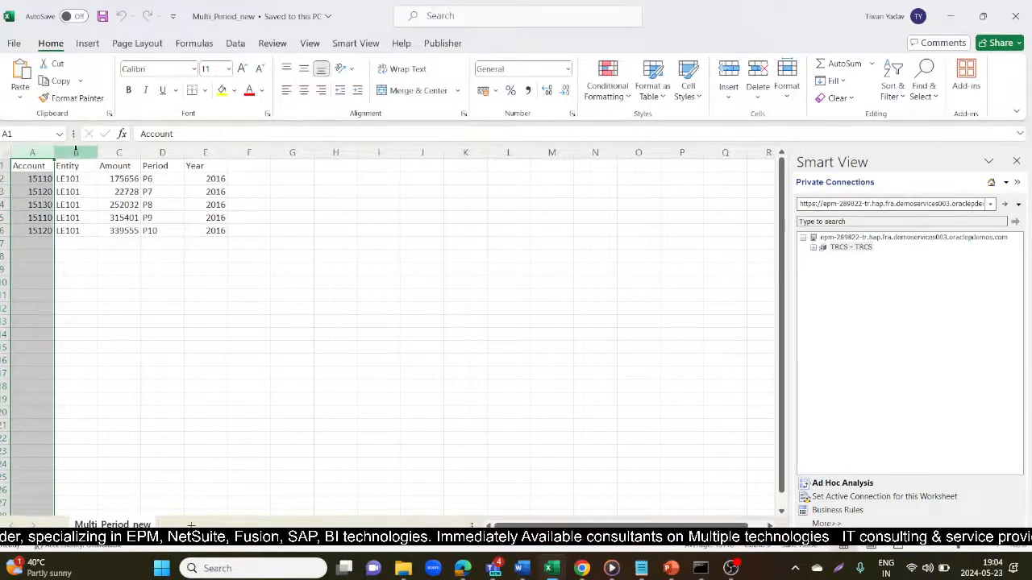
left_click(76, 152)
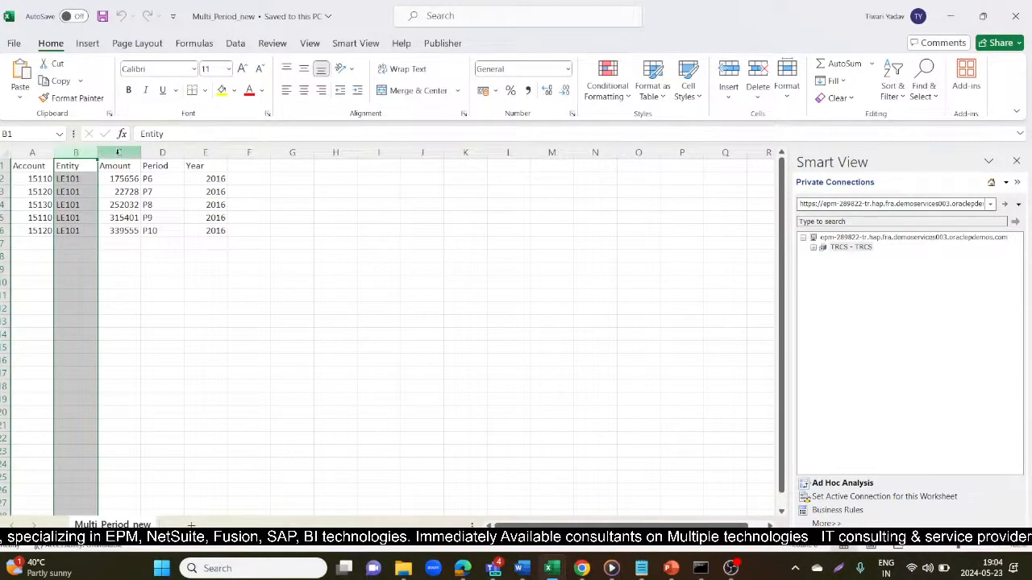
left_click(119, 153)
left_click(164, 152)
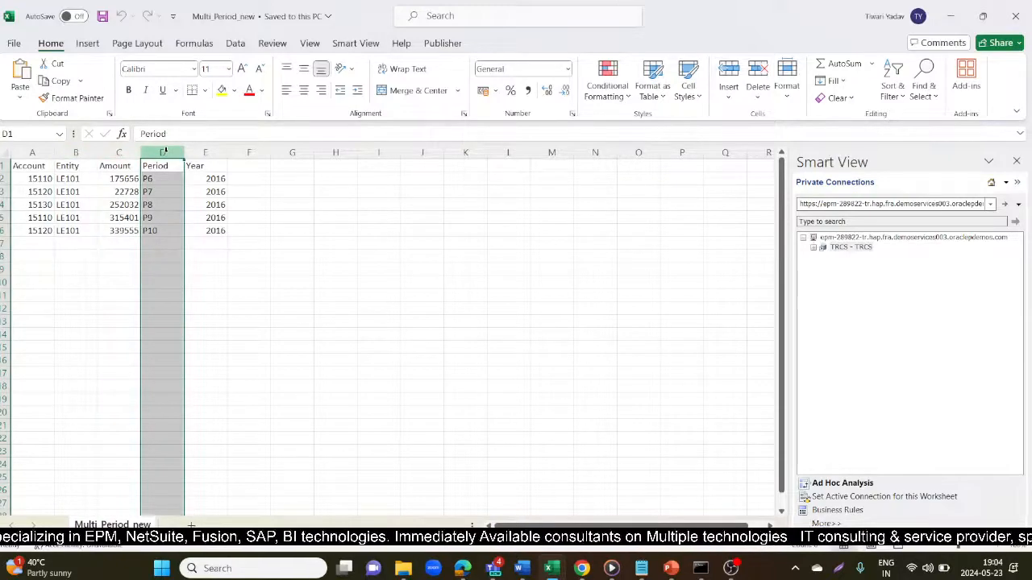
left_click(204, 153)
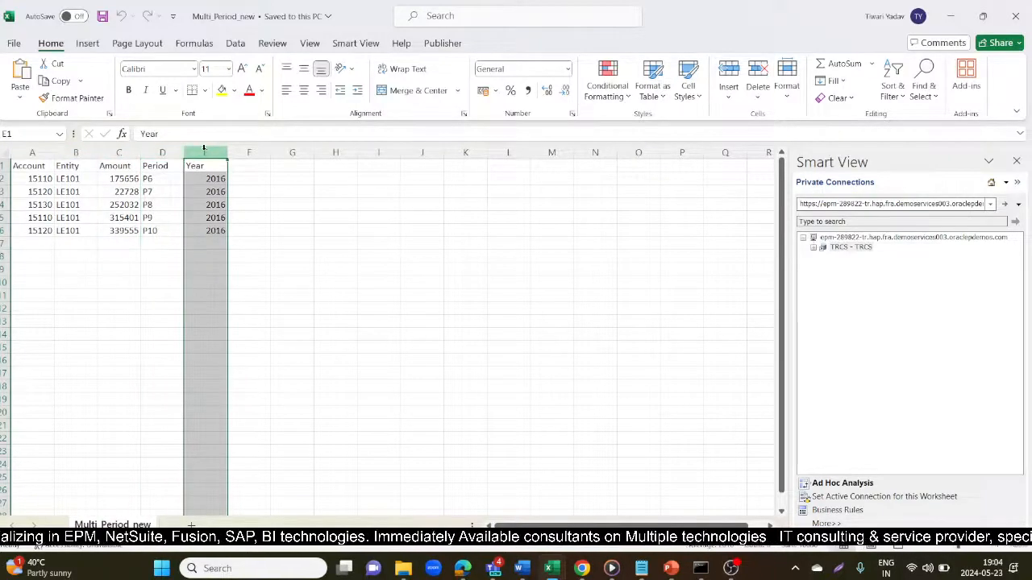
left_click(163, 152)
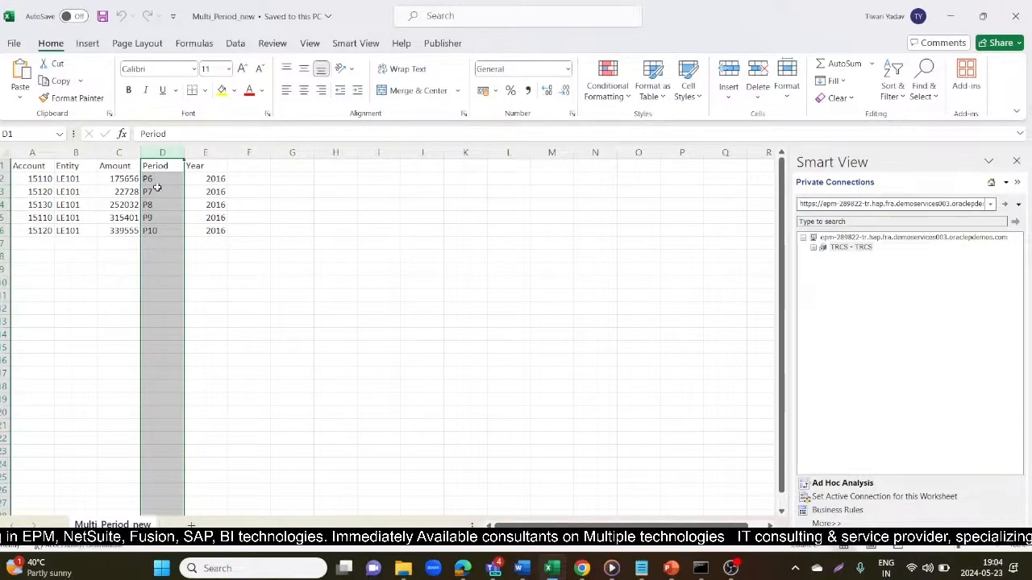
- Check periods P6–P10 in D2:D6 and the LE101 entity values in B2:B6
left_click(162, 181)
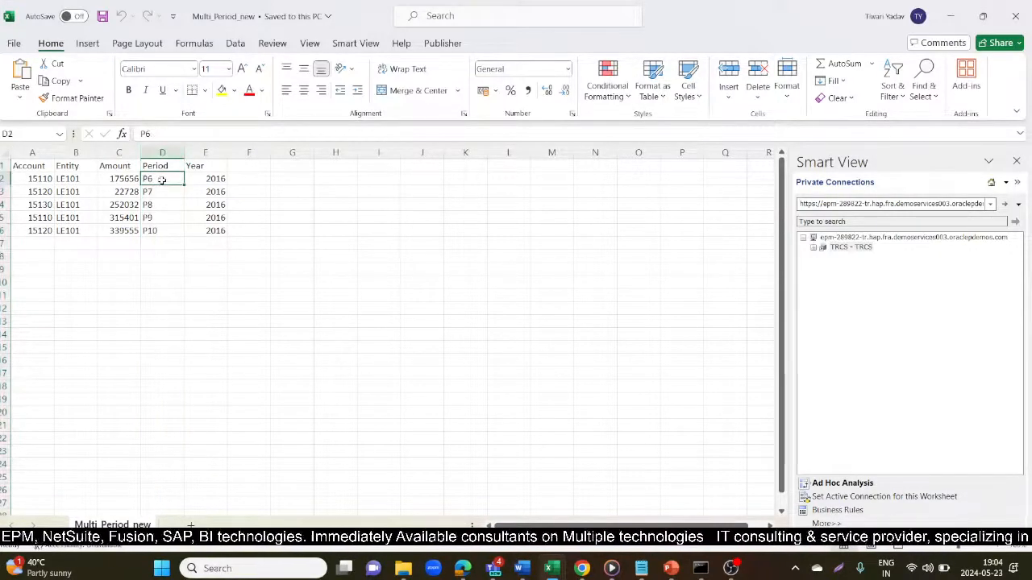
left_click(161, 196)
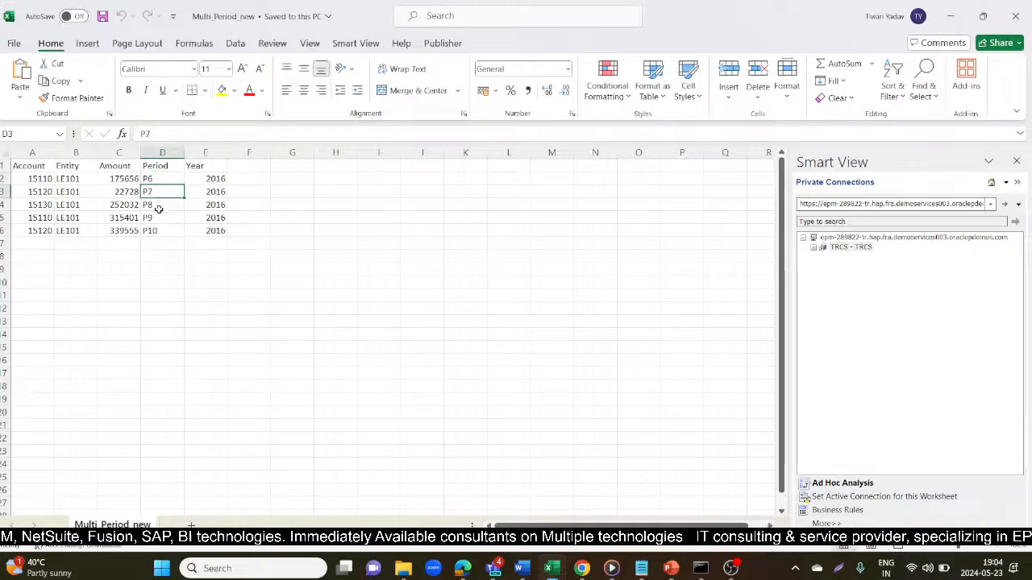
left_click(161, 208)
left_click(162, 221)
left_click(164, 232)
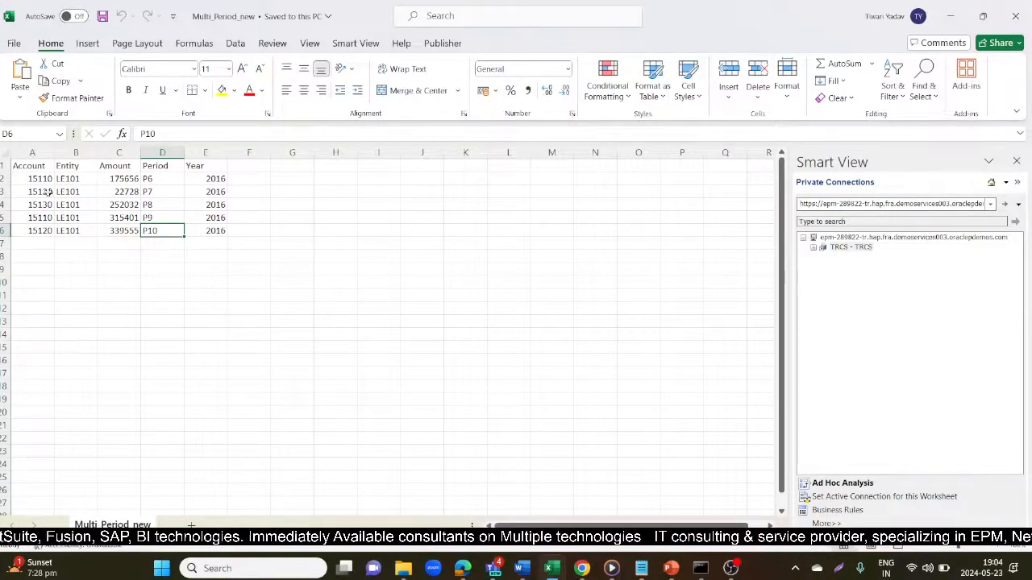
left_click_drag(165, 179, 164, 230)
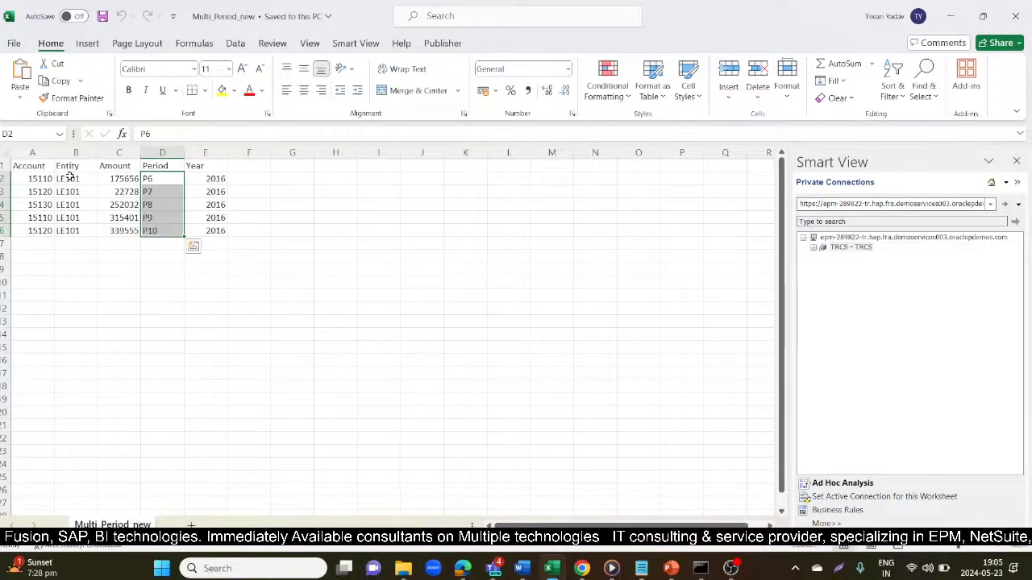
left_click_drag(71, 178, 72, 226)
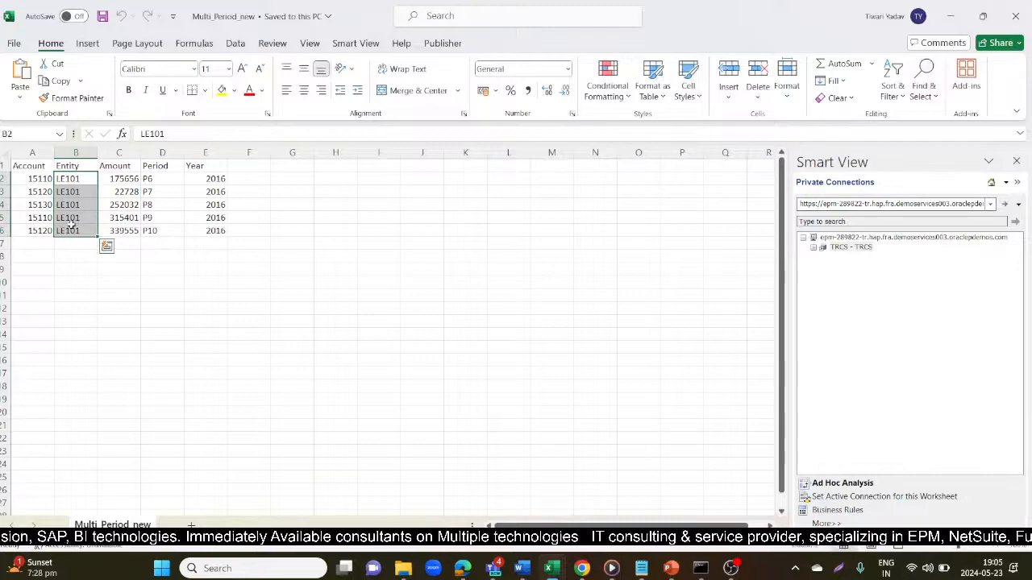
- Put the cursor in the new import format's name field, then return to the workbook
key("alt+Tab")
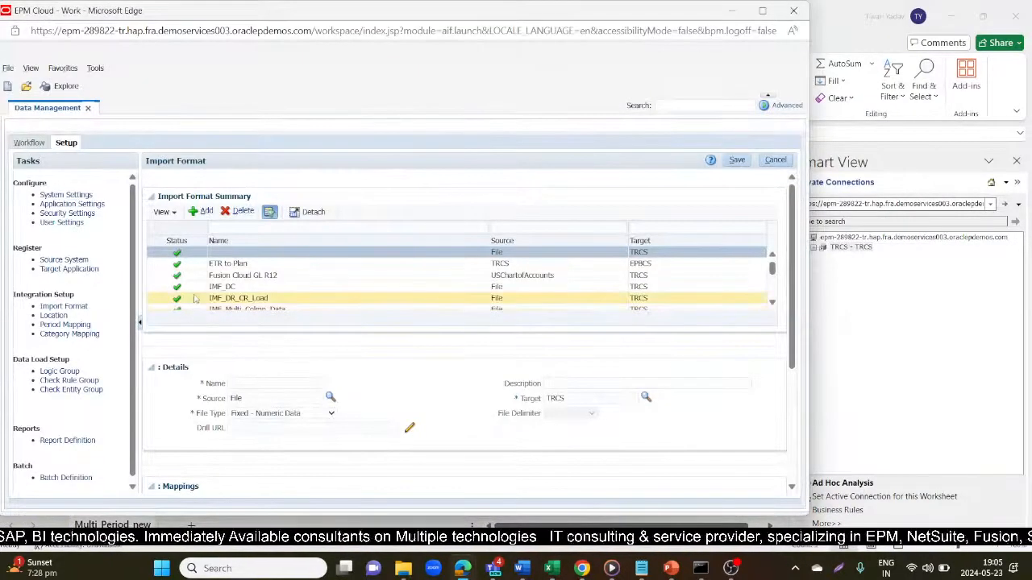
left_click(256, 382)
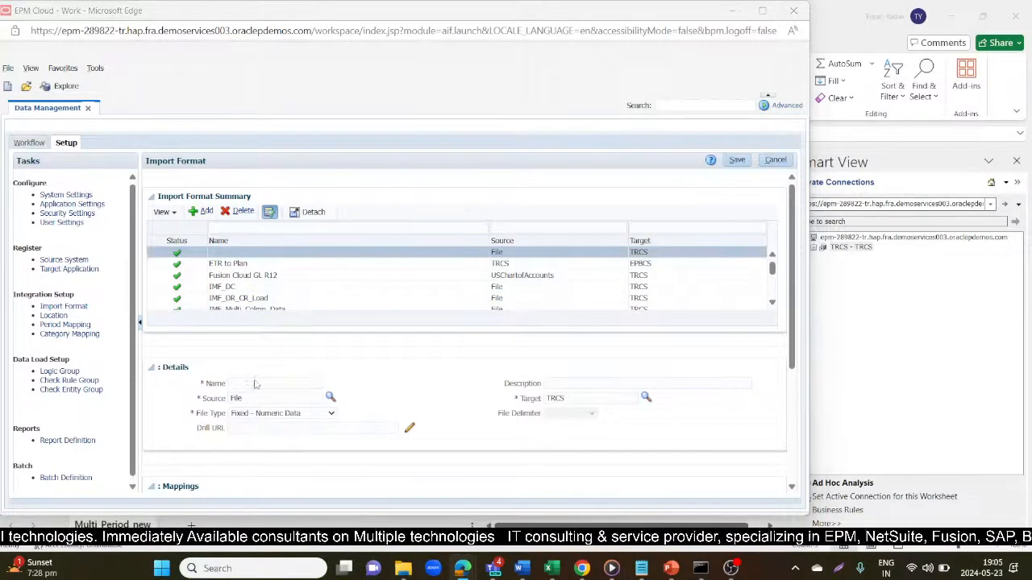
key("alt+Tab")
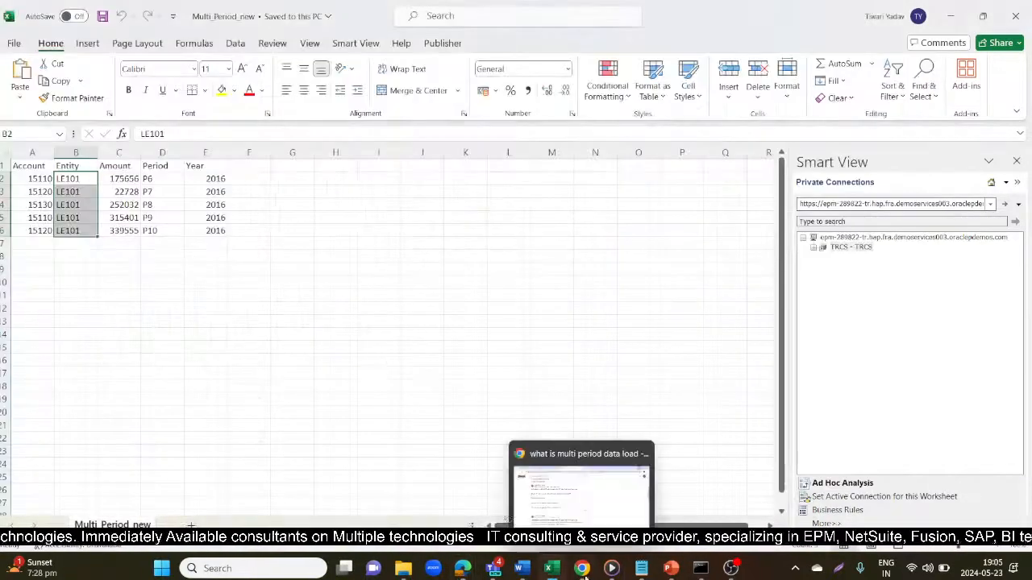
- In the Smartview-Multiple entity workbook, fill the FY16 and month header cells with yellow
mouse_move(551, 571)
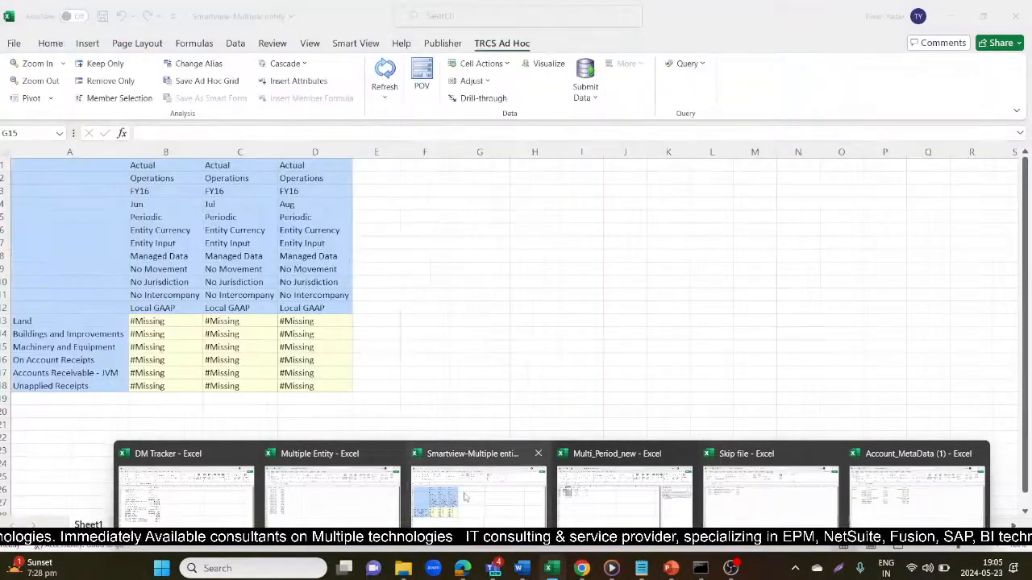
left_click(465, 498)
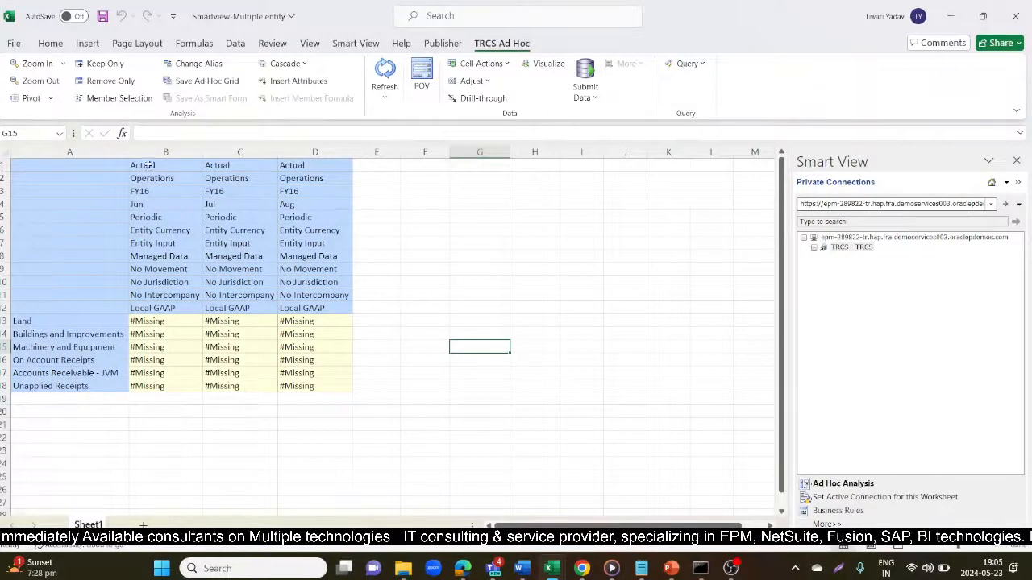
left_click_drag(108, 319, 108, 387)
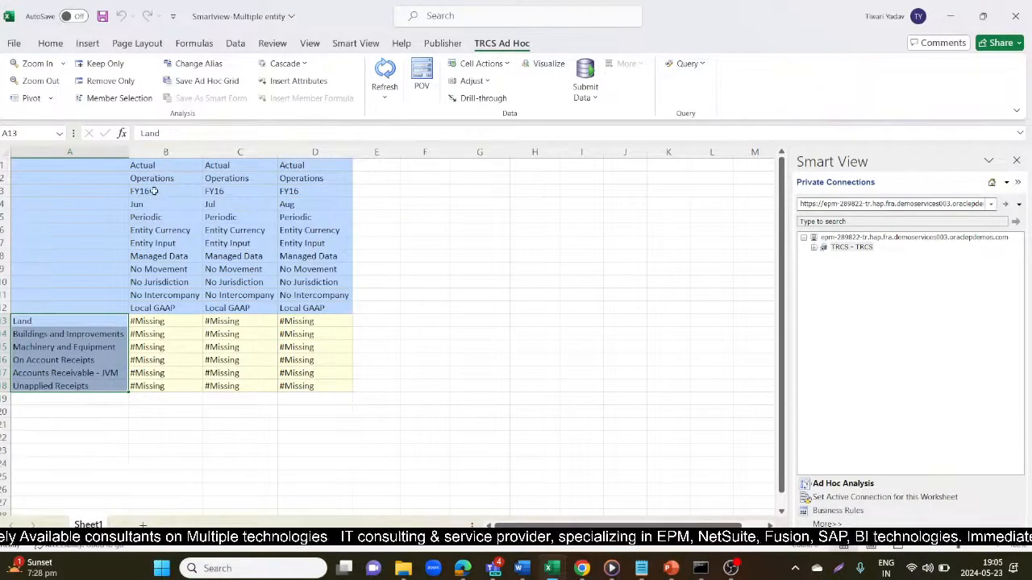
left_click(50, 43)
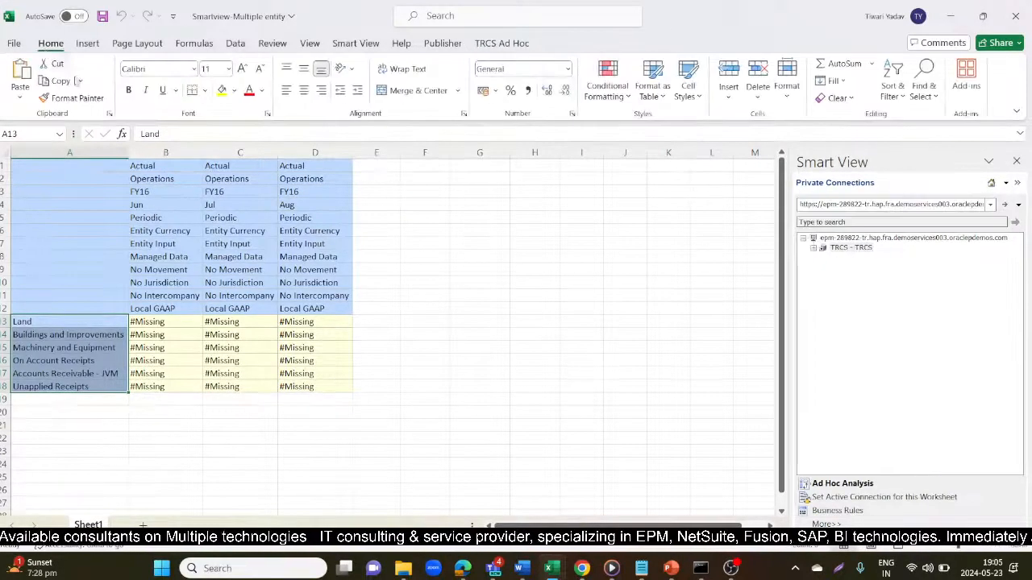
left_click_drag(156, 193, 308, 205)
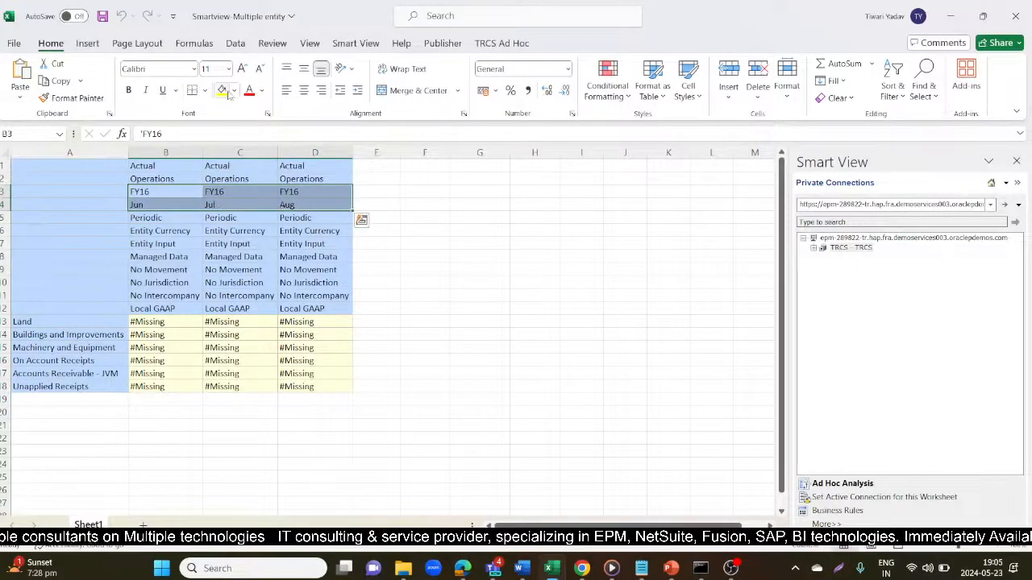
left_click(228, 92)
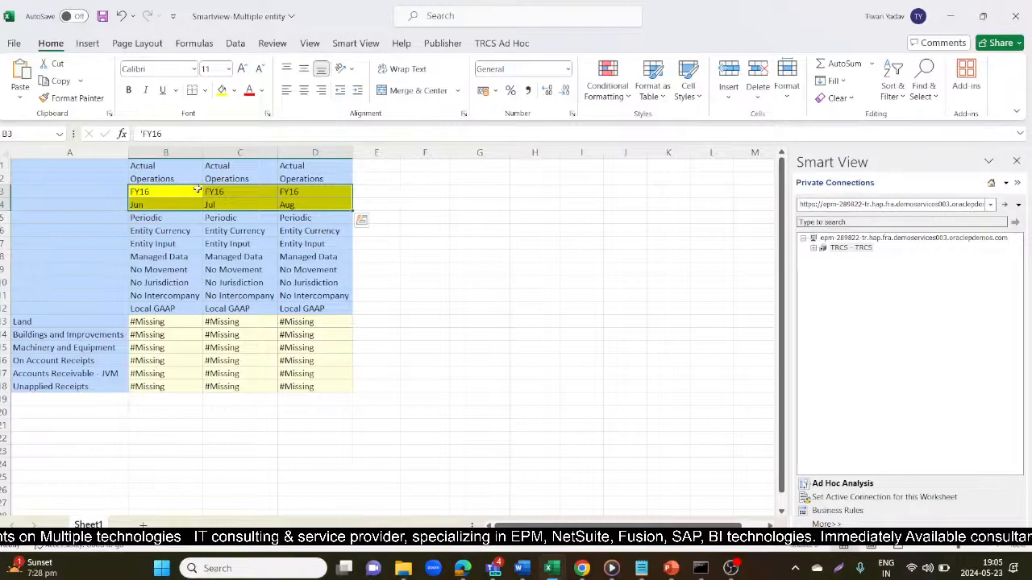
- Check the POV members in B1:B12, from Actual and Operations through Local GAAP
left_click(192, 231)
left_click(156, 165)
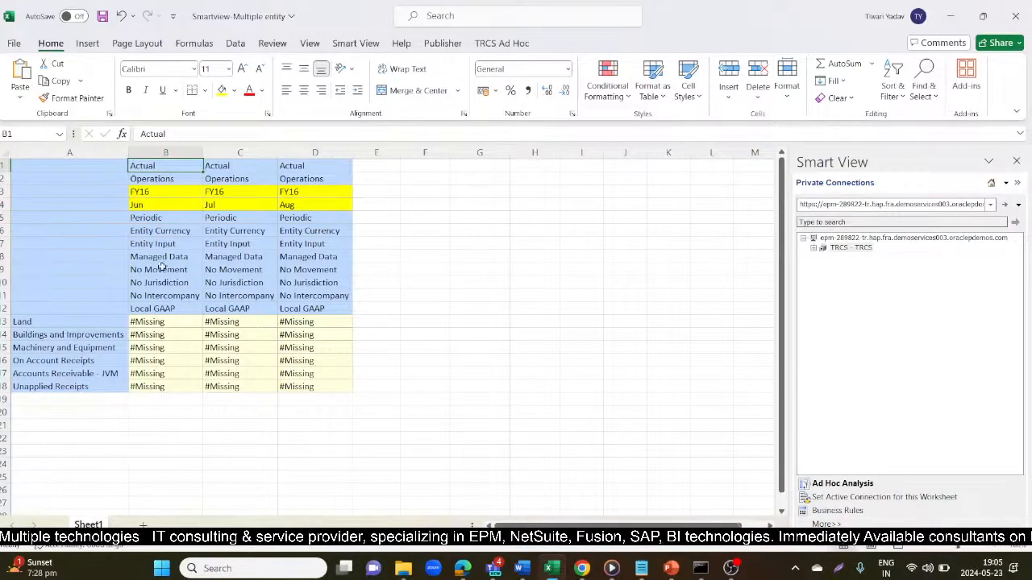
left_click(153, 179)
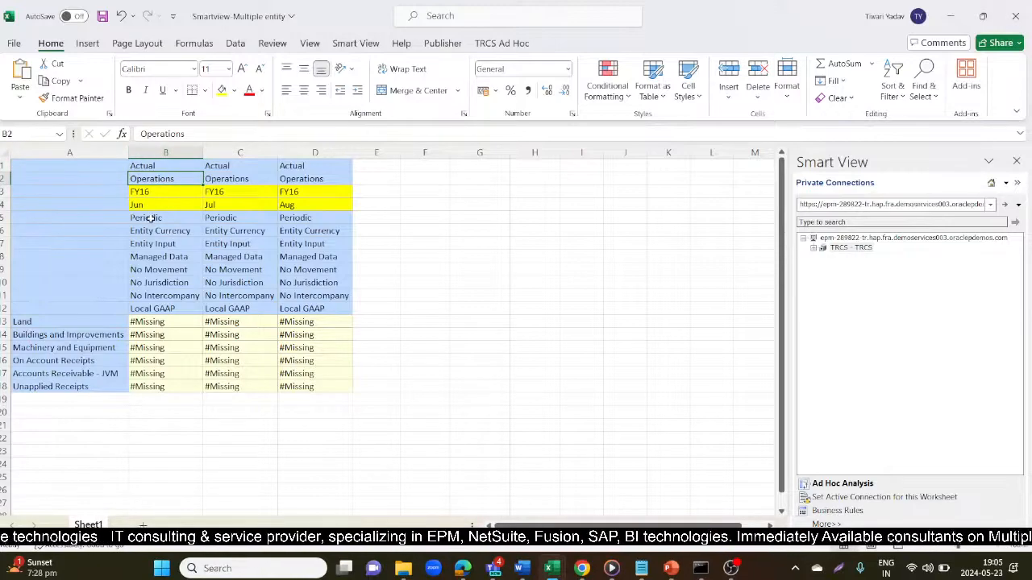
left_click(150, 218)
left_click(169, 233)
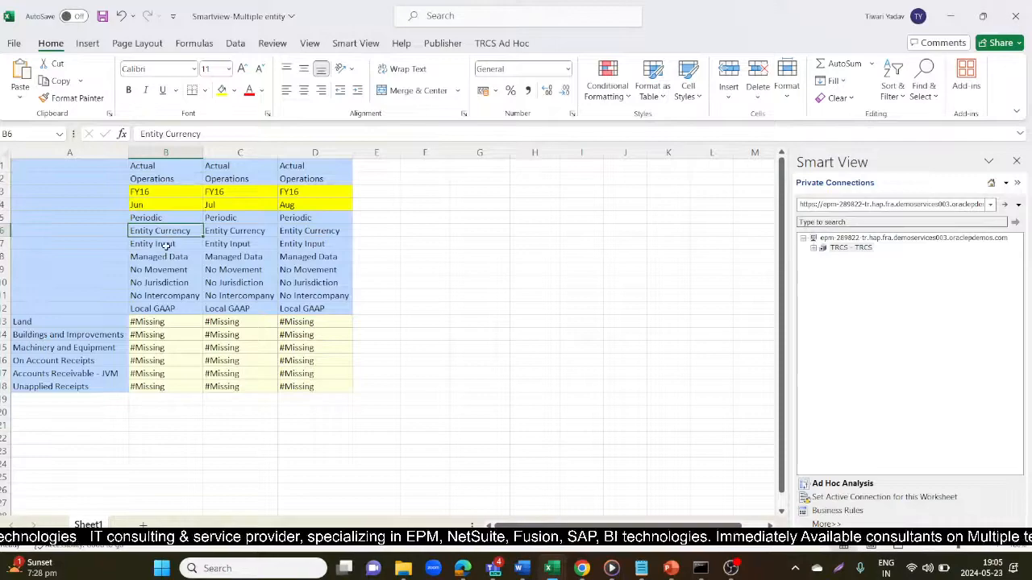
left_click(165, 245)
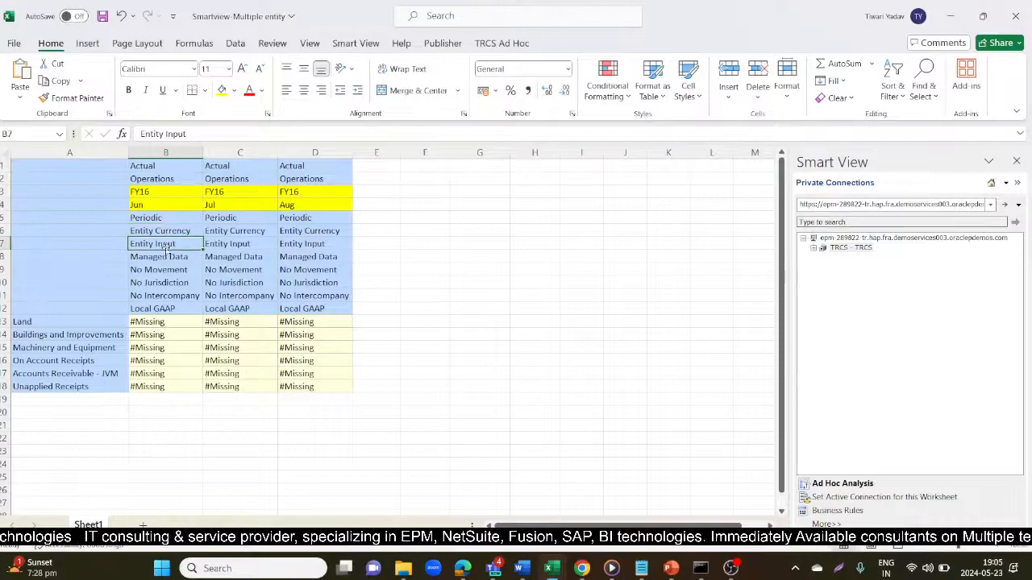
left_click(163, 258)
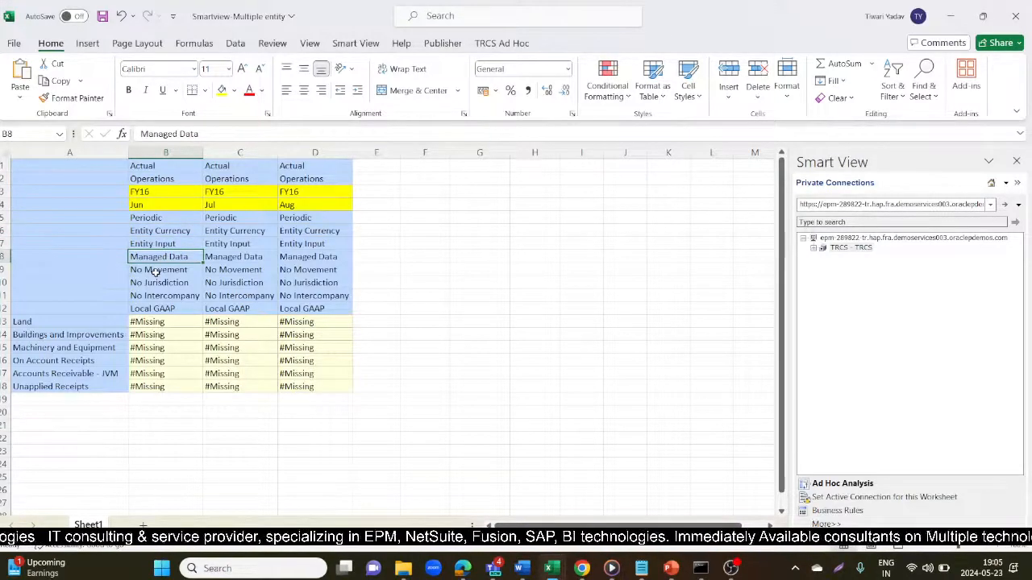
left_click(158, 271)
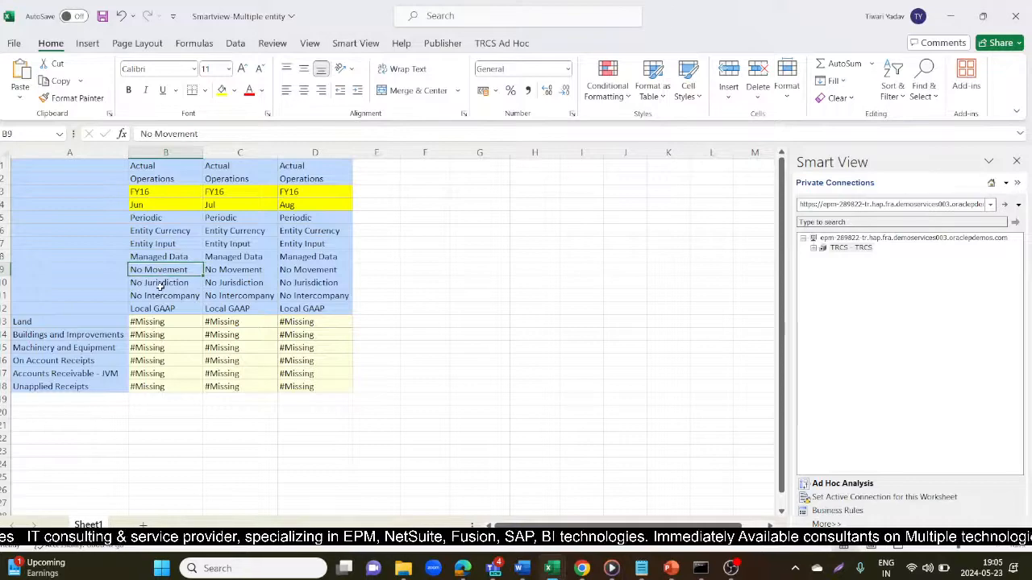
left_click(161, 284)
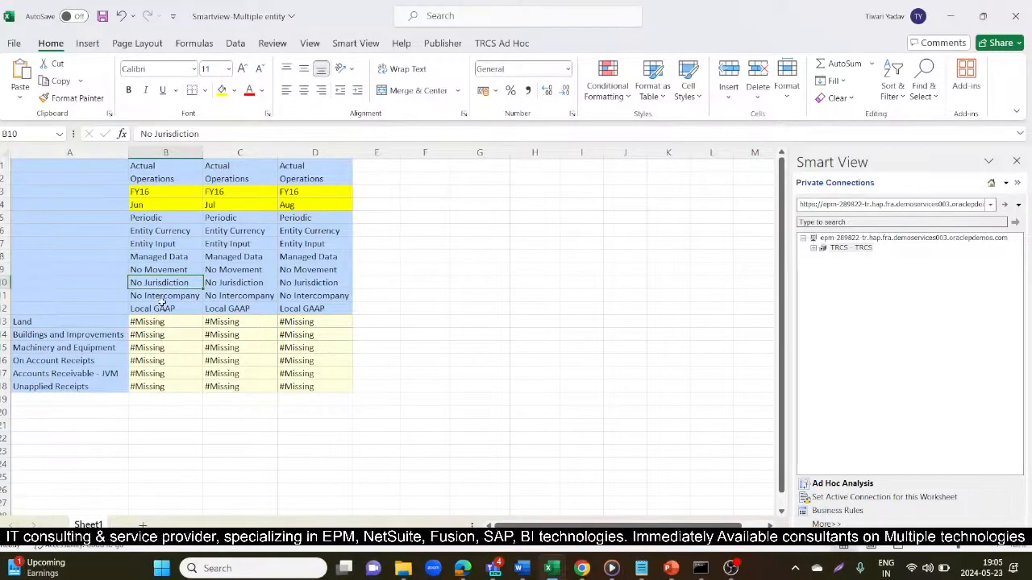
left_click(164, 298)
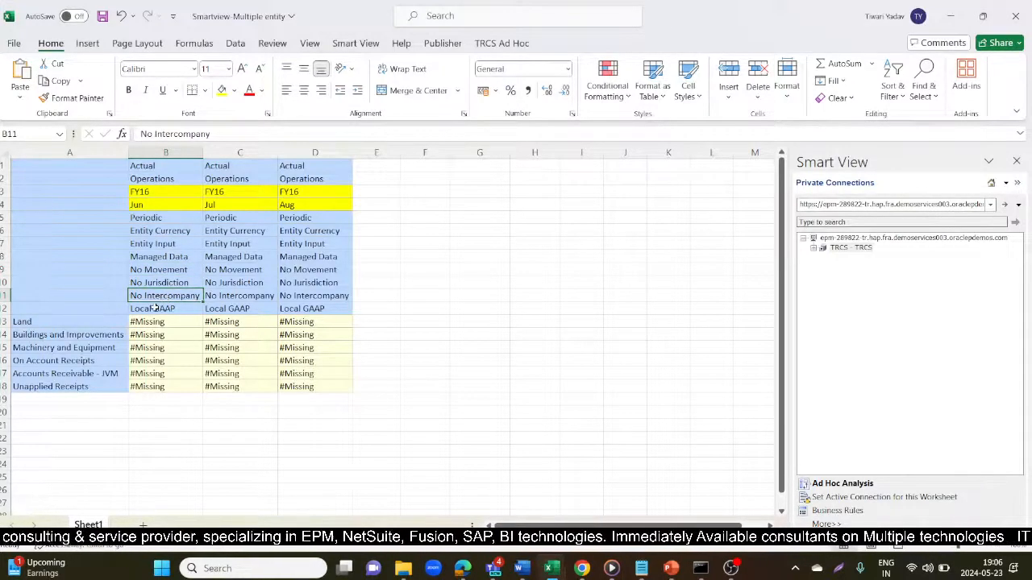
left_click(155, 309)
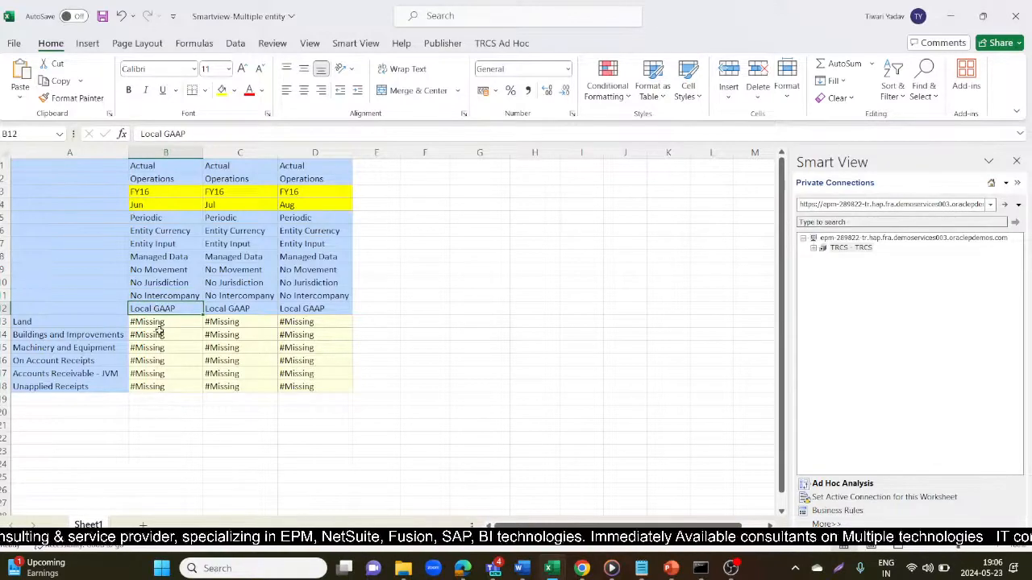
- Select the #Missing data cells B13:D18, then clear the selection
left_click_drag(160, 323, 307, 385)
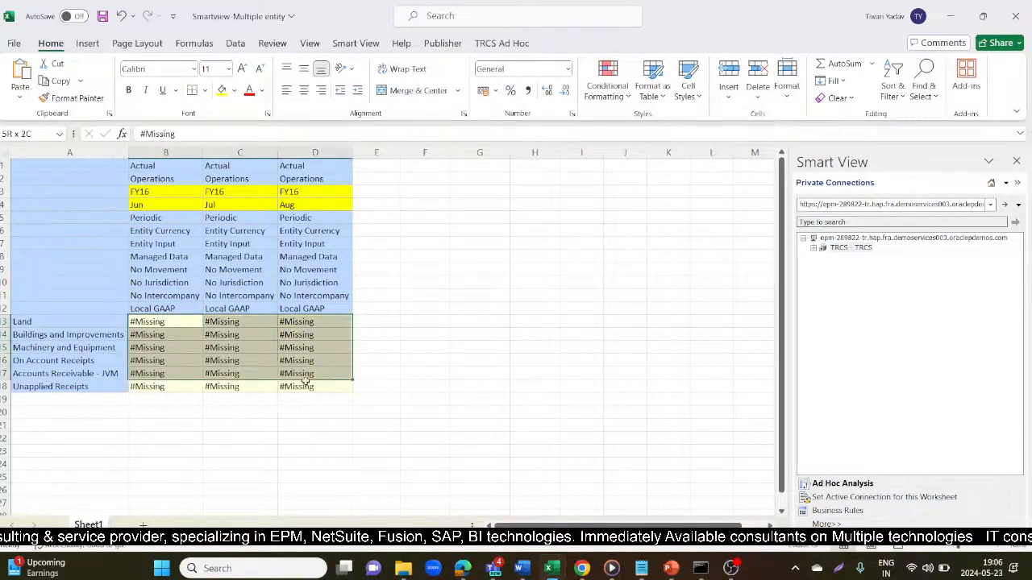
left_click(427, 309)
key("alt+Tab")
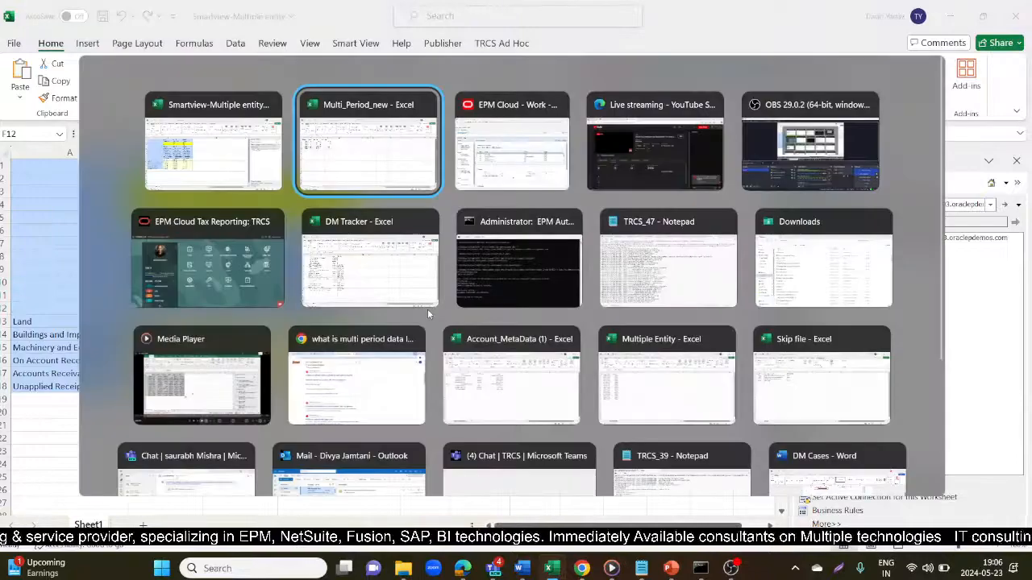
- Switch to the EPM Cloud window showing the import format named IMF_Multi_Perd
key("alt+Tab")
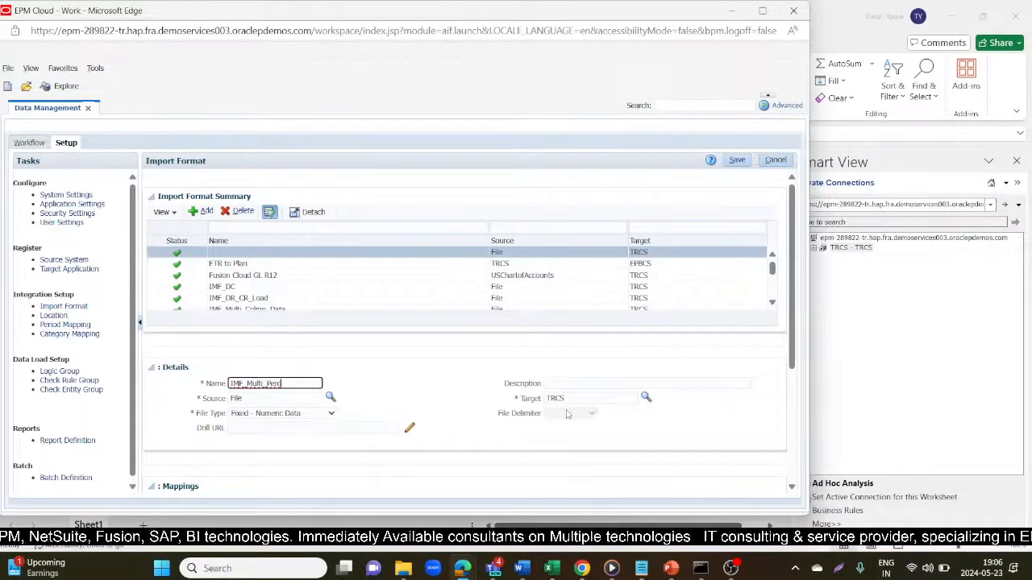
- Set the File Type to Delimited - Numeric Data, keeping Comma as the delimiter
left_click(329, 414)
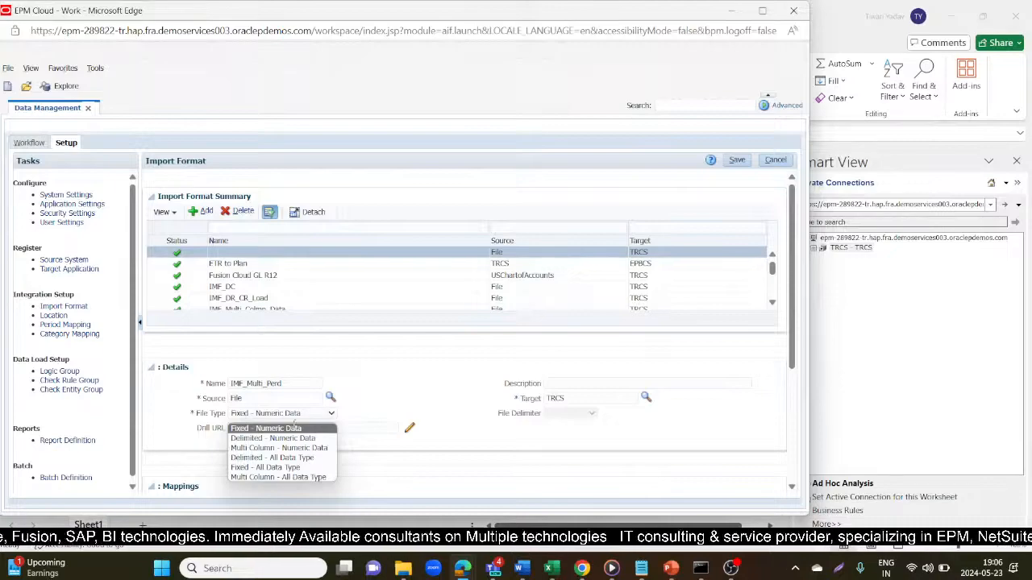
left_click(278, 437)
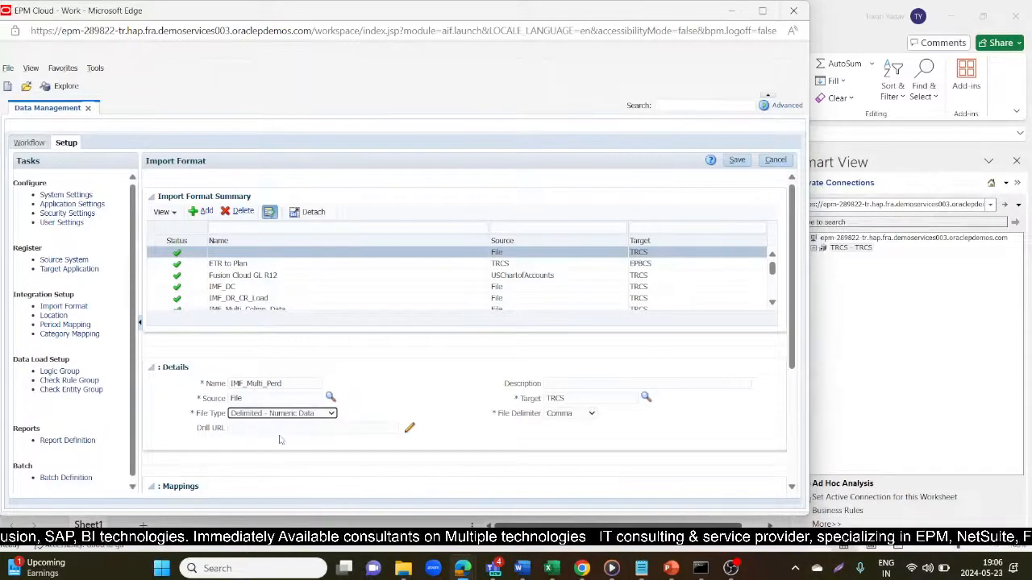
- Map the Account target to source column Account, checking workbook column A, and save
left_click(736, 160)
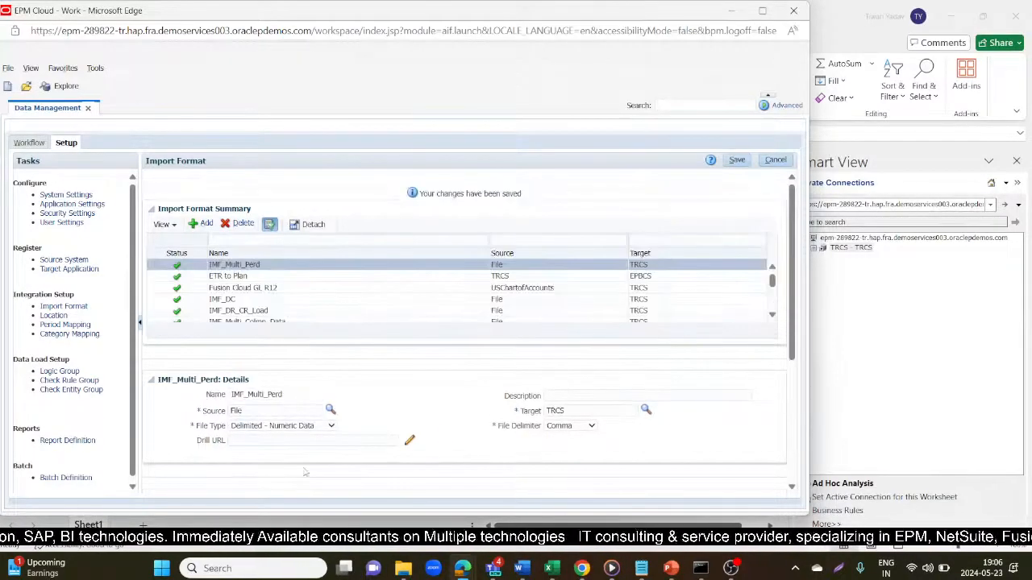
scroll(321, 379, "down", 3)
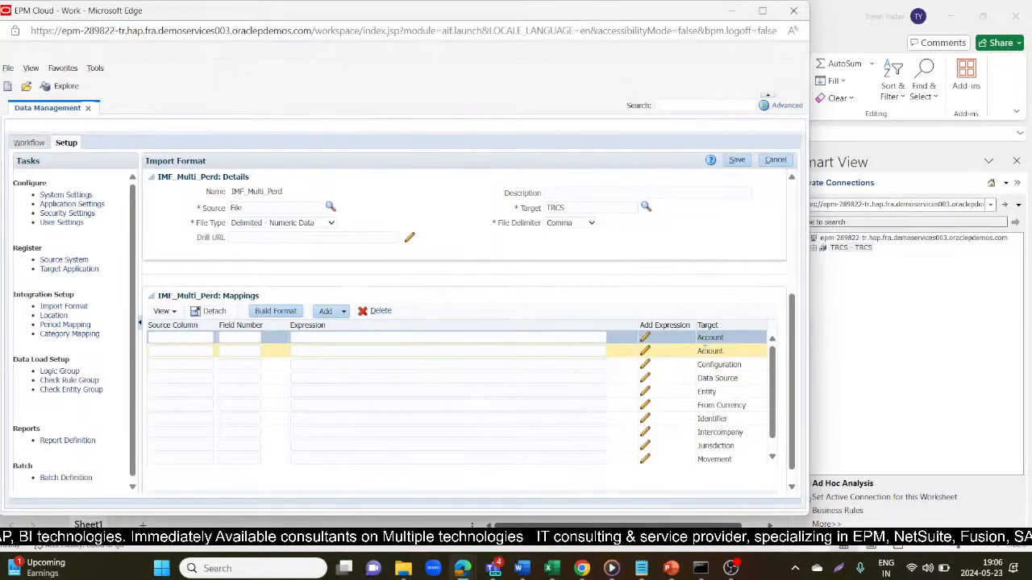
left_click(722, 337)
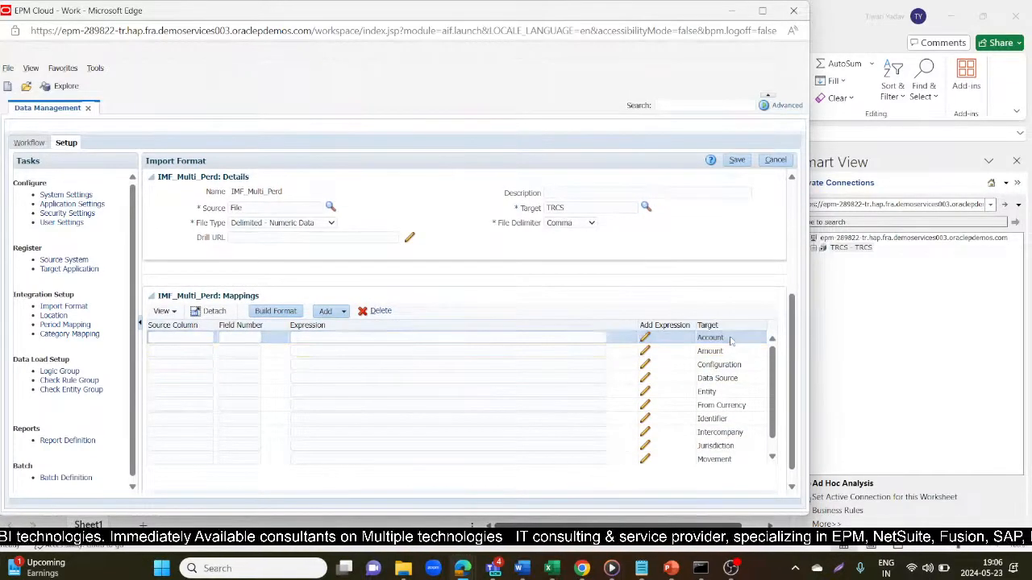
left_click_drag(723, 338, 697, 338)
key("ctrl+c")
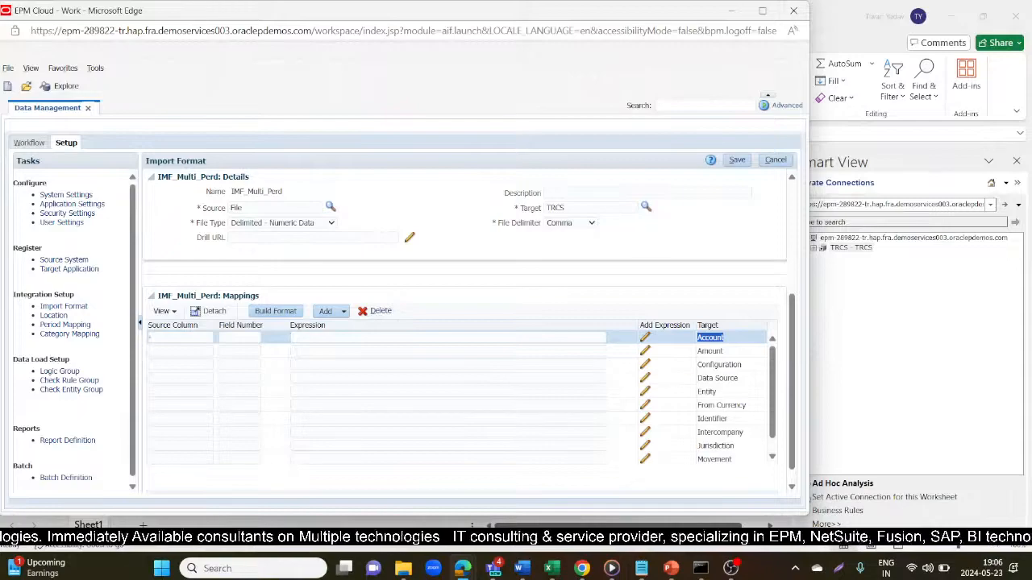
left_click(150, 339)
key("ctrl+v")
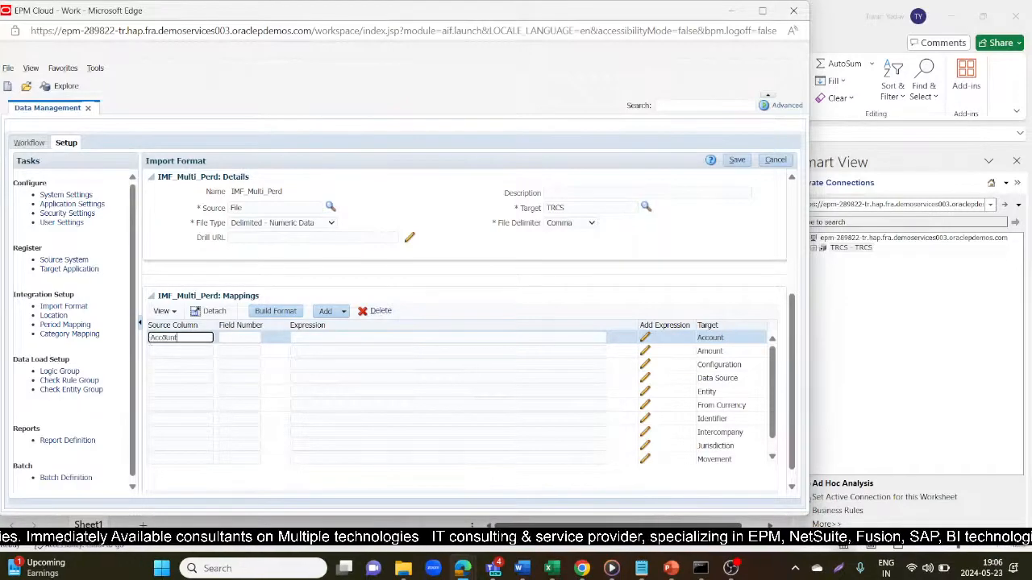
left_click(224, 338)
key("alt+Tab")
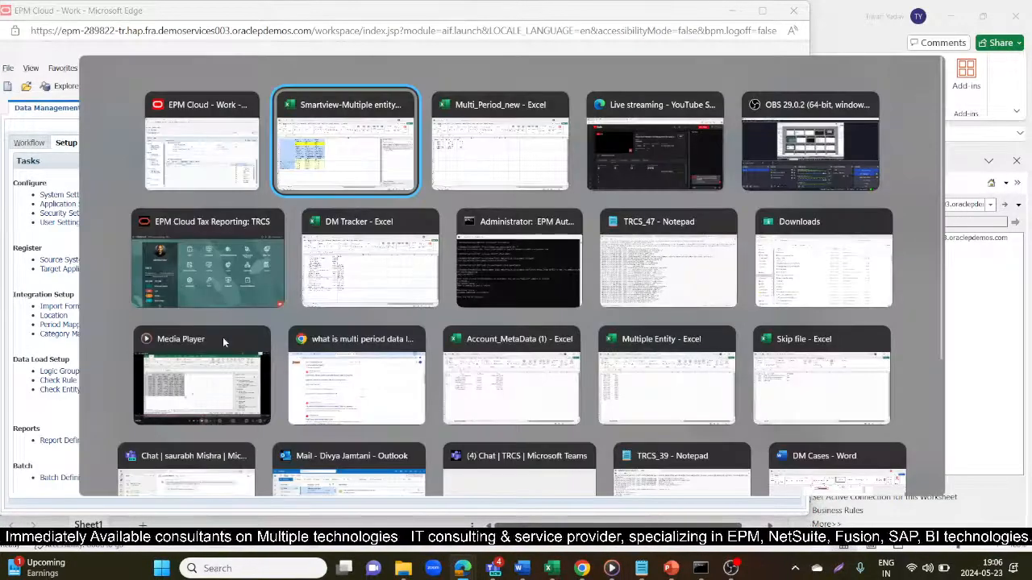
key("alt+Tab")
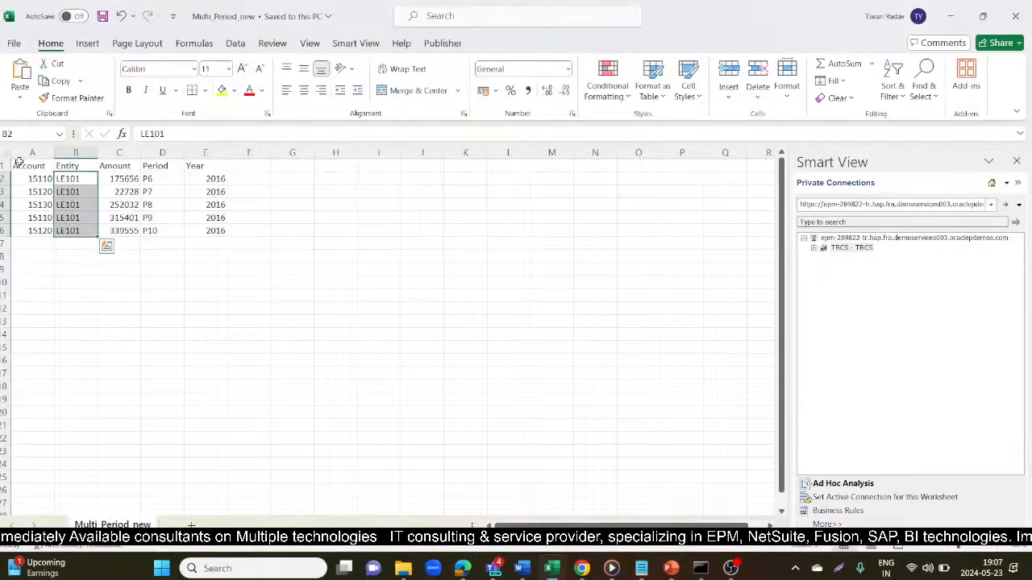
left_click(26, 165)
key("alt+Tab")
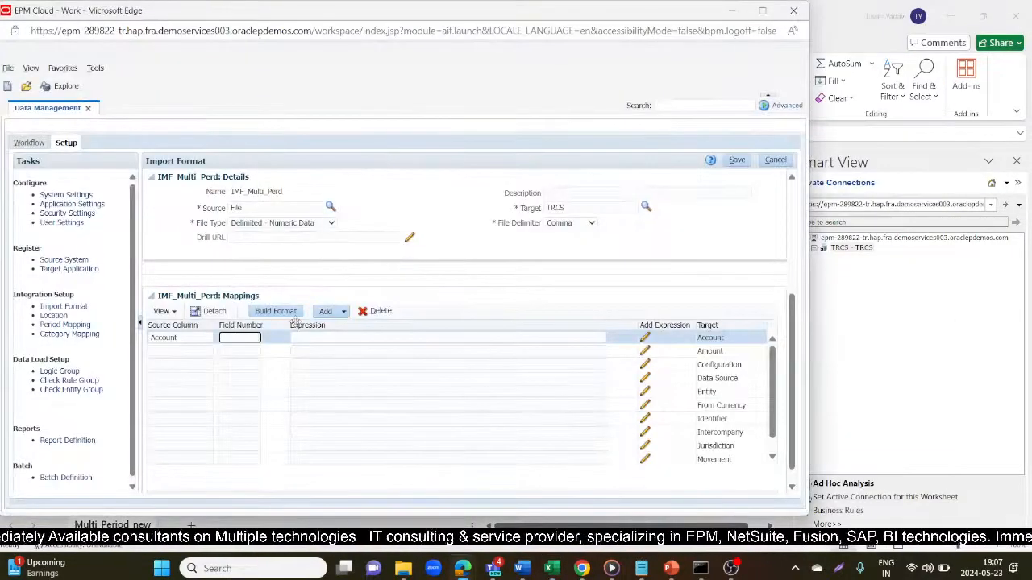
left_click(738, 161)
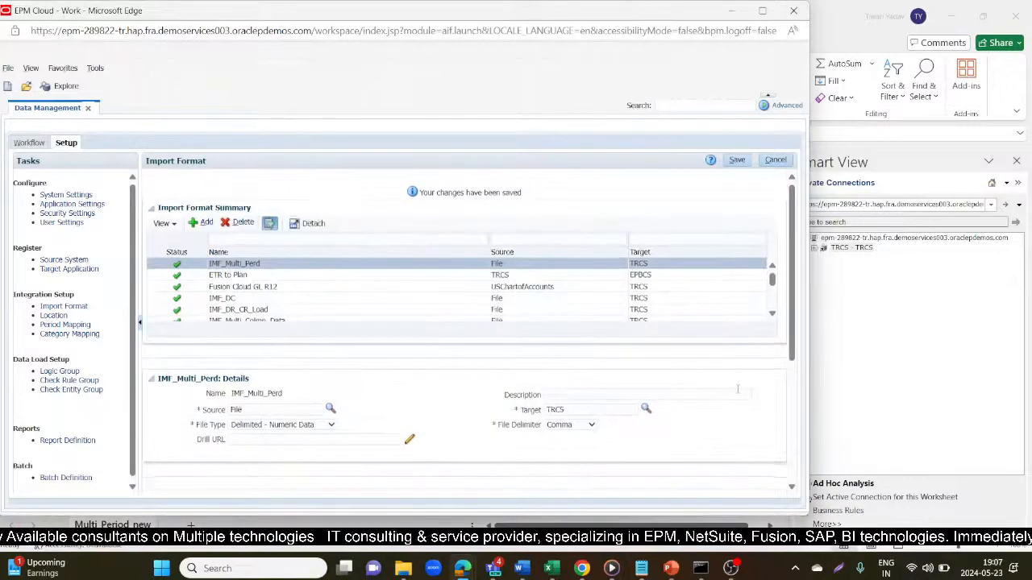
- Map the Amount target to source column Amount, field number 3, checking the workbook column order
scroll(737, 390, "down", 3)
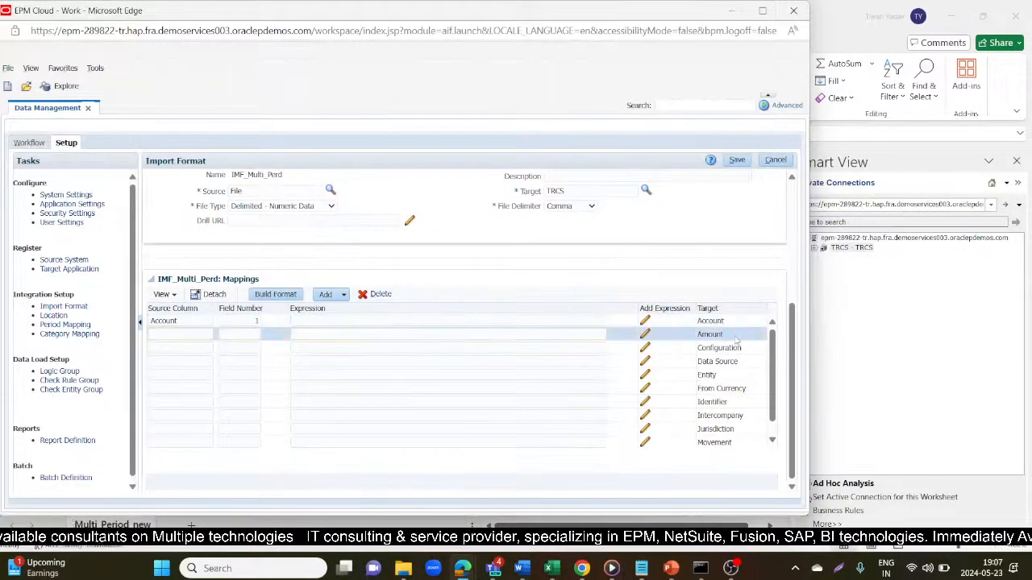
left_click(695, 334)
key("ctrl+c")
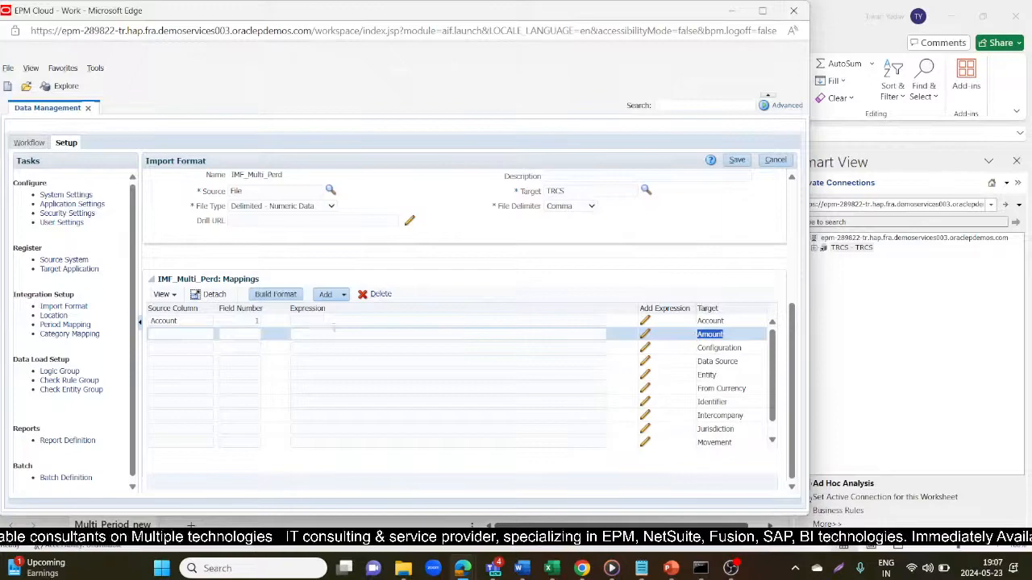
left_click(187, 331)
key("ctrl+v")
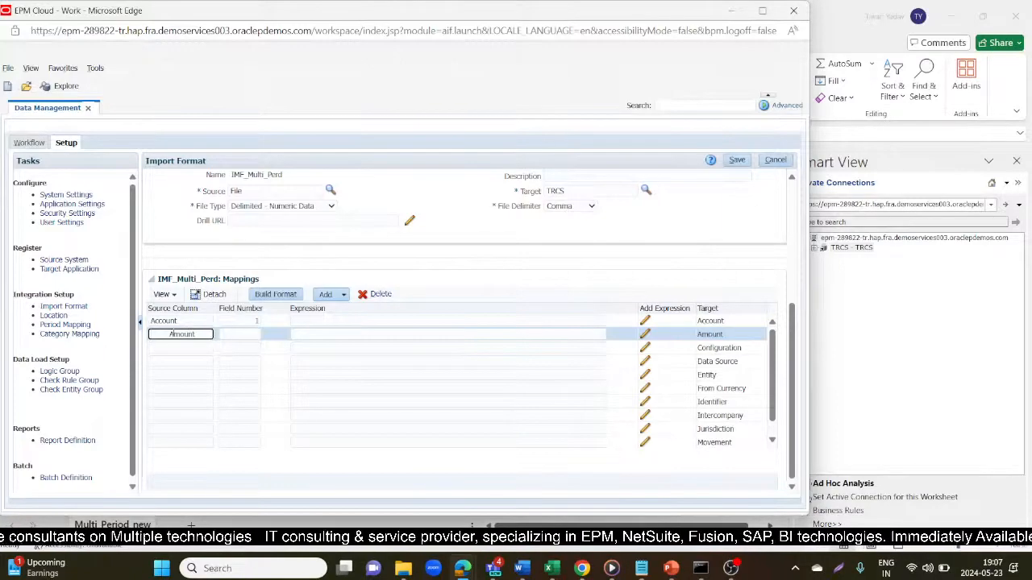
key("BackSpace")
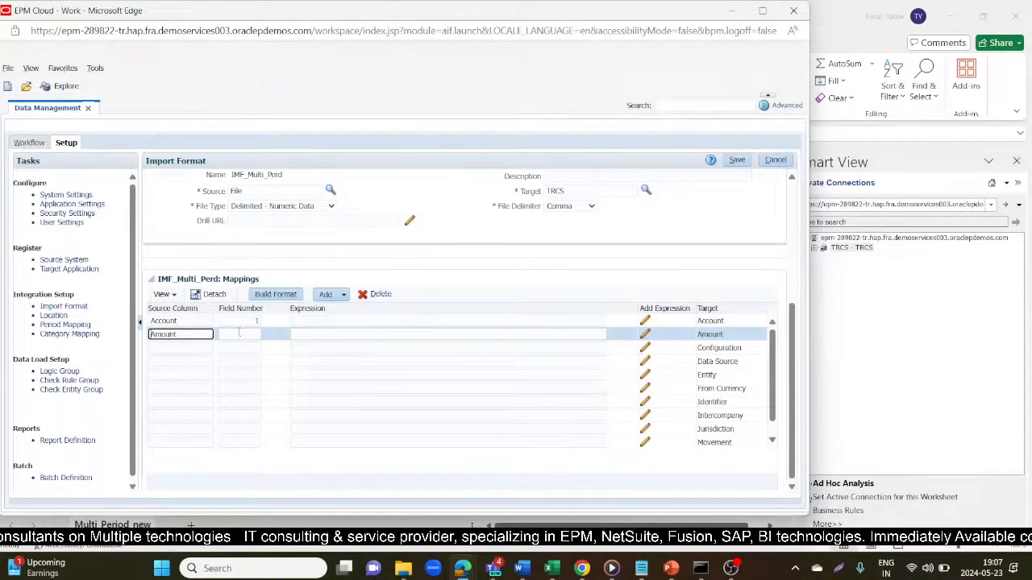
left_click(239, 332)
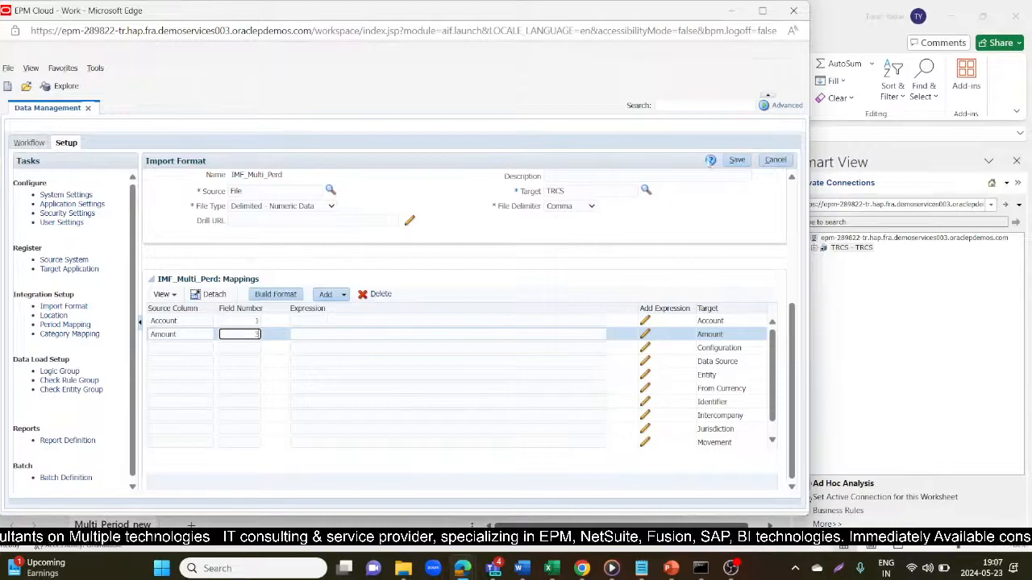
key("alt+Tab")
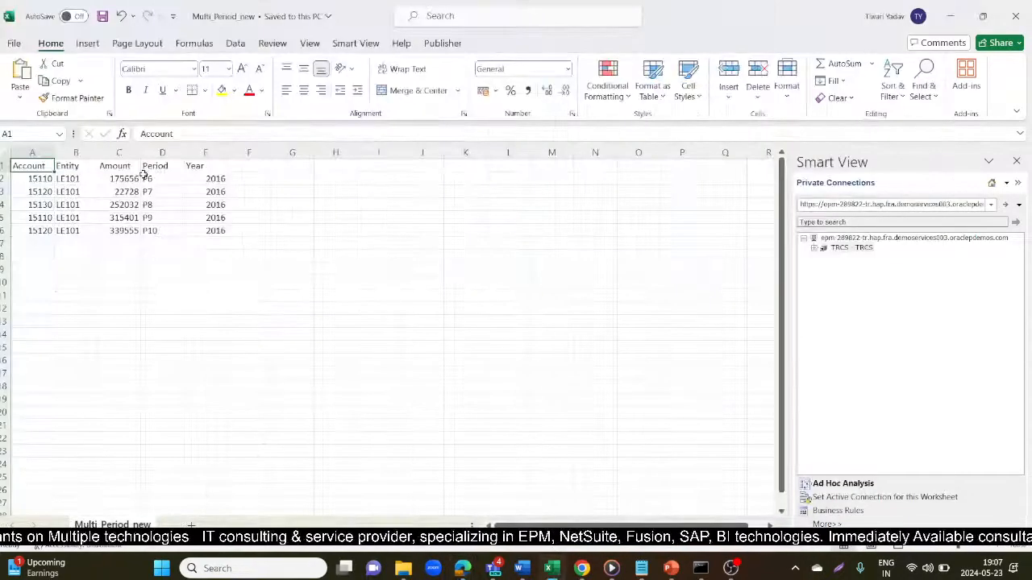
left_click(111, 166)
left_click(67, 168)
key("alt+Tab")
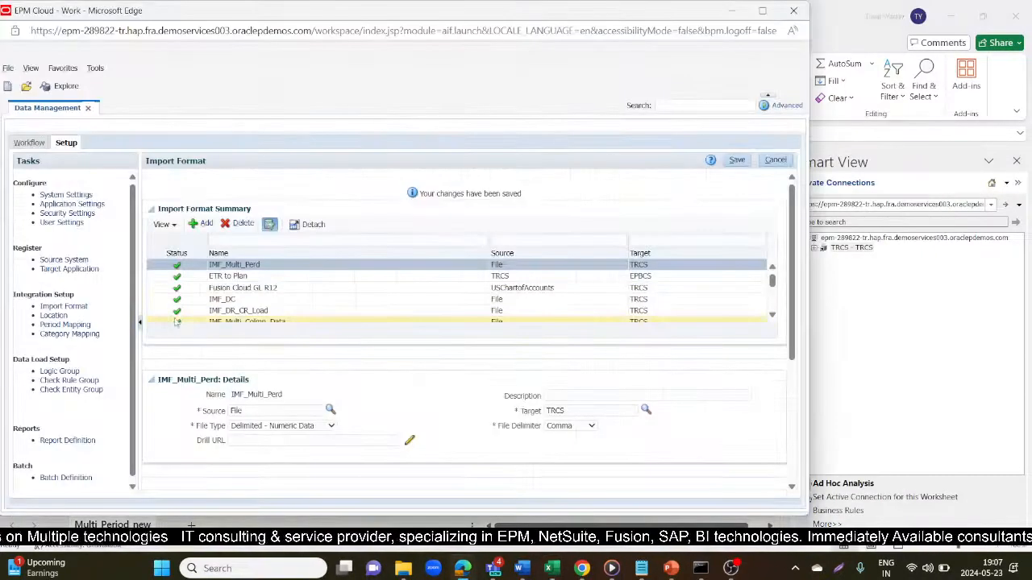
- Map the Entity target to source column Entity at field 2, save, and confirm the workbook's column order
scroll(379, 400, "down", 3)
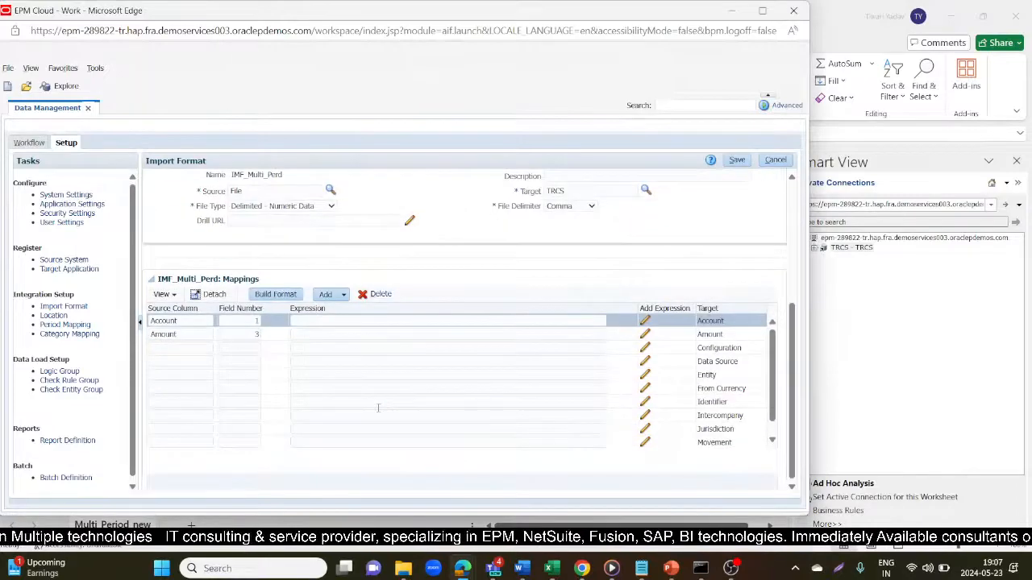
left_click(707, 375)
left_click_drag(719, 376, 698, 377)
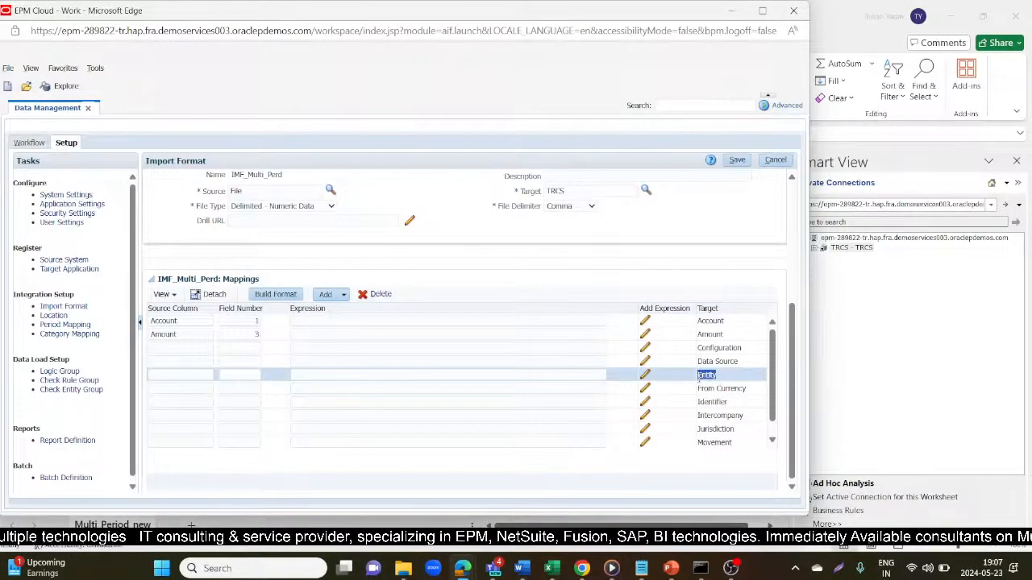
key("ctrl+c")
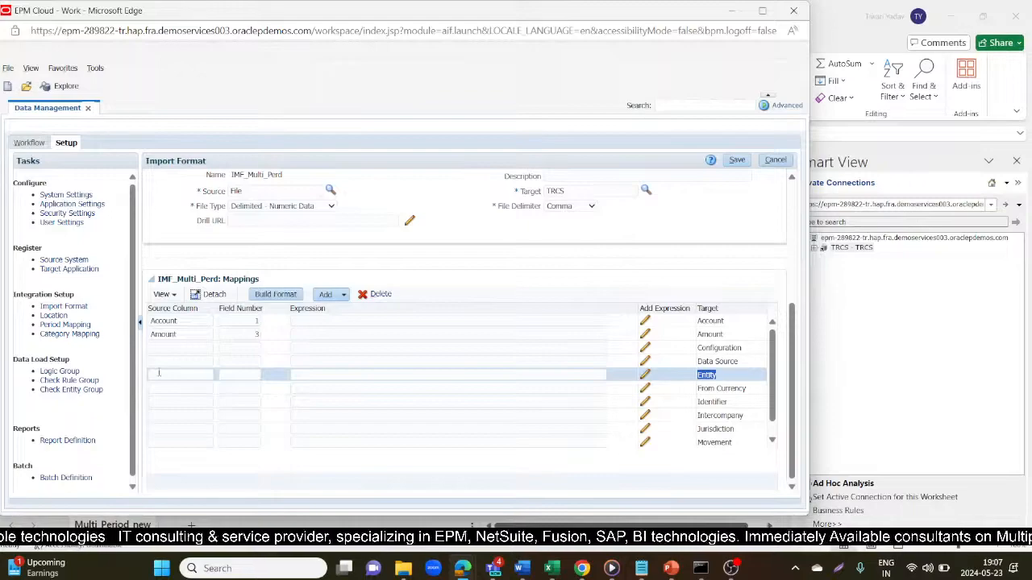
left_click(158, 372)
key("ctrl+v")
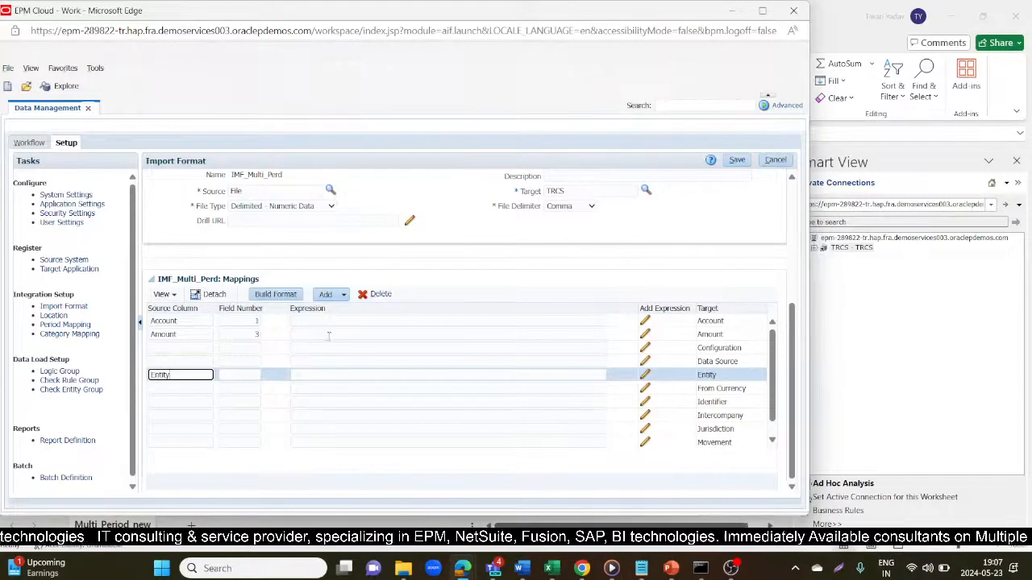
left_click(231, 375)
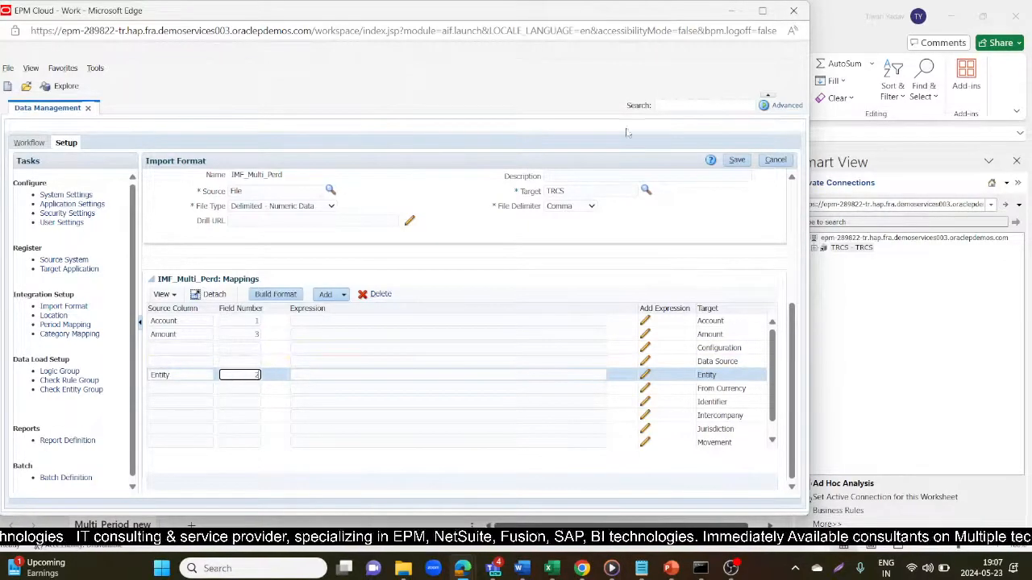
left_click(735, 161)
key("alt+Tab")
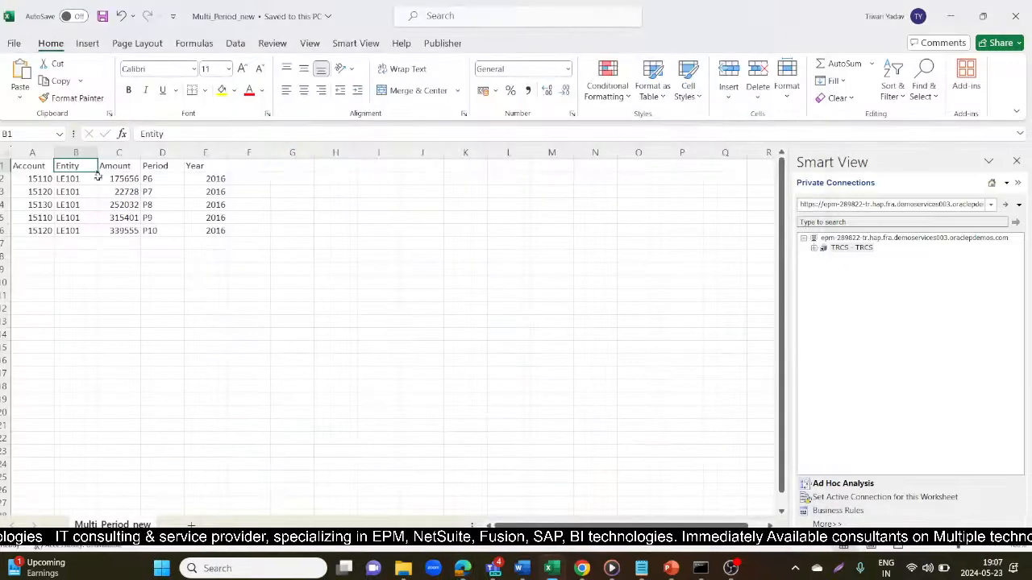
left_click(36, 167)
left_click(62, 167)
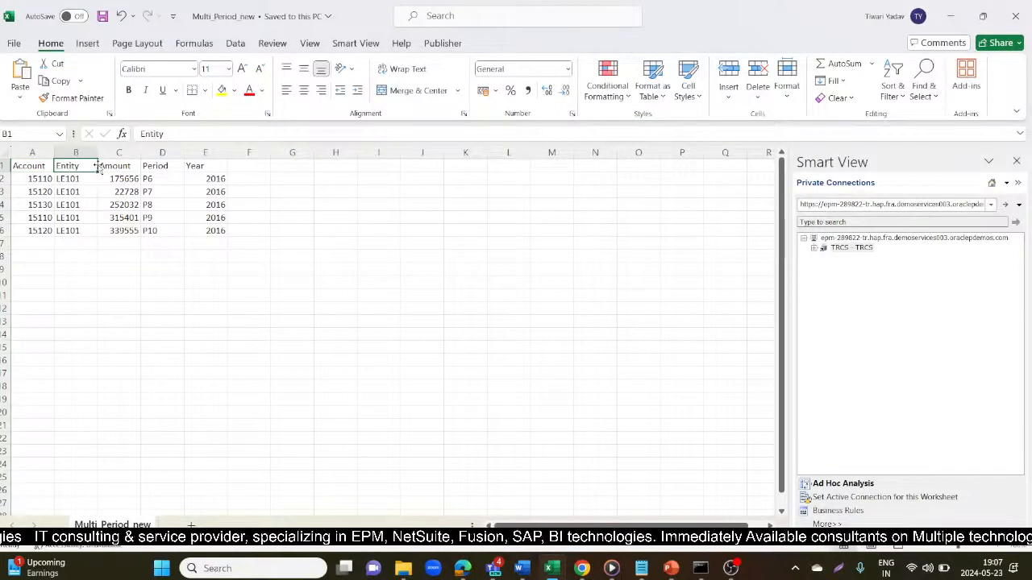
left_click(112, 167)
key("alt+Tab")
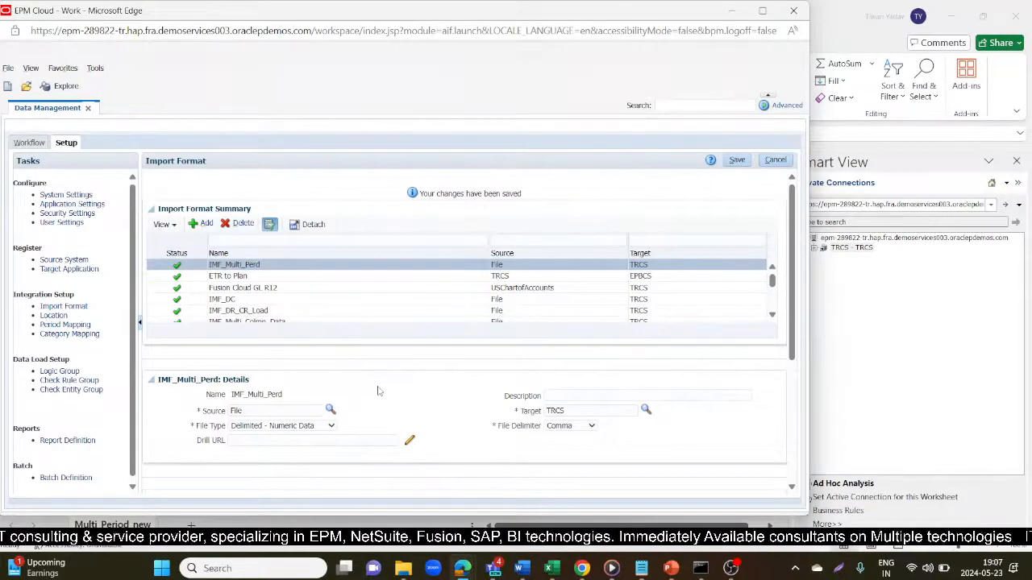
- Map the Configuration target to source column Configuration at field 1 and save
scroll(378, 391, "down", 3)
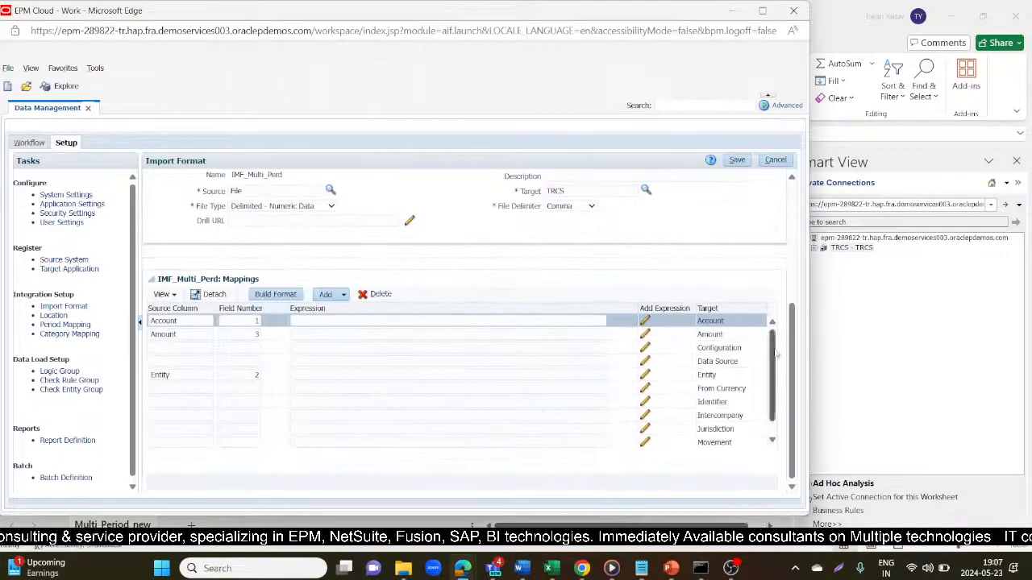
left_click(725, 348)
left_click_drag(743, 349, 695, 350)
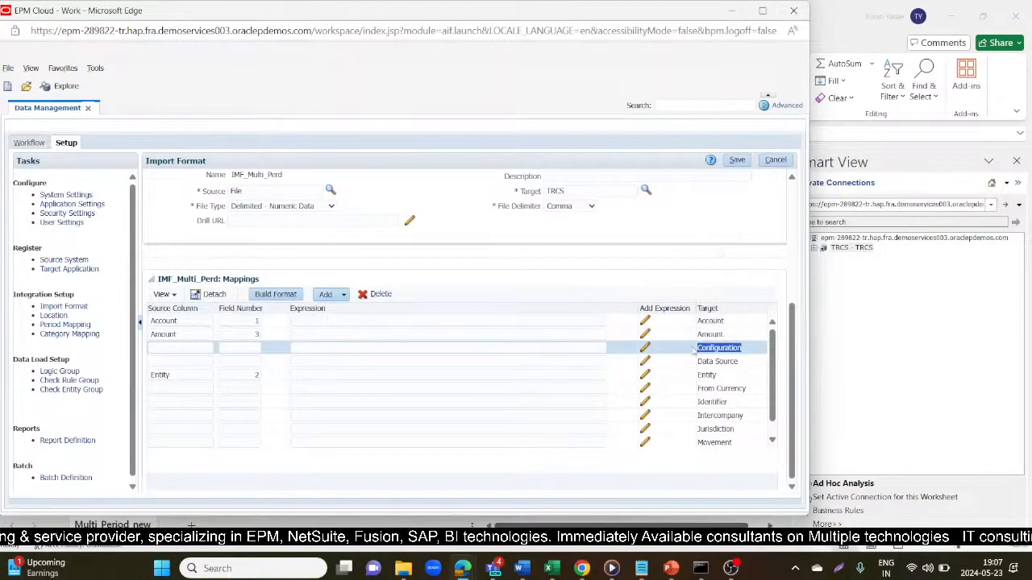
left_click(179, 348)
key("ctrl+v")
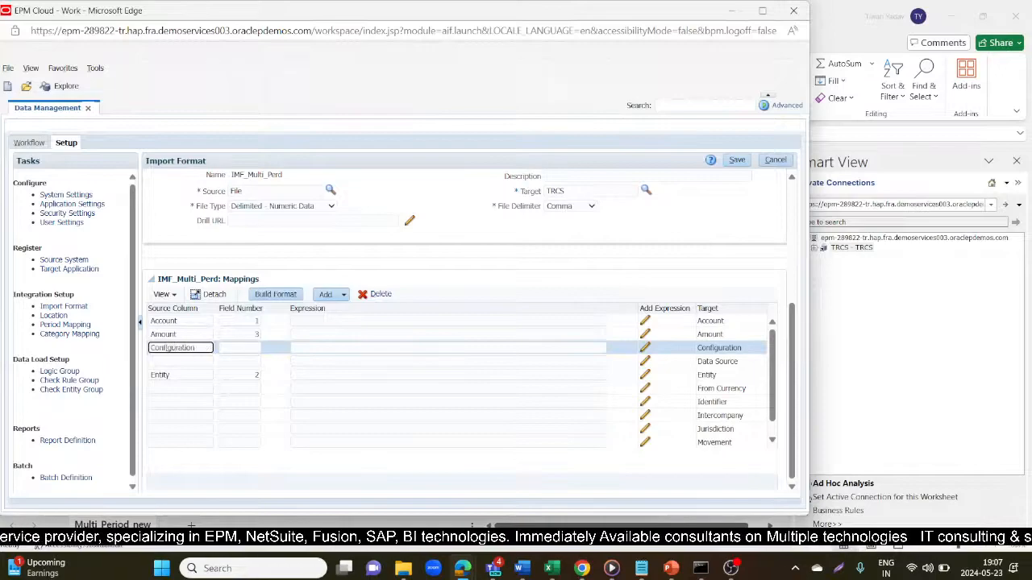
left_click(238, 346)
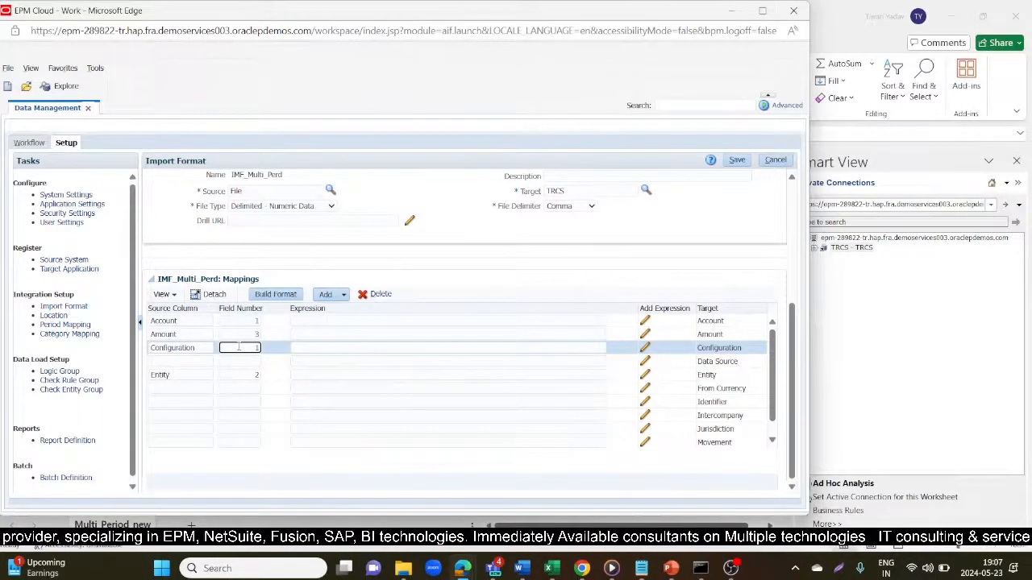
left_click(737, 159)
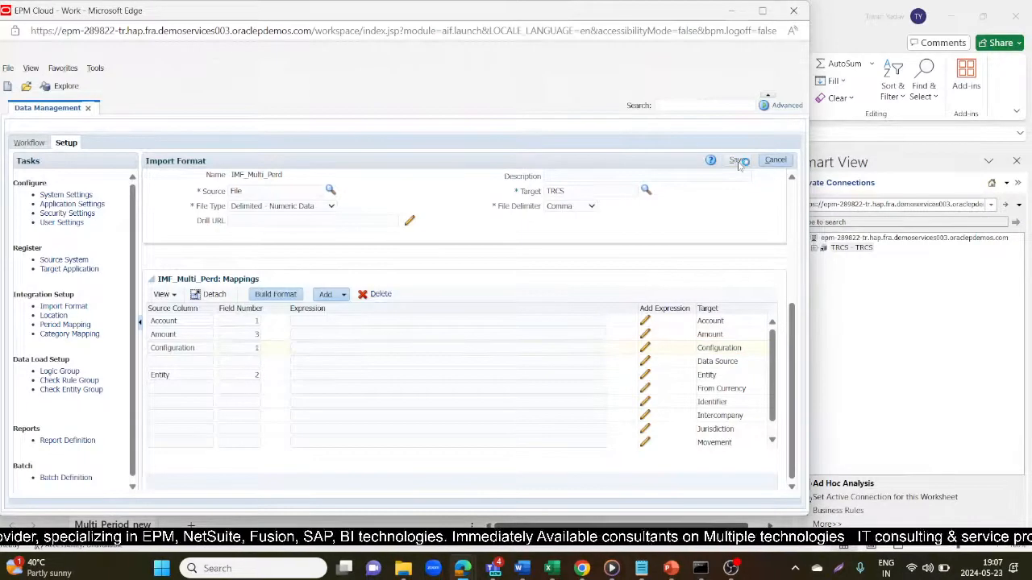
- Map the Data Source target to source column Data Source at field 1 and save
scroll(740, 343, "down", 3)
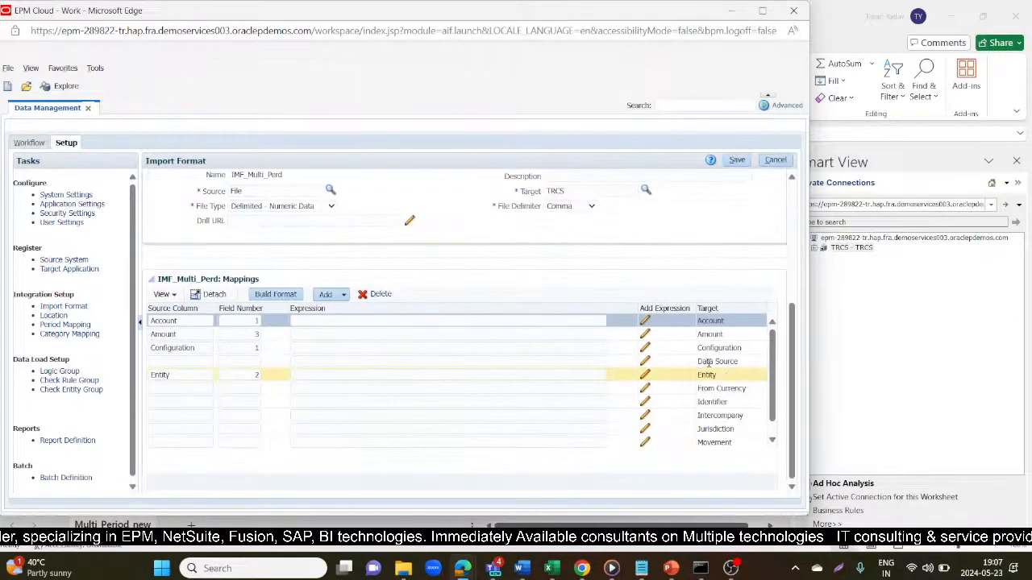
left_click_drag(740, 363, 690, 363)
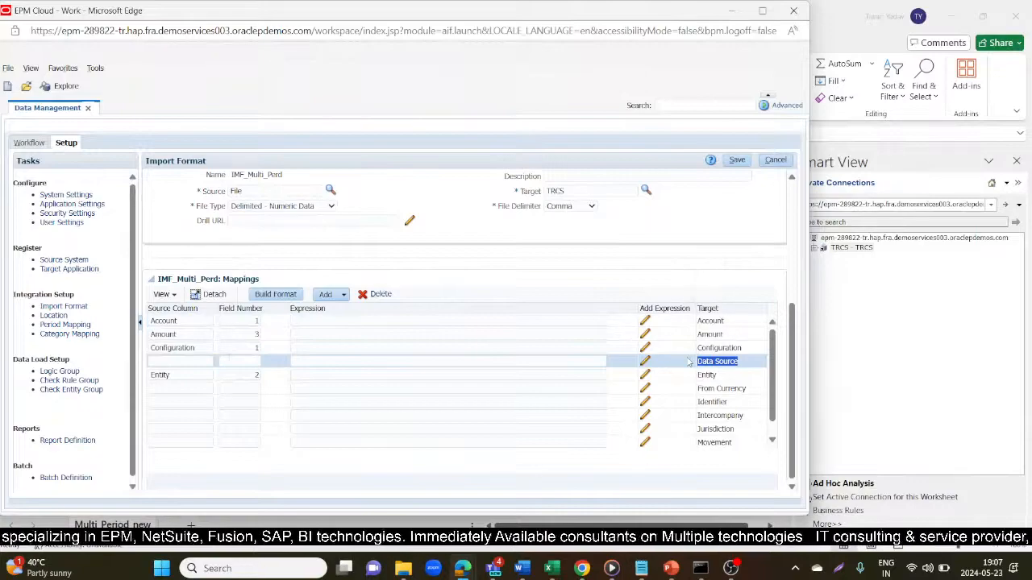
left_click(184, 361)
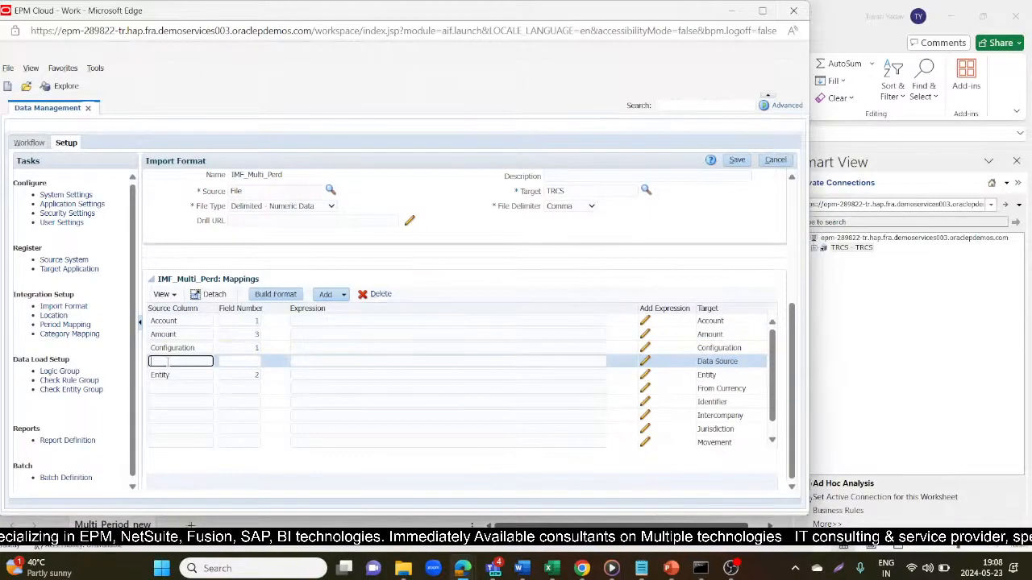
key("ctrl+v")
key("Tab")
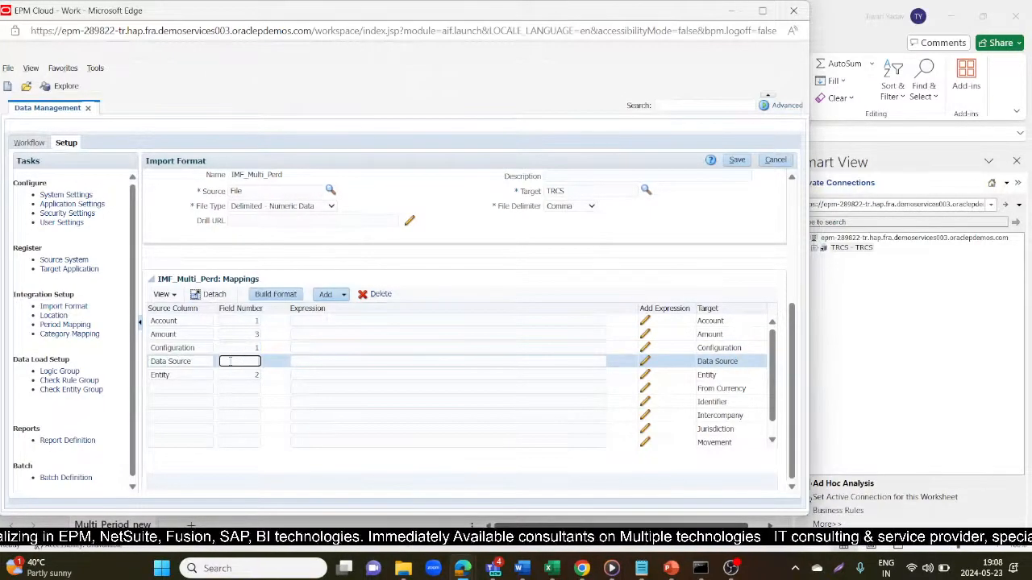
type("1")
left_click(735, 160)
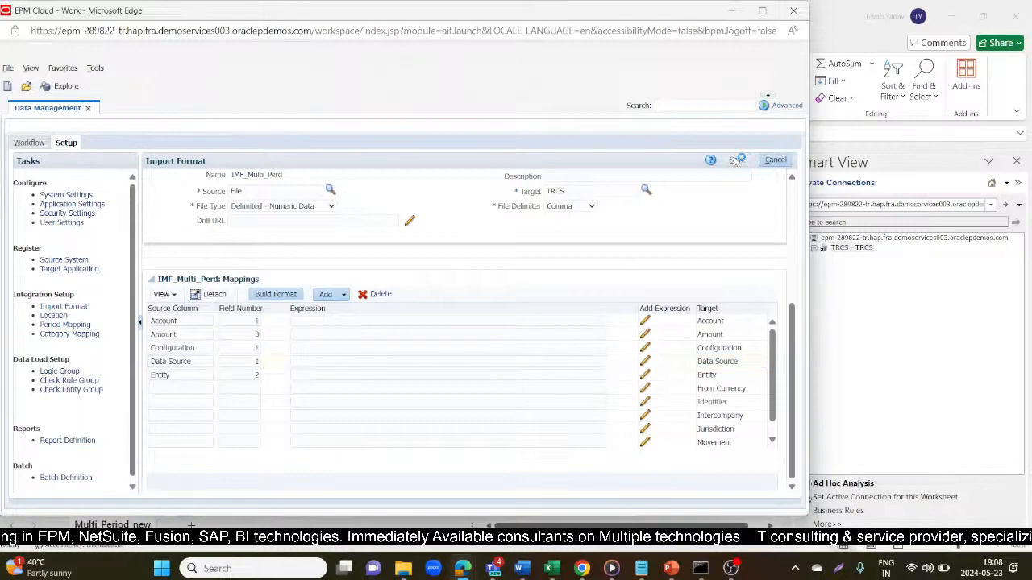
- Map From Currency to a same-named source column on field 1 and save
scroll(710, 395, "down", 3)
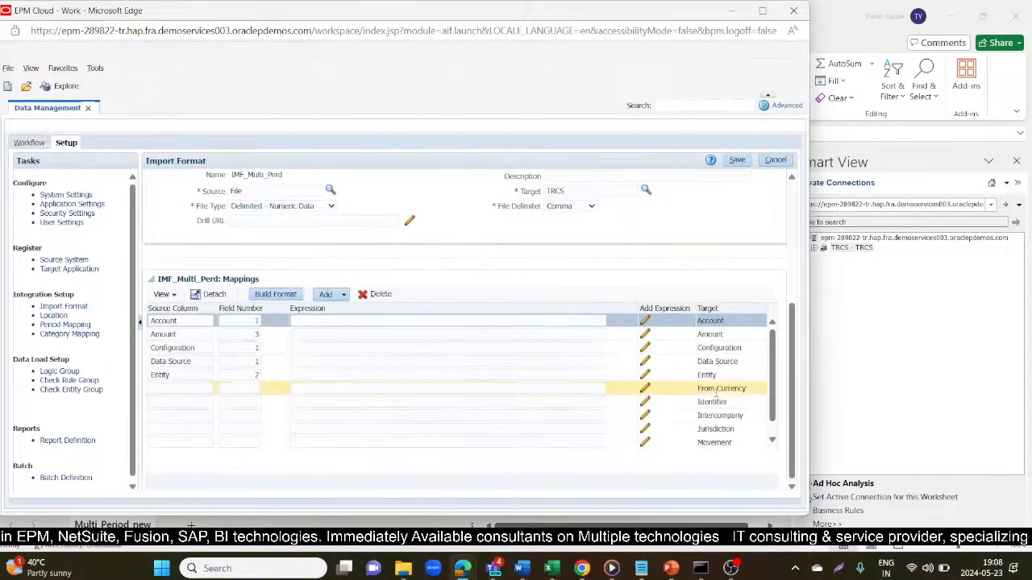
left_click(722, 388)
left_click_drag(748, 391, 696, 374)
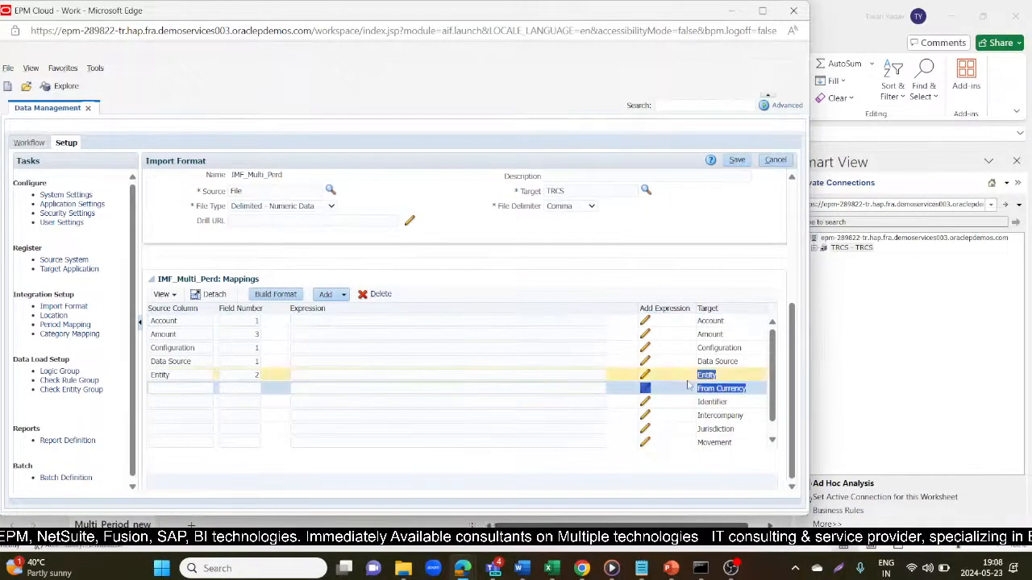
left_click_drag(756, 393, 692, 393)
key("ctrl+c")
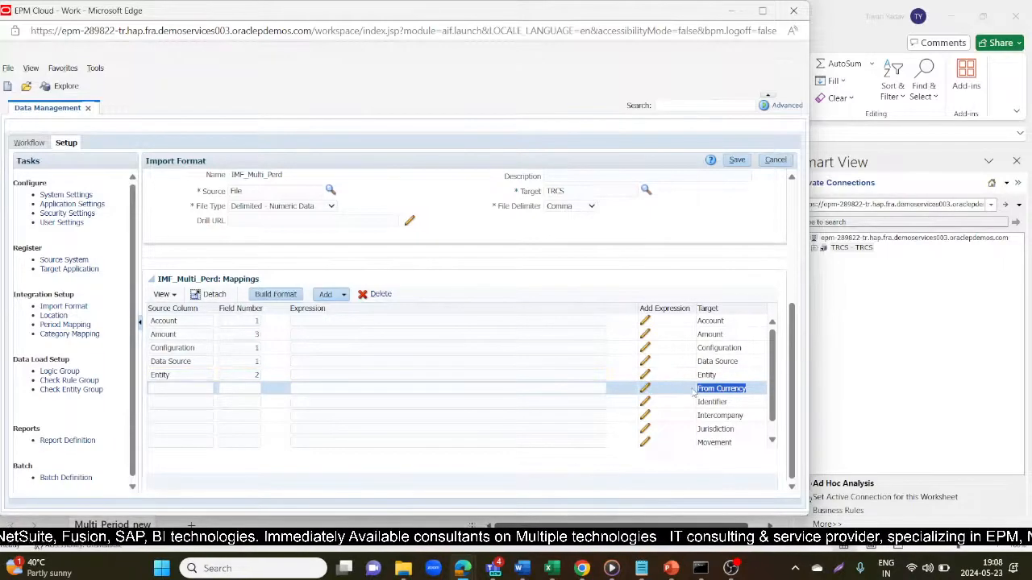
left_click(169, 389)
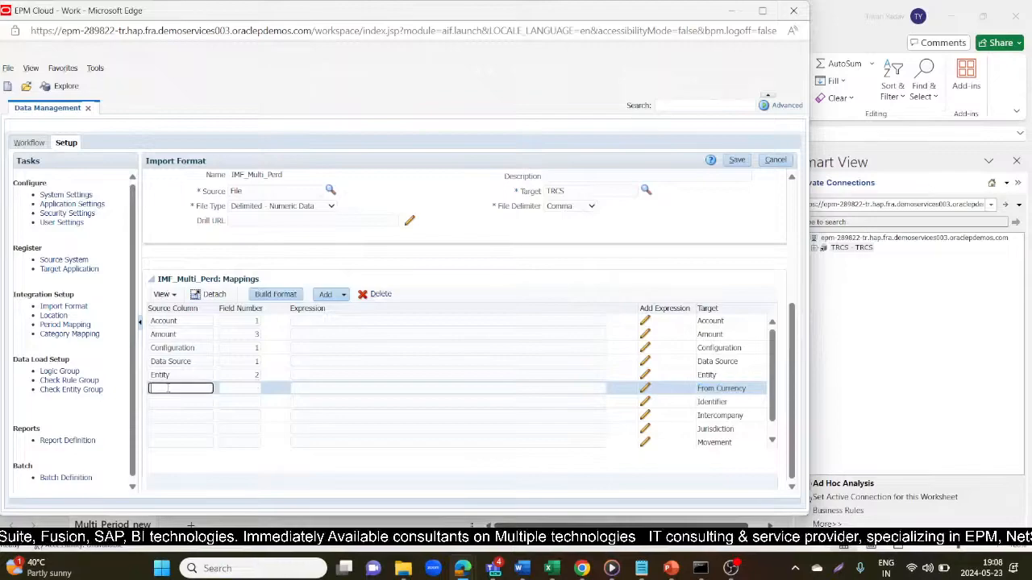
key("ctrl+v")
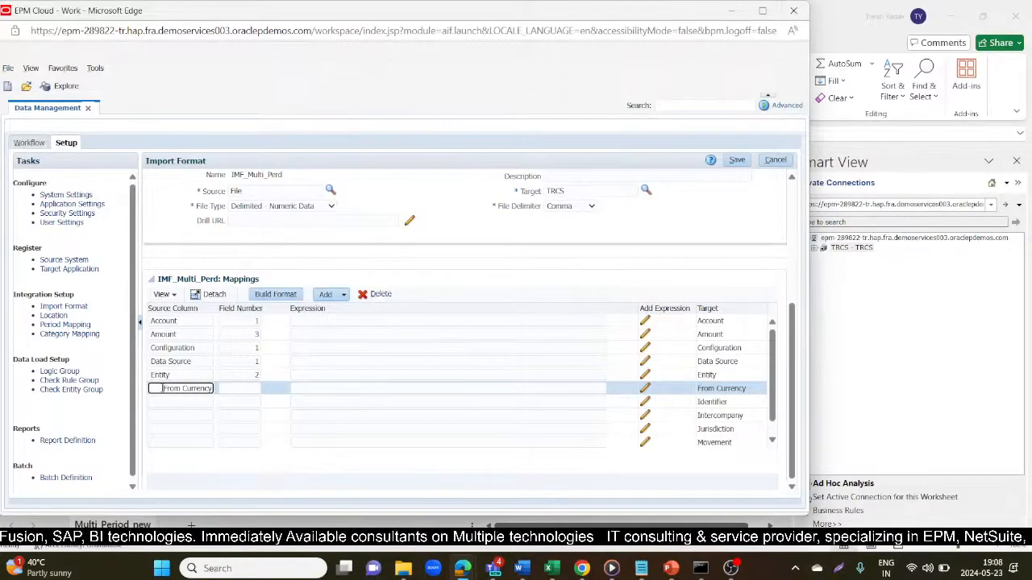
key("BackSpace")
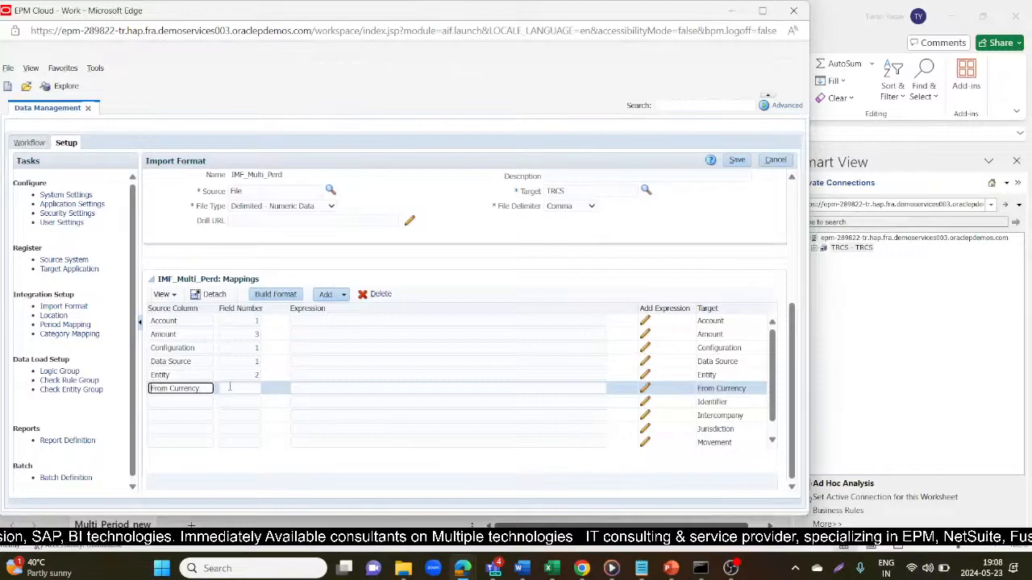
left_click(229, 387)
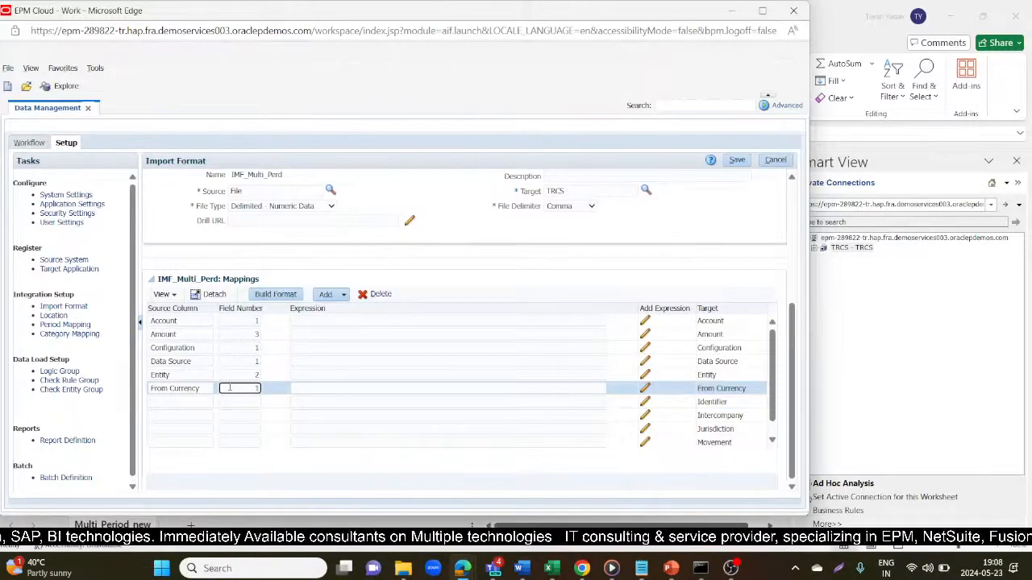
type("1")
left_click(736, 160)
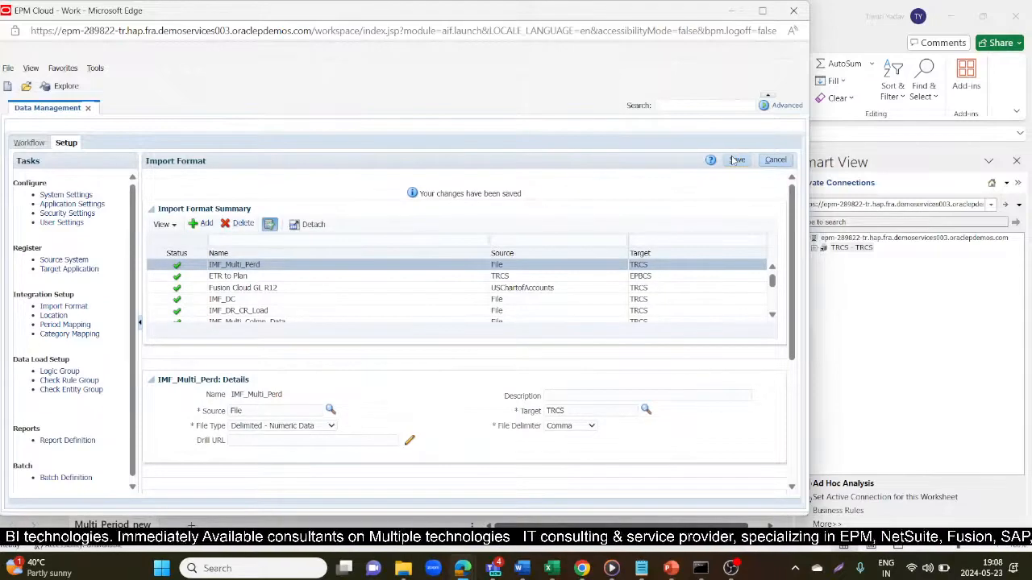
- Give the Identifier row source column Identifier on field 1 and save
scroll(718, 368, "down", 3)
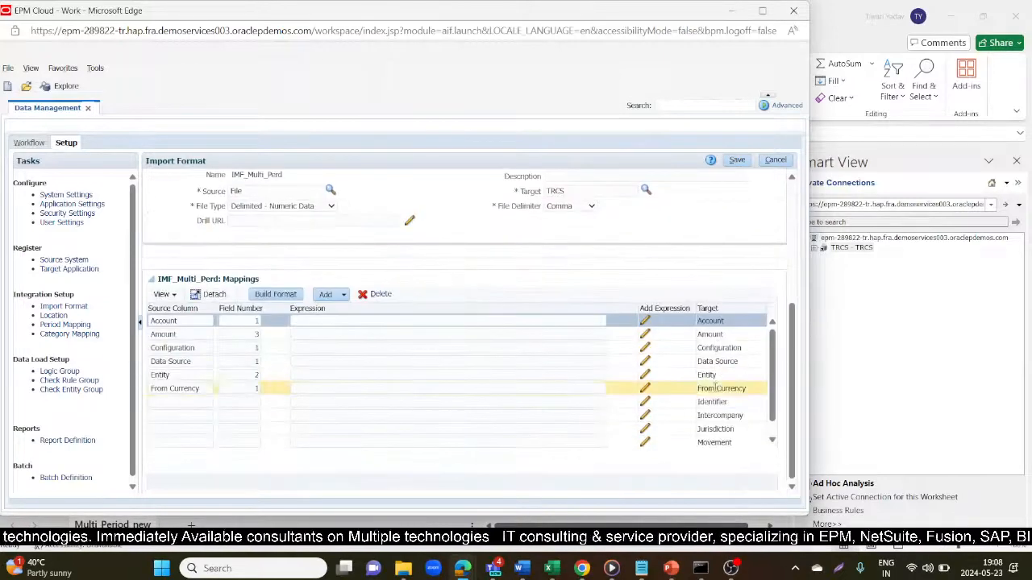
left_click(720, 401)
left_click_drag(737, 401, 695, 402)
key("ctrl+c")
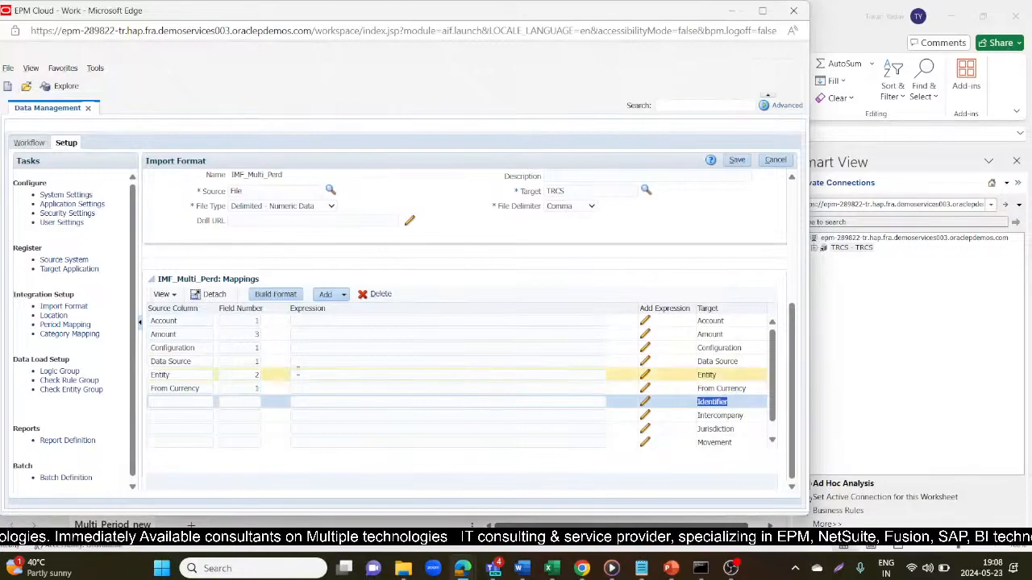
left_click(150, 402)
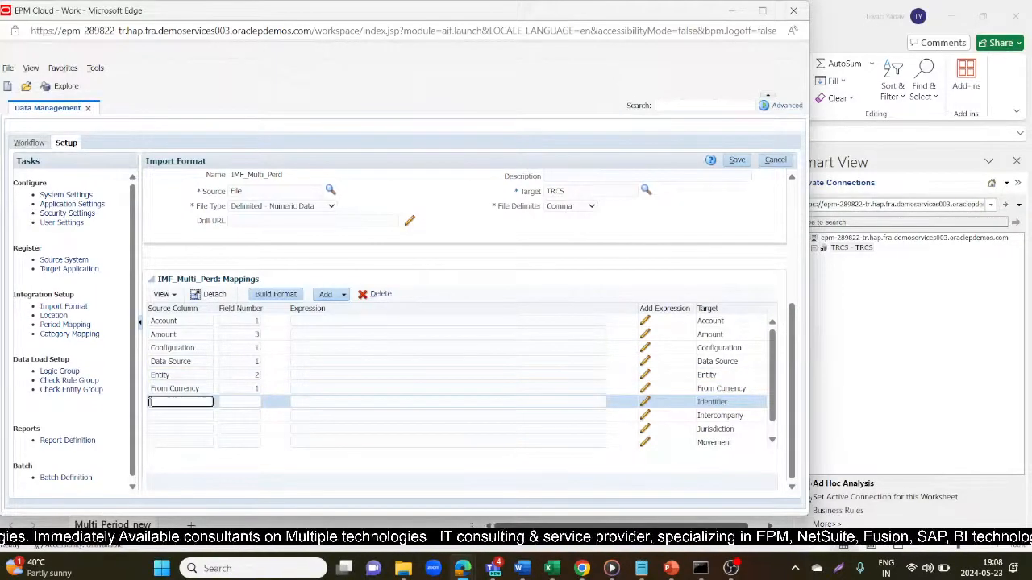
key("ctrl+v")
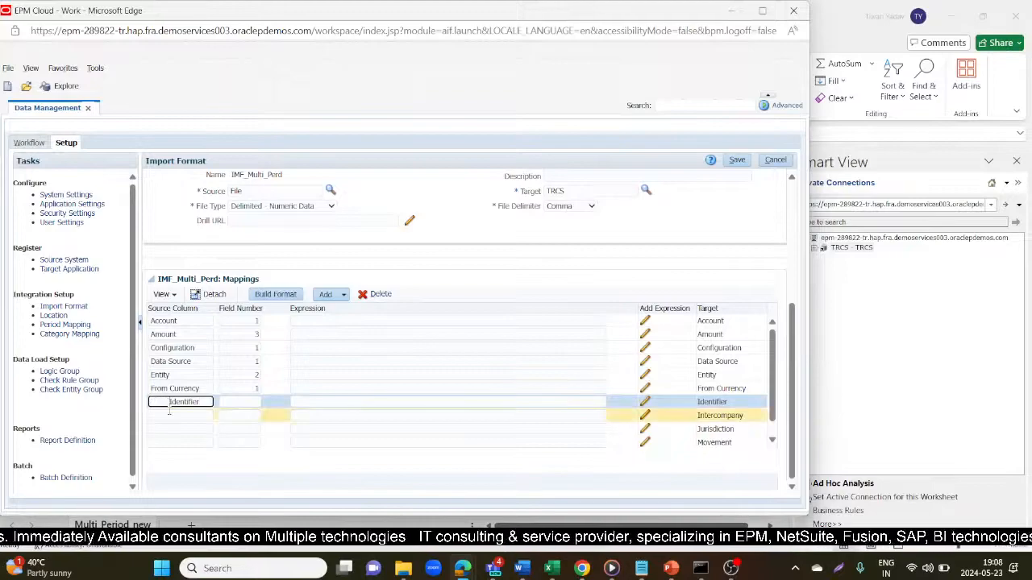
left_click(232, 400)
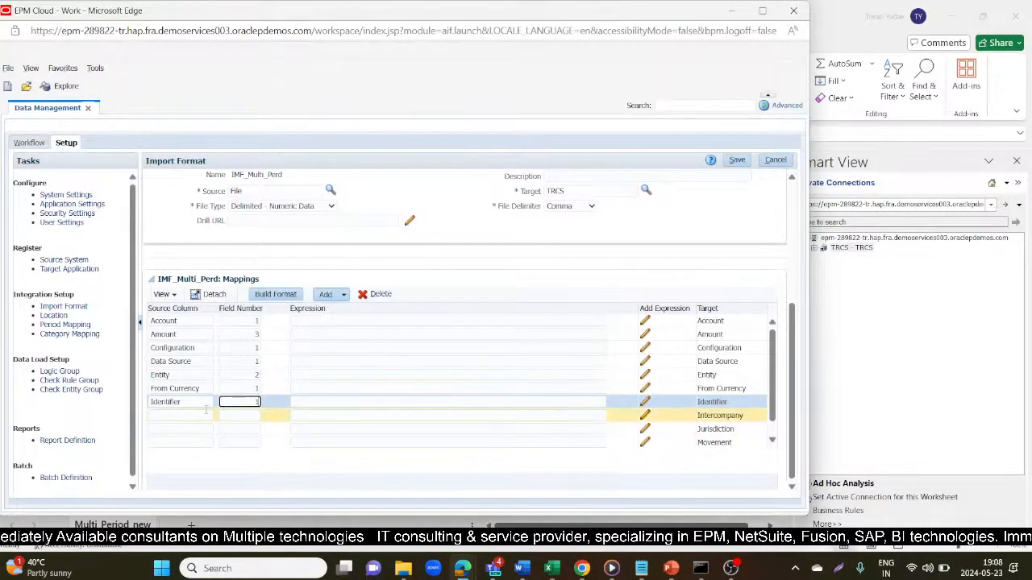
left_click(738, 160)
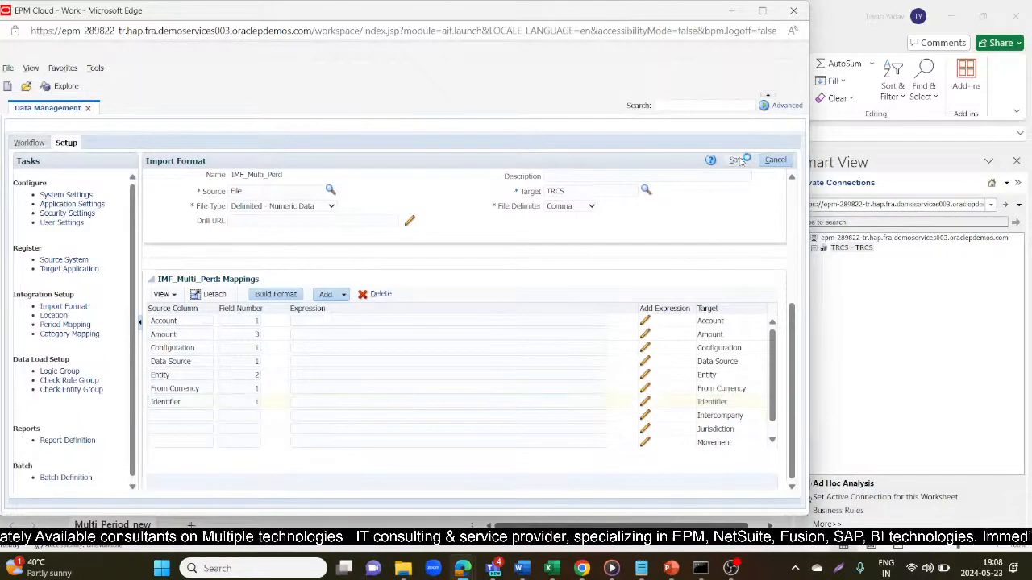
- Give the Intercompany row source column Intercompany on field 1 and save
scroll(721, 364, "down", 3)
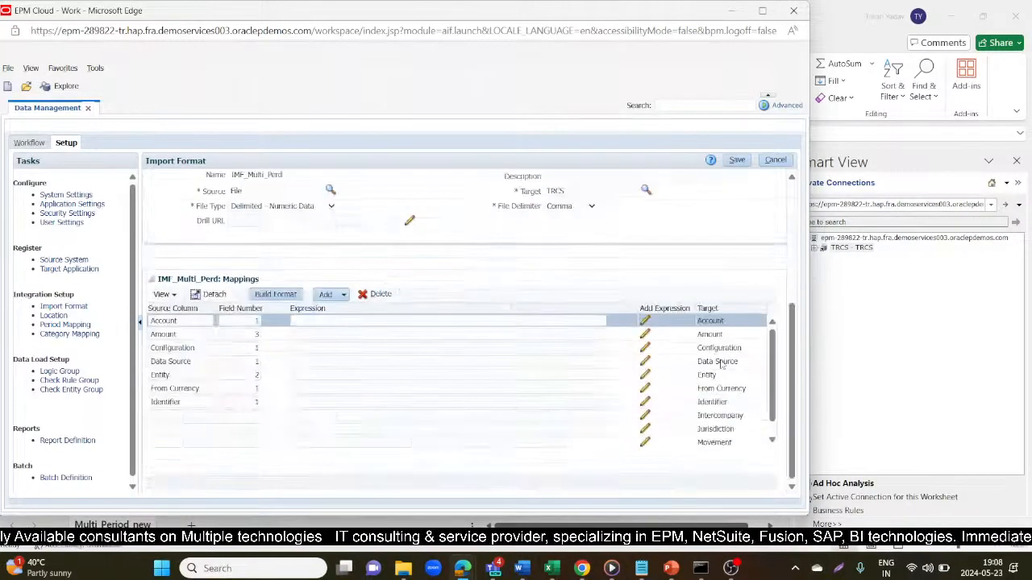
left_click(740, 415)
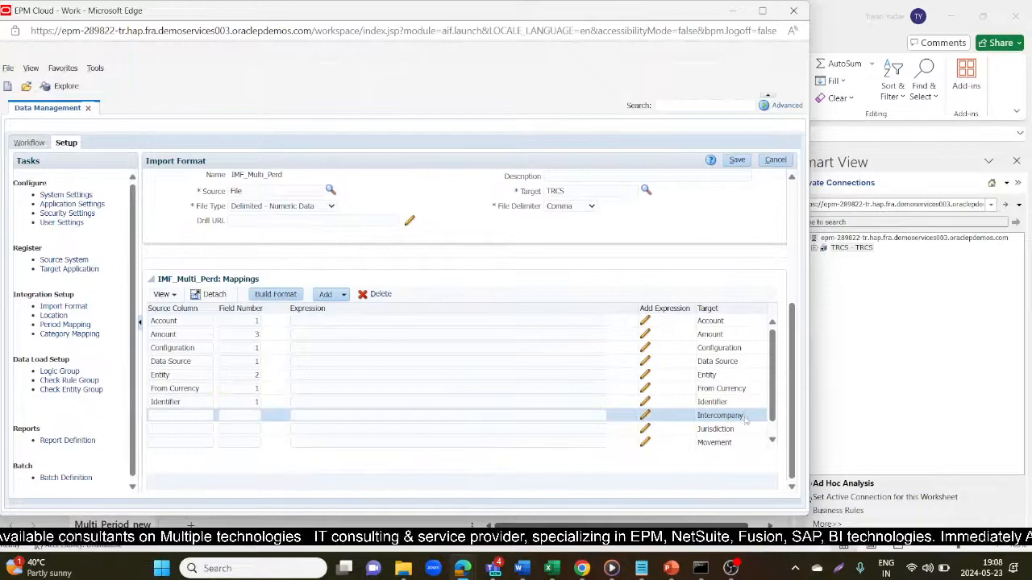
left_click(746, 417)
key("ctrl+c")
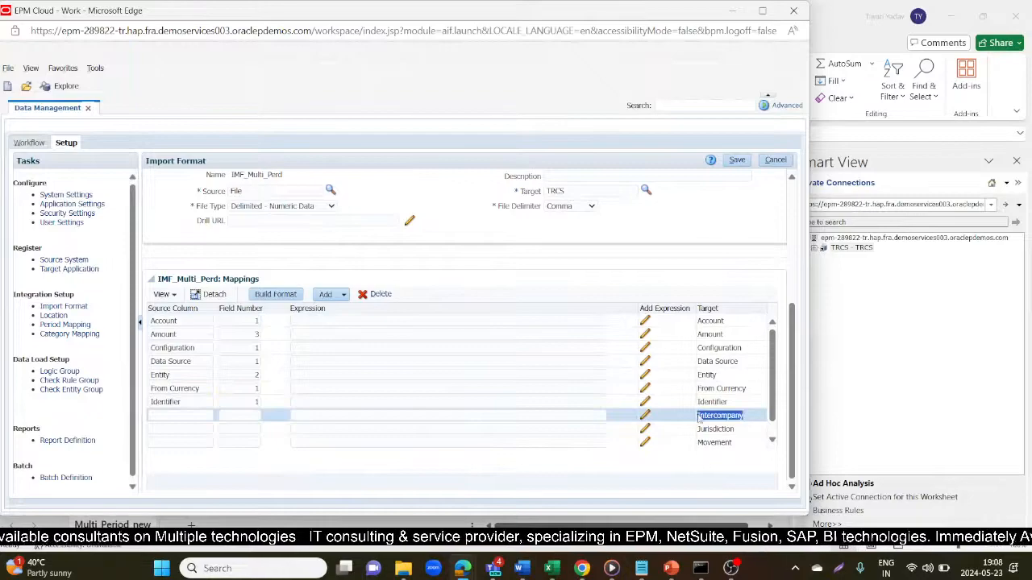
left_click(184, 415)
key("ctrl+v")
left_click(248, 416)
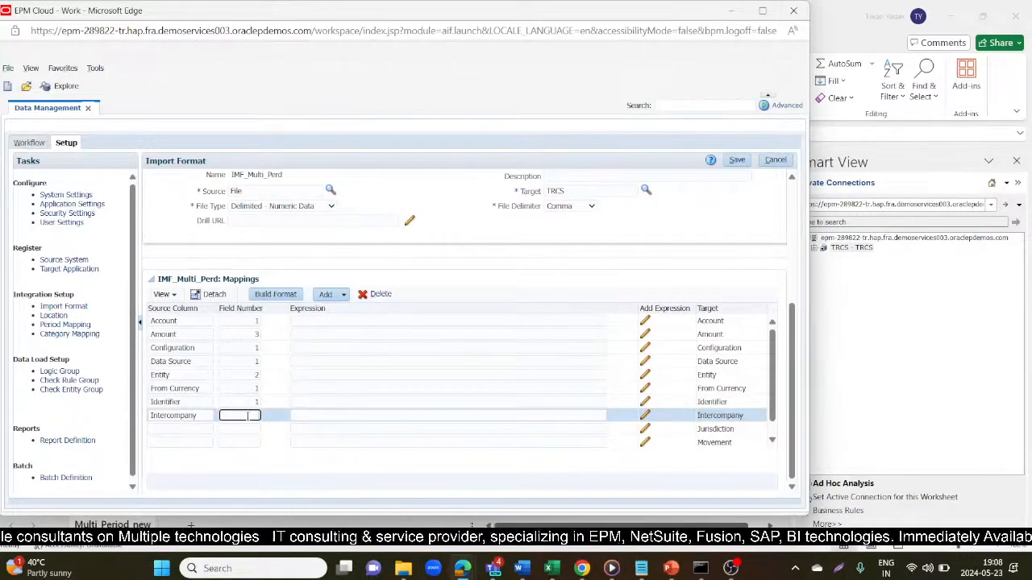
left_click(737, 164)
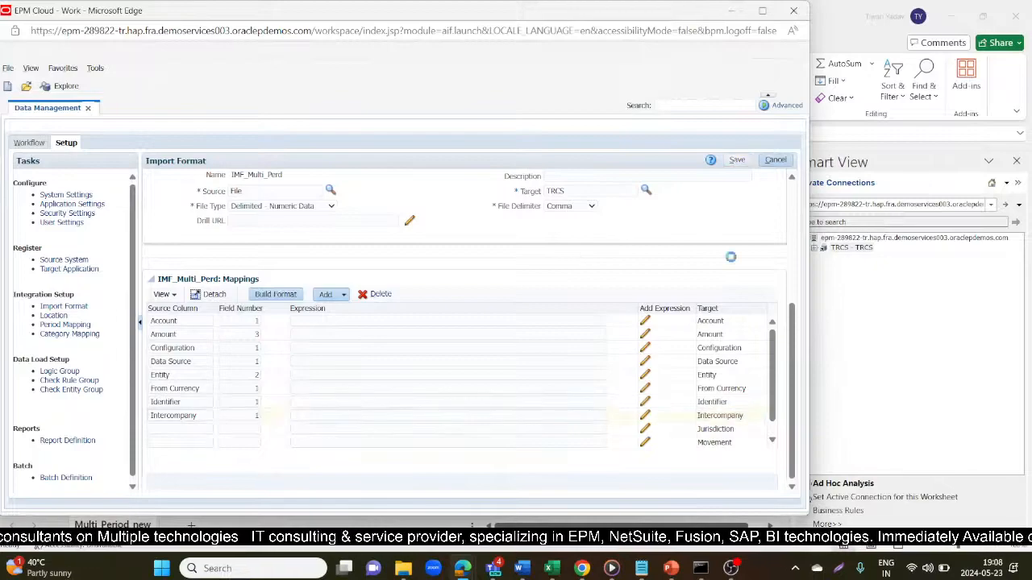
- Give the Jurisdiction row source column Jurisdiction on field 1 and save
left_click(725, 428)
key("ctrl+c")
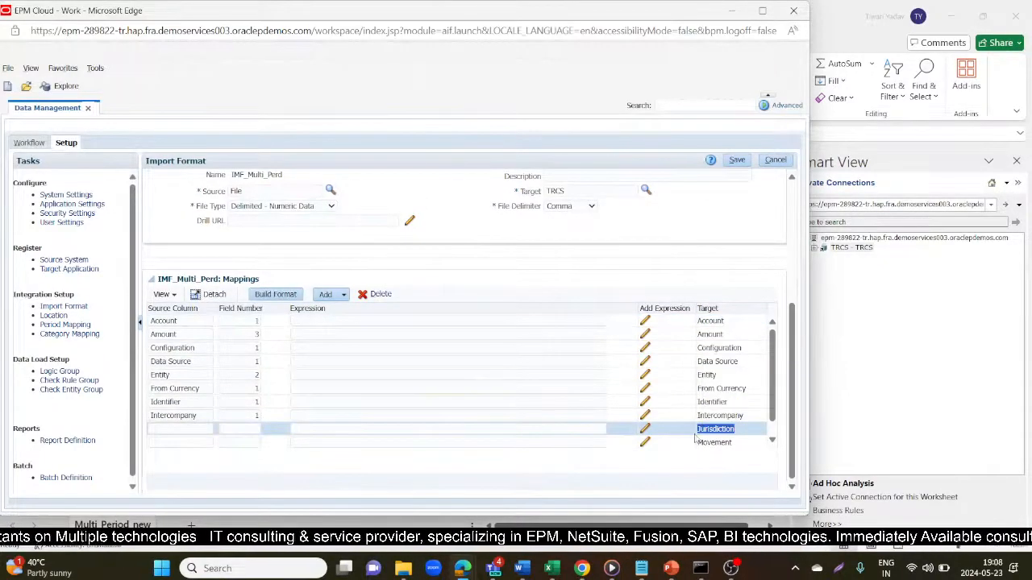
left_click(181, 441)
left_click(181, 428)
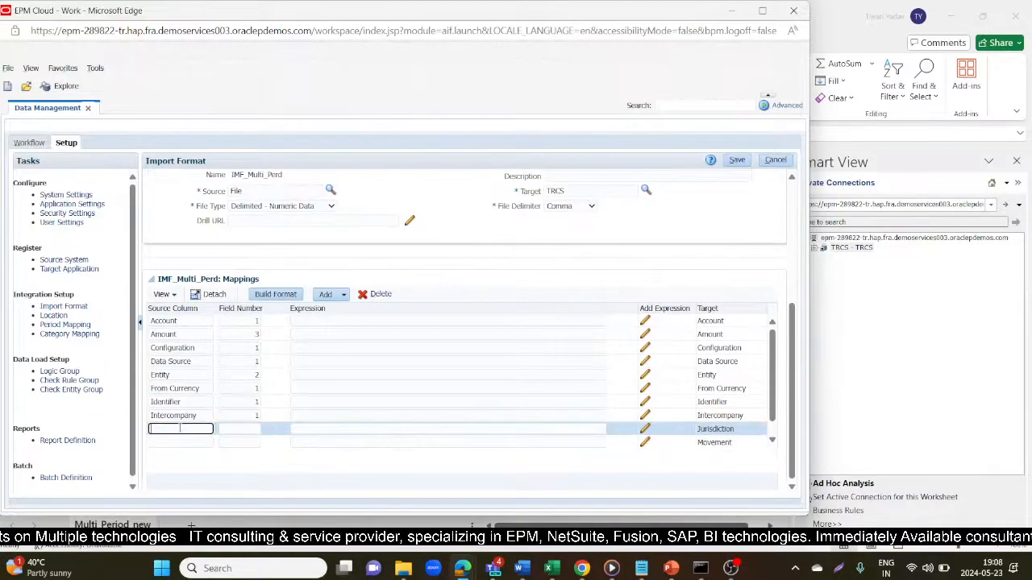
key("ctrl+v")
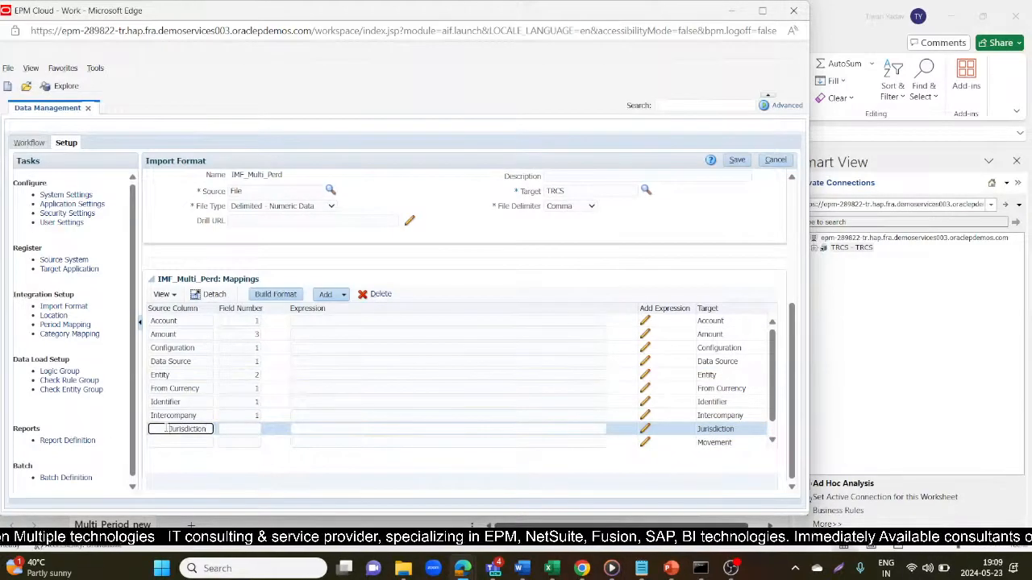
left_click(230, 431)
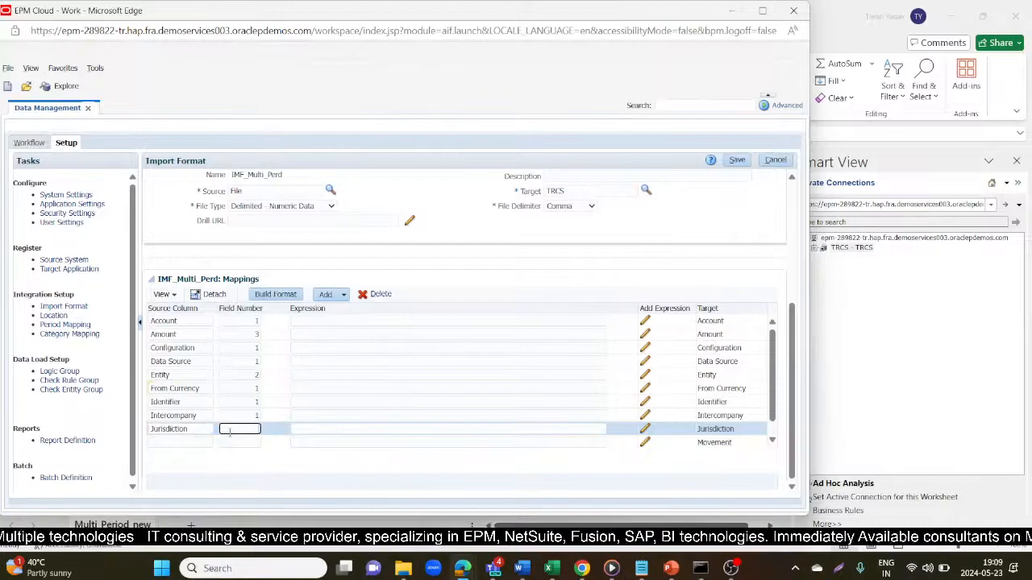
type("1")
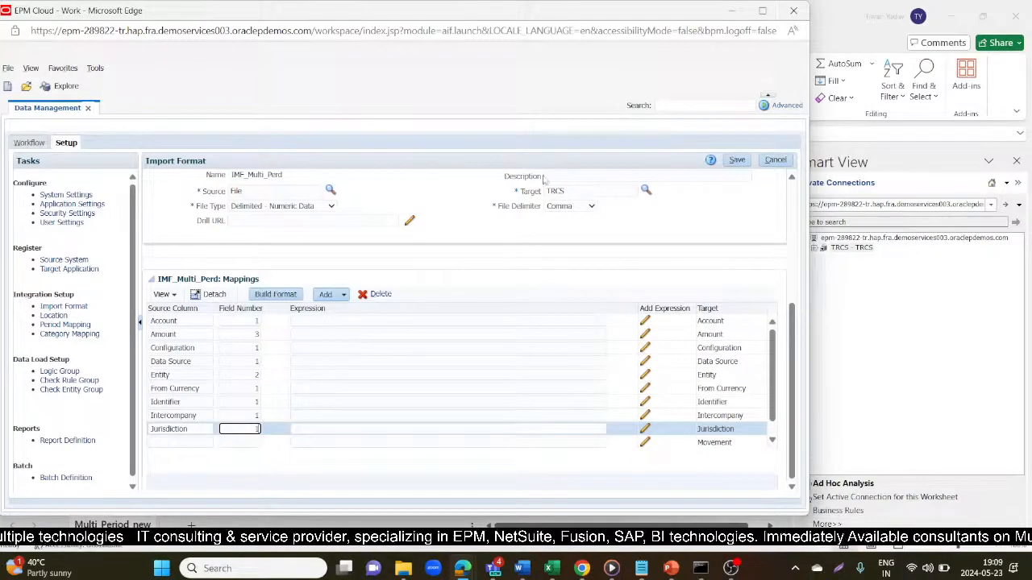
left_click(735, 159)
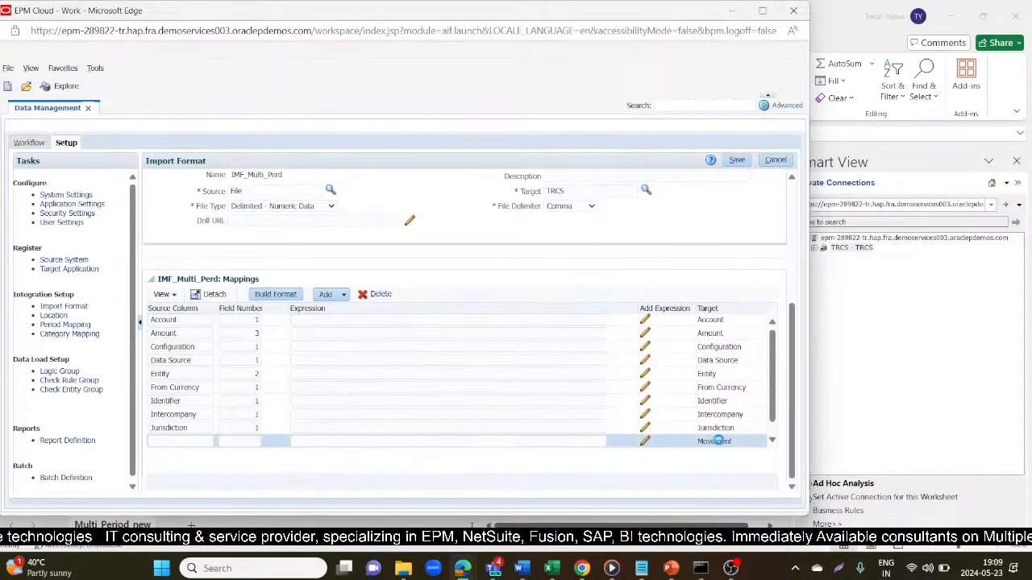
- Give the Movement row source column Movement on field 1 and save
left_click(734, 443)
key("ctrl+c")
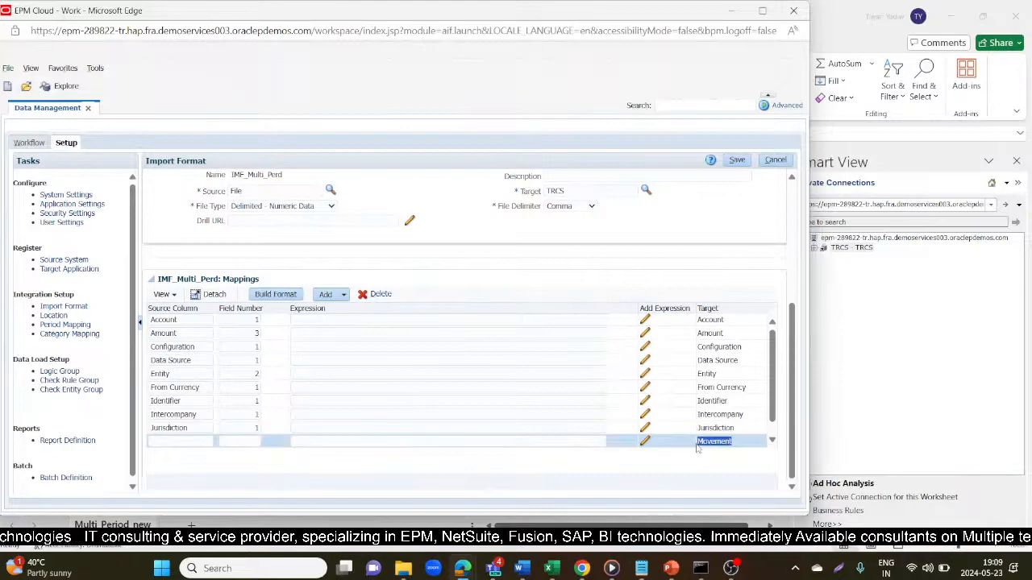
left_click(162, 441)
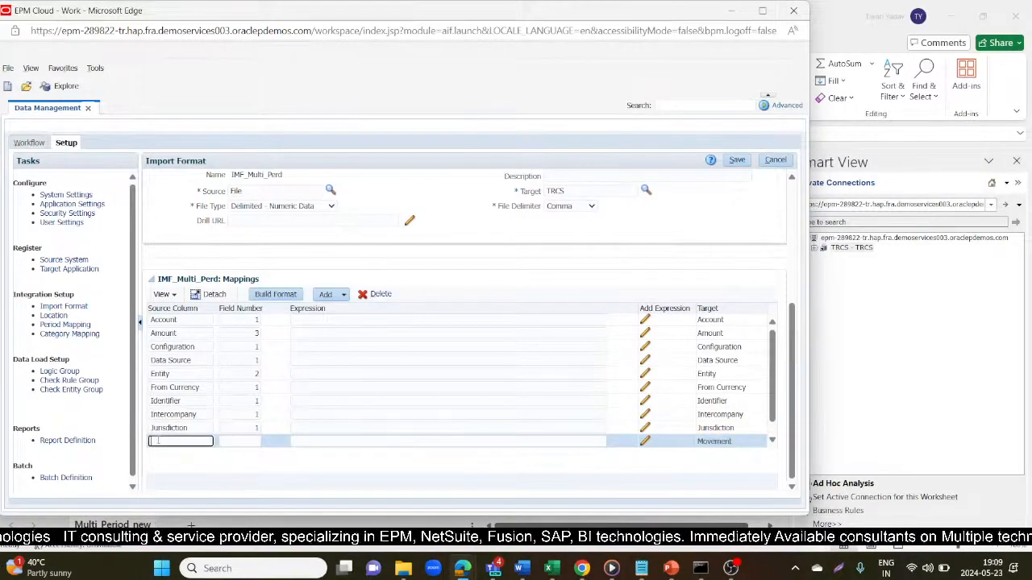
key("ctrl+v")
left_click(254, 440)
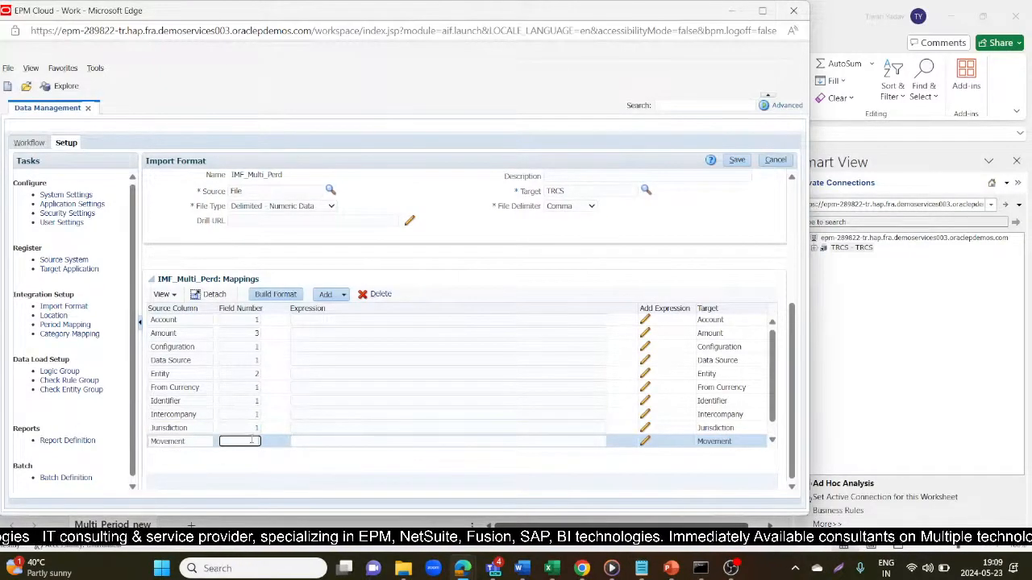
left_click(736, 160)
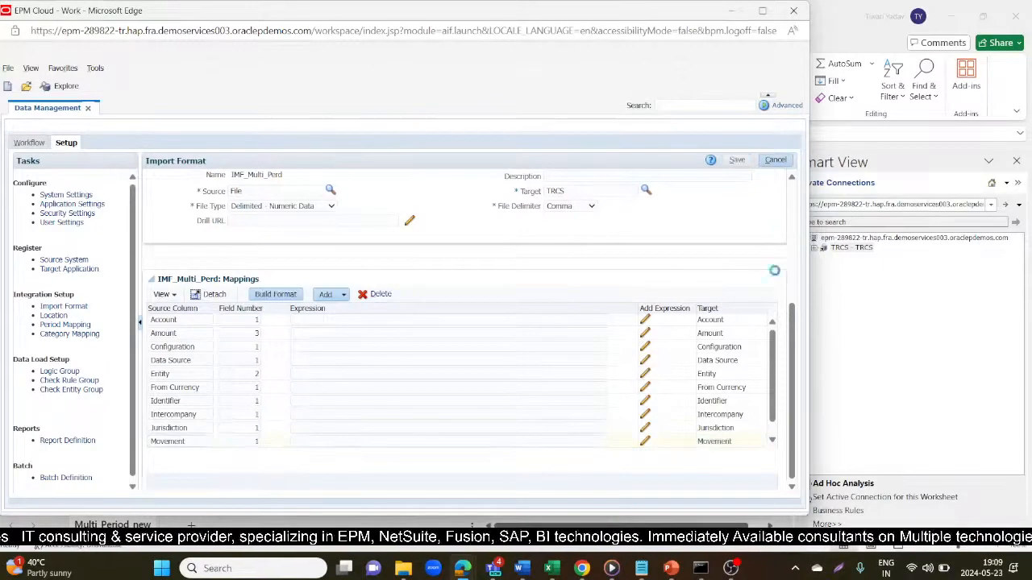
- Give the Multi-GAAP row source column Multi-GAAP on field 1 and save
left_click(738, 450)
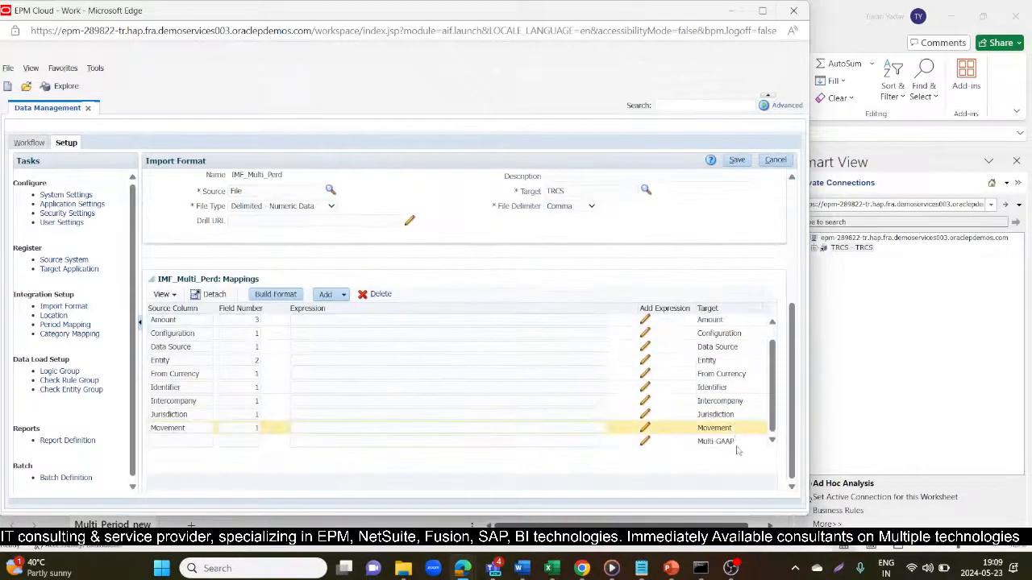
left_click_drag(739, 450, 691, 448)
key("ctrl+c")
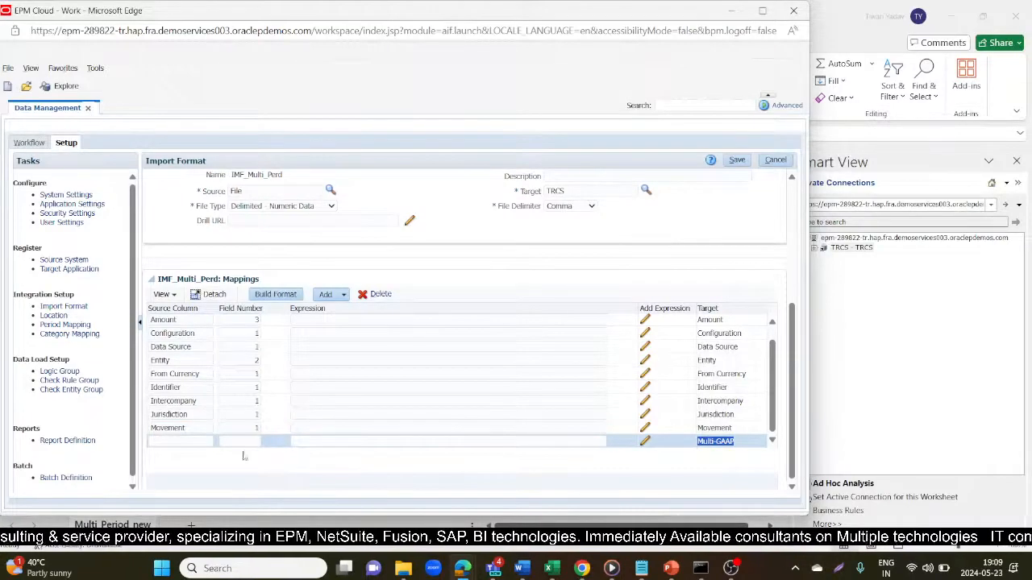
left_click(158, 442)
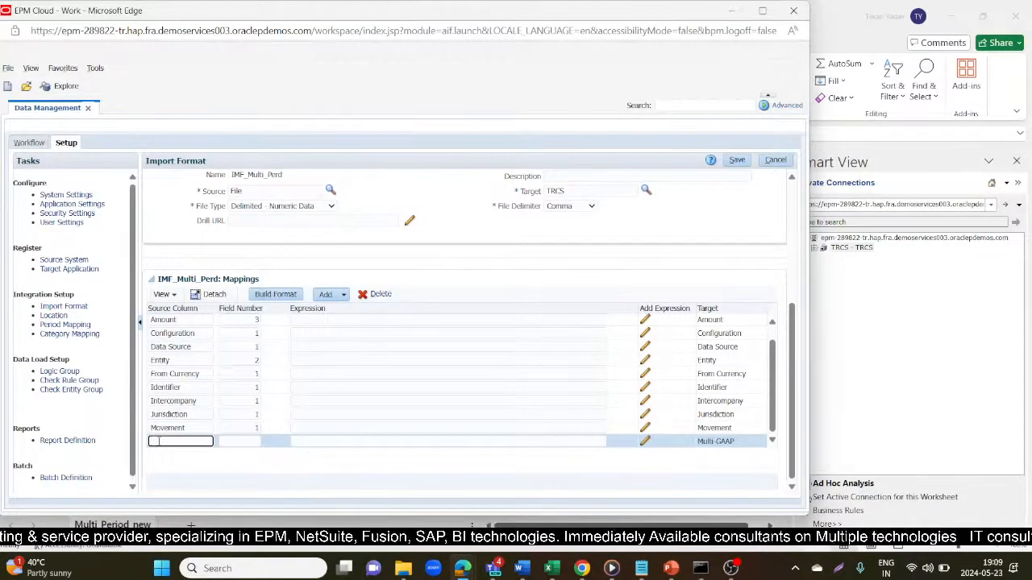
key("ctrl+v")
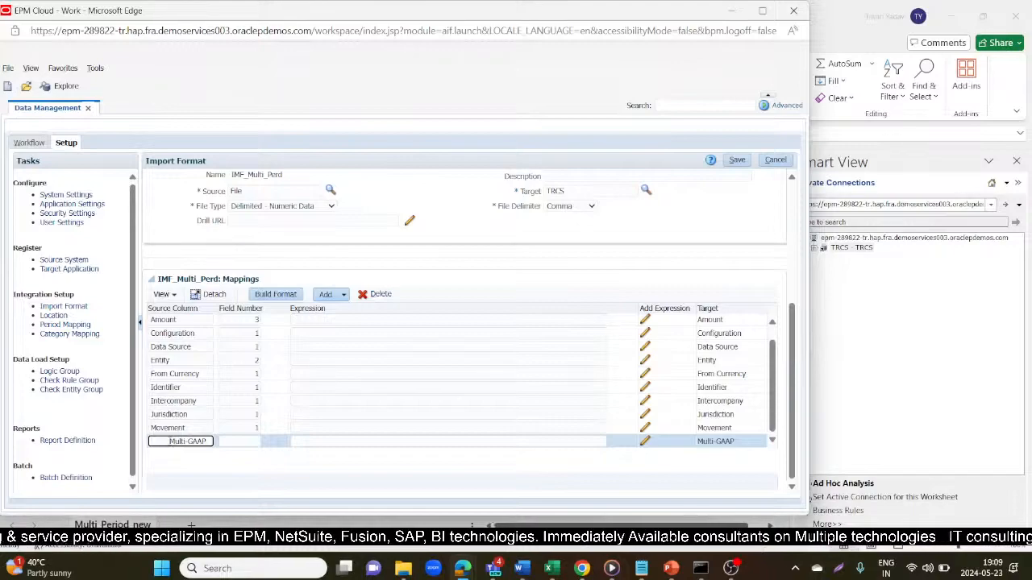
left_click(228, 443)
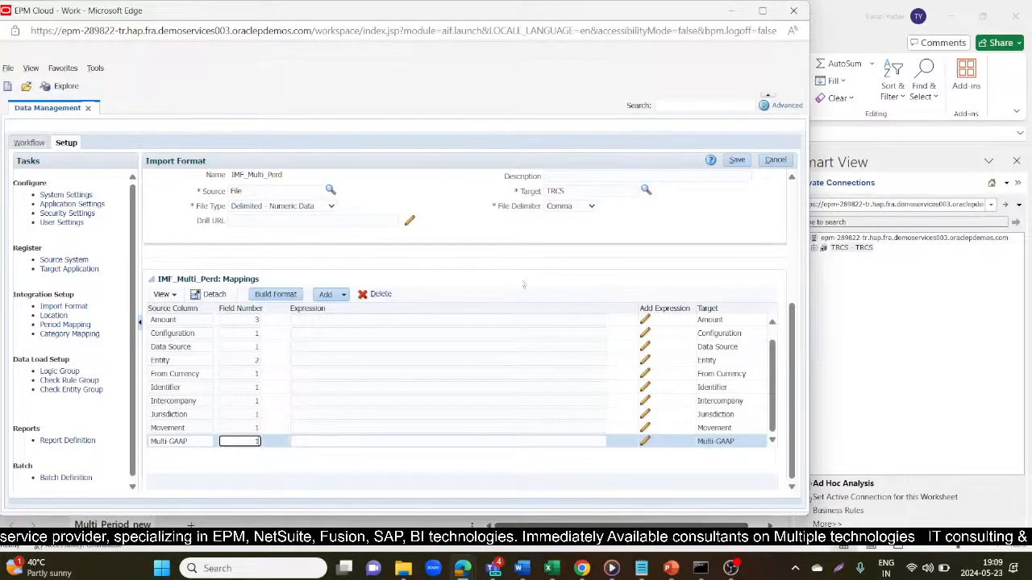
left_click(736, 159)
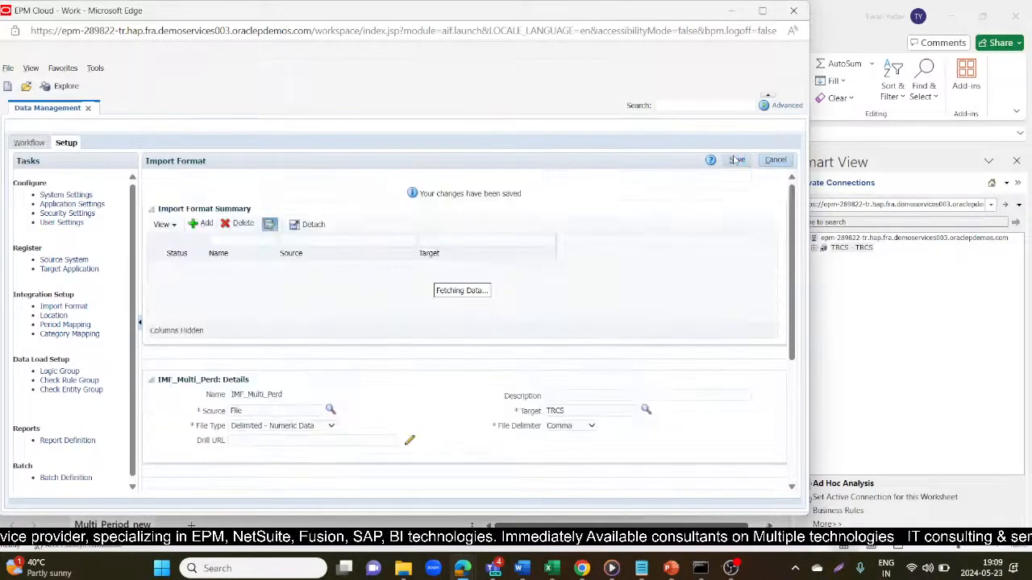
scroll(737, 369, "down", 5)
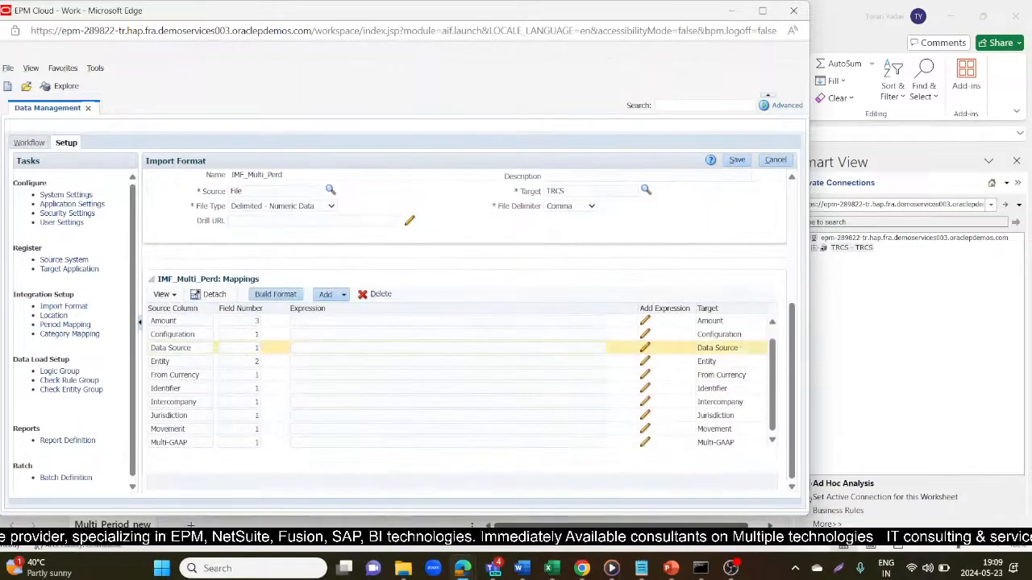
left_click_drag(774, 380, 766, 319)
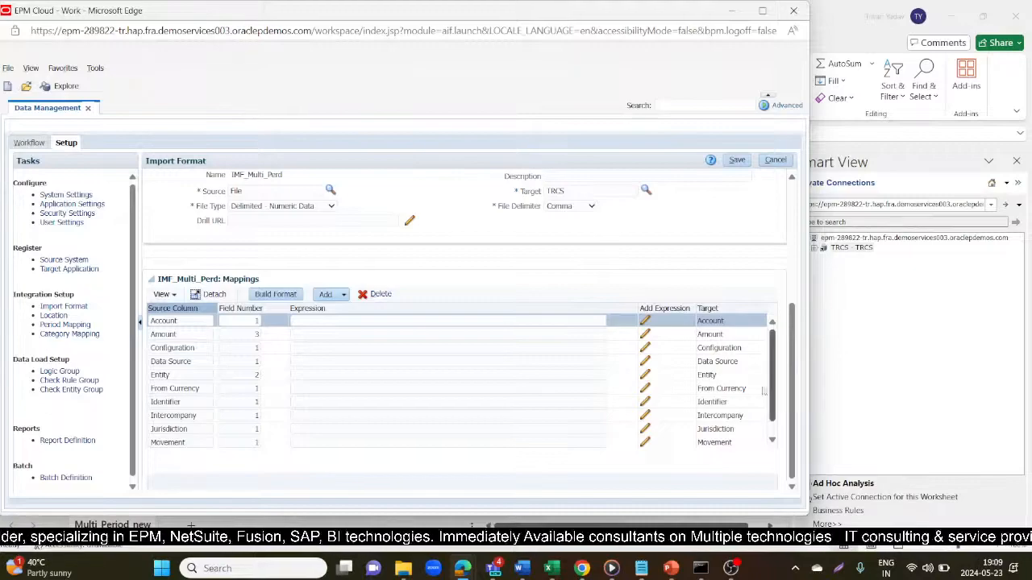
mouse_move(553, 570)
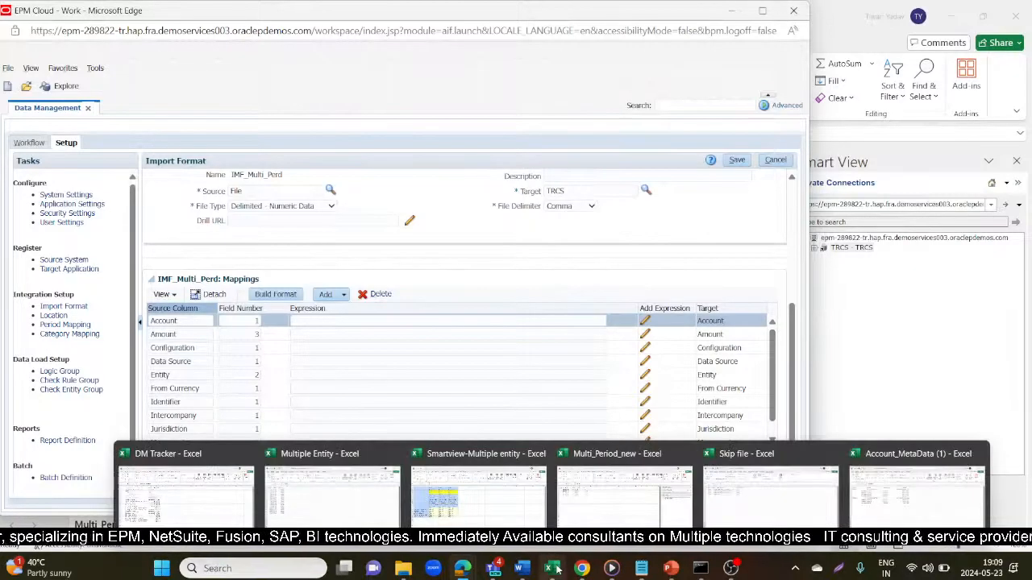
mouse_move(613, 495)
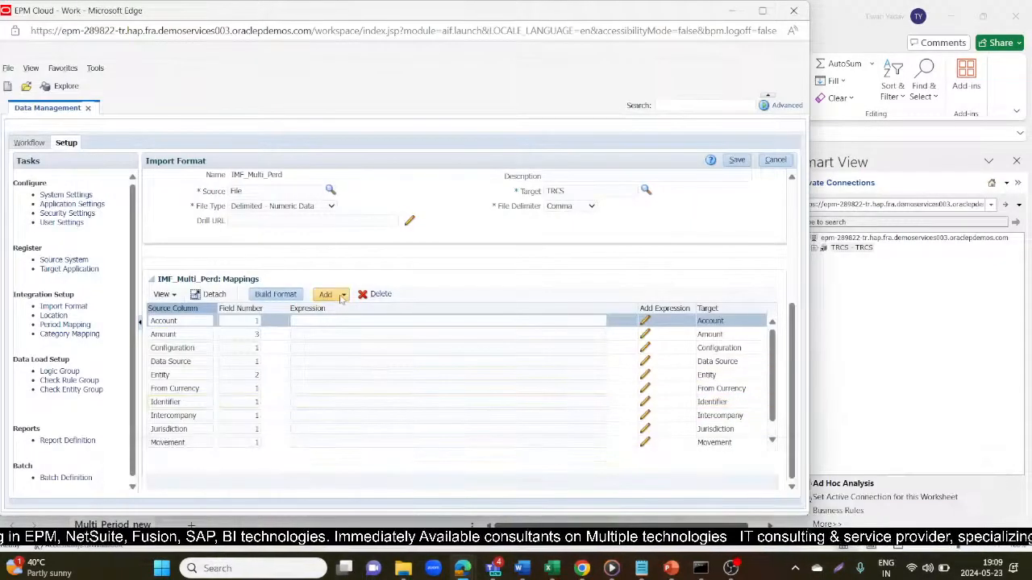
- Add a source Period row with source column 'Period', then check the Excel workbook's columns
left_click(344, 295)
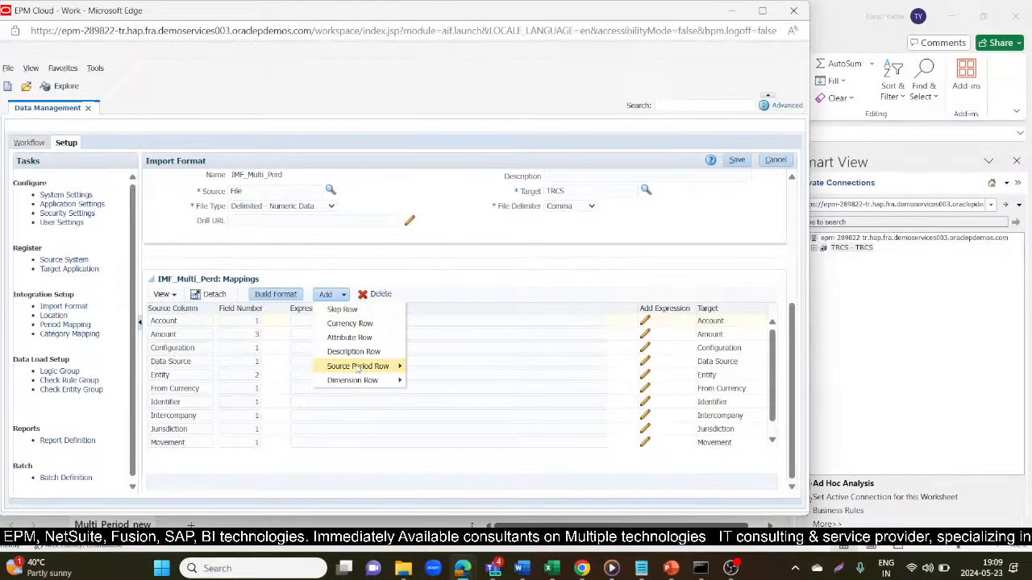
mouse_move(359, 368)
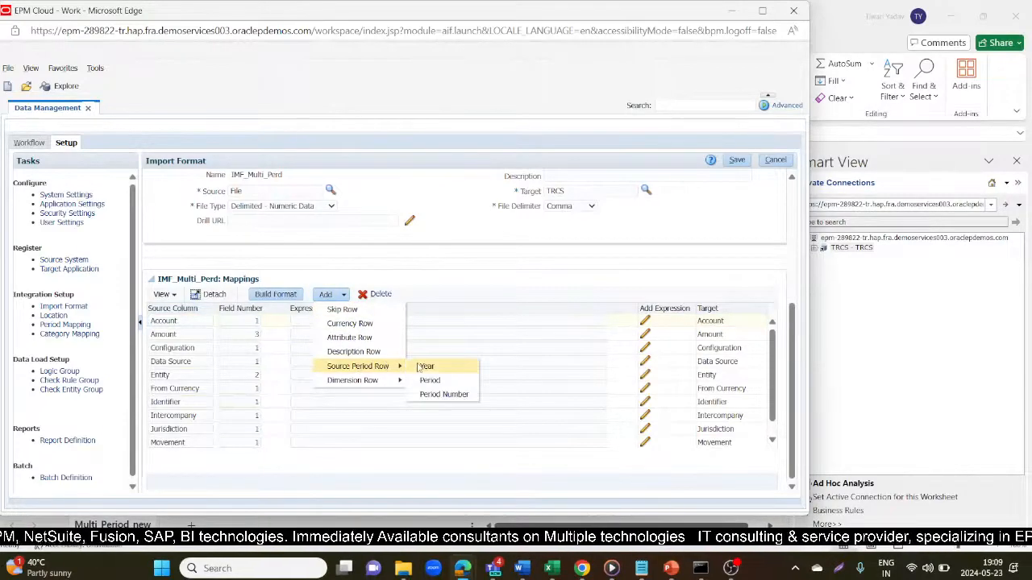
left_click(423, 380)
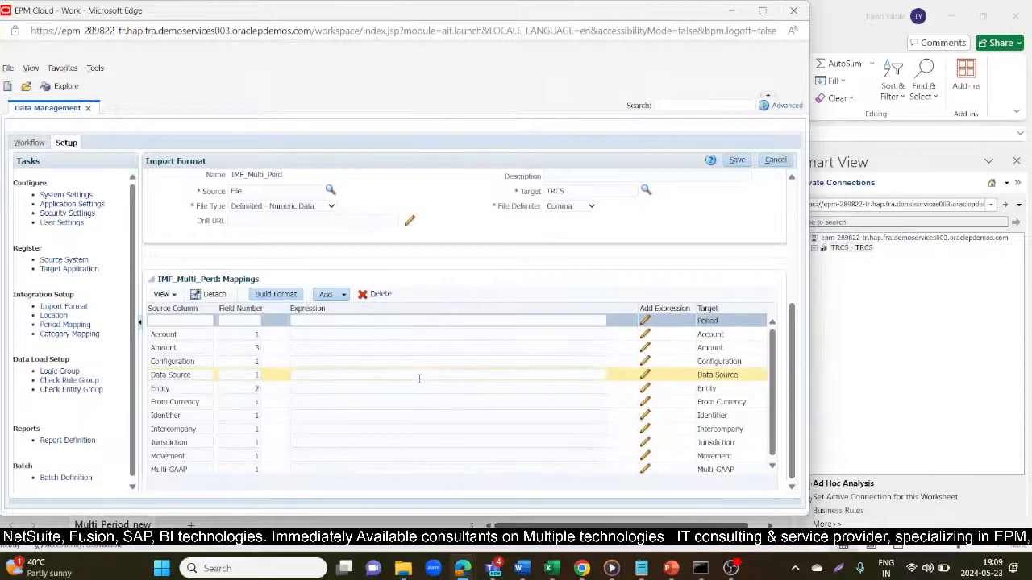
double_click(707, 321)
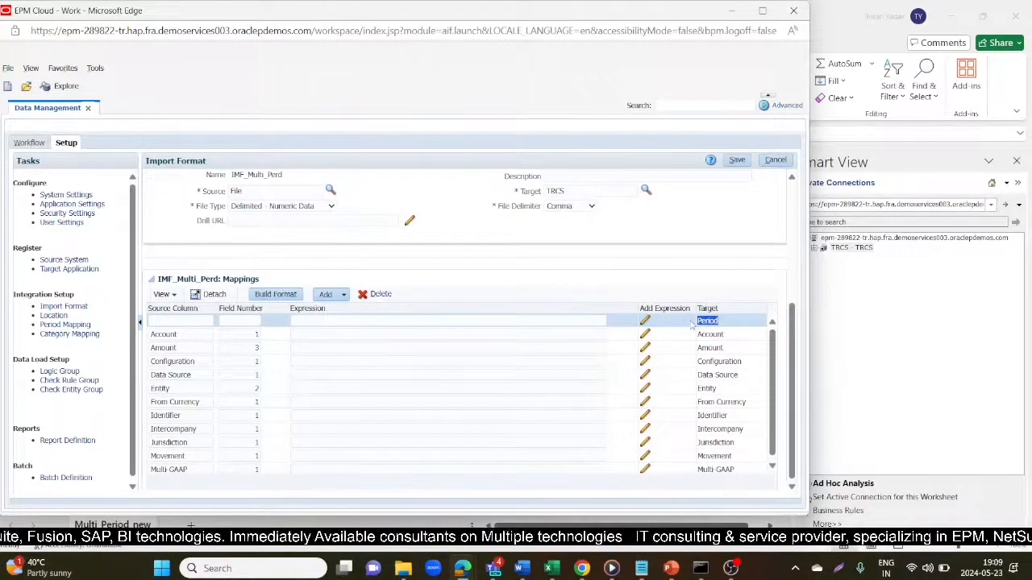
left_click(208, 322)
type("Period")
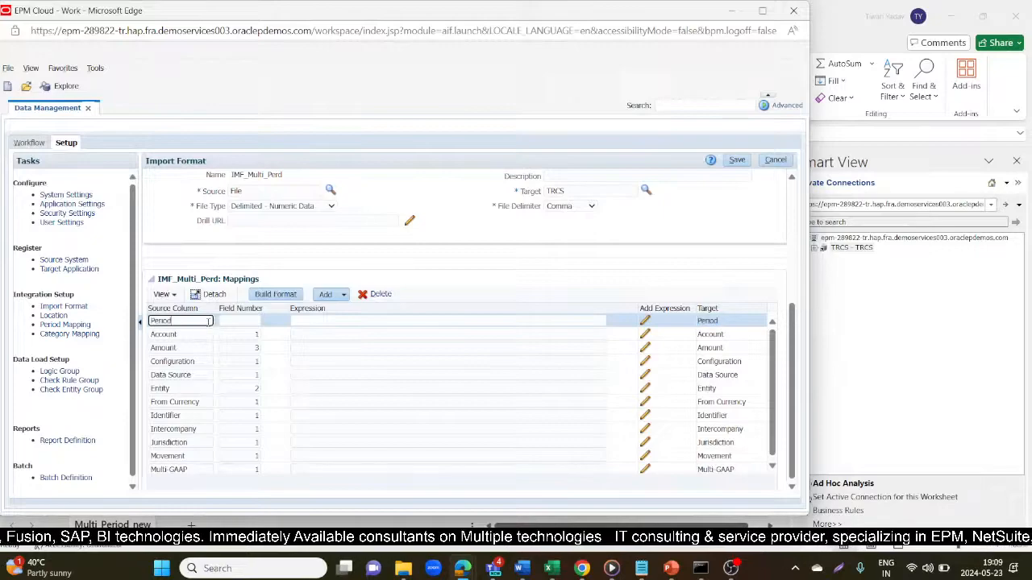
left_click(240, 320)
key("alt+Tab")
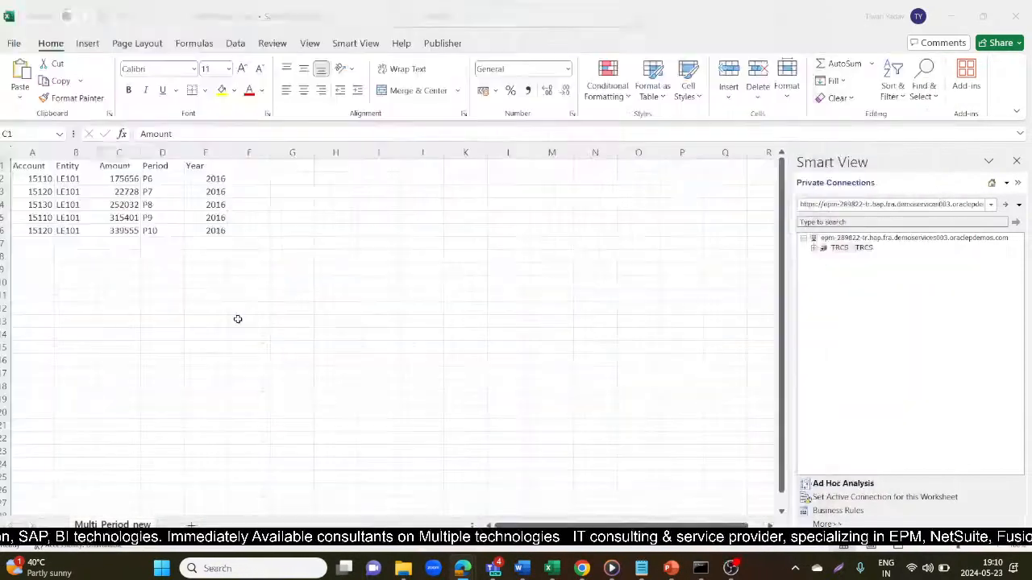
- Set the Period row's field number to 4 and save
key("alt+Tab")
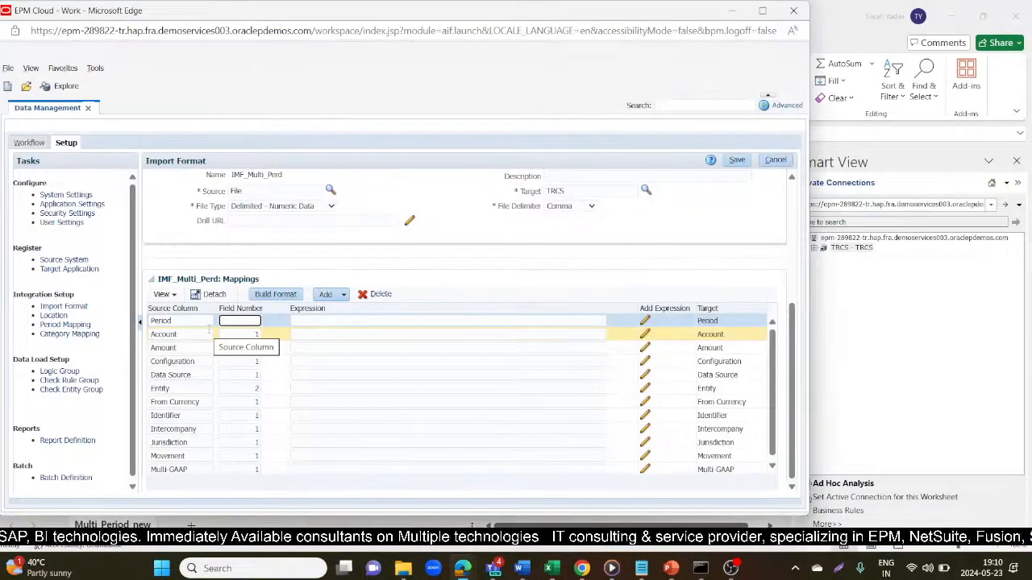
type("4")
left_click(731, 162)
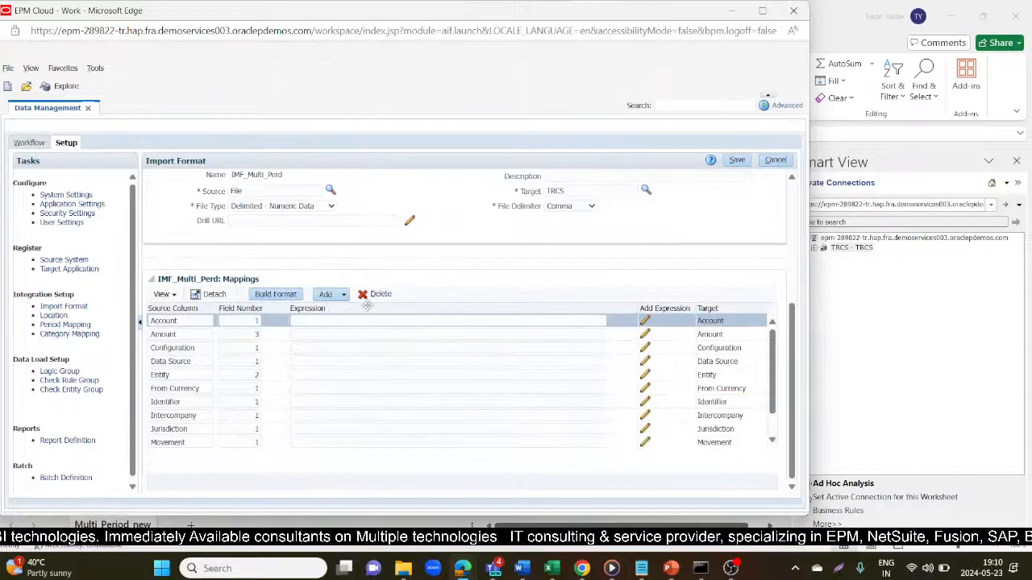
- Add a Year source period row with source column Year on field 5 and save
left_click(342, 295)
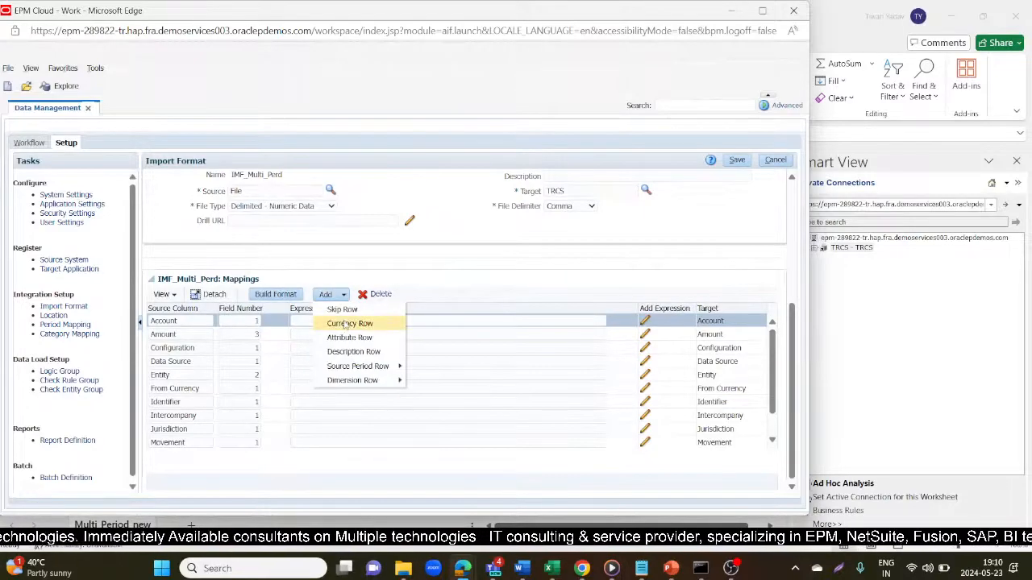
mouse_move(386, 366)
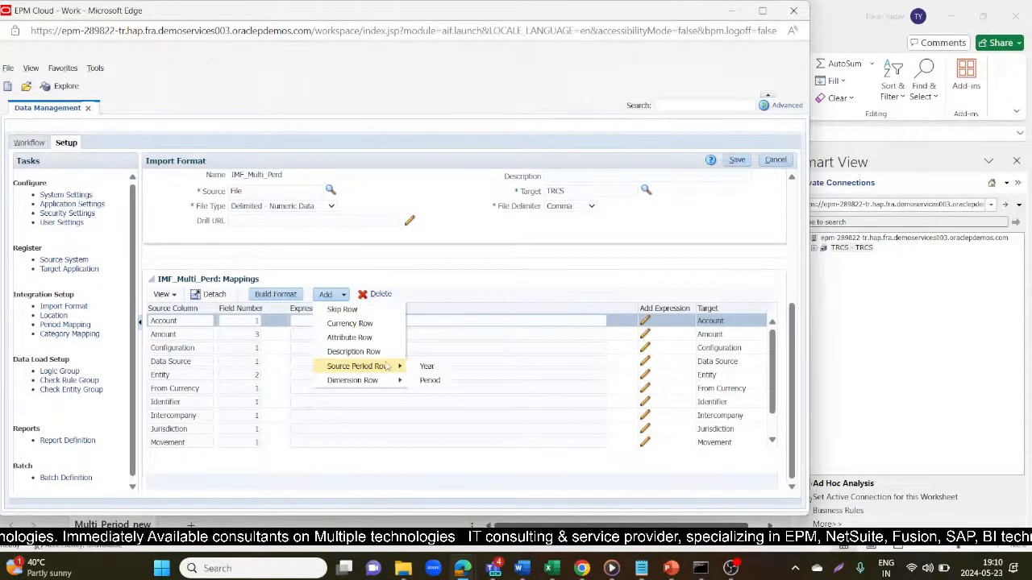
left_click(427, 366)
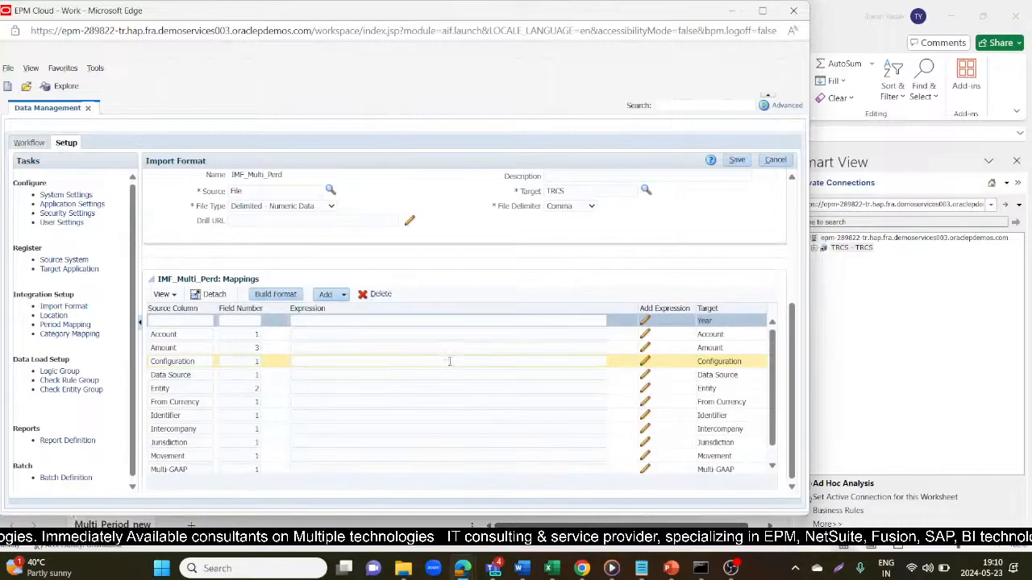
double_click(700, 321)
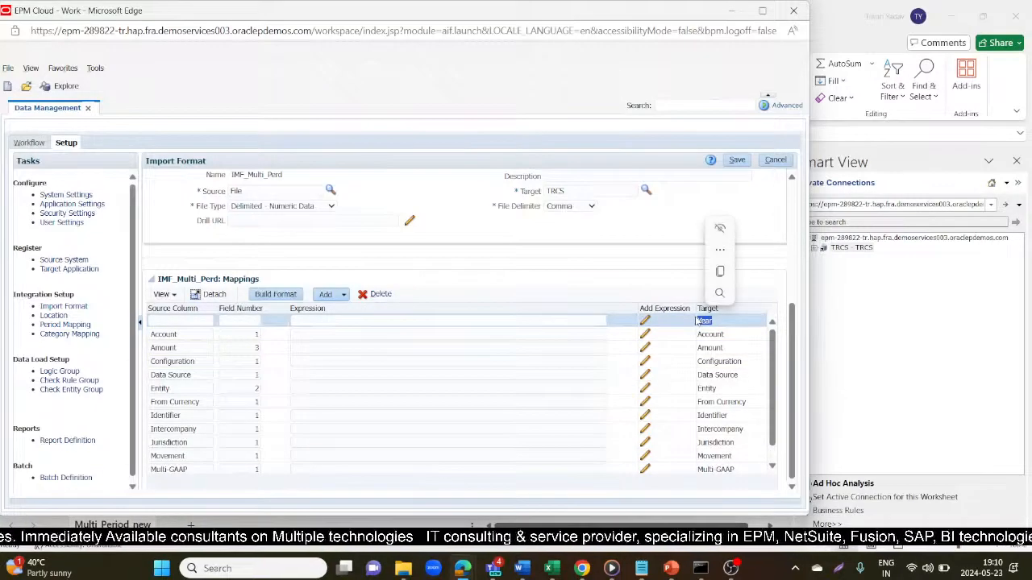
left_click(168, 321)
key("BackSpace")
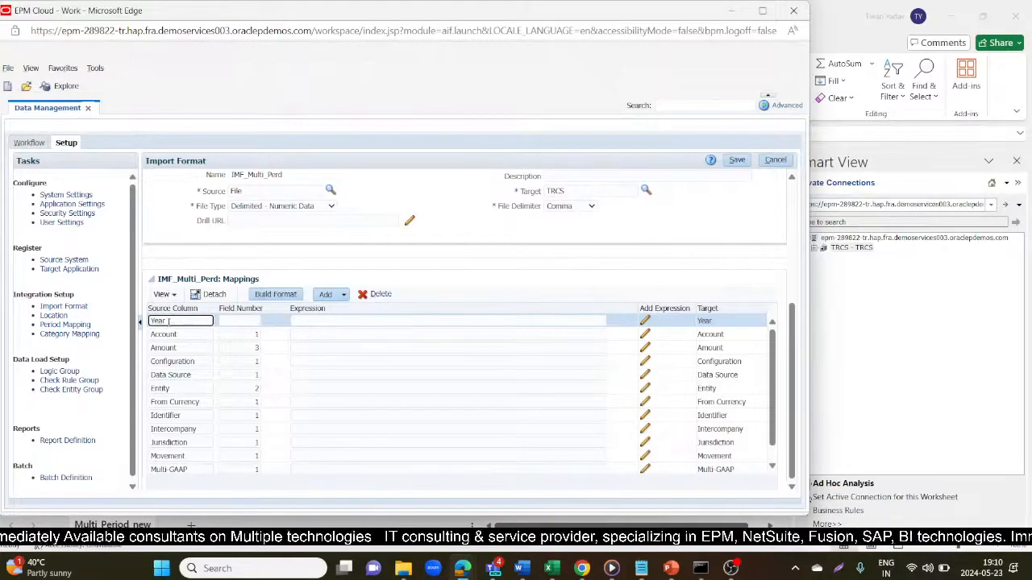
left_click(239, 325)
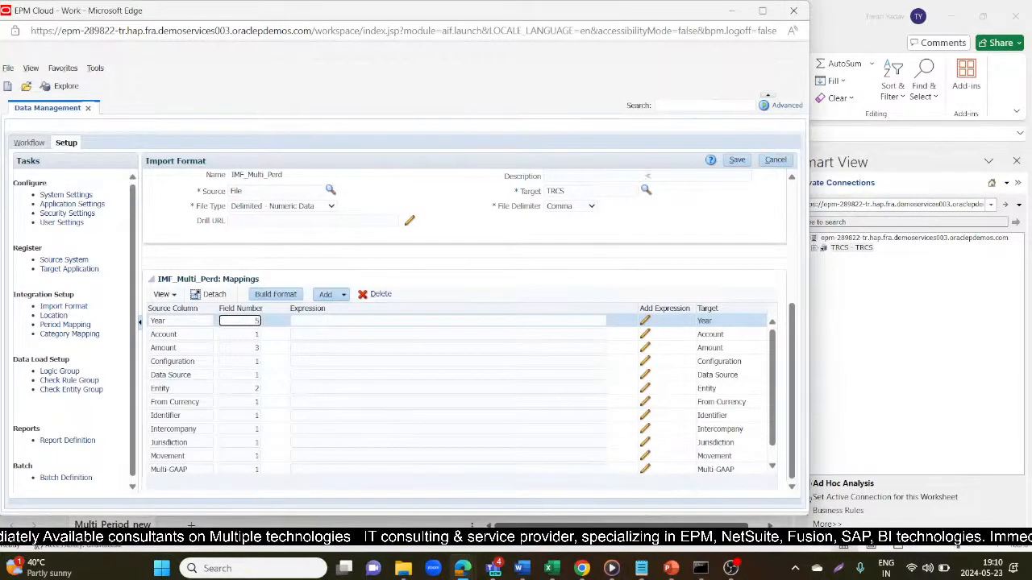
type("5")
left_click(737, 161)
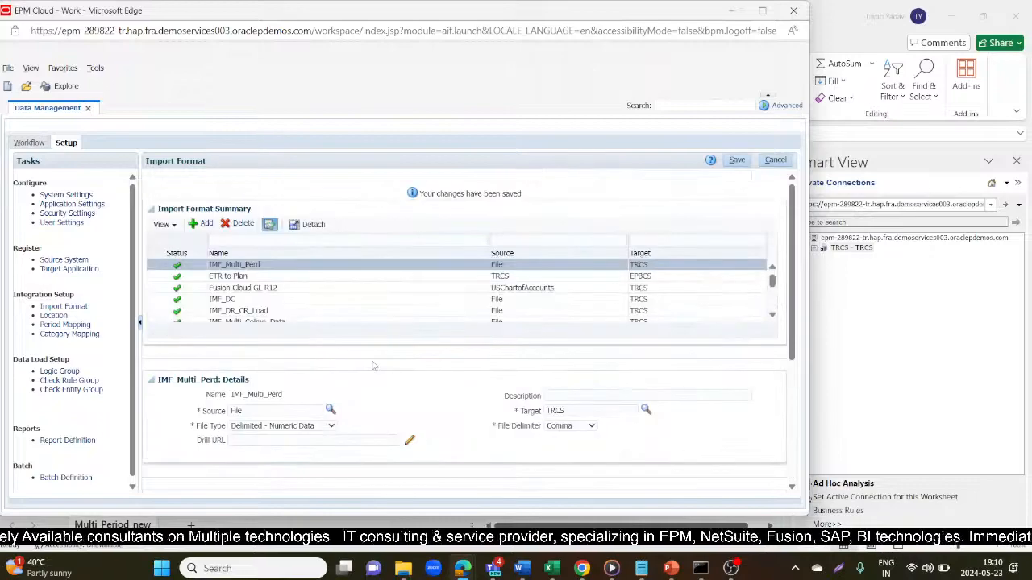
- Review the full IMF_Multi_Perd mapping list and save the import format again
scroll(373, 366, "down", 3)
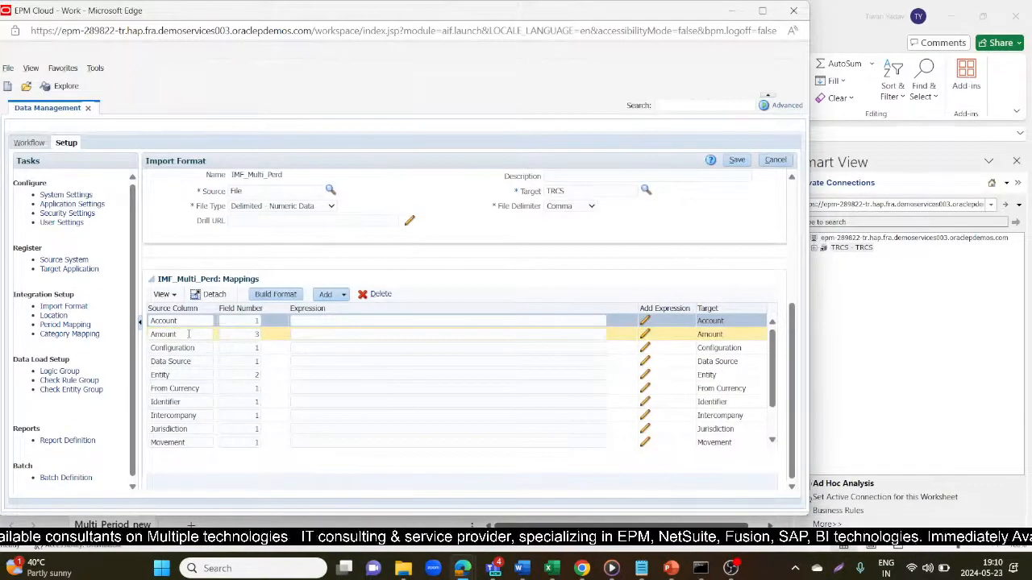
scroll(191, 375, "down", 2)
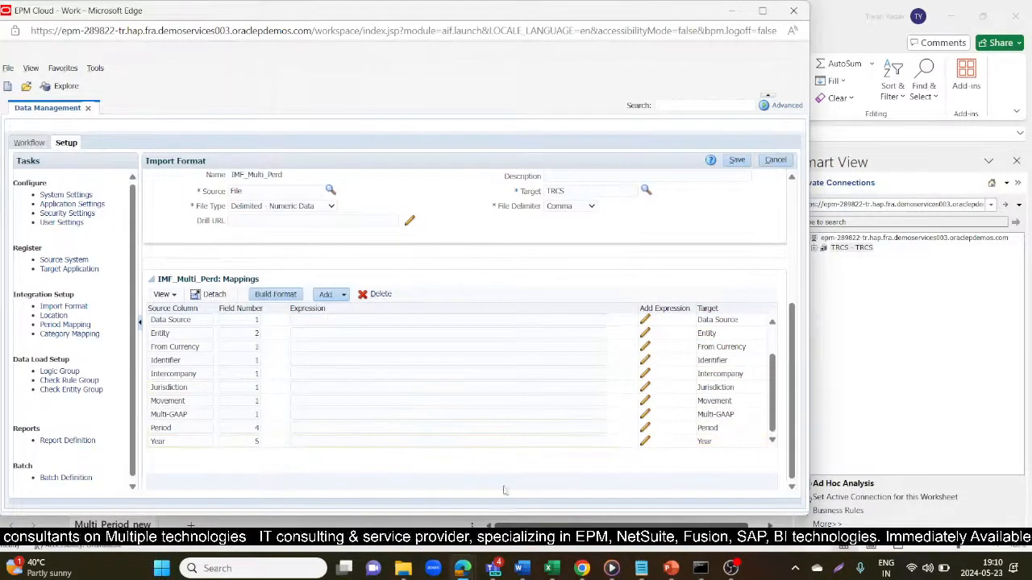
mouse_move(552, 568)
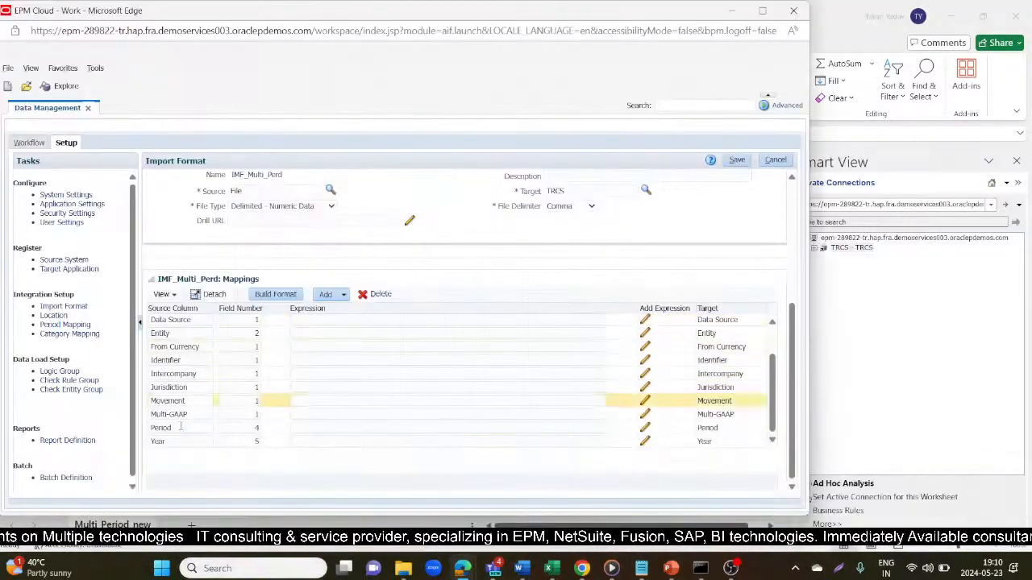
left_click(736, 159)
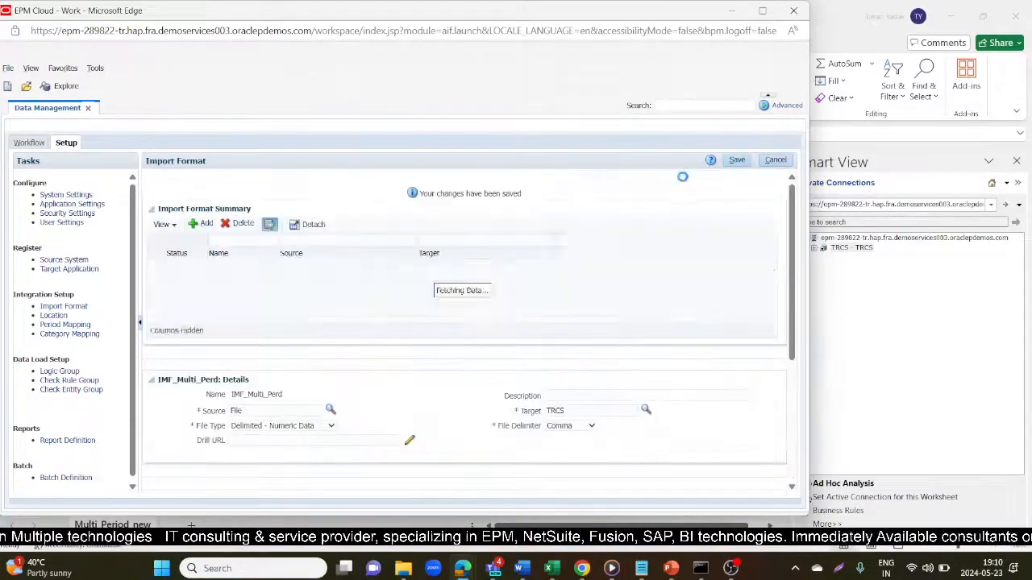
- Add location LOC_Multi_Perd using import format IMF_Multi_Perd and save it
left_click(54, 315)
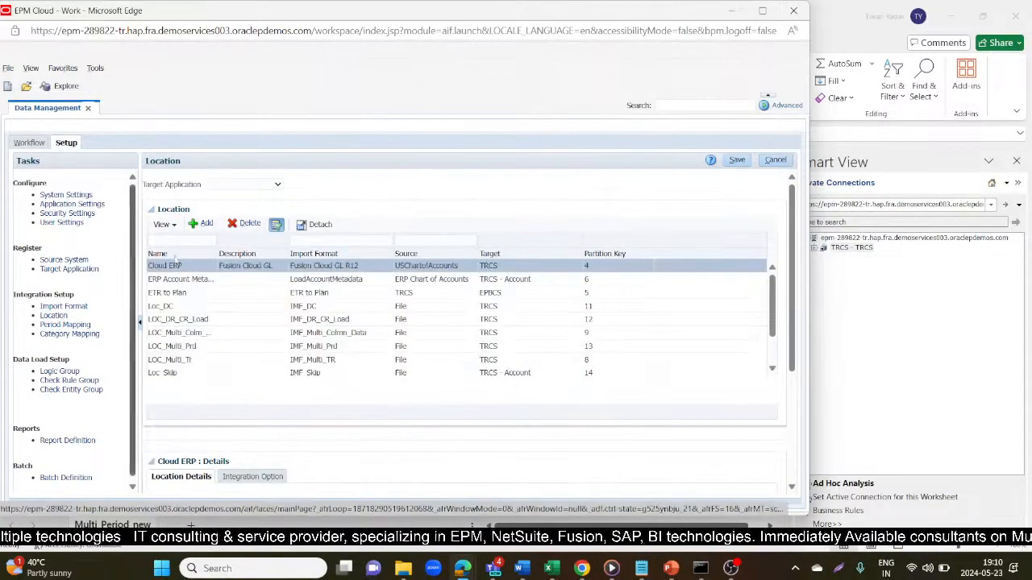
left_click(202, 223)
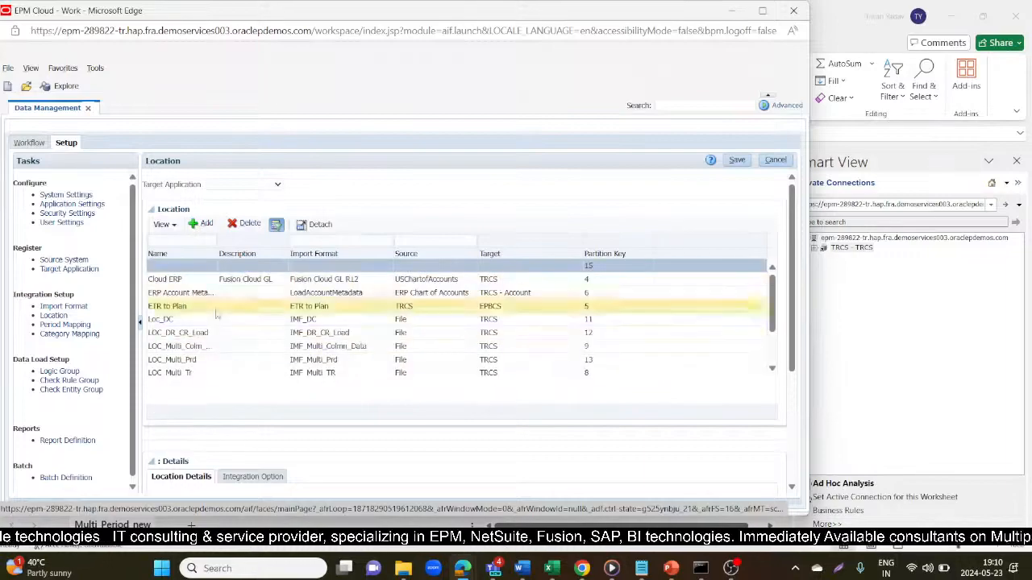
scroll(234, 323, "down", 3)
left_click(254, 322)
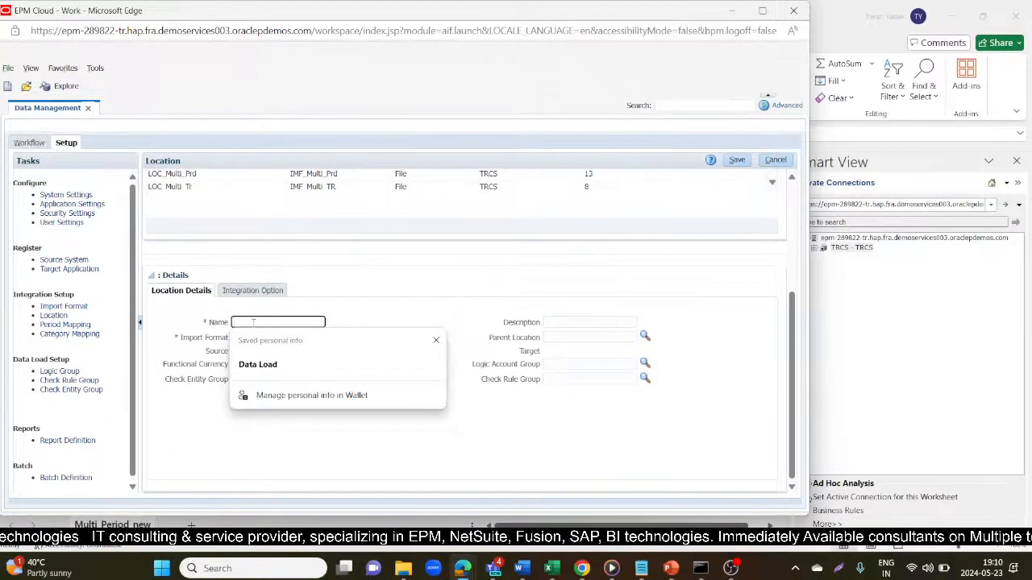
type("LOC_Multi_Perd")
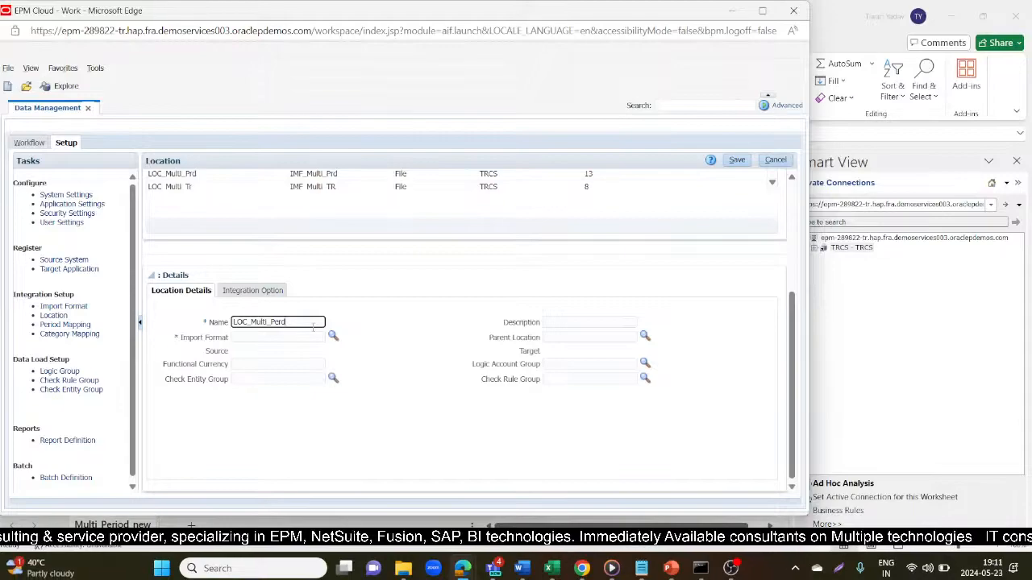
left_click(333, 335)
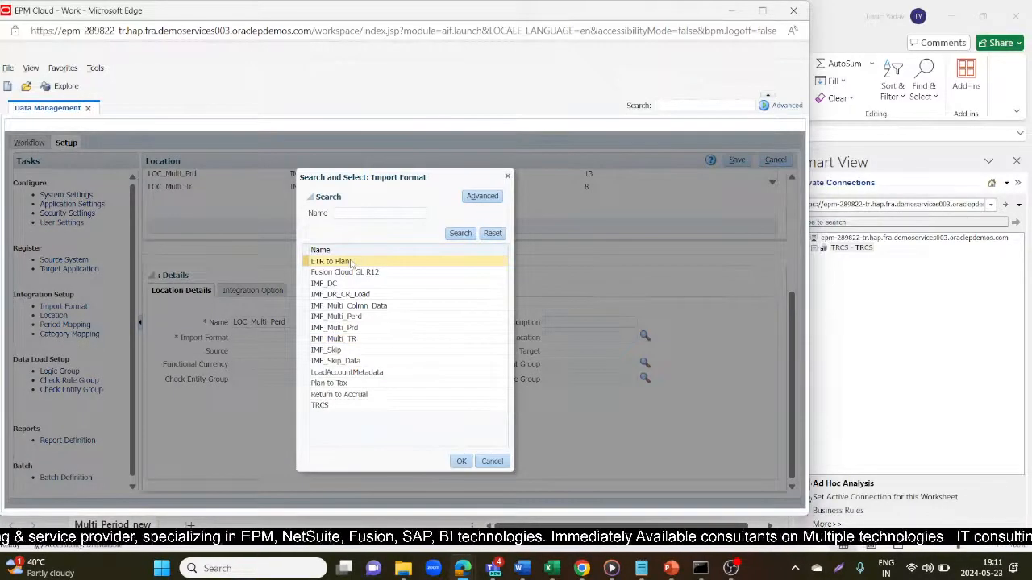
left_click(334, 316)
left_click(461, 462)
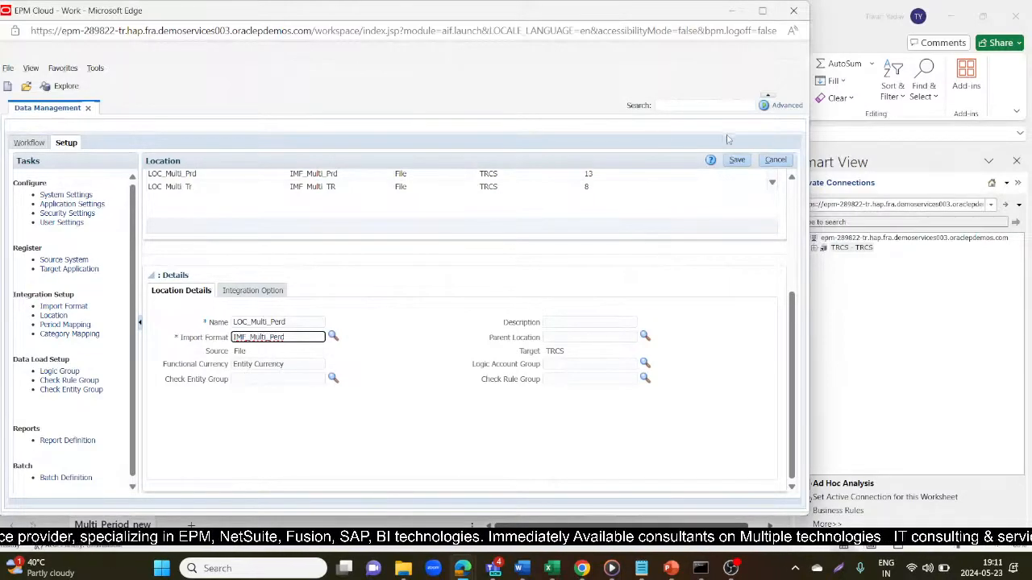
left_click(737, 160)
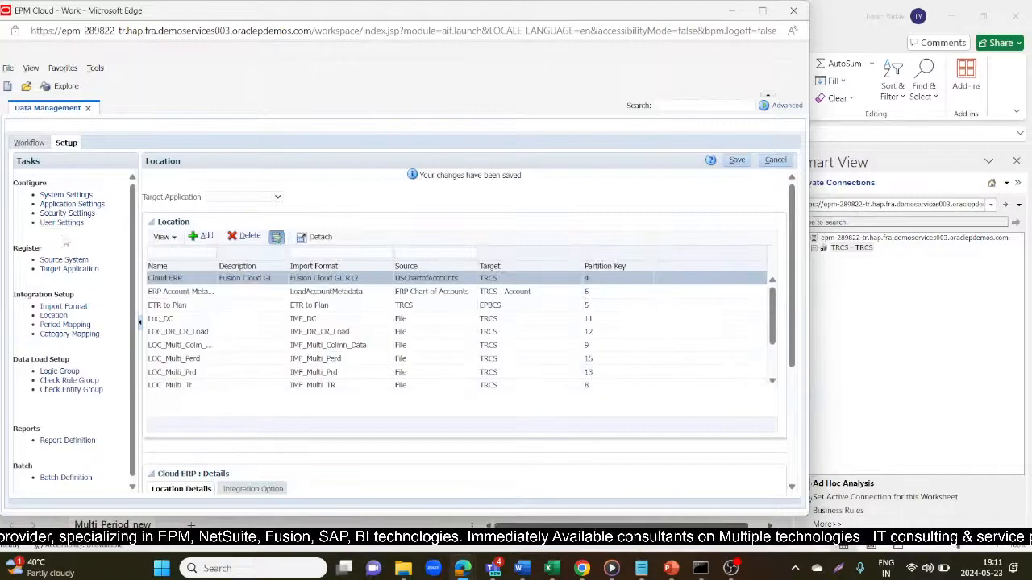
- Open Data Load Mapping, then switch to the Tax Reporting browser window
left_click(29, 143)
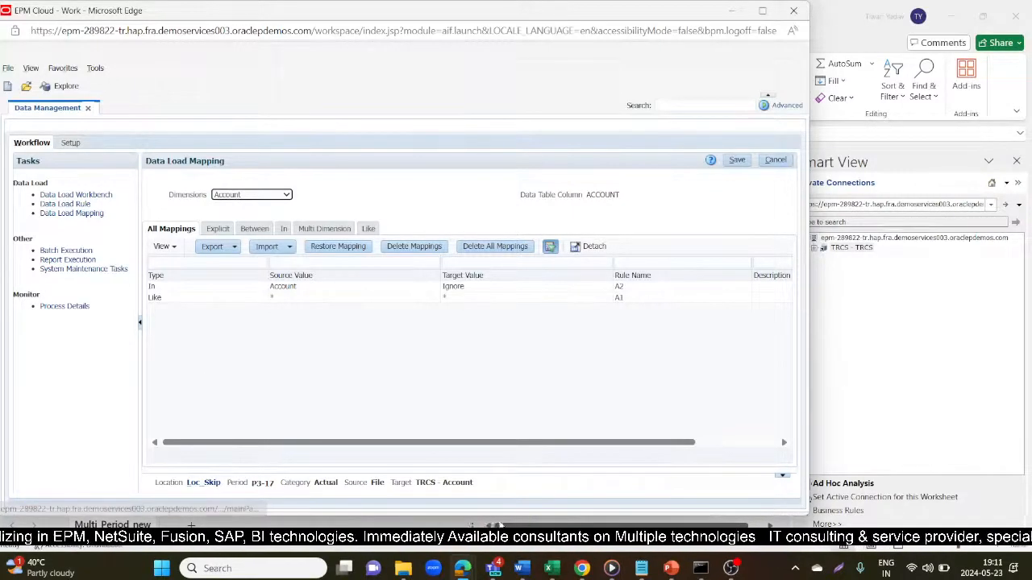
mouse_move(458, 567)
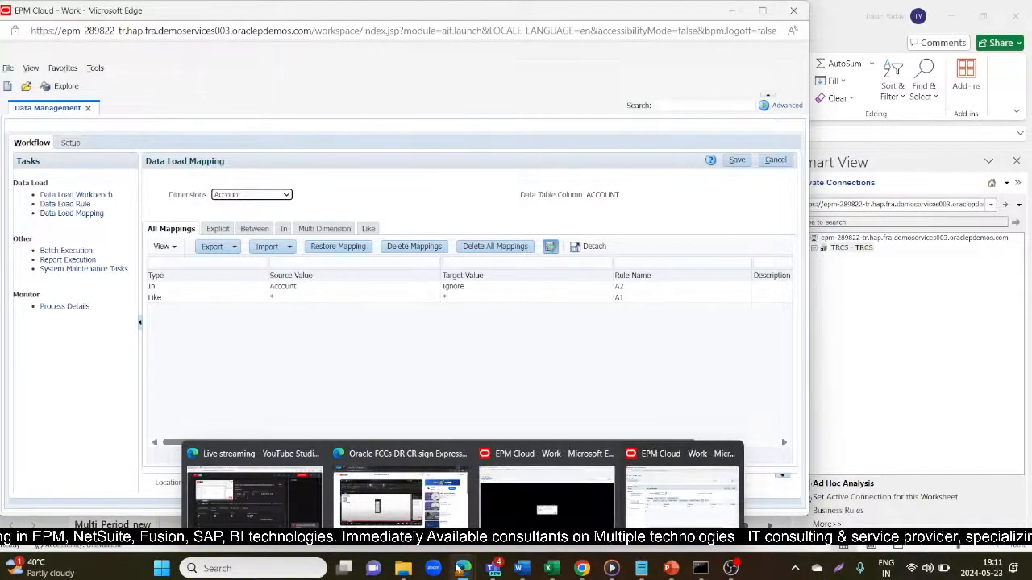
left_click(311, 502)
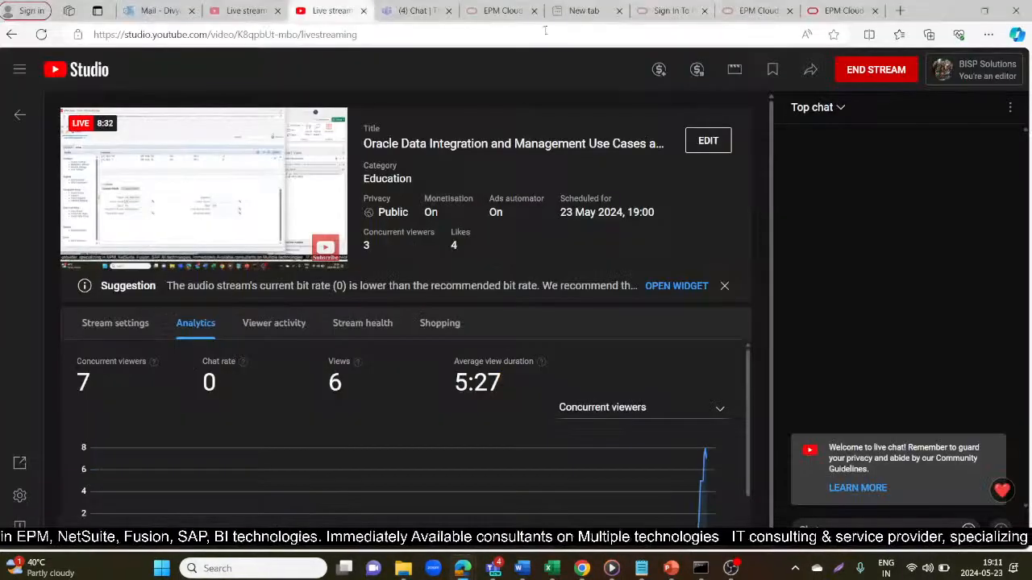
left_click(827, 8)
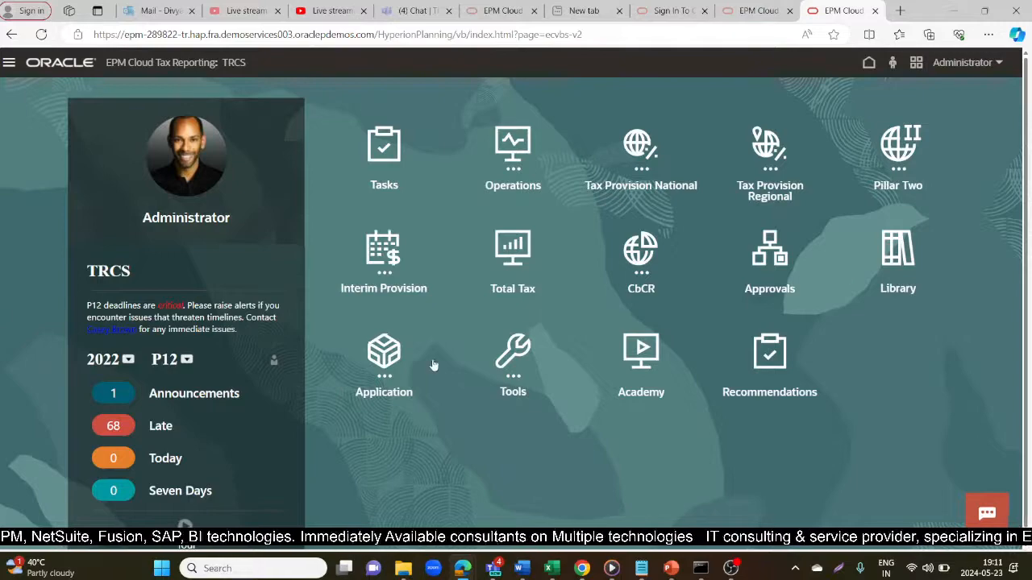
- Go to Data Integration's Period Mapping and view the Mcal file calendar's source mappings (P6–P8 2016)
left_click(372, 360)
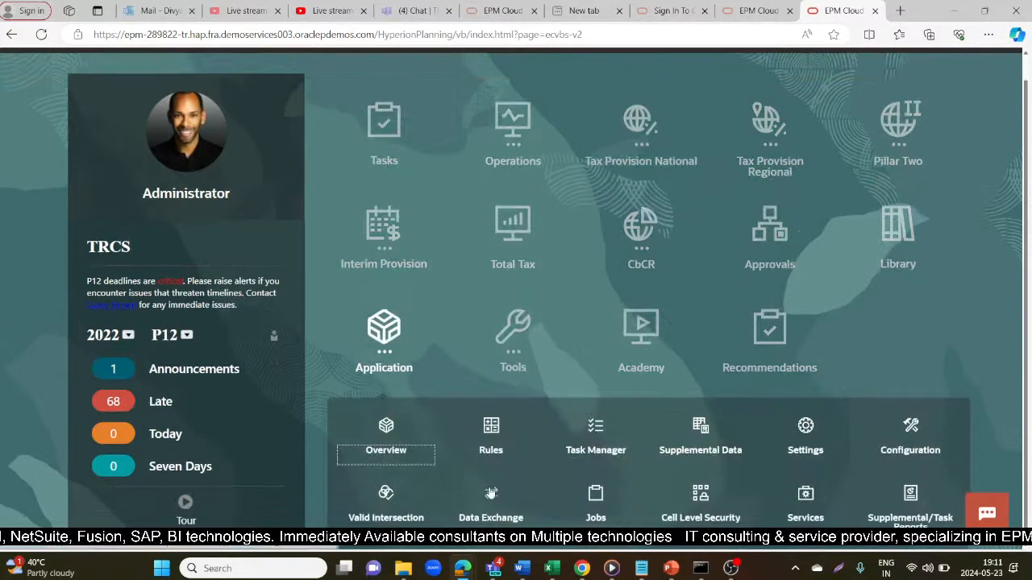
left_click(485, 452)
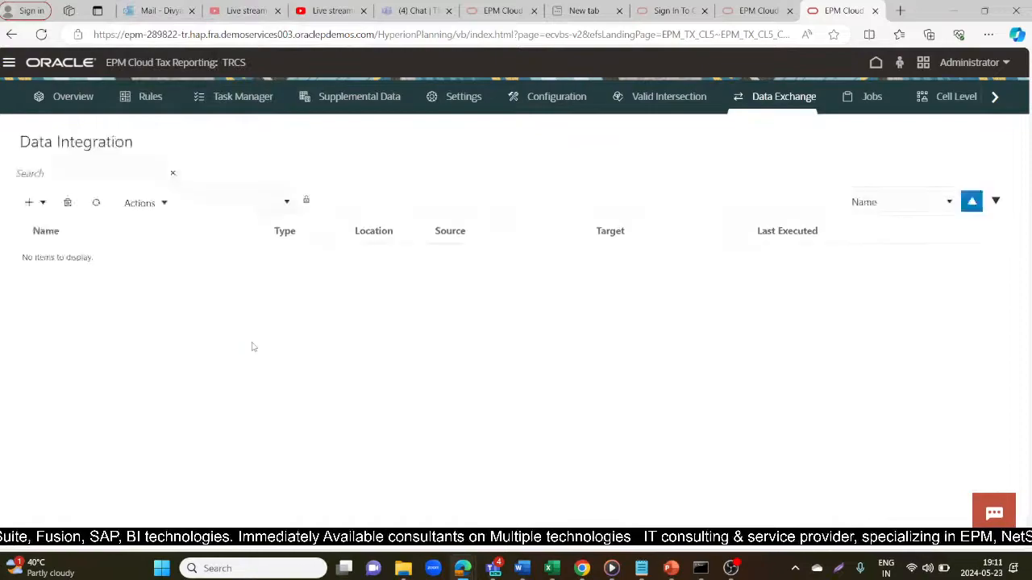
left_click(168, 187)
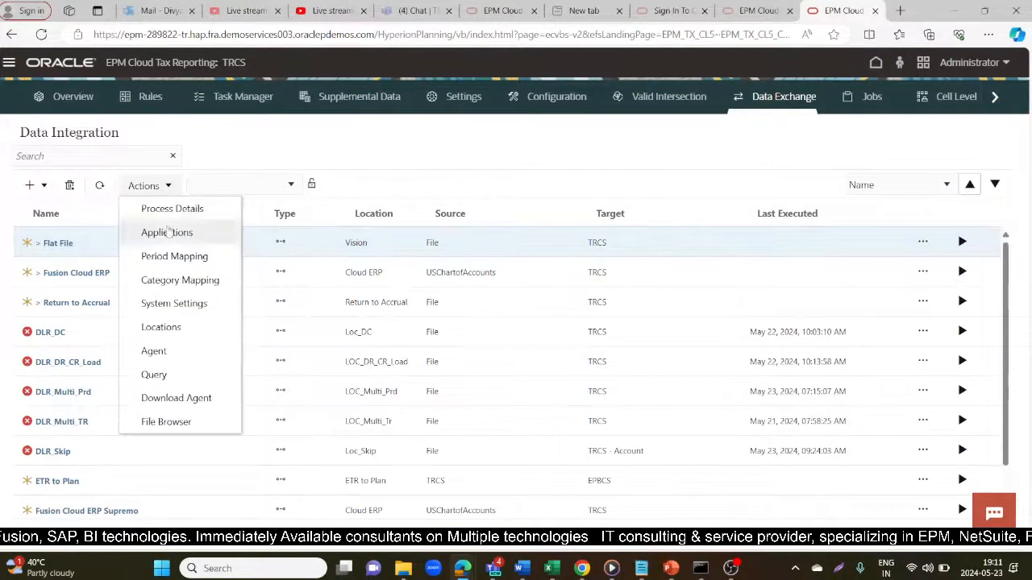
left_click(170, 258)
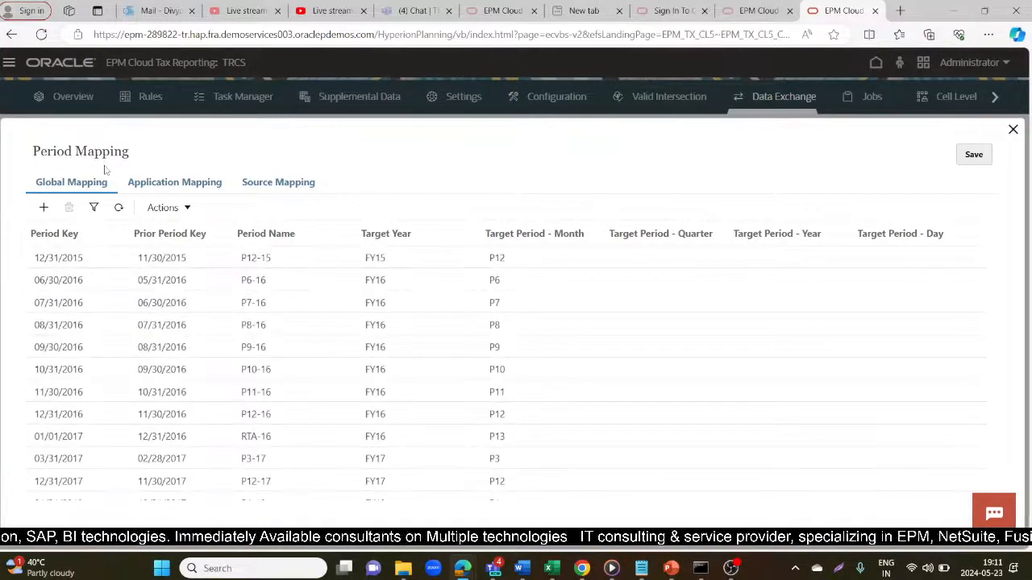
left_click(274, 183)
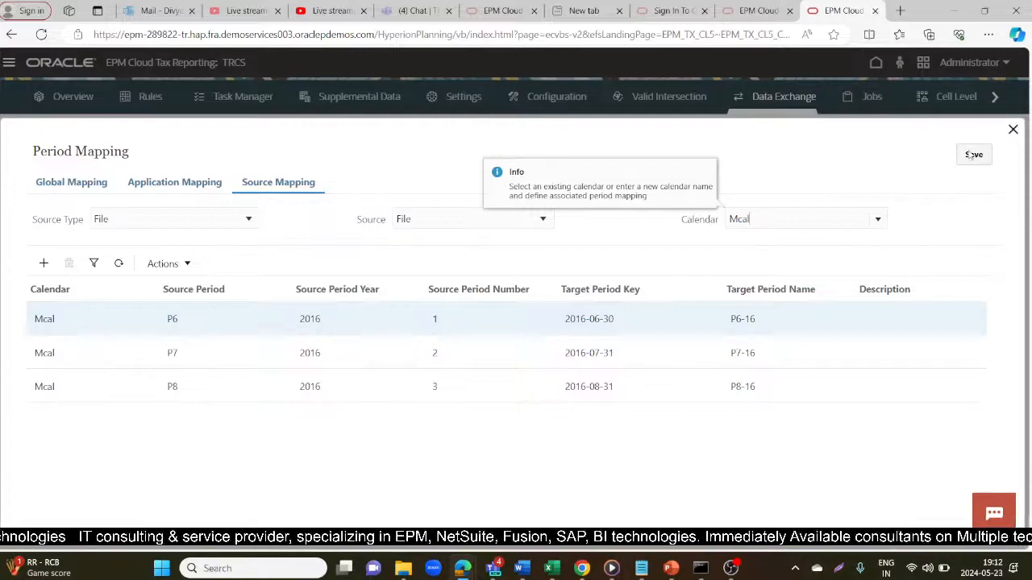
- Back in Data Management, set the mapping point-of-view location to LOC_Multi_Perd
key("alt+Tab")
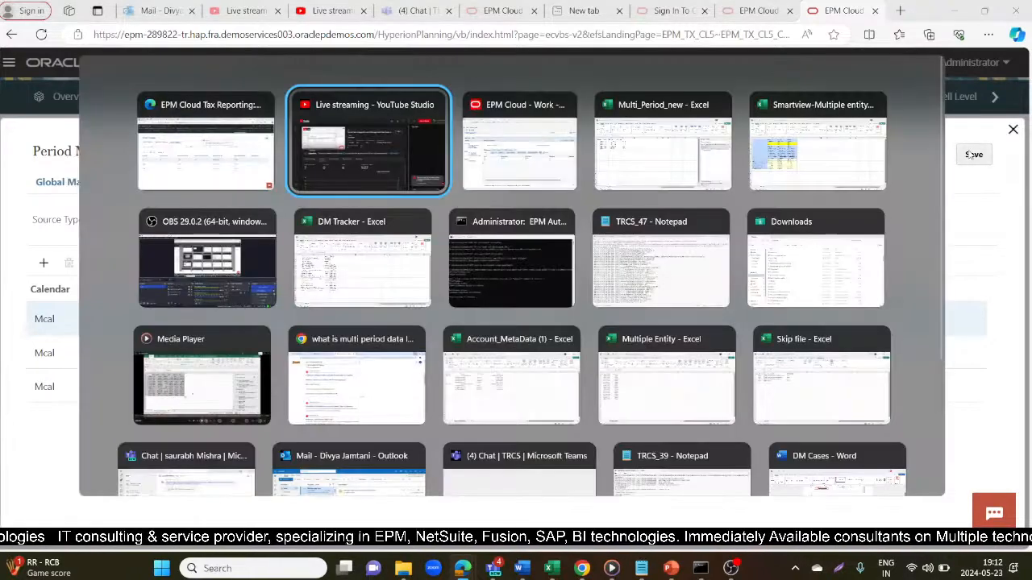
key("alt+Tab")
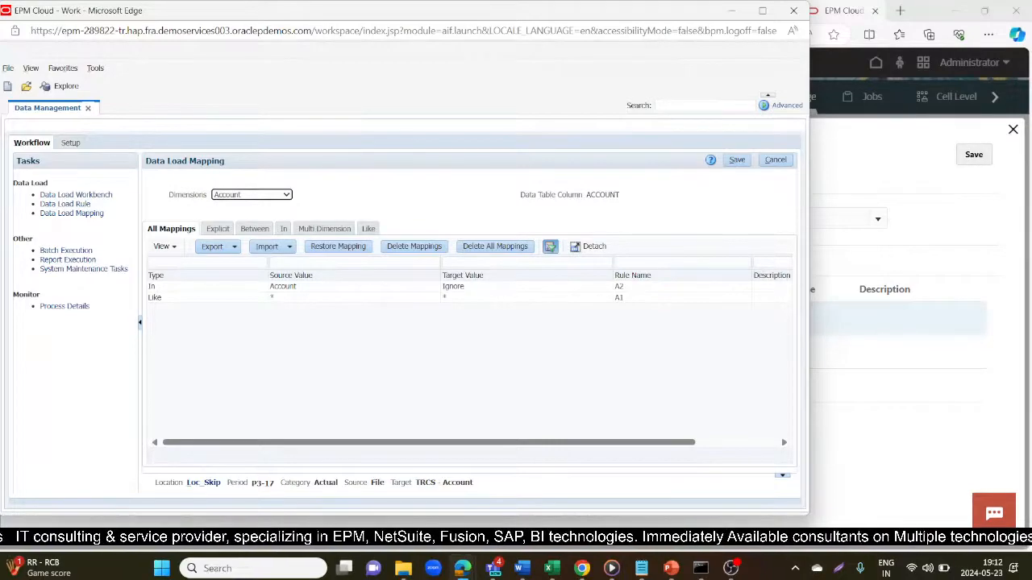
left_click(194, 484)
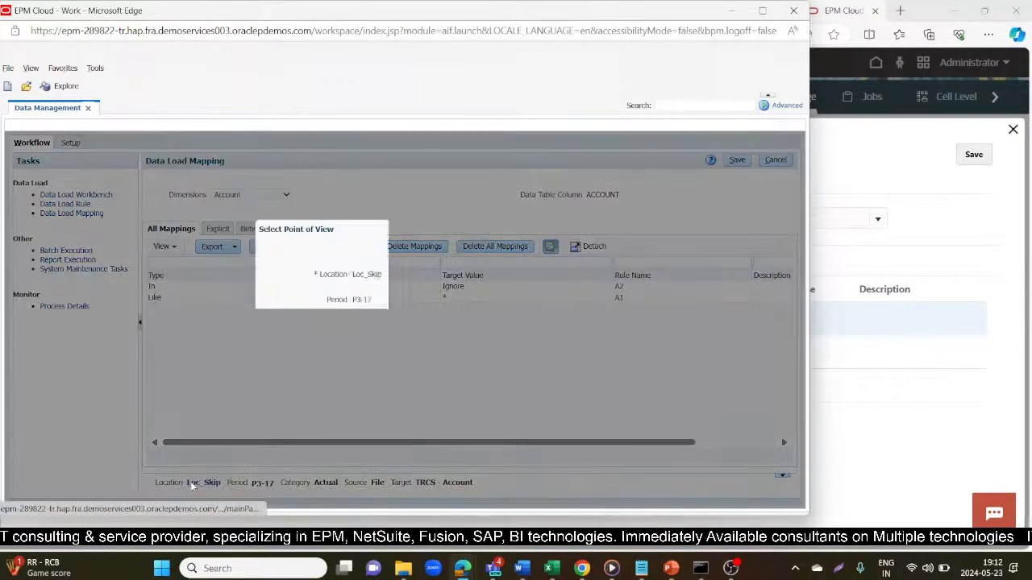
left_click(528, 274)
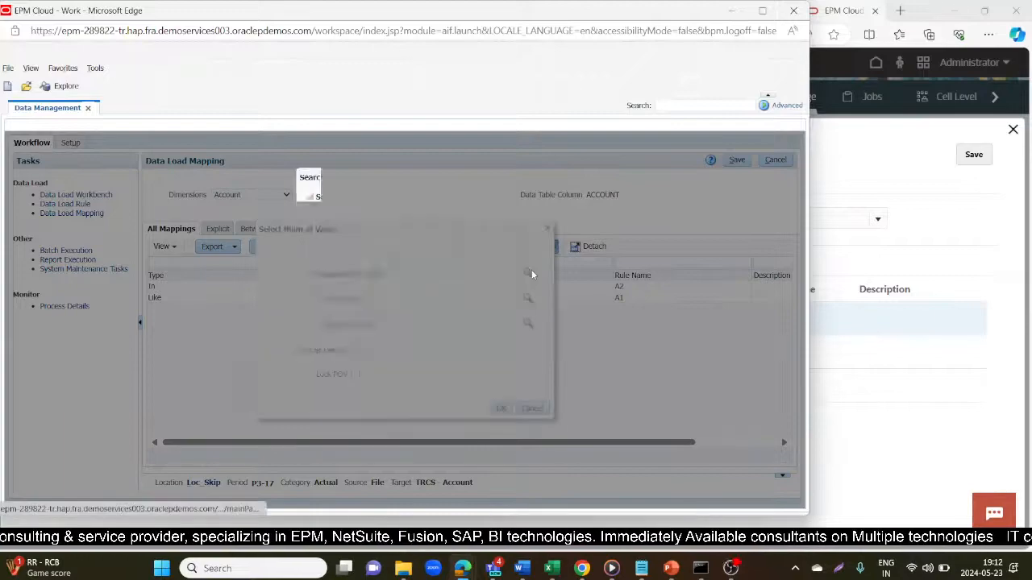
left_click(487, 233)
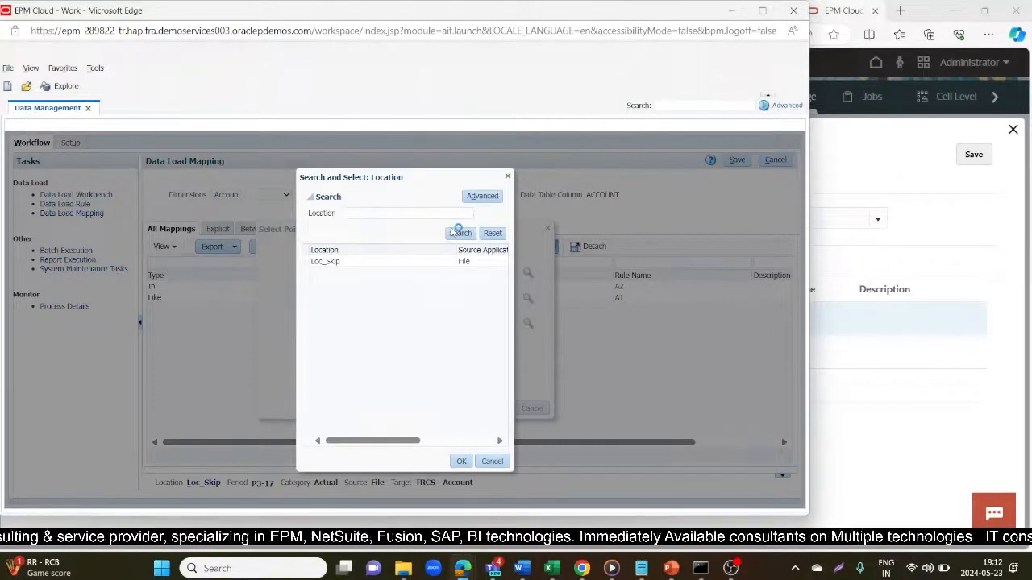
left_click(459, 233)
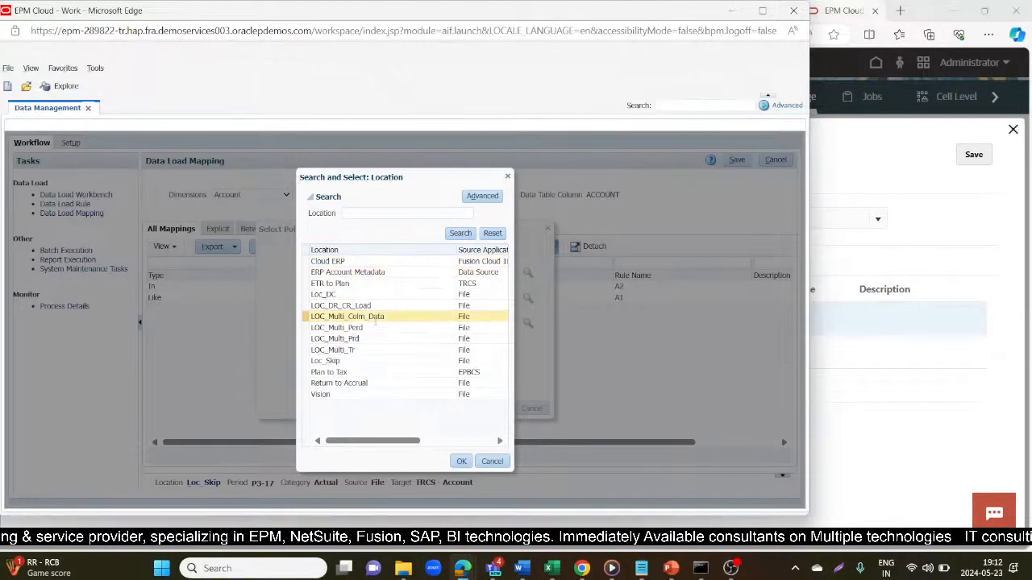
left_click(367, 329)
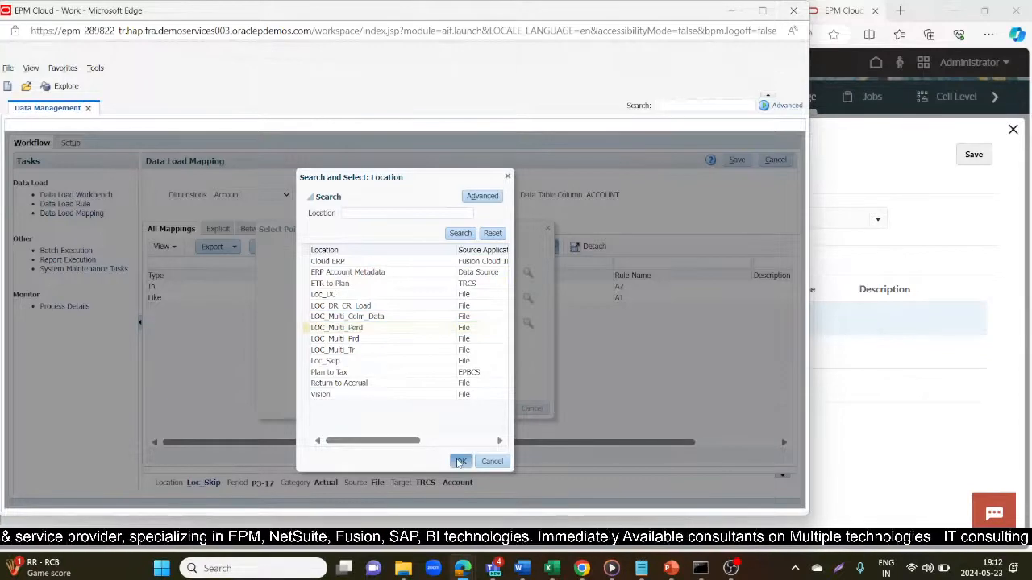
left_click(460, 461)
- Choose period P6-16 and apply the new point of view
left_click(528, 299)
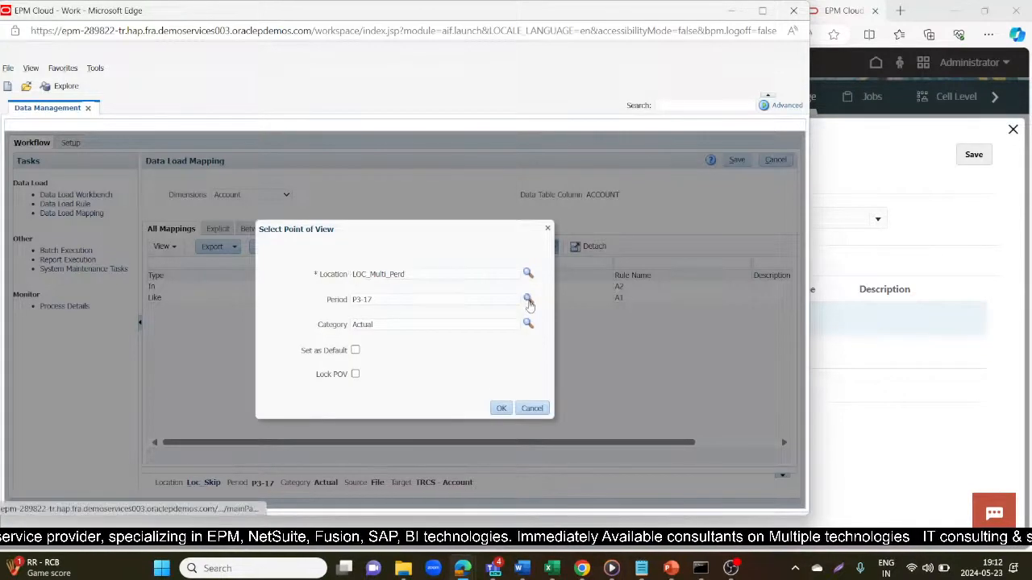
left_click(499, 234)
left_click(461, 234)
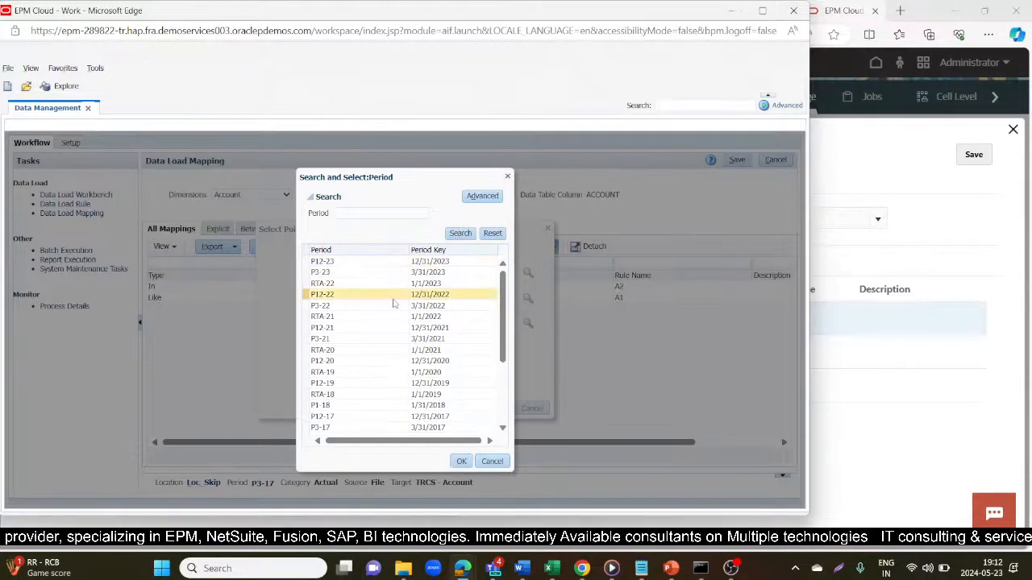
left_click(369, 215)
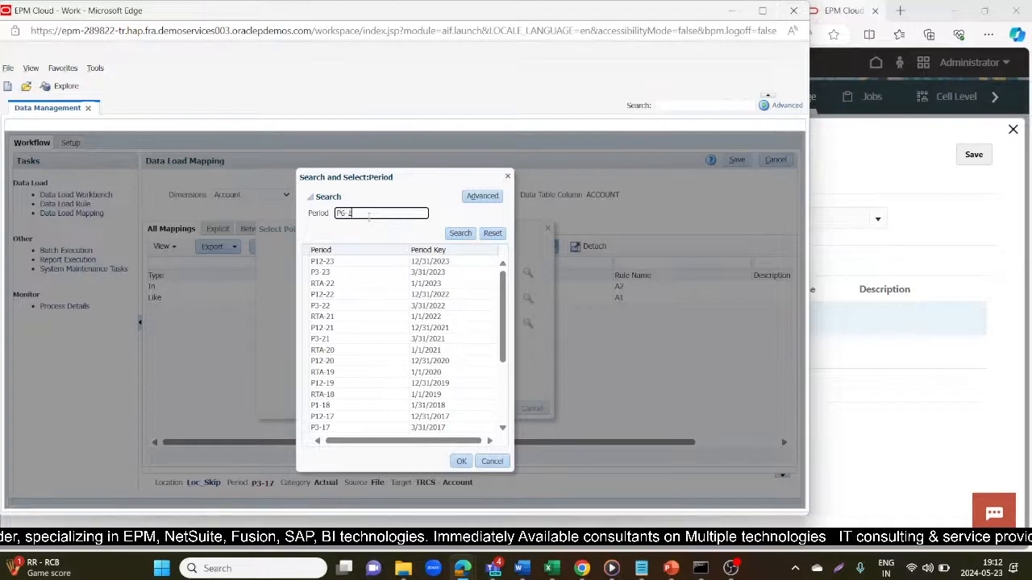
left_click(460, 233)
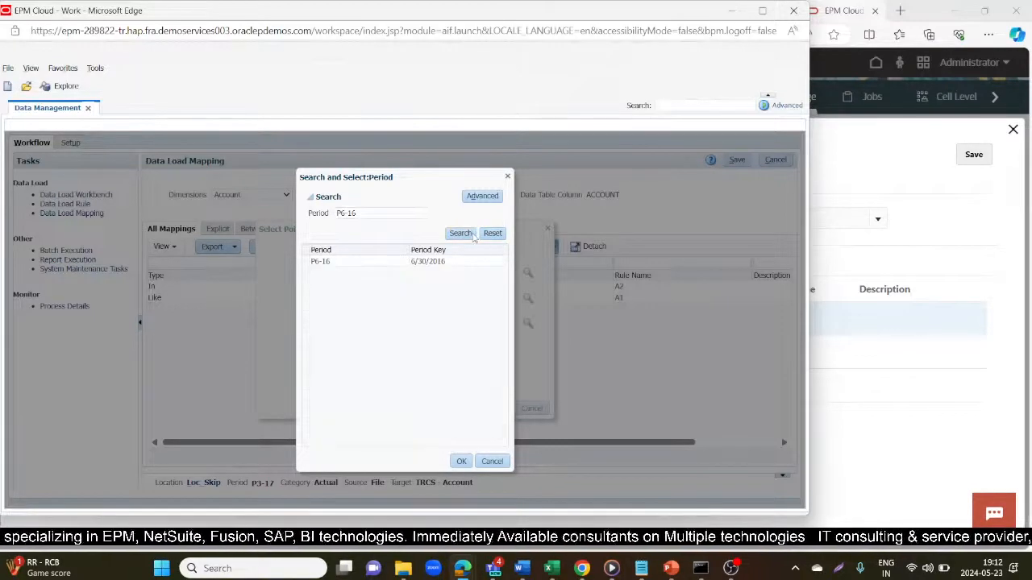
left_click(395, 261)
left_click(462, 460)
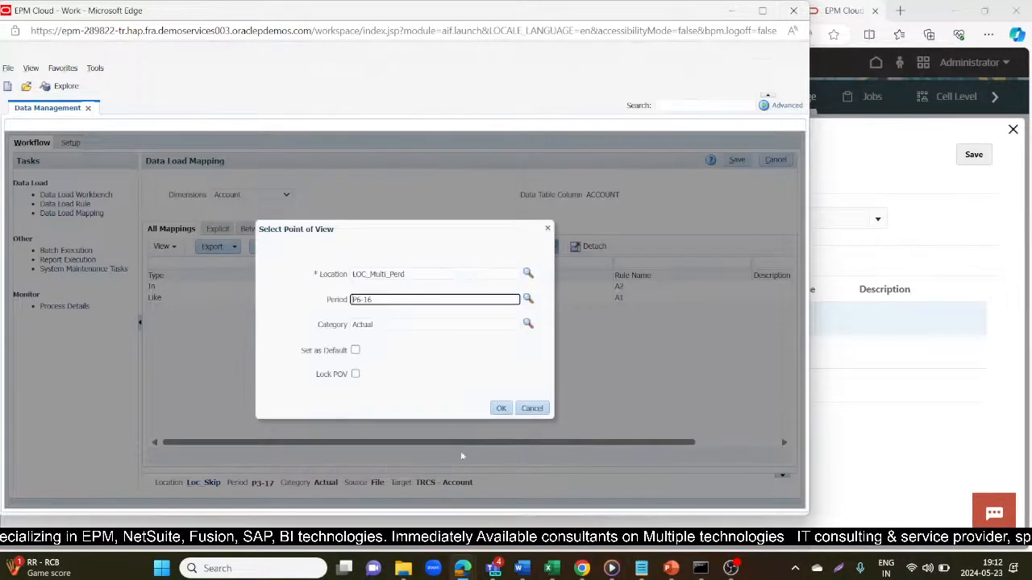
left_click(499, 408)
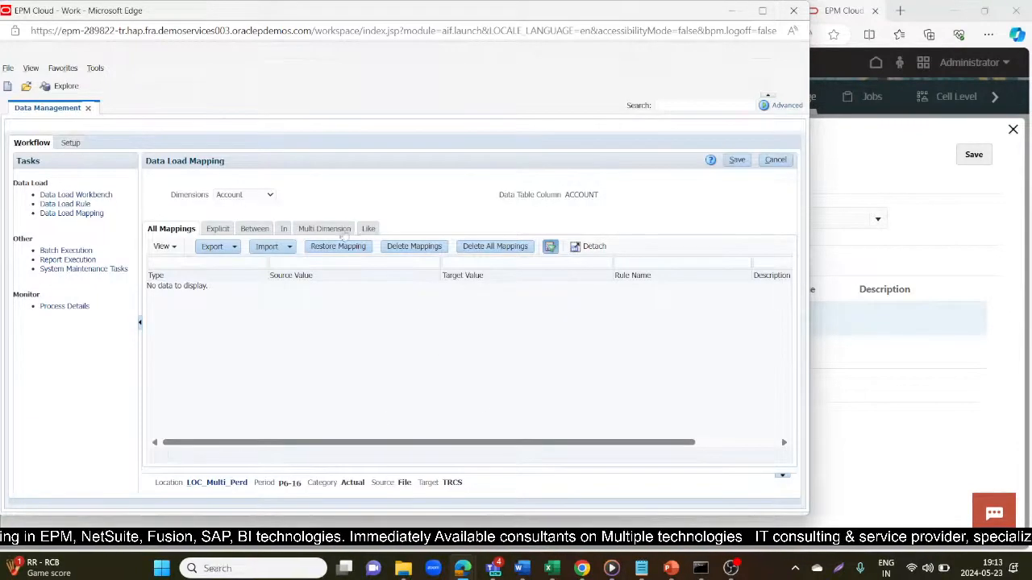
- Add and save an Account Like mapping * to * with rule name A1
left_click(368, 229)
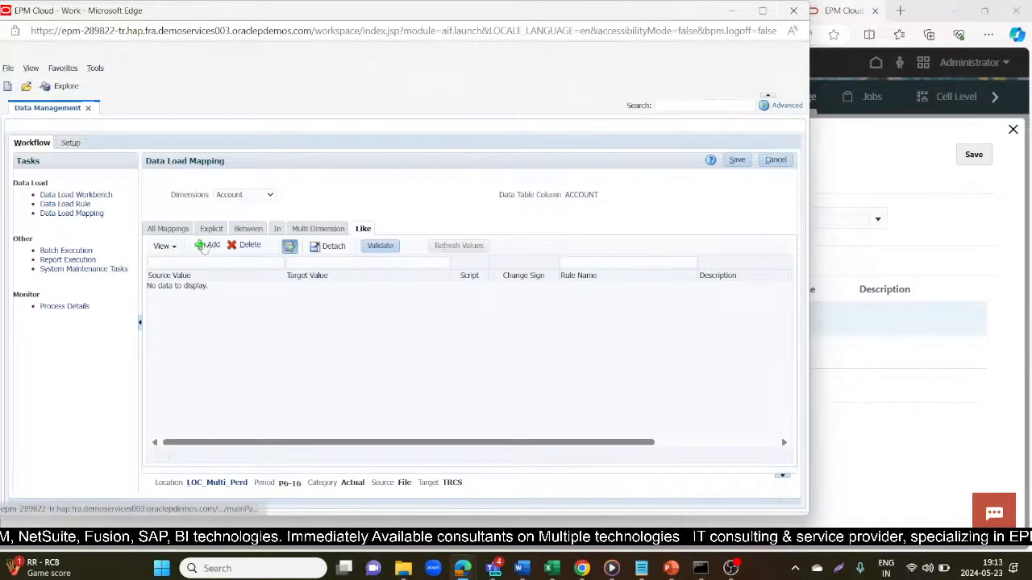
left_click(207, 246)
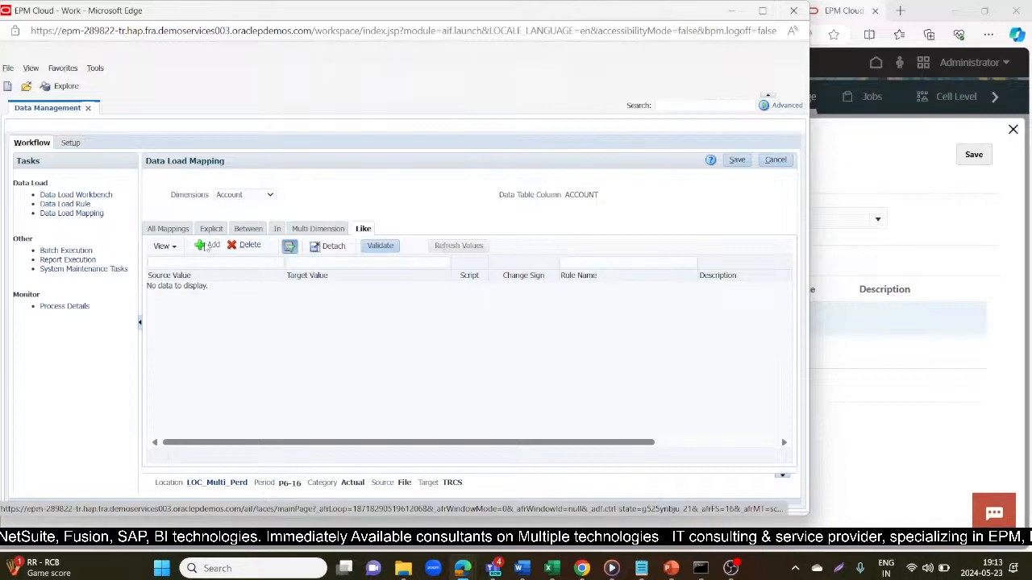
type("*")
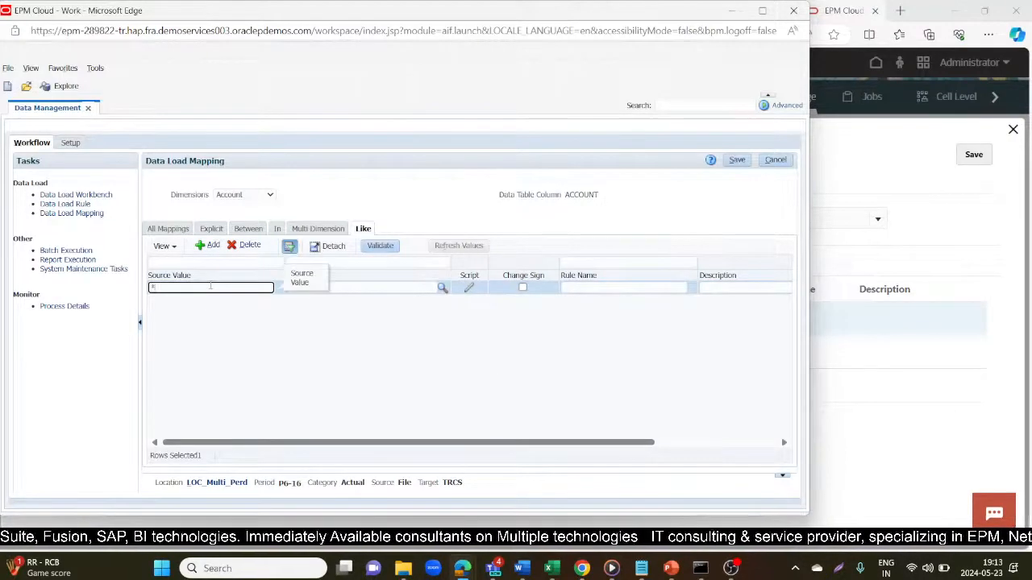
key("Tab")
type("*")
key("Tab")
key("Tab")
key("Tab")
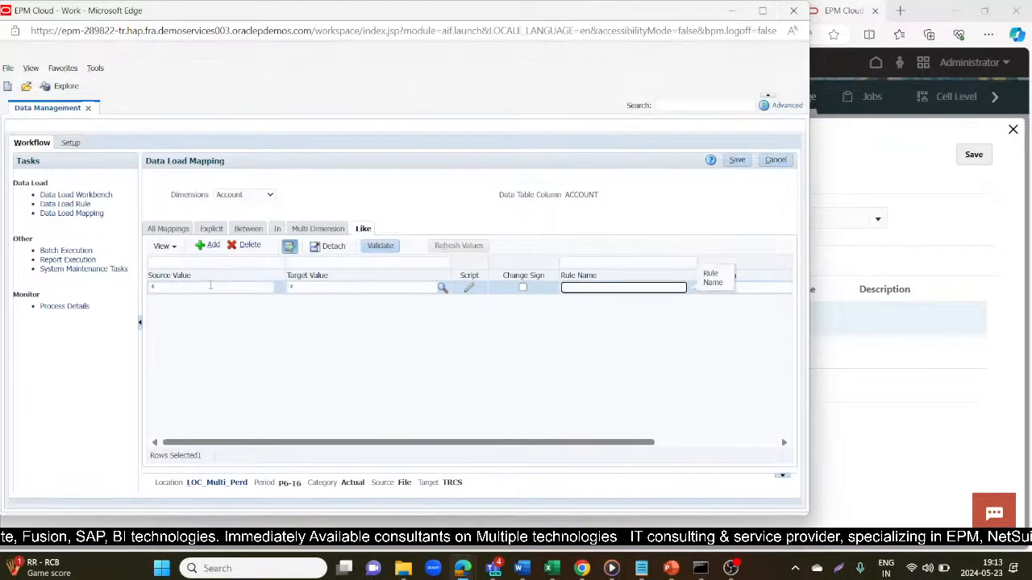
type("A1")
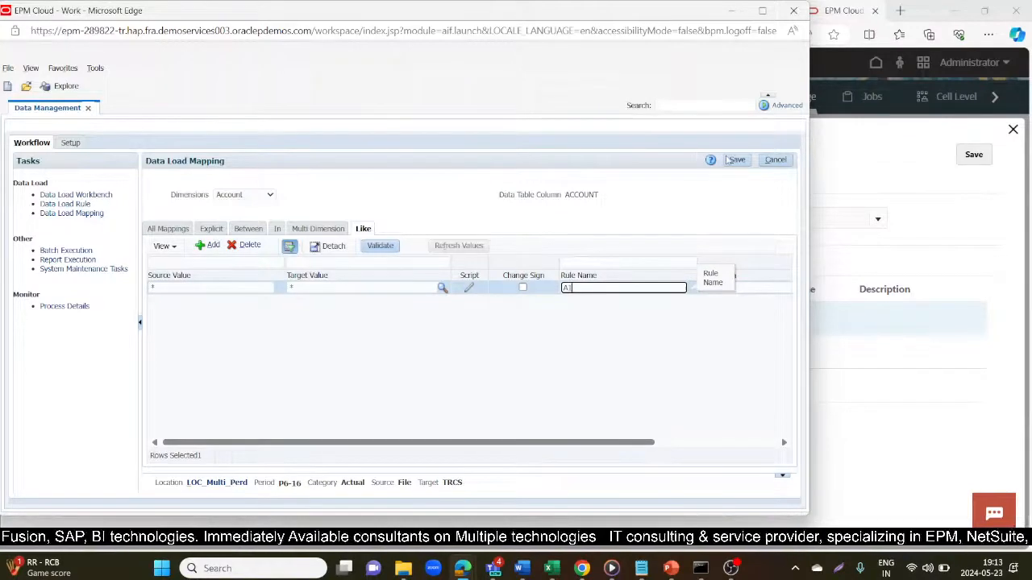
left_click(736, 159)
- Switch to the Configuration dimension and start a new Like row with source *
left_click(271, 199)
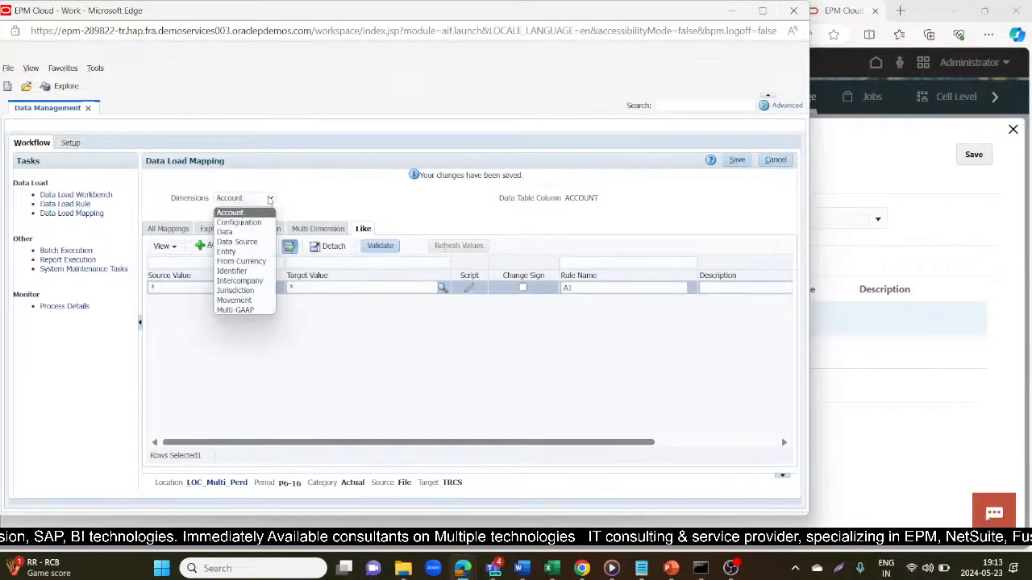
left_click(242, 225)
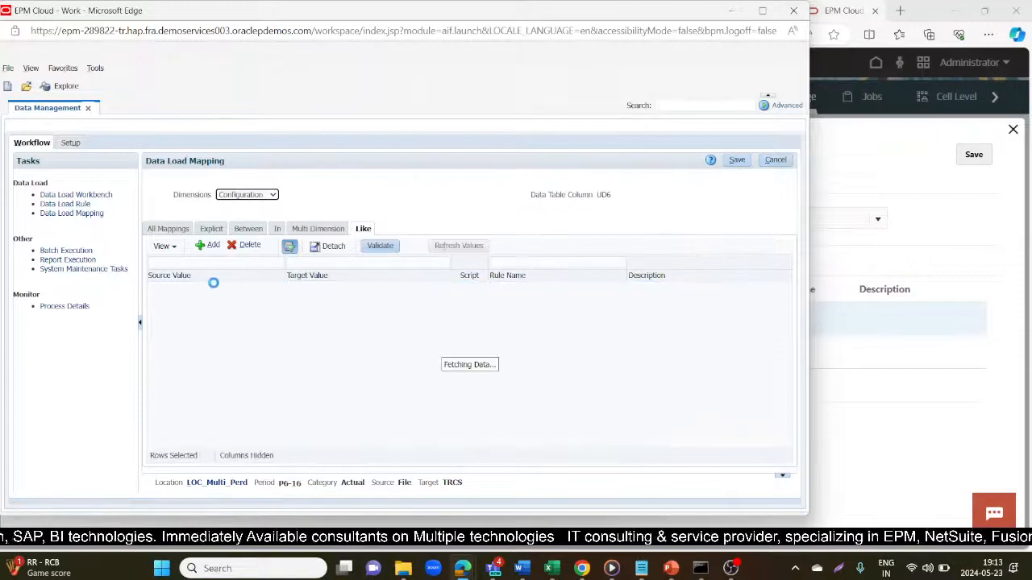
left_click(211, 245)
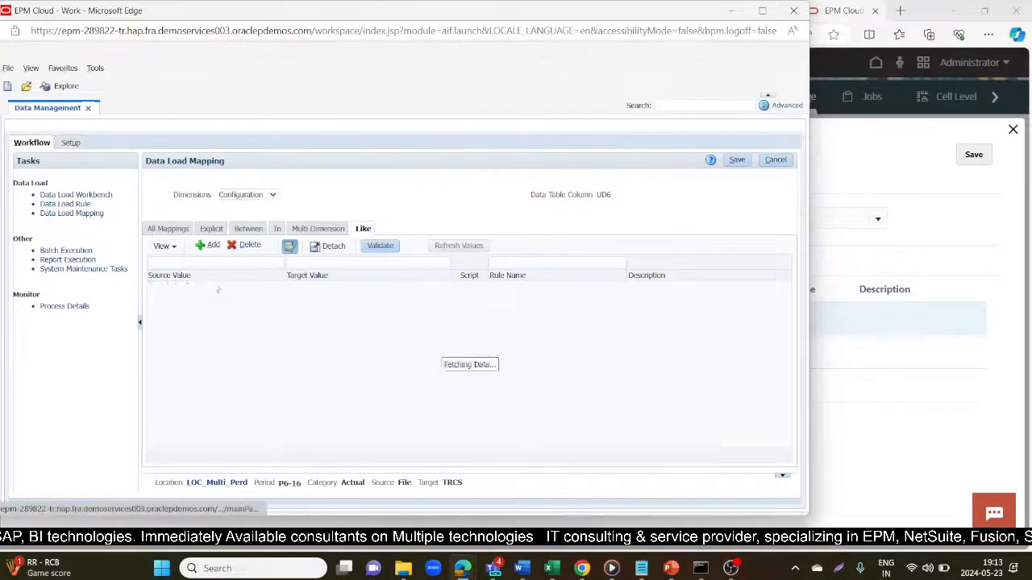
type("*")
key("Tab")
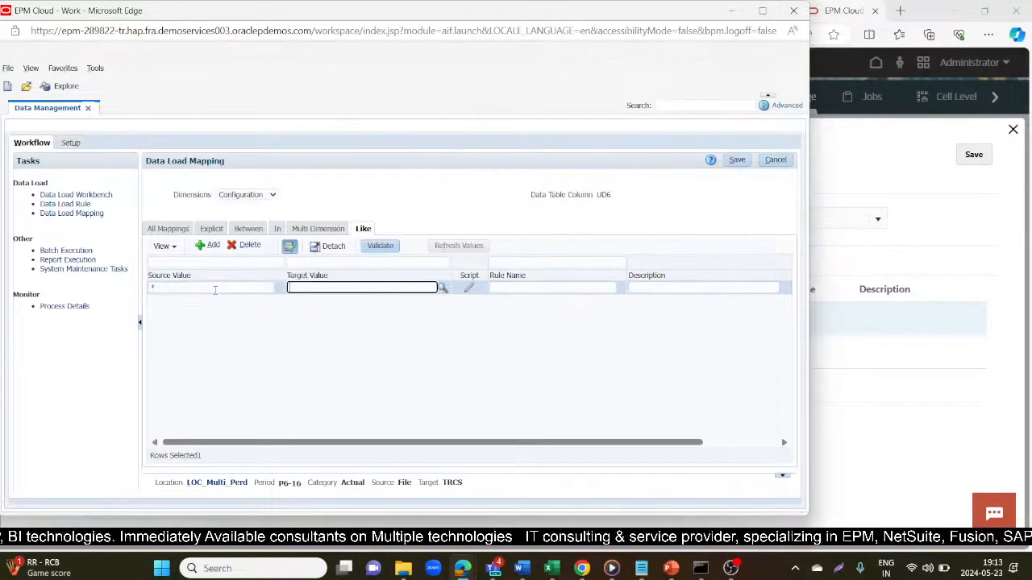
- Return to Tax Reporting, close Period Mapping, and go to the home page
mouse_move(458, 568)
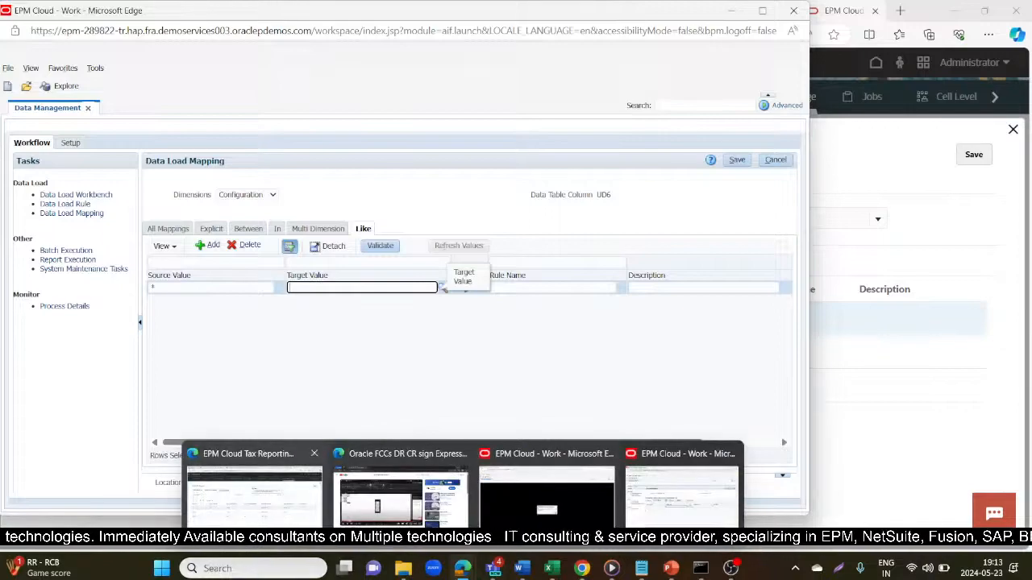
left_click(266, 464)
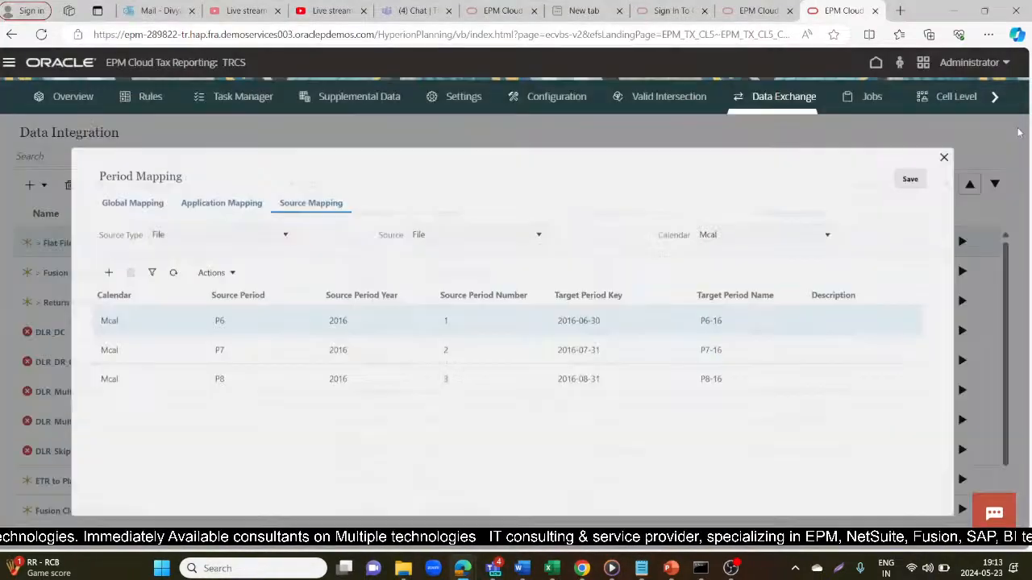
left_click(944, 157)
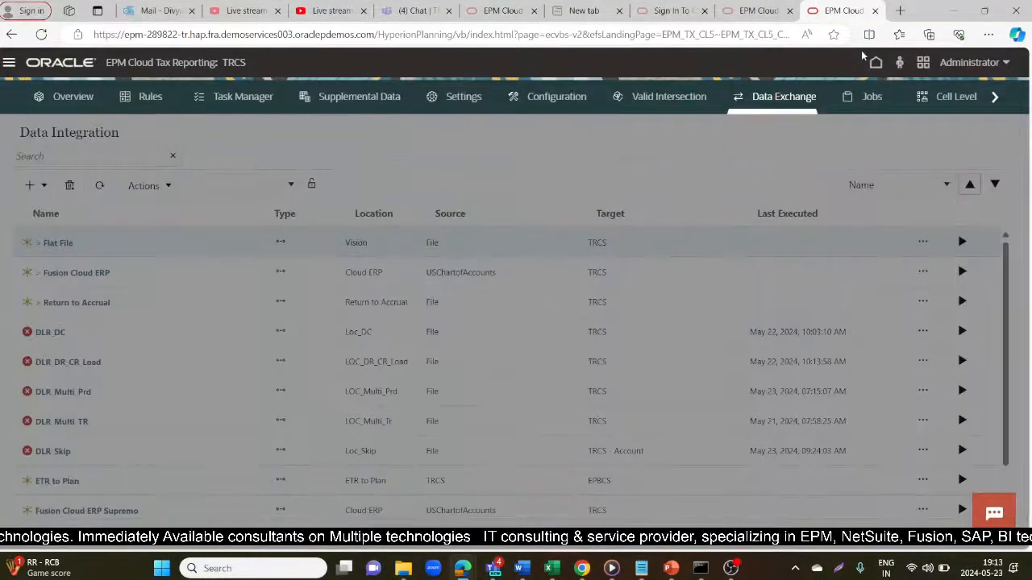
left_click(876, 63)
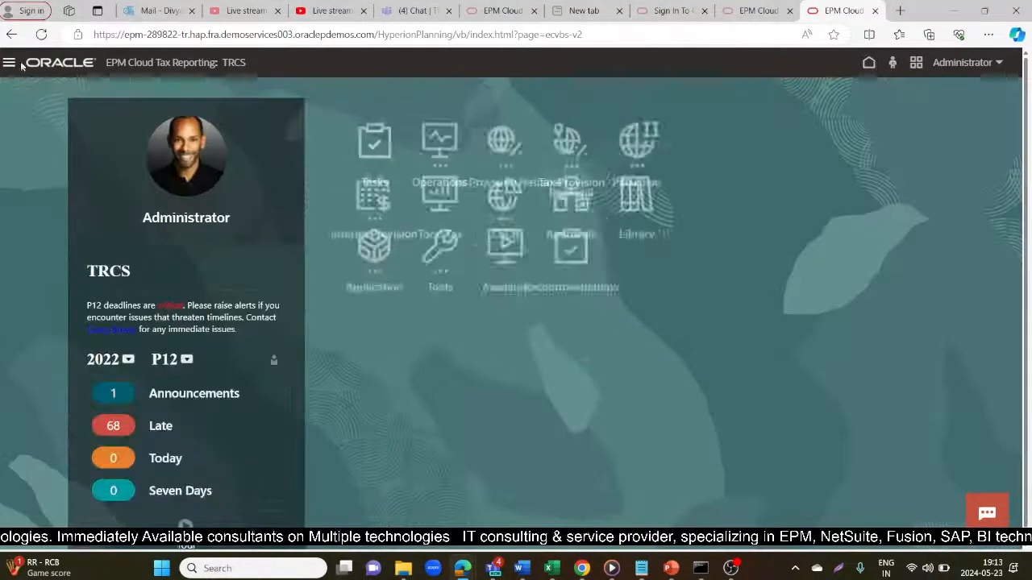
- Open the Dimensions editor and show the Configuration dimension's members
left_click(9, 62)
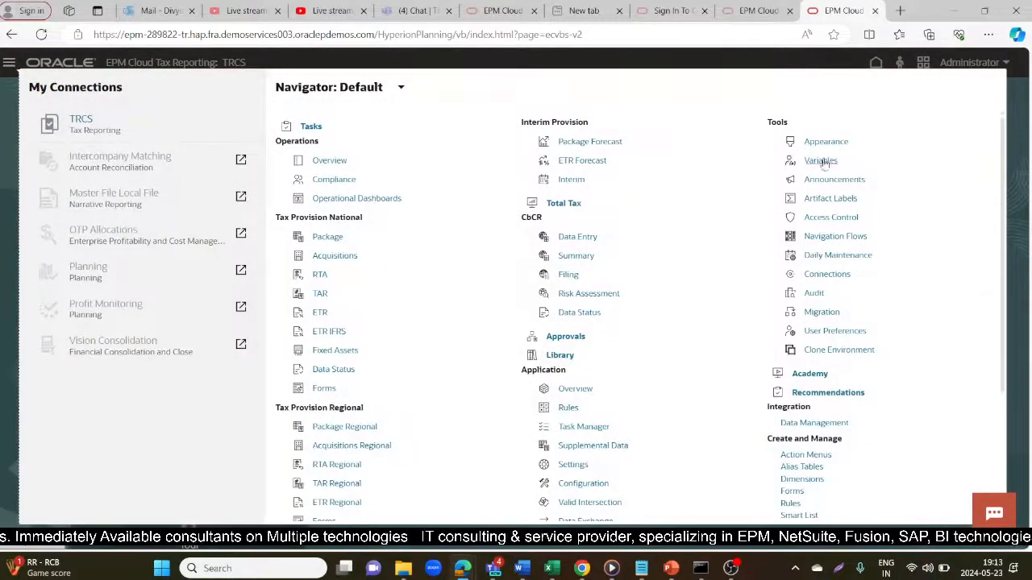
left_click(802, 479)
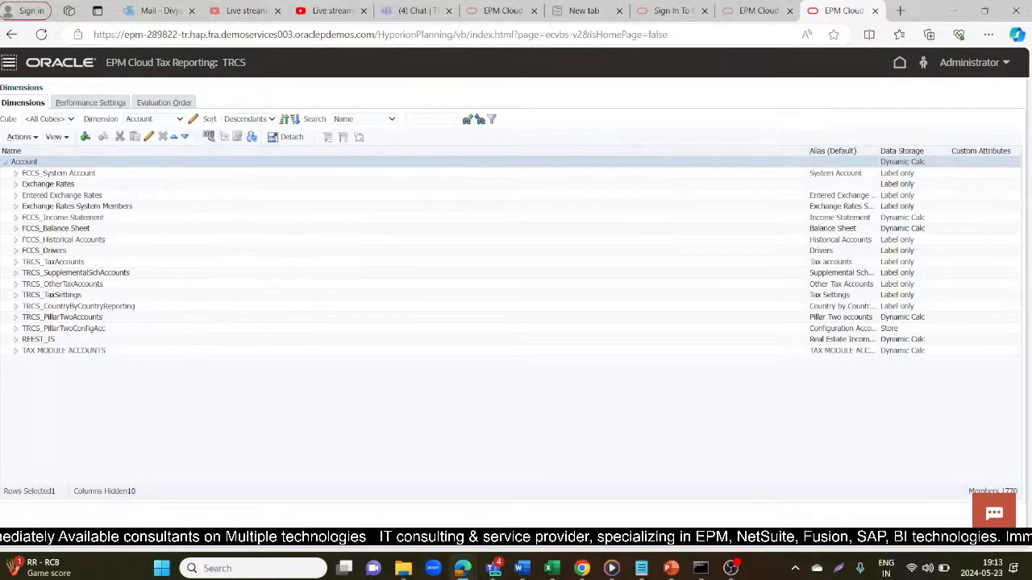
left_click(158, 118)
left_click(156, 150)
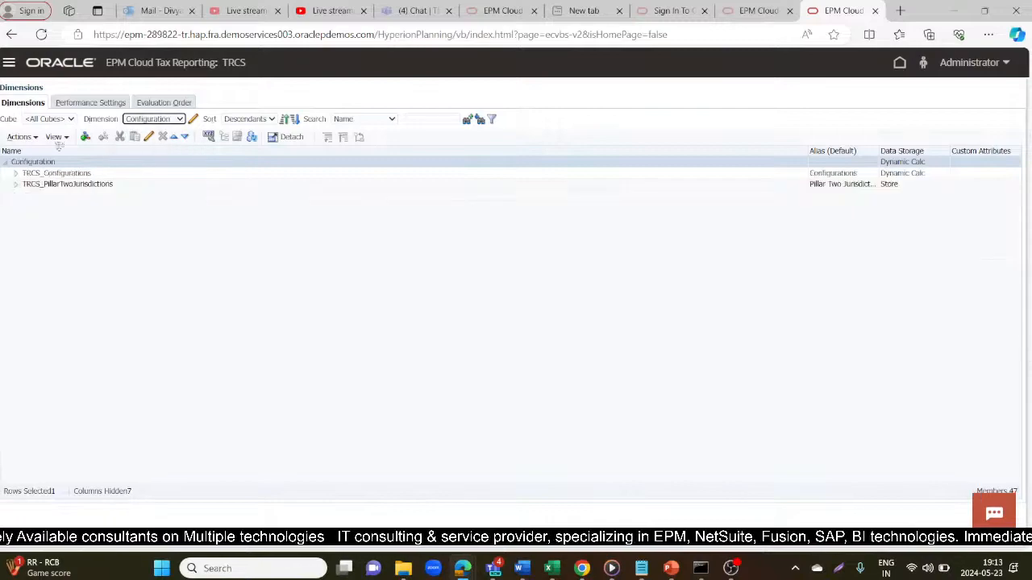
- Copy the TRCS_No Configuration member name under TRCS_Configurations and return to Data Management
left_click(15, 174)
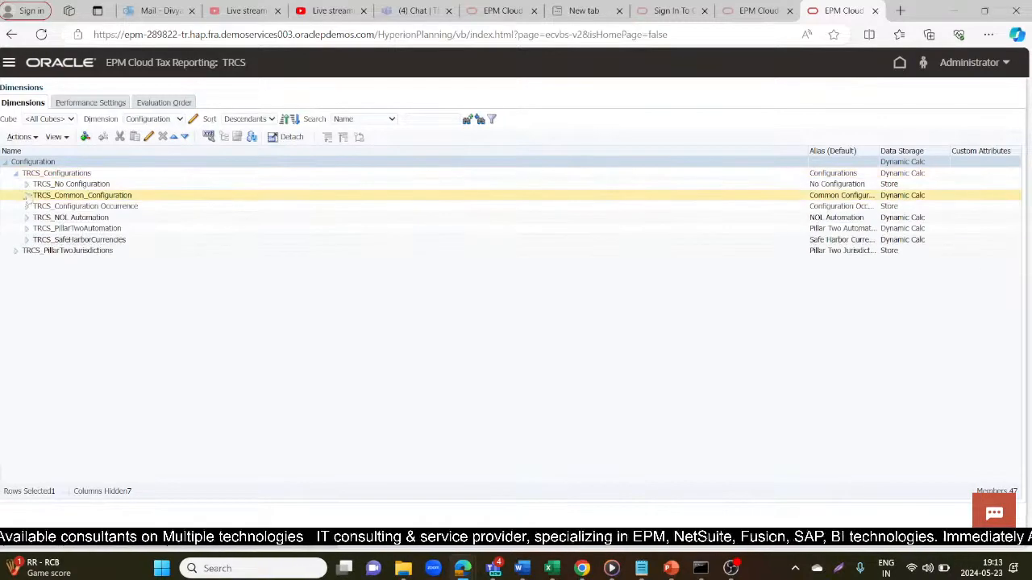
left_click(115, 186)
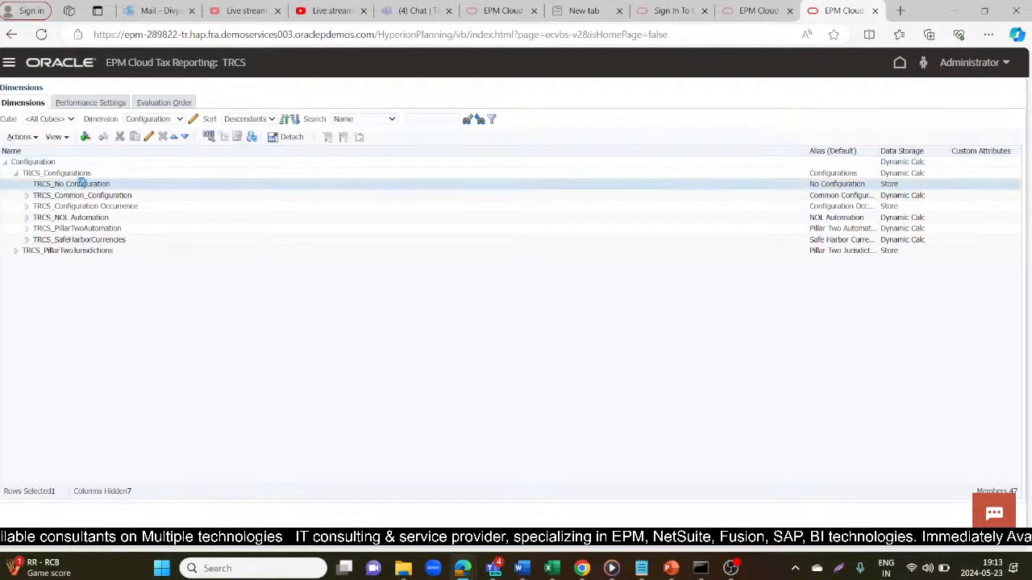
left_click_drag(110, 184, 41, 183)
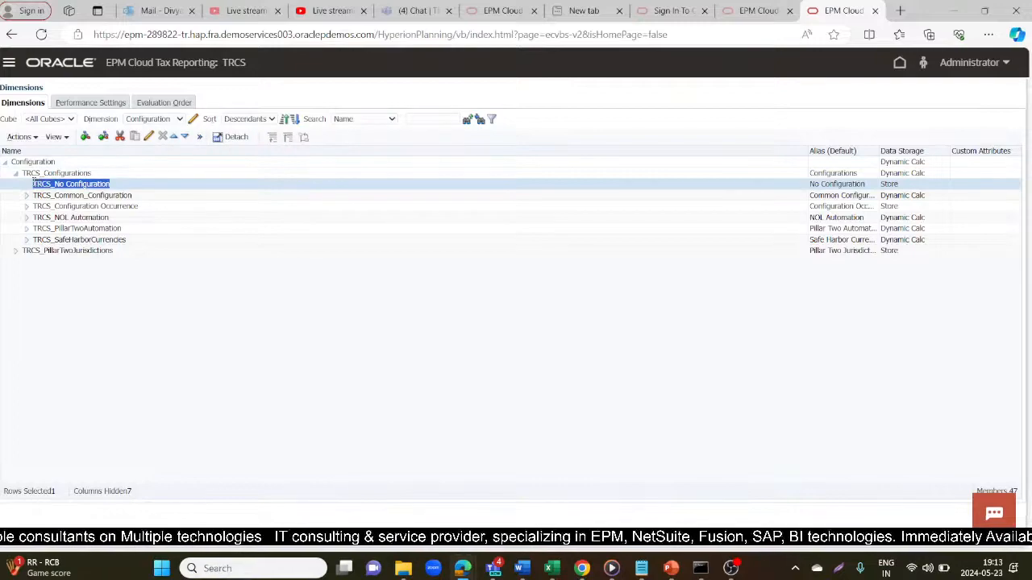
key("ctrl+c")
key("alt+Tab")
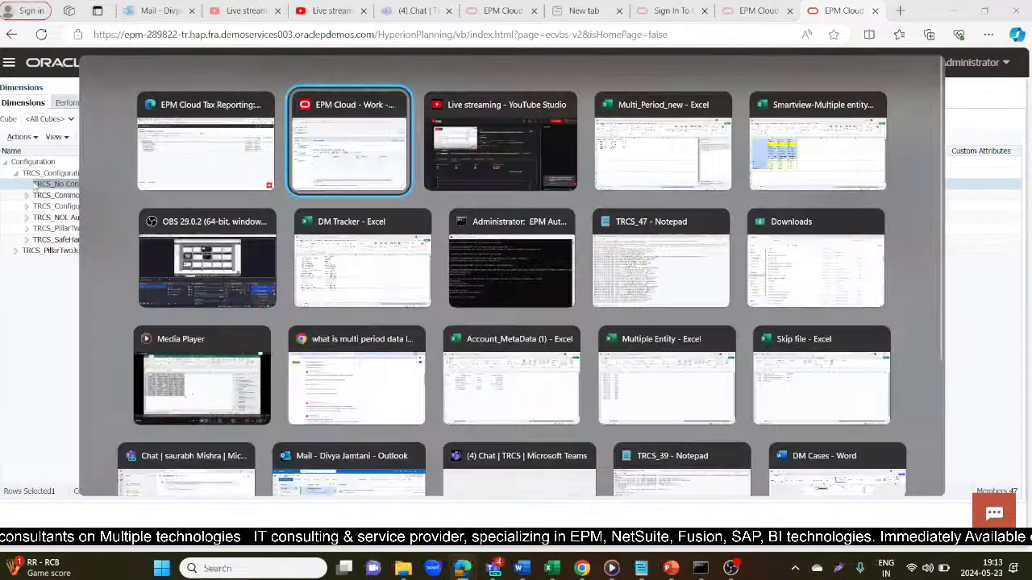
- Map Configuration to target TRCS_No Configuration with rule name C1 and save
key("ctrl+v")
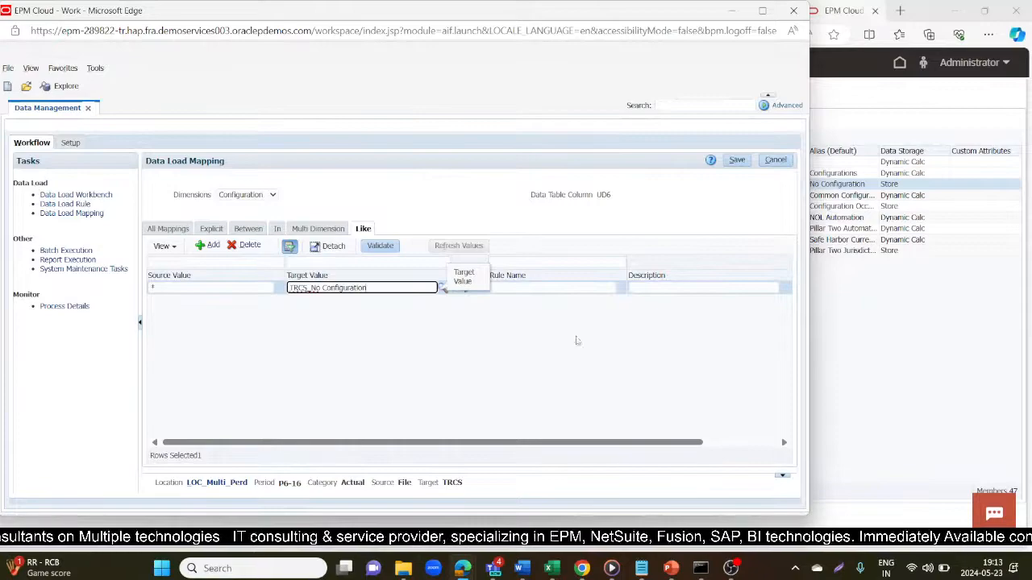
left_click(593, 289)
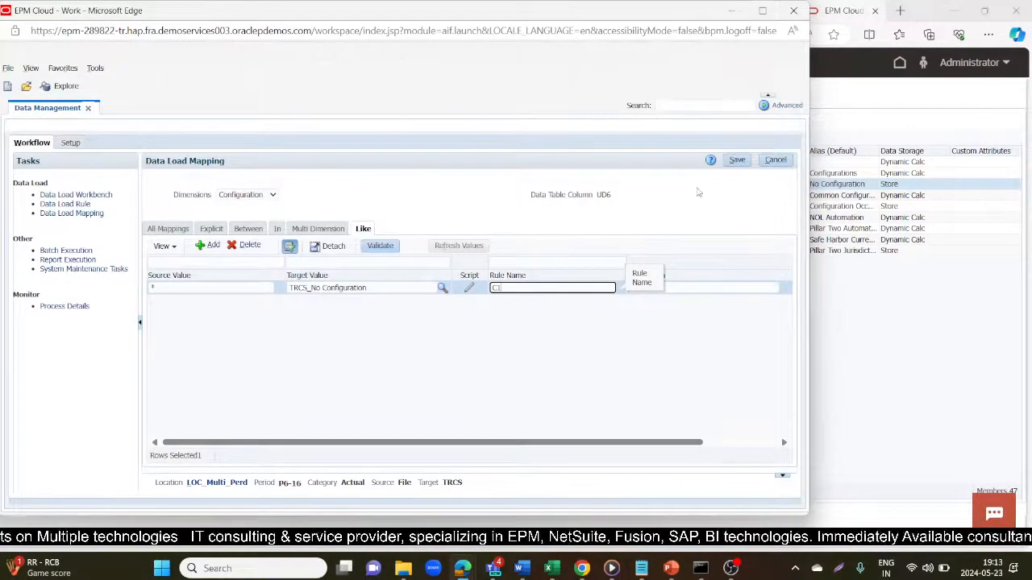
type("C1")
left_click(736, 160)
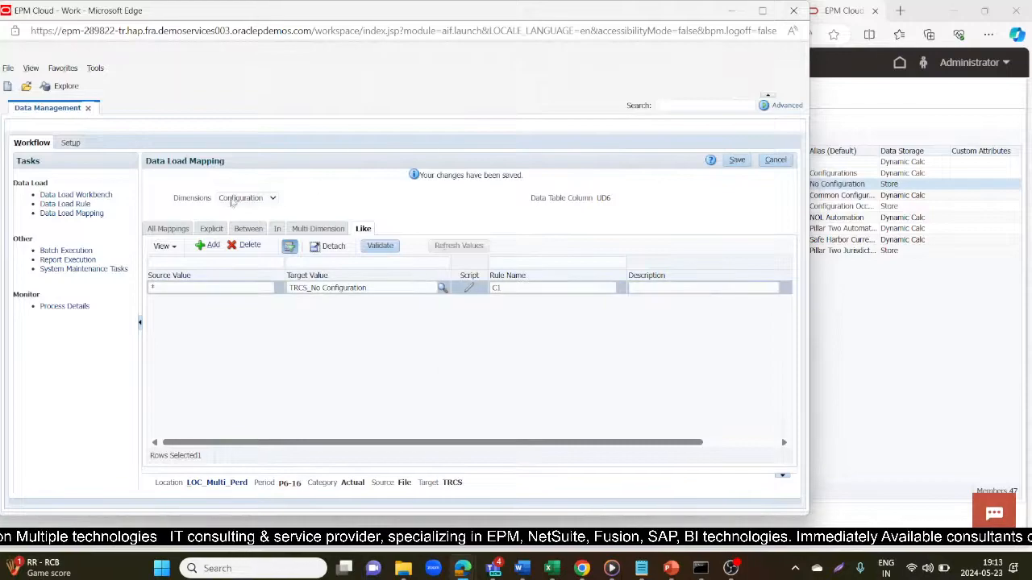
- Add and save an Entity Like mapping from * to * with rule name E1
left_click(232, 201)
left_click(216, 233)
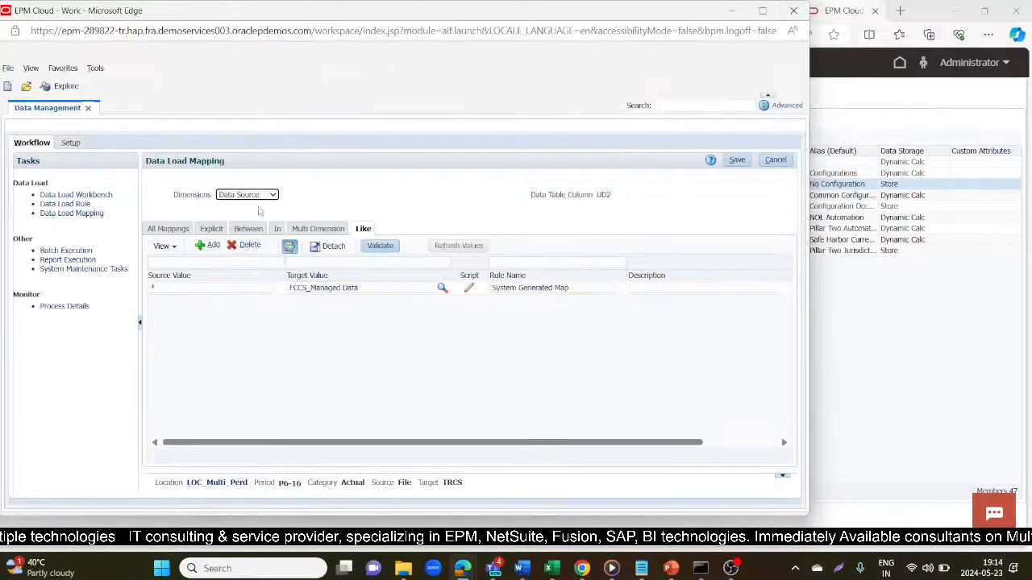
left_click(263, 196)
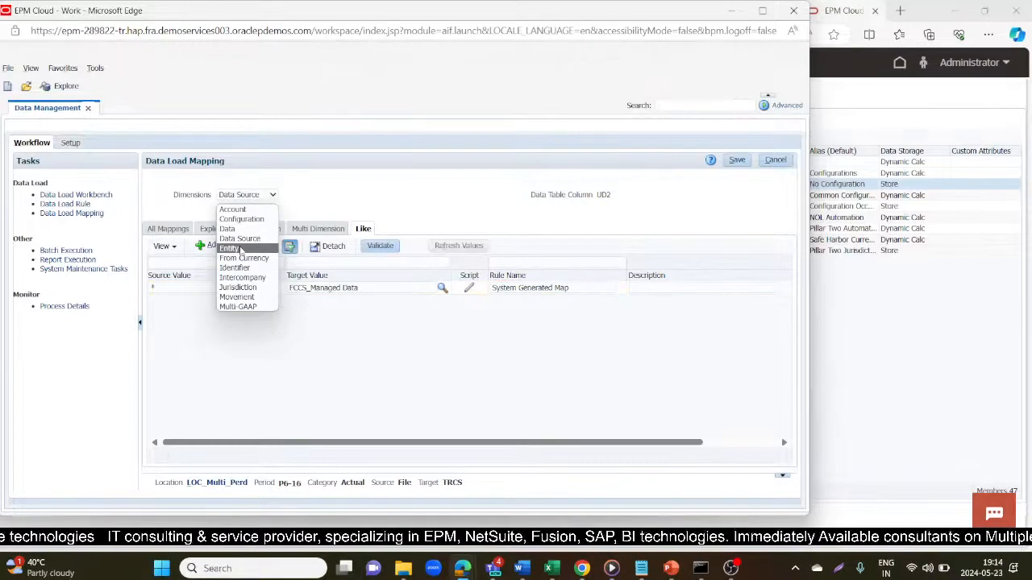
left_click(240, 248)
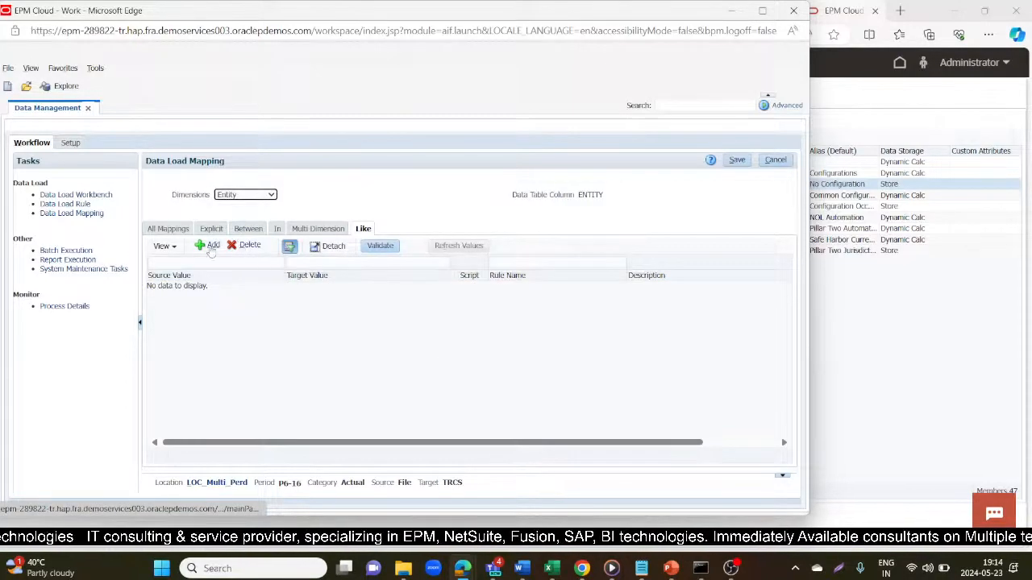
left_click(212, 288)
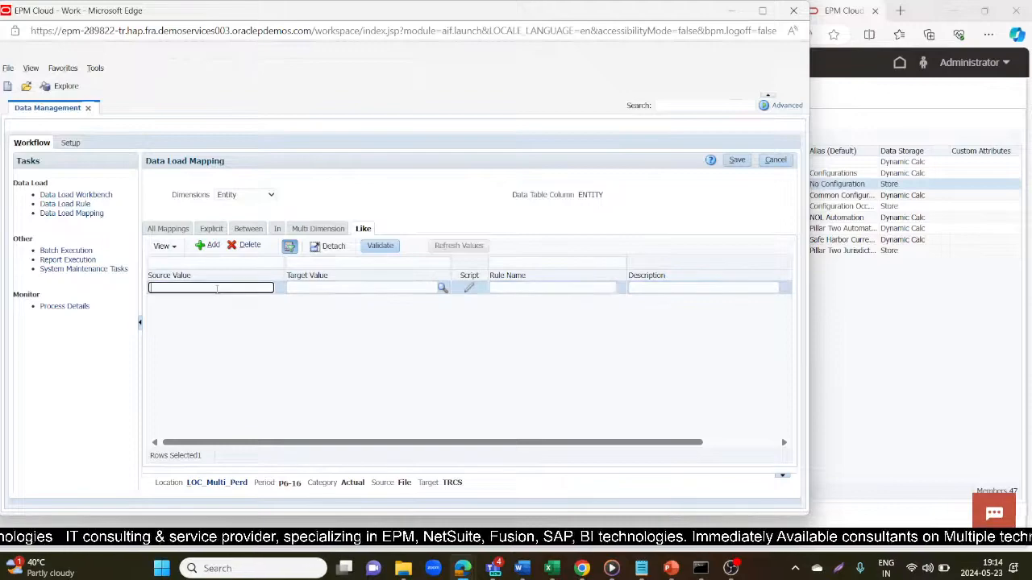
type("*")
key("Tab")
type("*")
key("Tab")
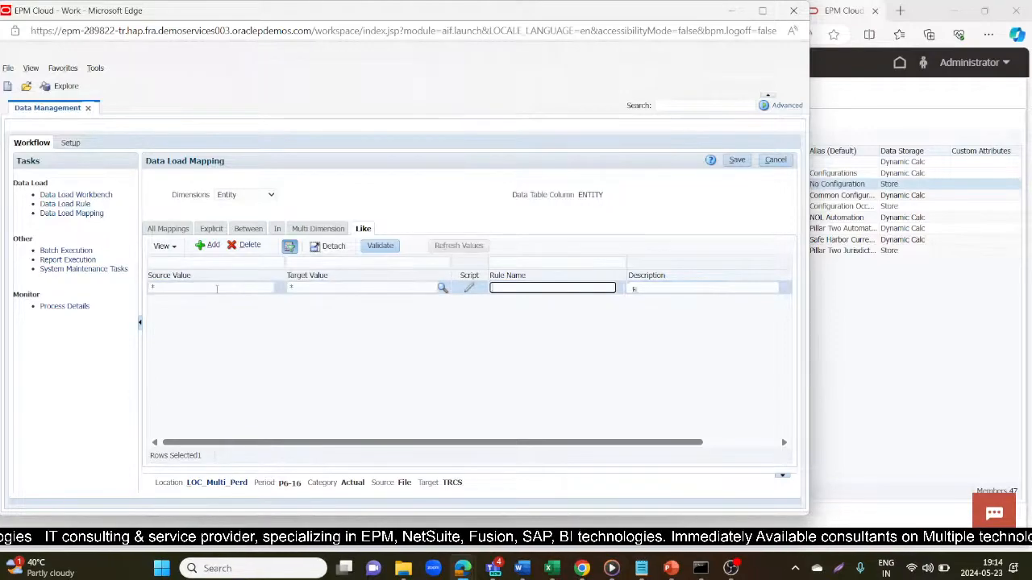
type("R1")
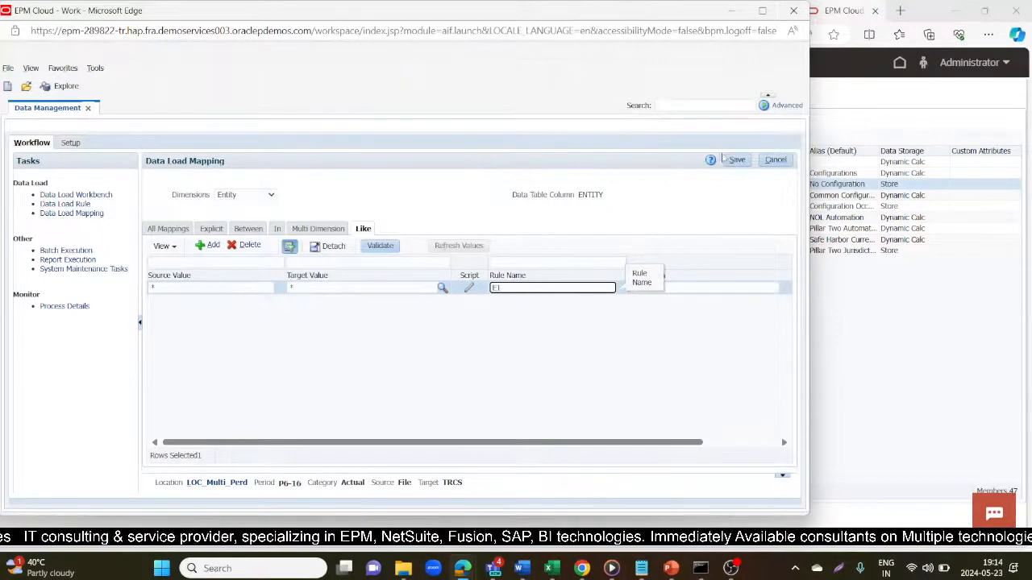
left_click(733, 159)
mouse_move(548, 571)
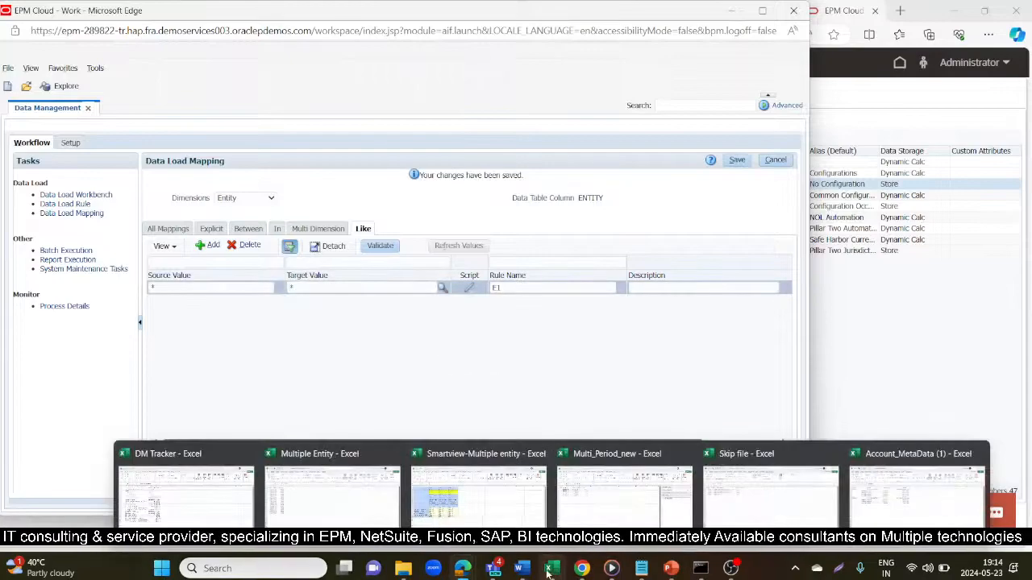
mouse_move(619, 514)
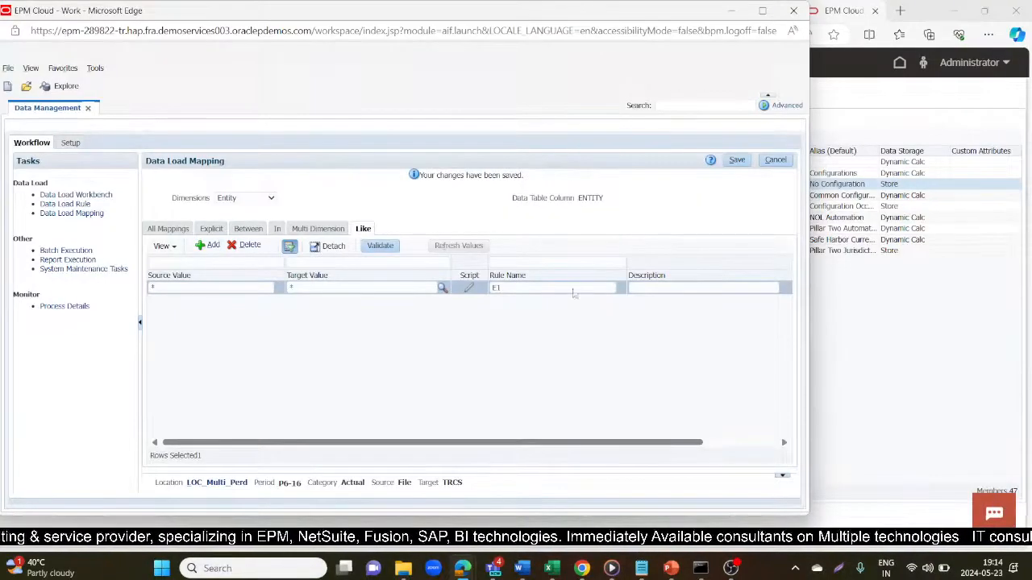
left_click(735, 159)
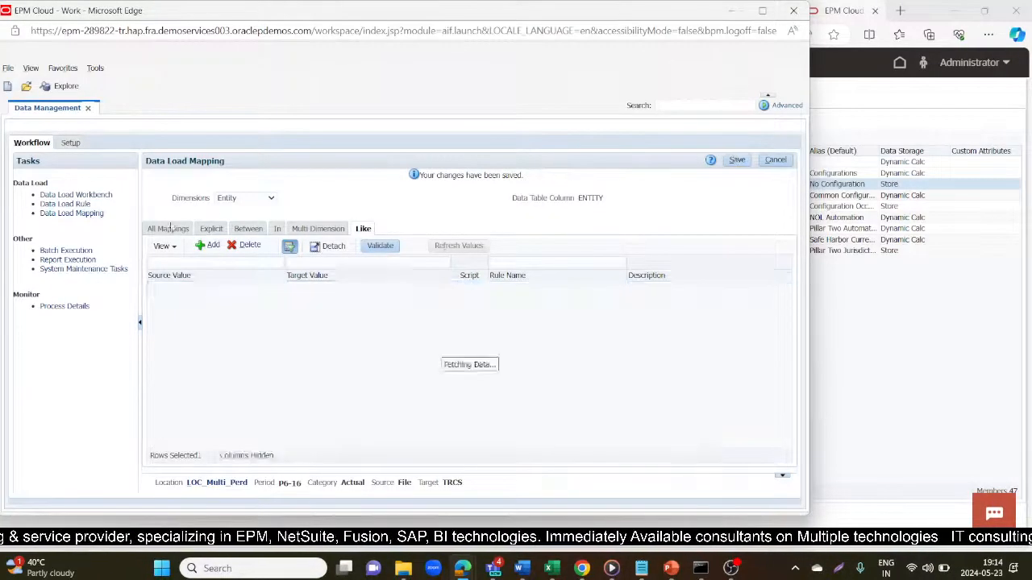
- Start a new From Currency Like mapping with source value *
left_click(244, 198)
left_click(241, 262)
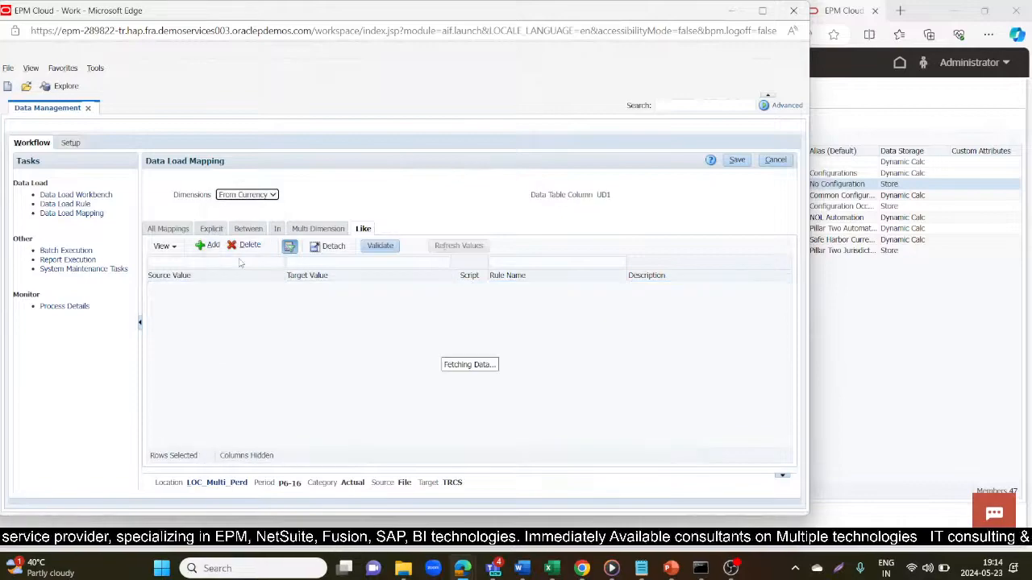
left_click(206, 246)
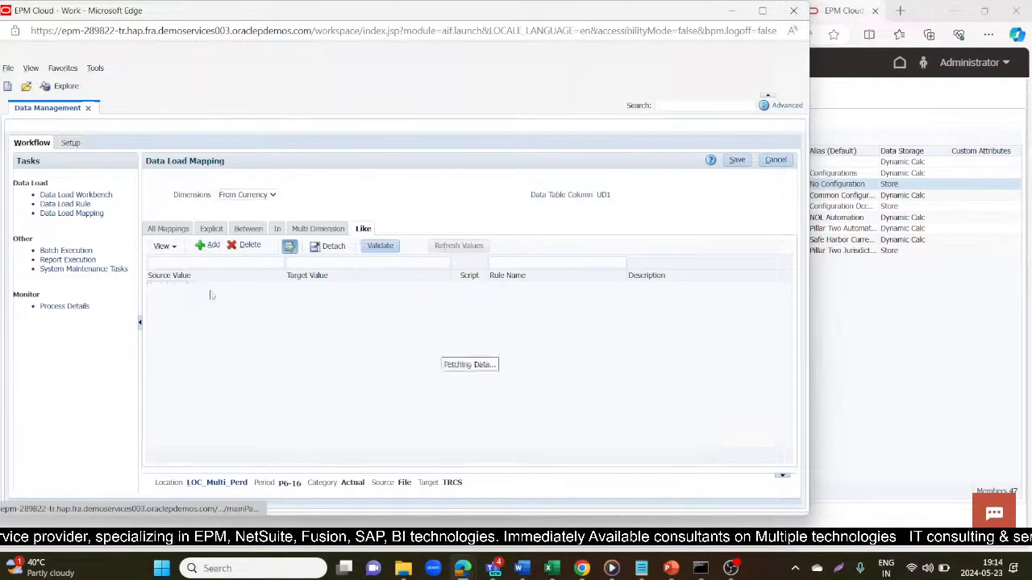
type("*")
key("Tab")
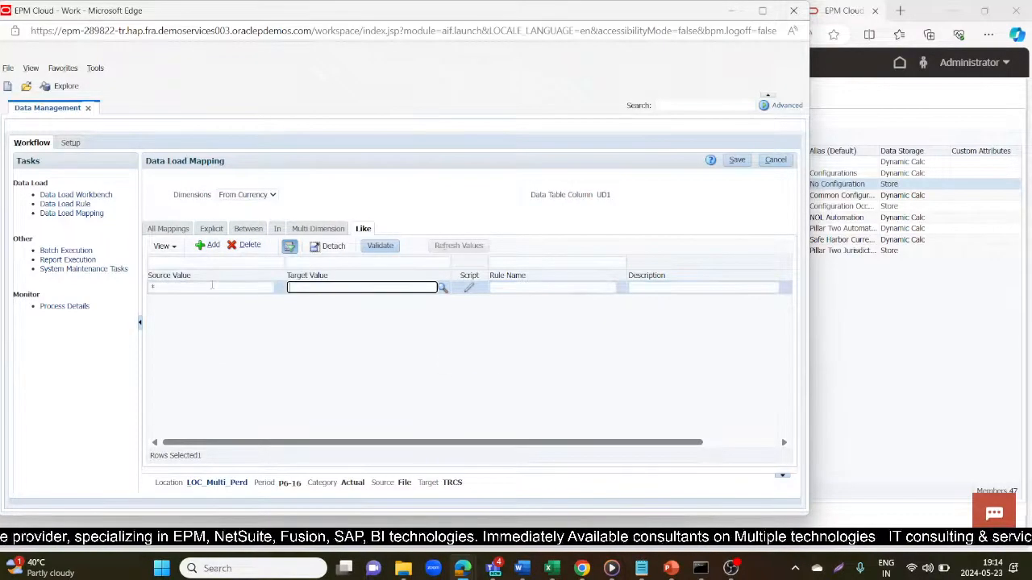
key("alt+Tab")
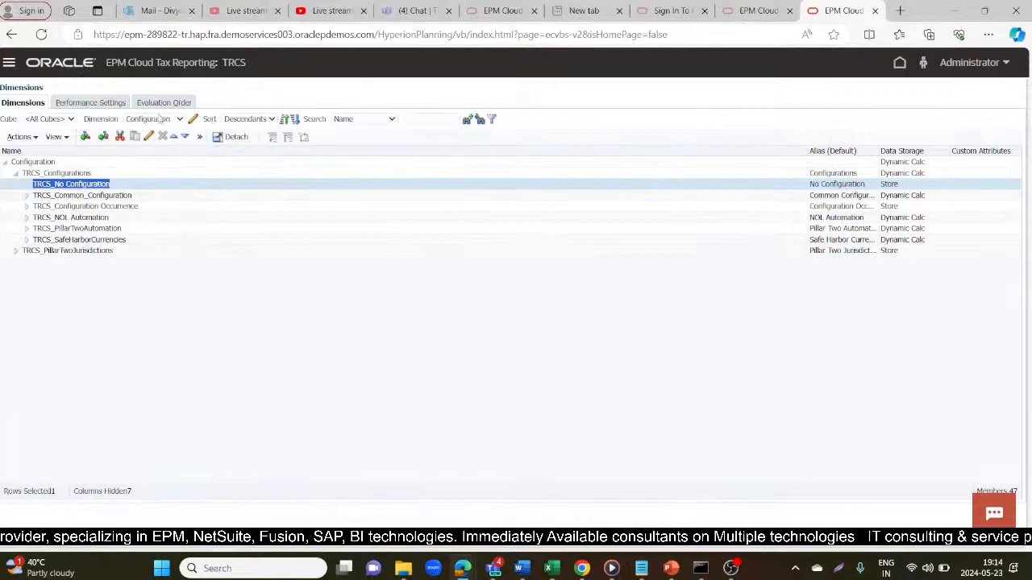
- Copy Entity Currency from Tax Reporting's Currency dimension and paste it as the From Currency target
left_click(160, 118)
left_click(146, 160)
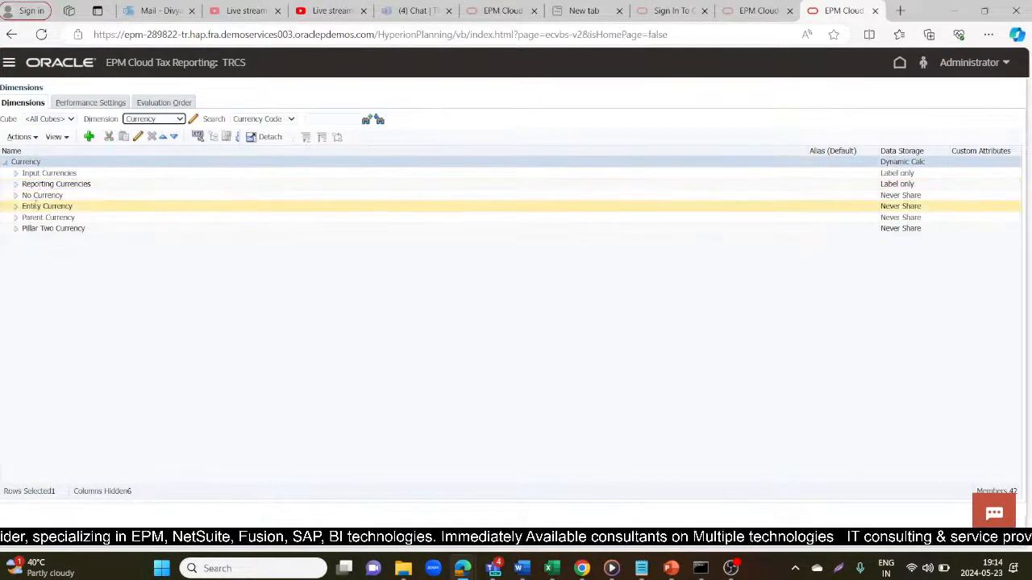
left_click(78, 208)
left_click(78, 208)
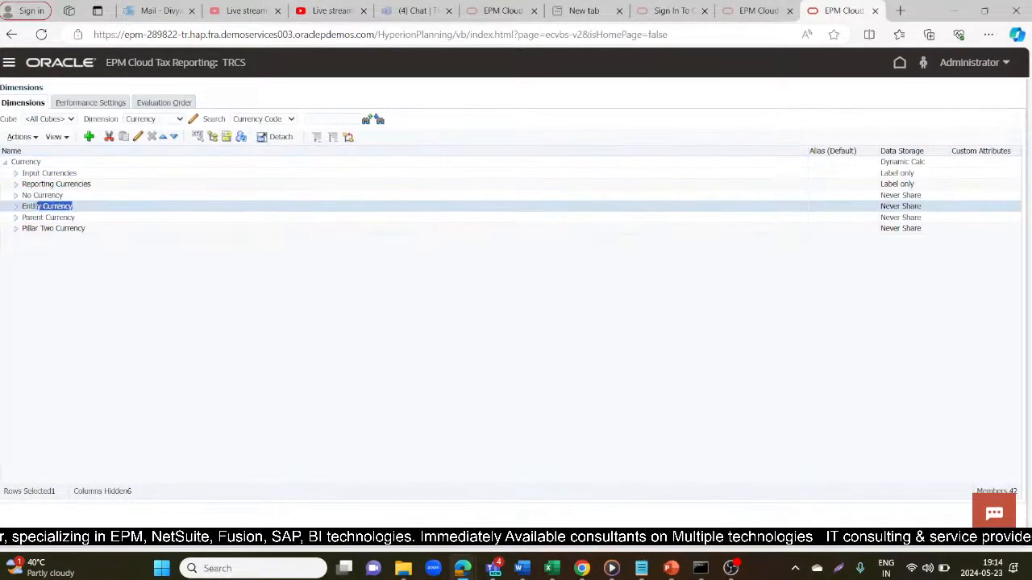
key("ctrl+c")
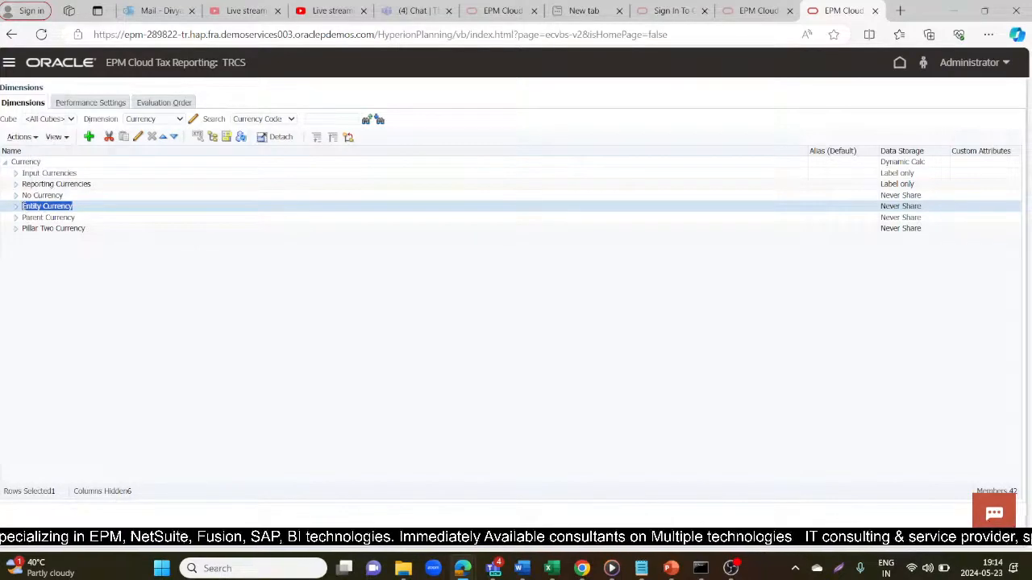
key("alt+Tab")
left_click(437, 288)
key("ctrl+v")
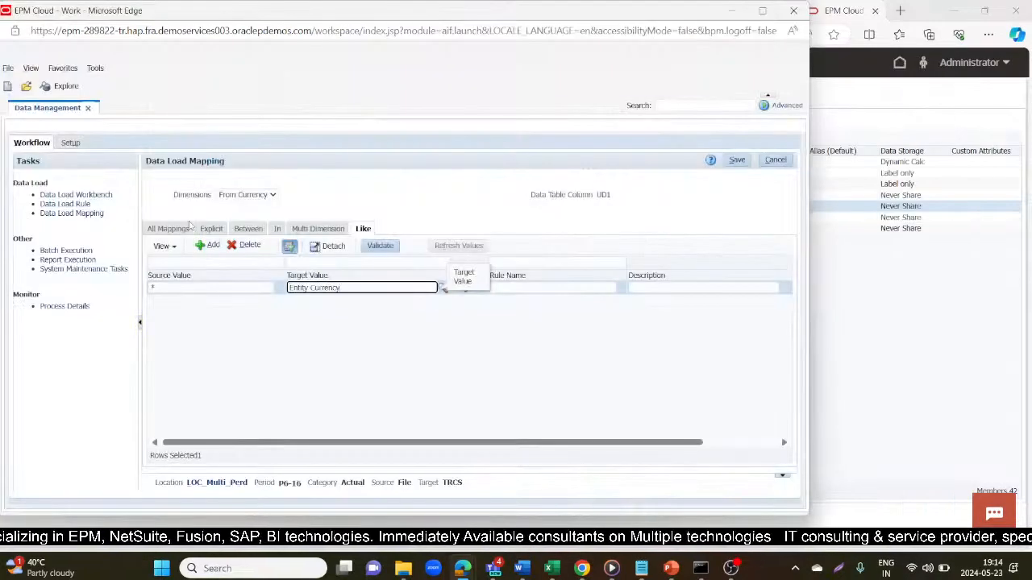
- Name the From Currency mapping rule C1 and save it
left_click(543, 288)
type("C")
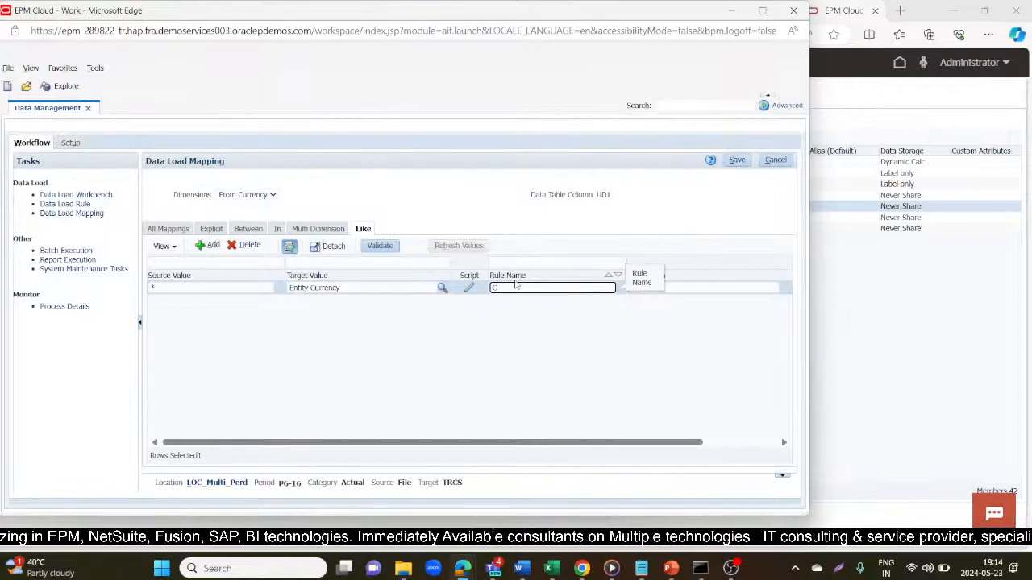
type("1")
left_click(738, 160)
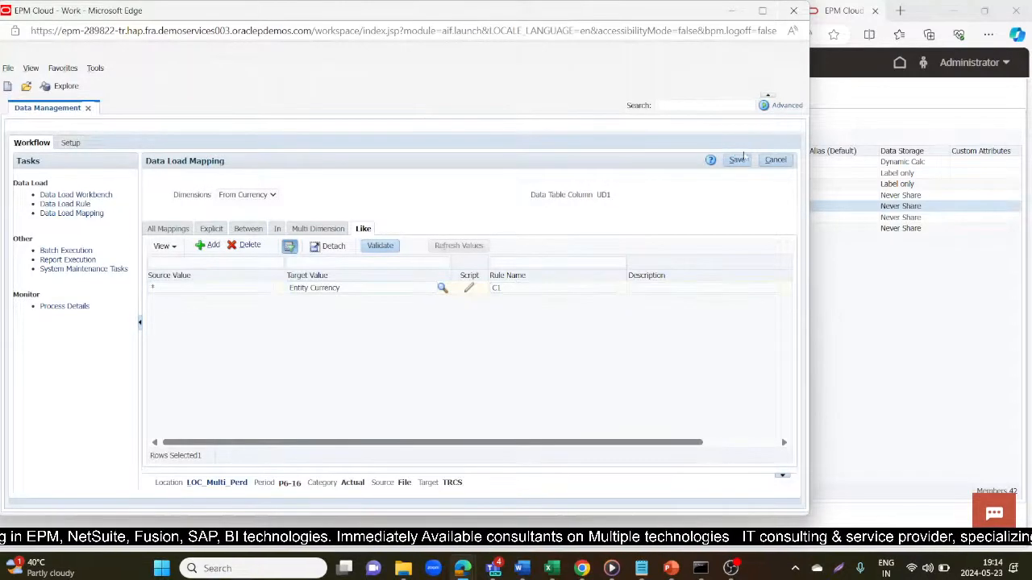
left_click(737, 160)
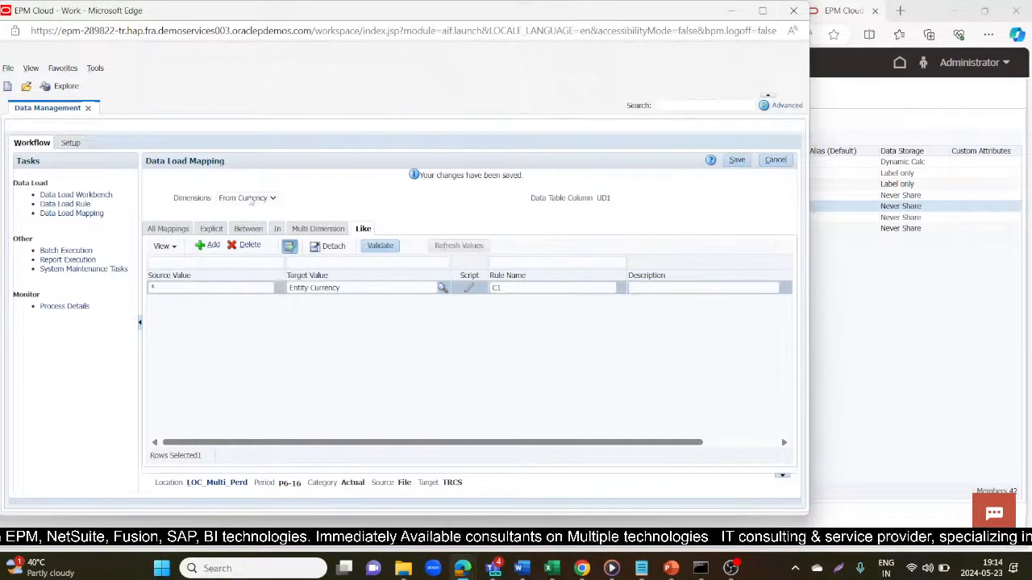
- Add an Identifier Like mapping row with source value *
left_click(249, 197)
left_click(252, 272)
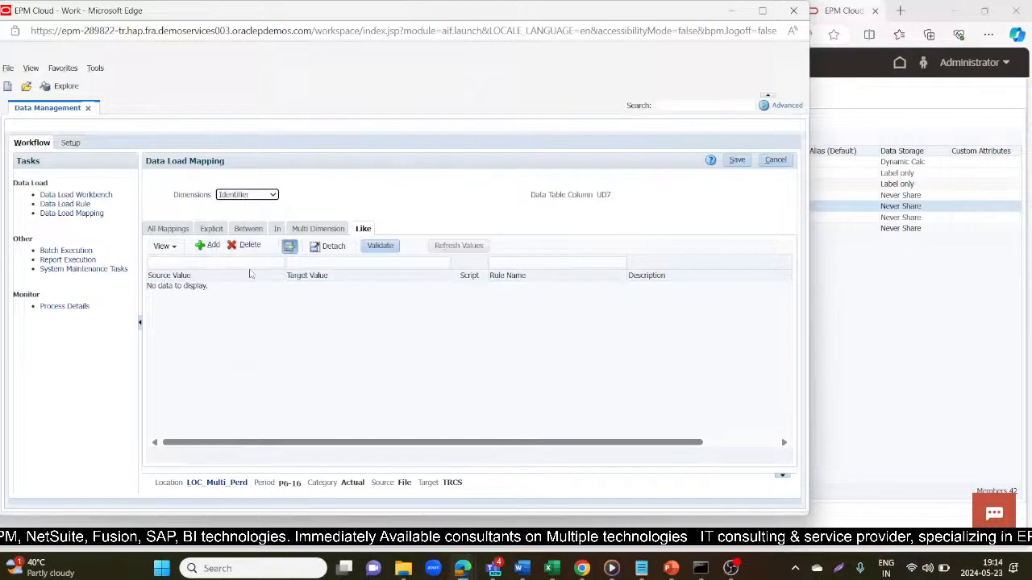
left_click(210, 245)
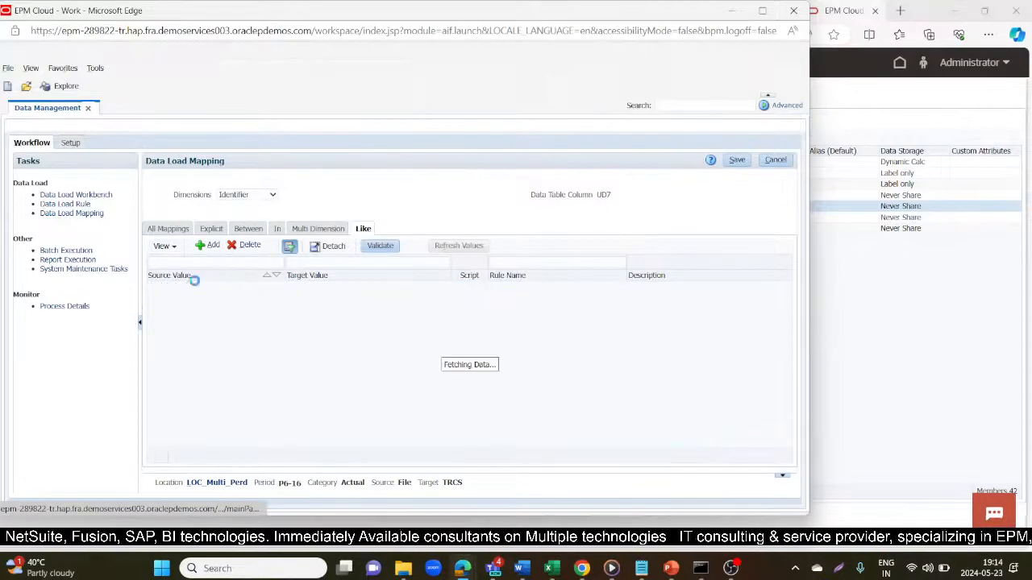
left_click(164, 287)
type("*")
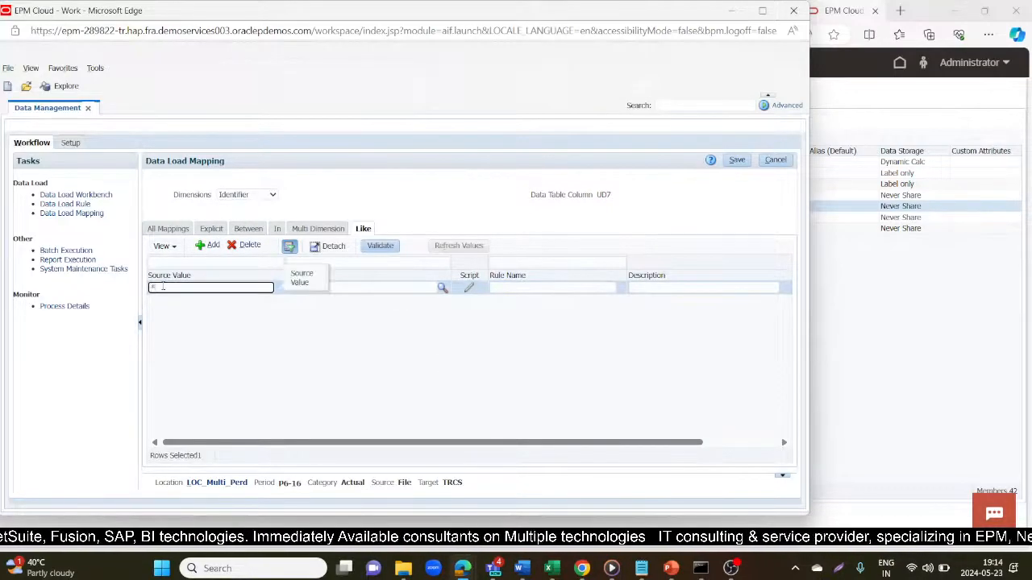
key("Tab")
key("alt+Tab")
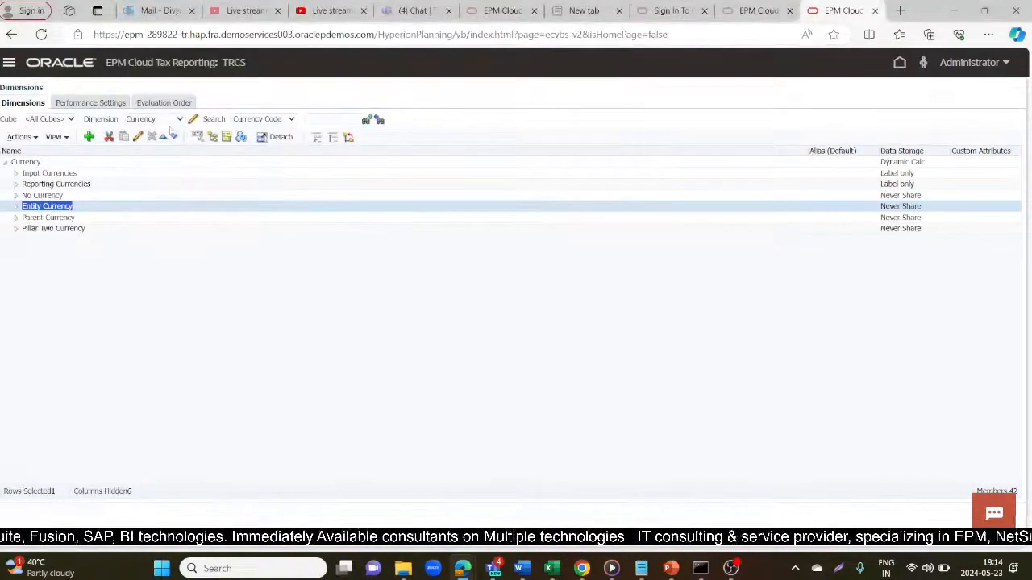
- Copy the TRCS_No Identifier member name from under TRCS_Identifier in Tax Reporting
left_click(172, 120)
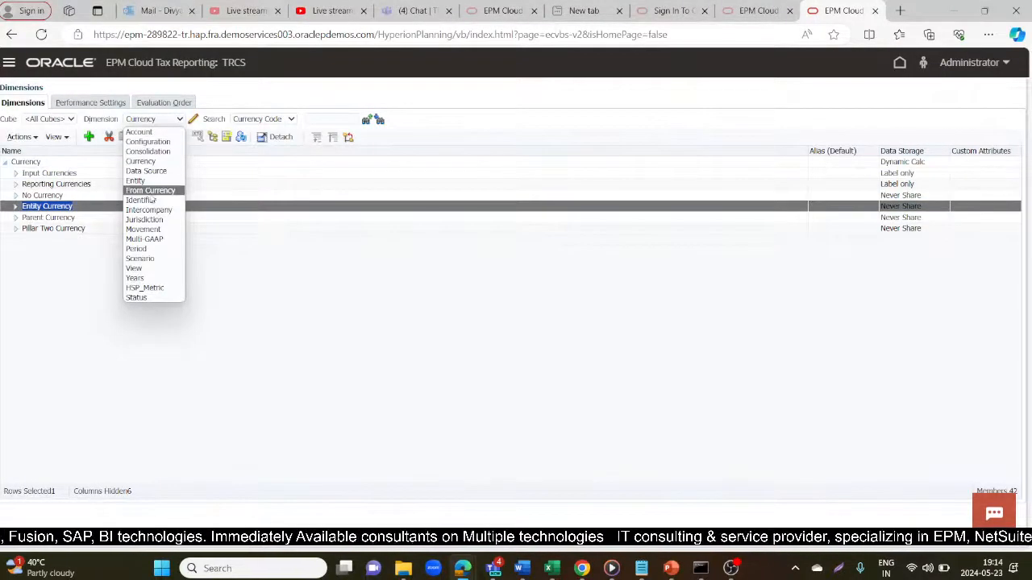
left_click(142, 200)
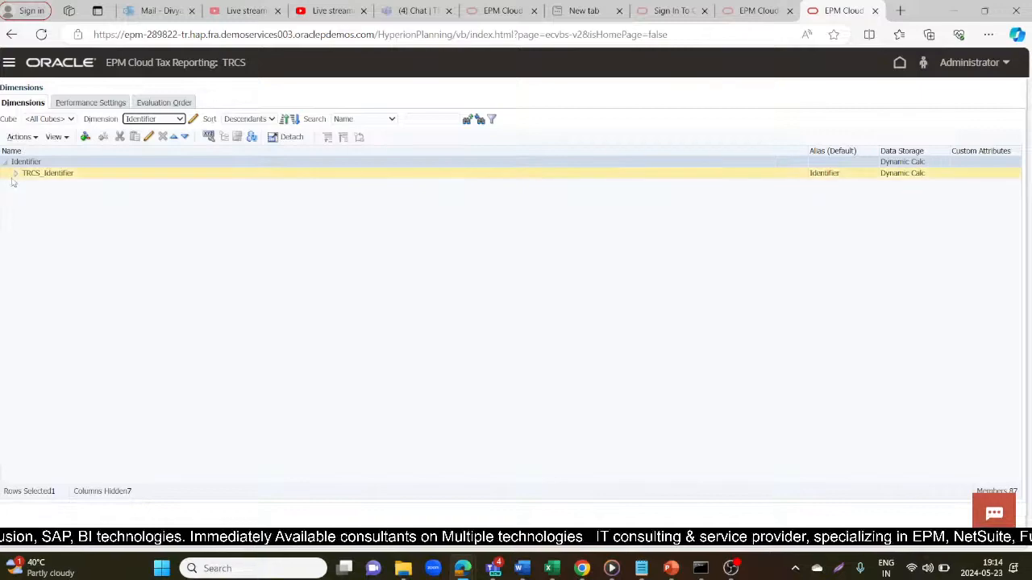
left_click(15, 174)
left_click(63, 184)
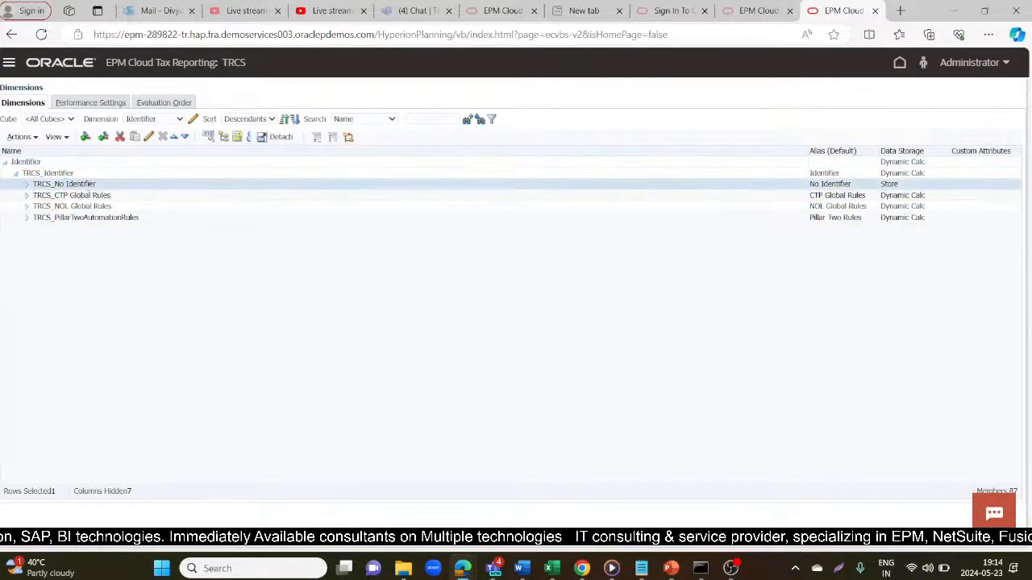
left_click_drag(100, 189, 24, 185)
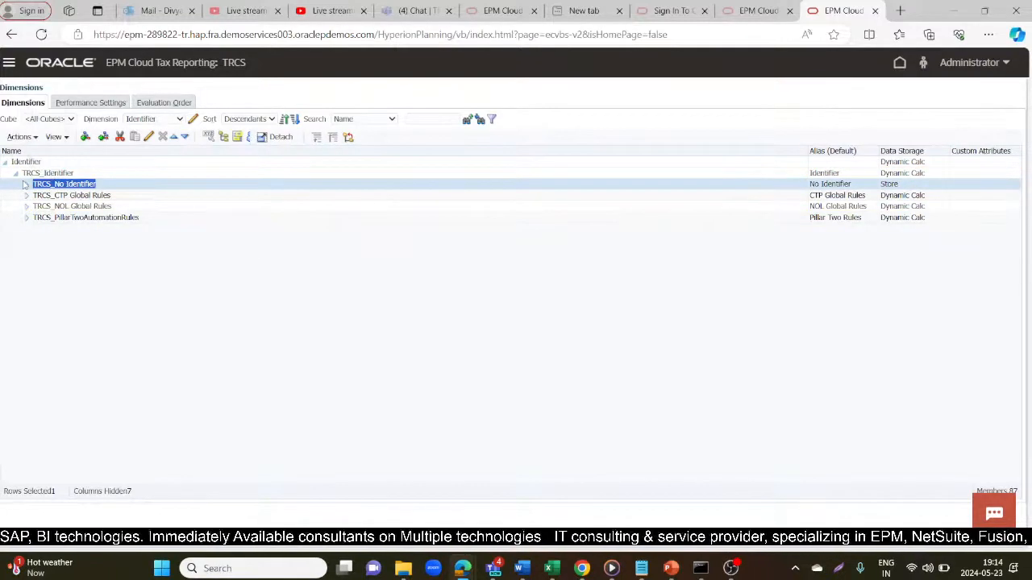
key("ctrl+c")
key("alt+Tab")
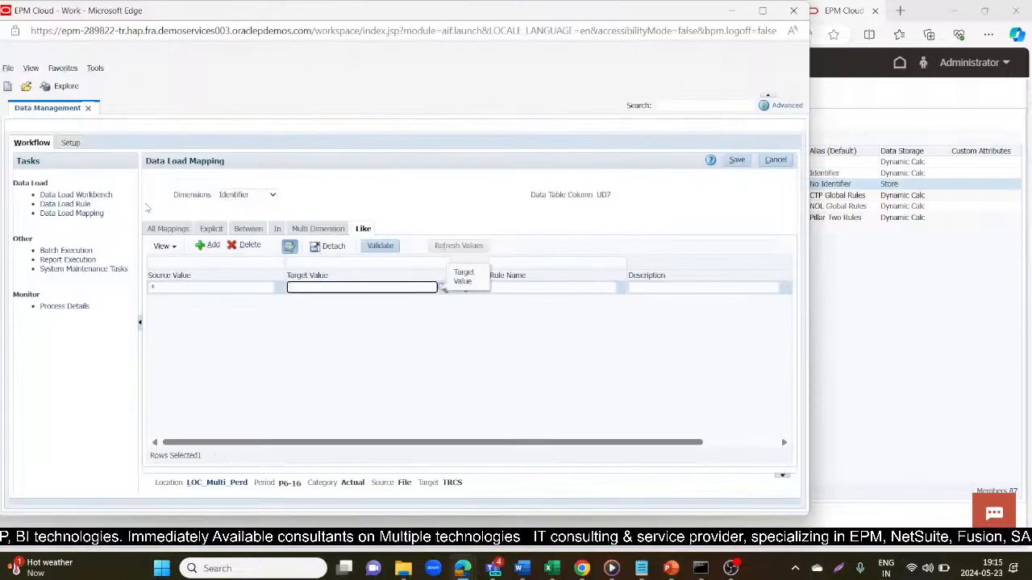
- Save the Identifier mapping * to TRCS_No Identifier with rule name I1
key("ctrl+v")
left_click(569, 288)
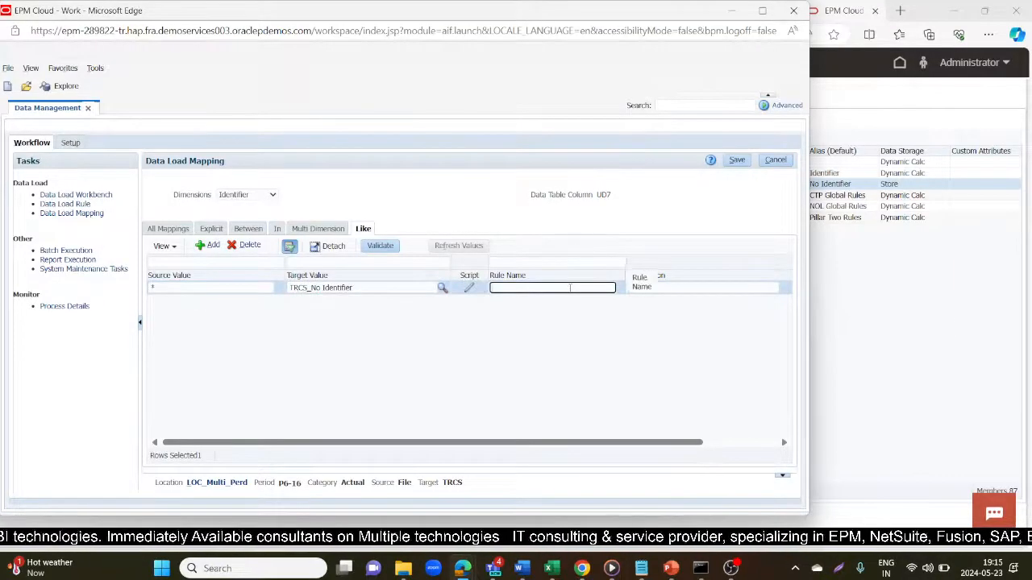
type("I1")
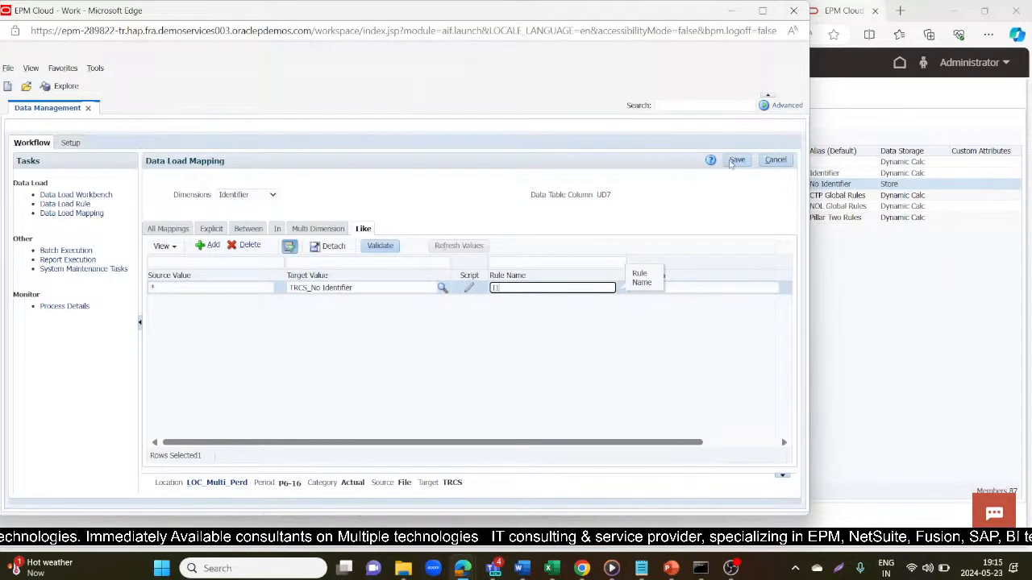
left_click(737, 160)
- Add an Intercompany Like mapping row with source value *
left_click(274, 198)
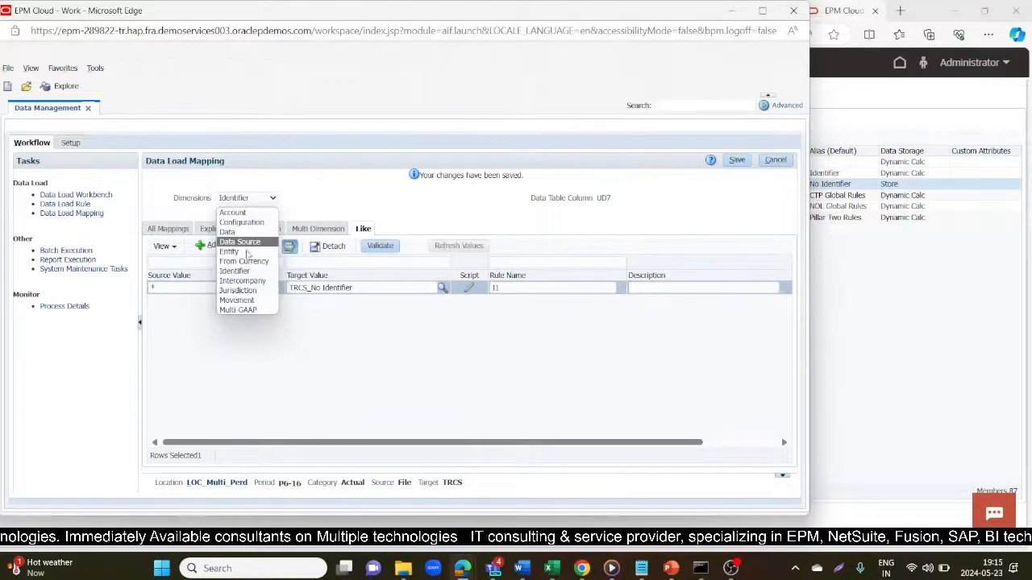
left_click(235, 278)
left_click(208, 246)
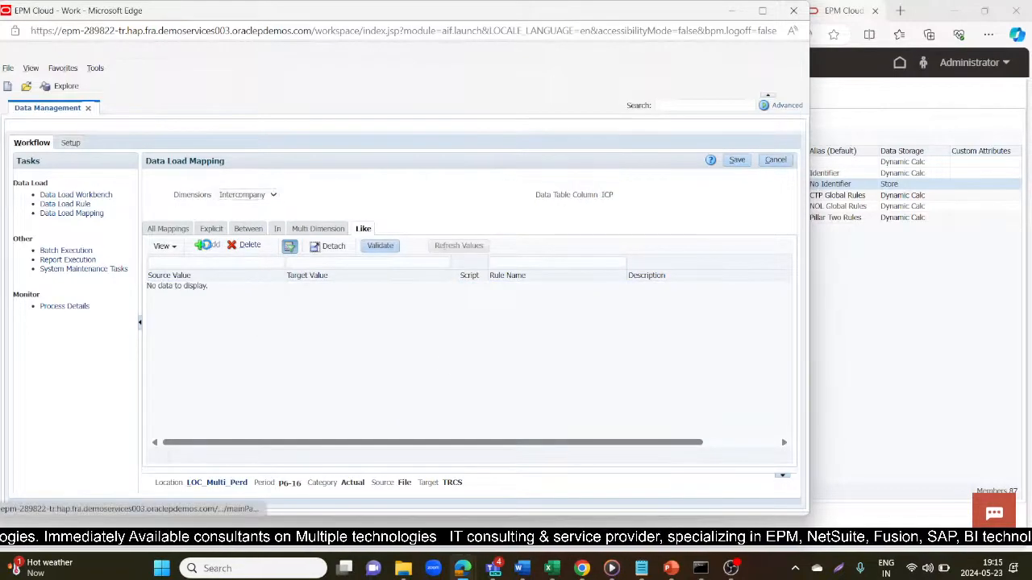
left_click(191, 289)
type("*")
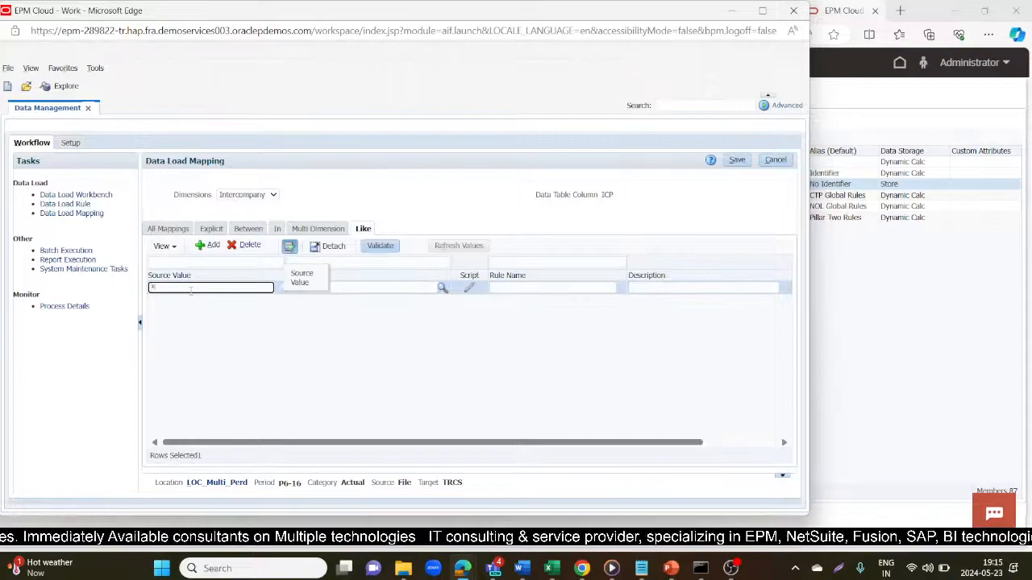
key("Tab")
- Set the Intercompany target to FCCS_No Intercompany, copied from Tax Reporting, with rule I1, and save
key("alt+Tab")
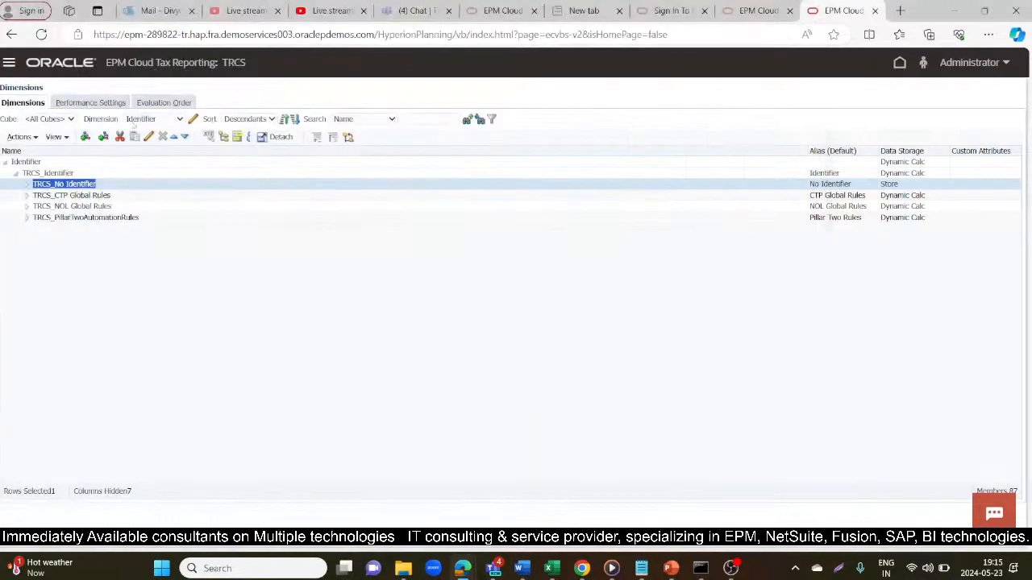
left_click(133, 119)
left_click(149, 210)
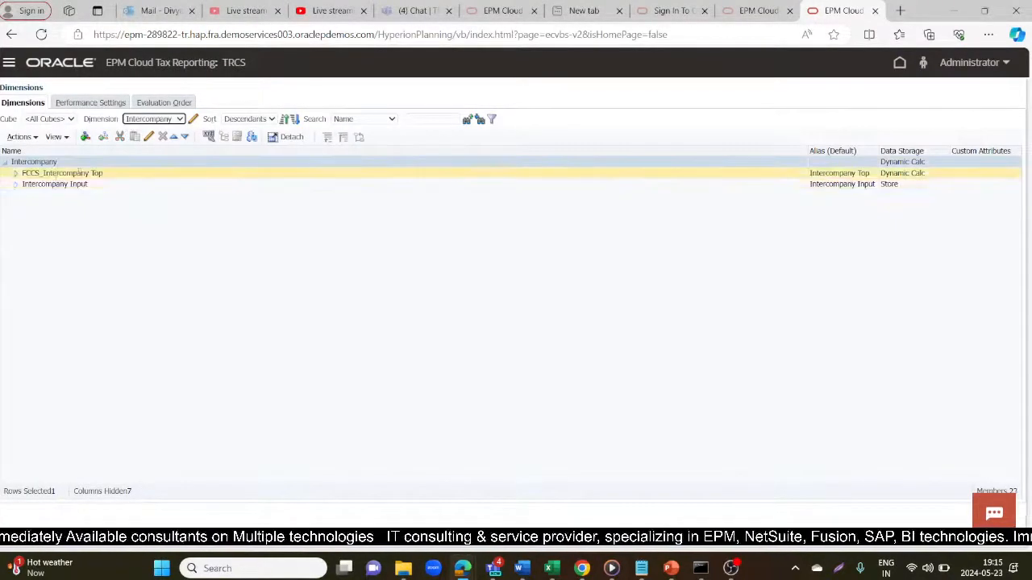
left_click(16, 175)
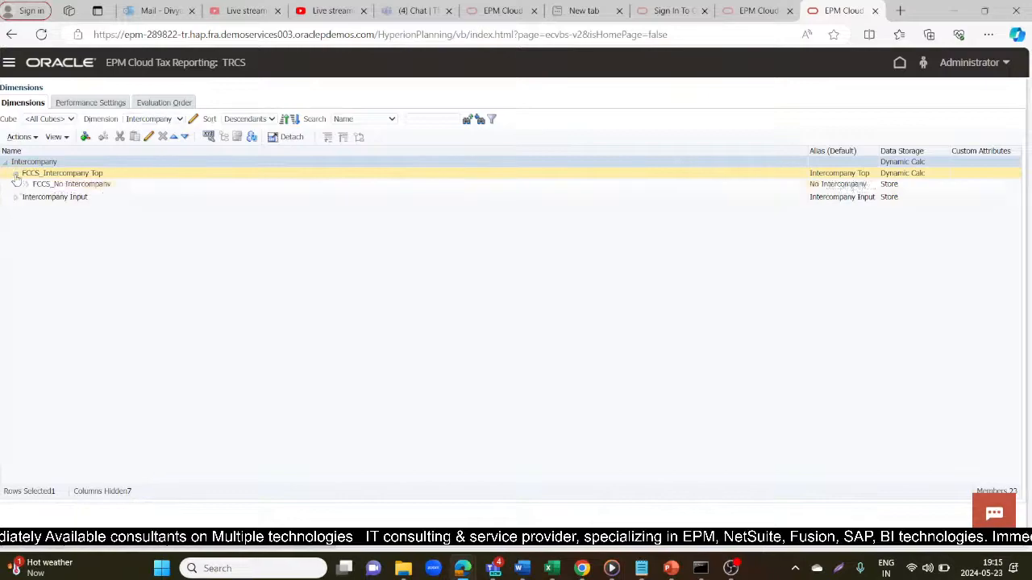
left_click(58, 184)
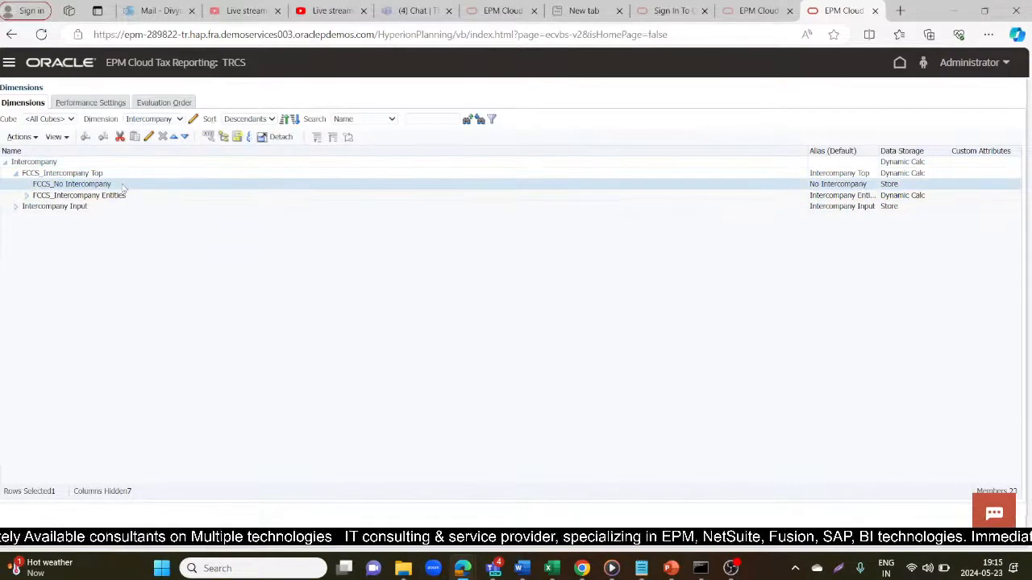
left_click(58, 183)
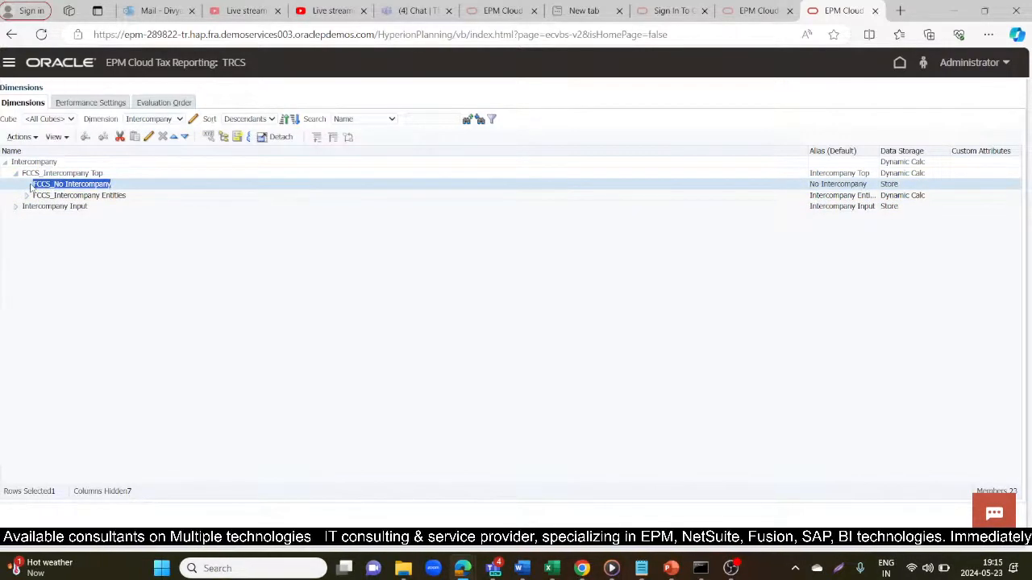
key("alt+Tab")
key("ctrl+v")
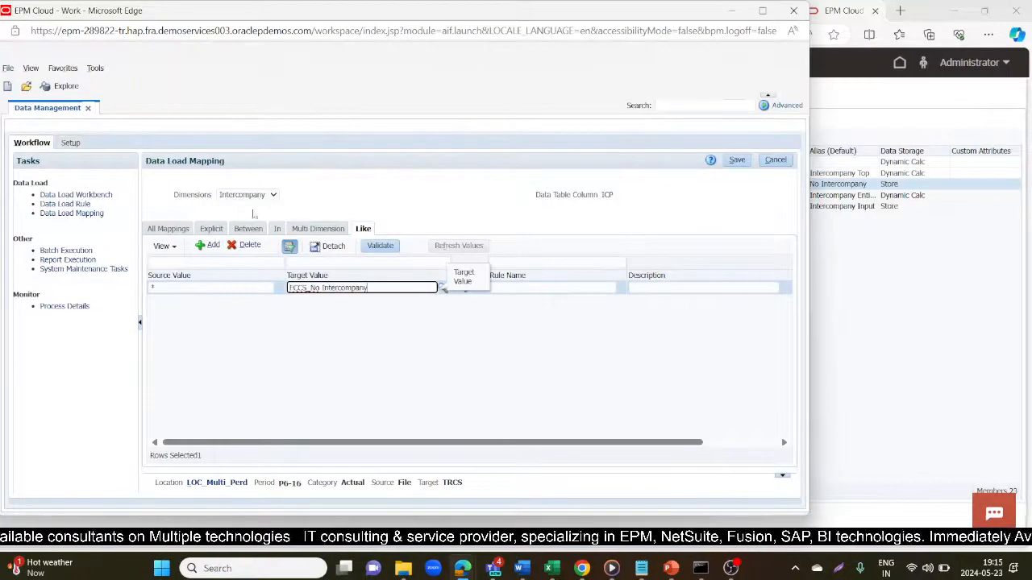
left_click(536, 288)
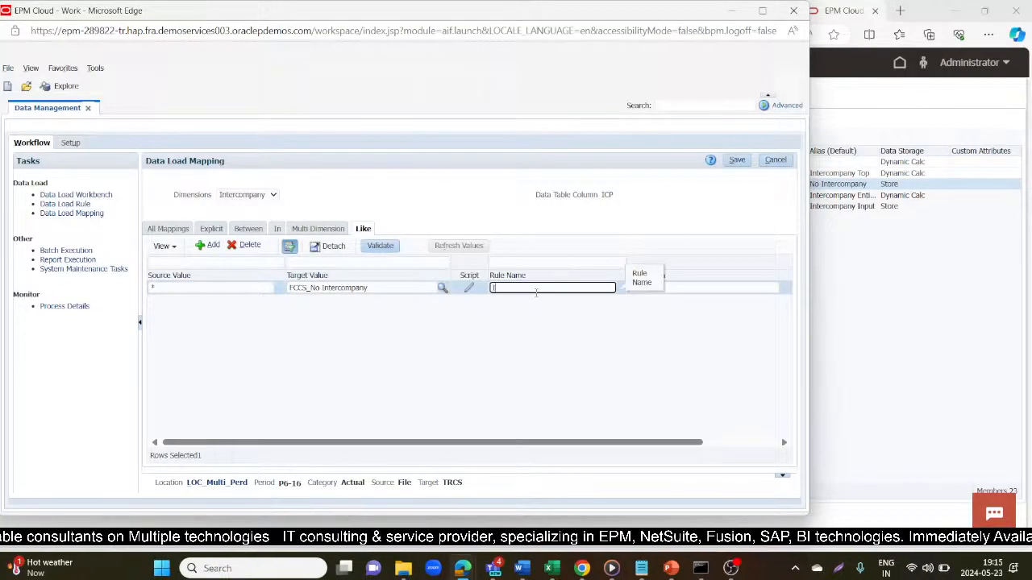
left_click(736, 160)
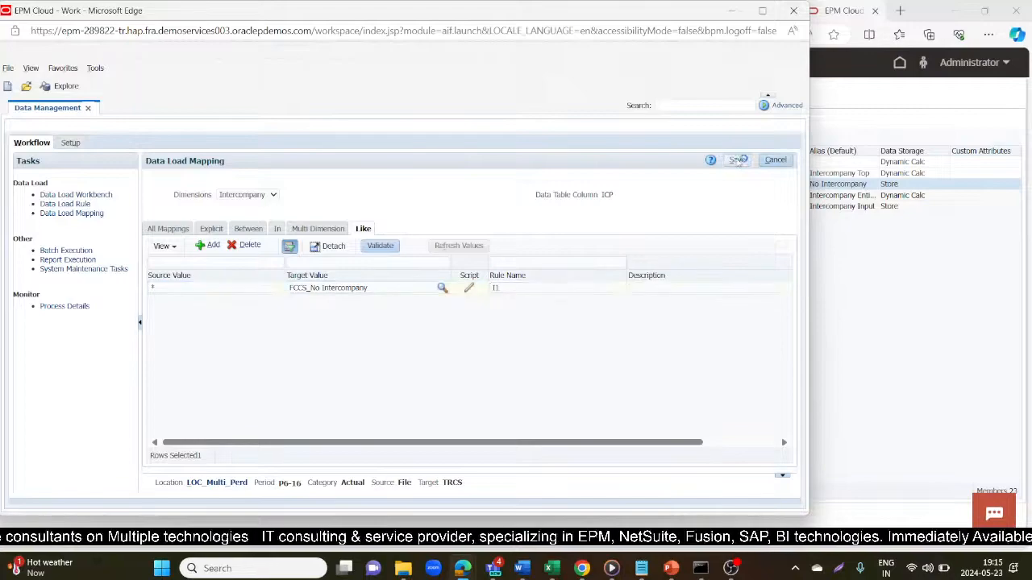
left_click(258, 200)
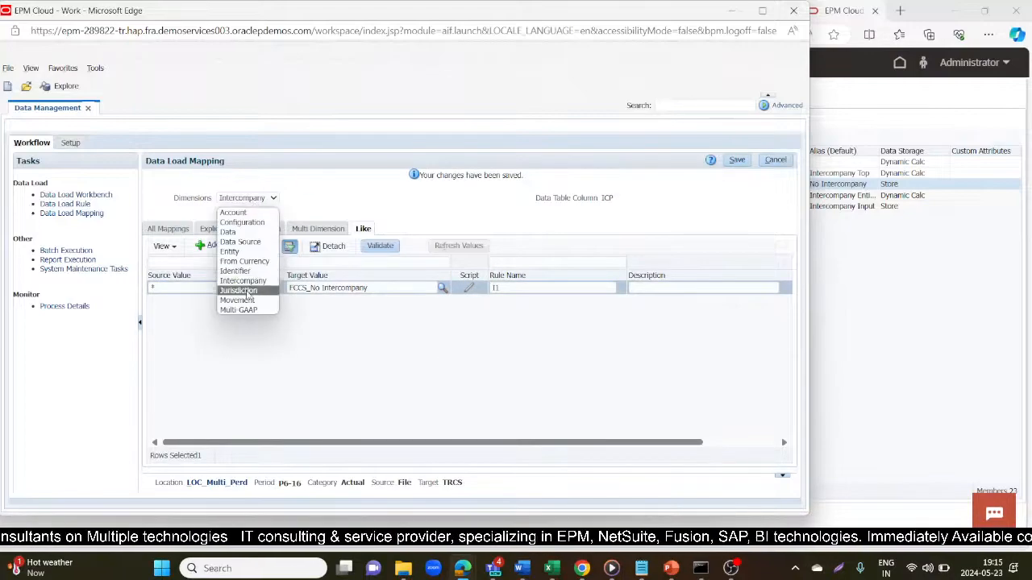
- Check the Jurisdiction, Movement and Multi-GAAP mappings, save, then go to Data Load Rule
left_click(238, 290)
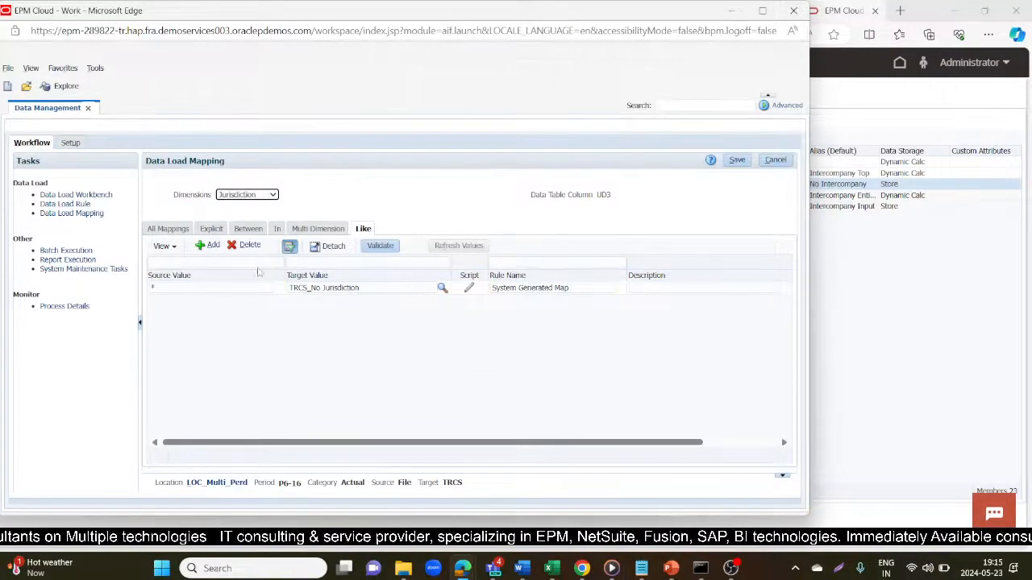
left_click(223, 195)
left_click(238, 297)
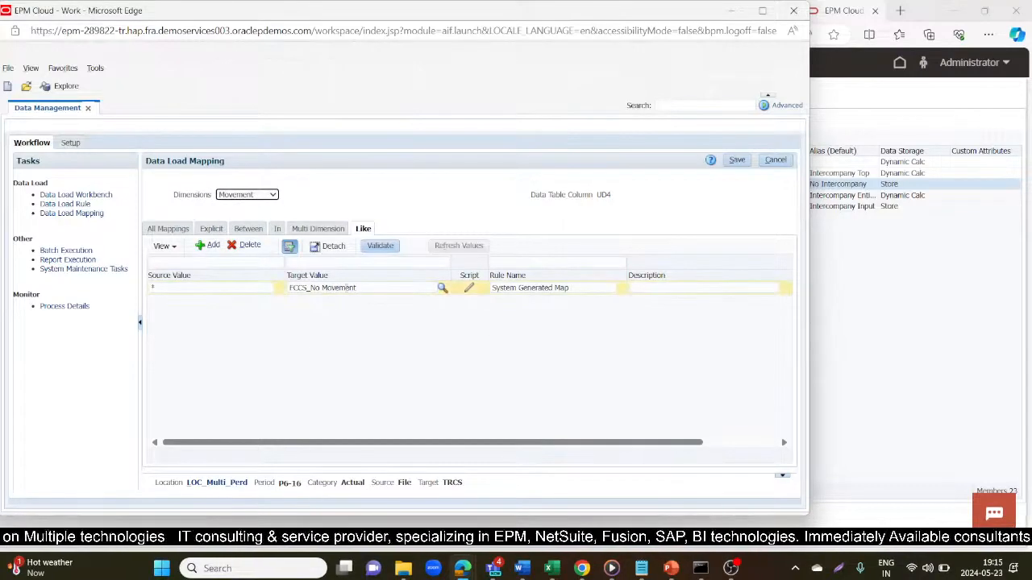
left_click(265, 199)
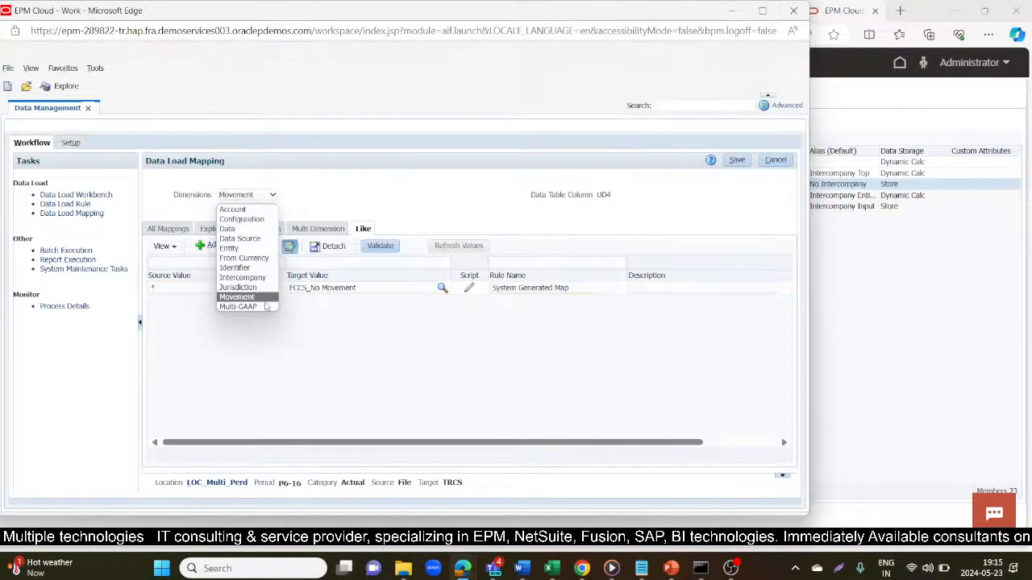
left_click(265, 307)
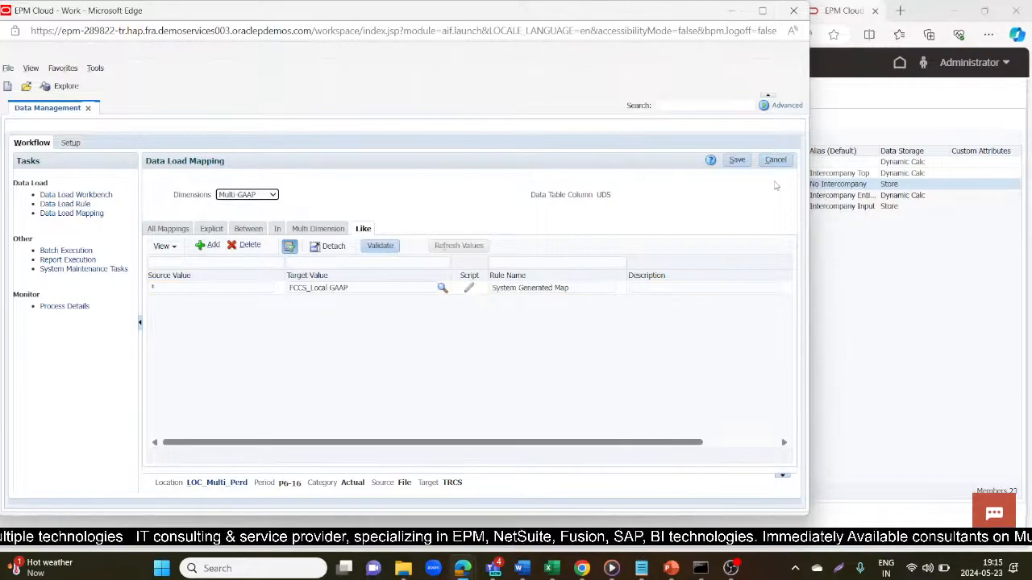
left_click(735, 160)
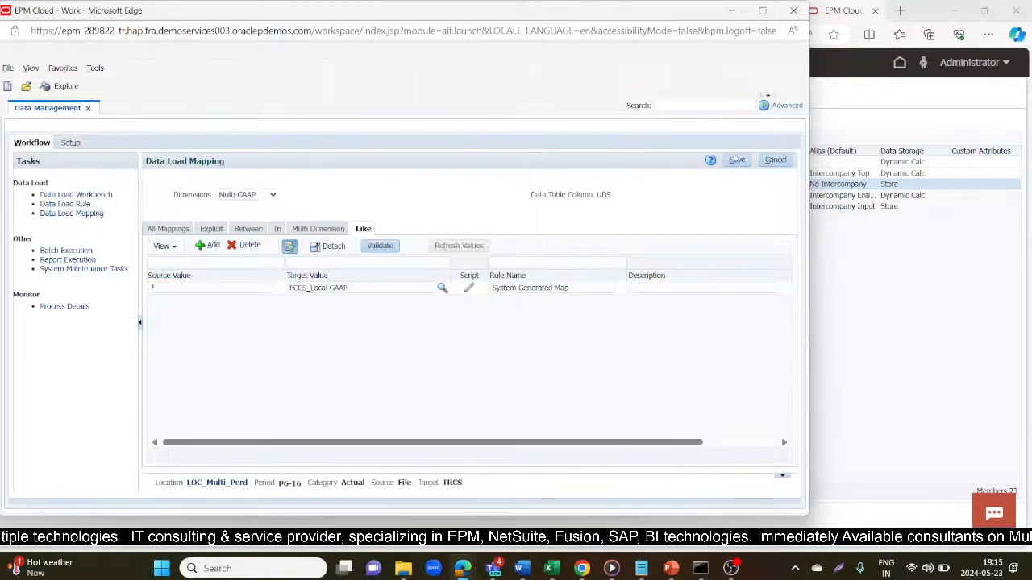
left_click(57, 202)
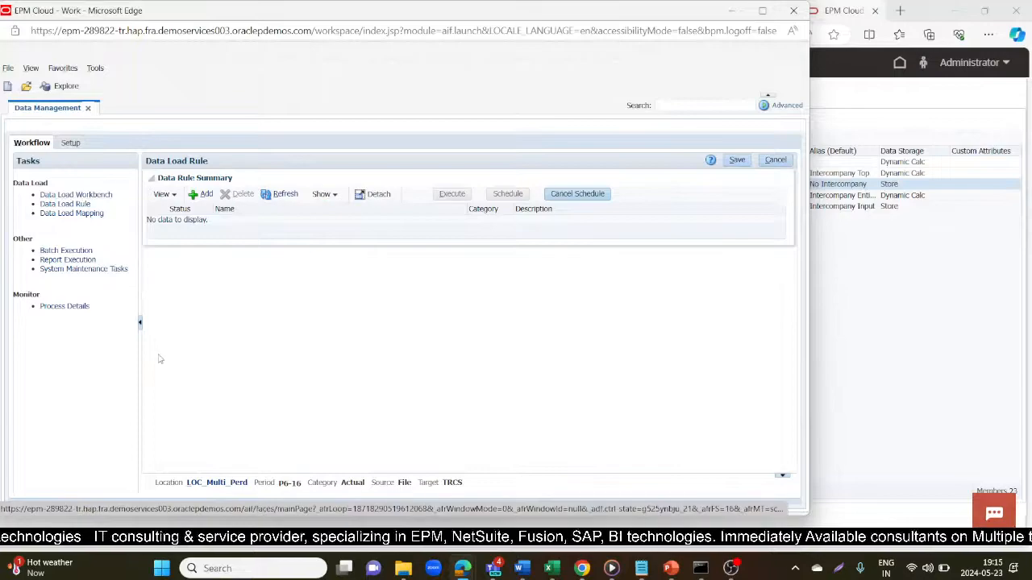
- Create rule DLR_Multi_Perd: Explicit period mapping, import format IMF_Multi_Perd, calendar Mcal, then save
left_click(203, 194)
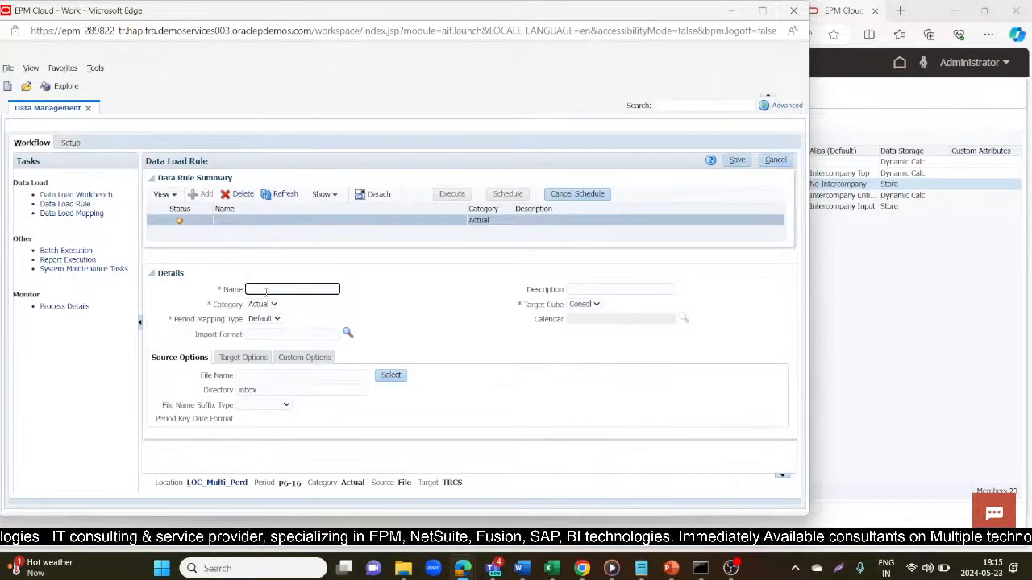
type("DLR_Multi_Perd")
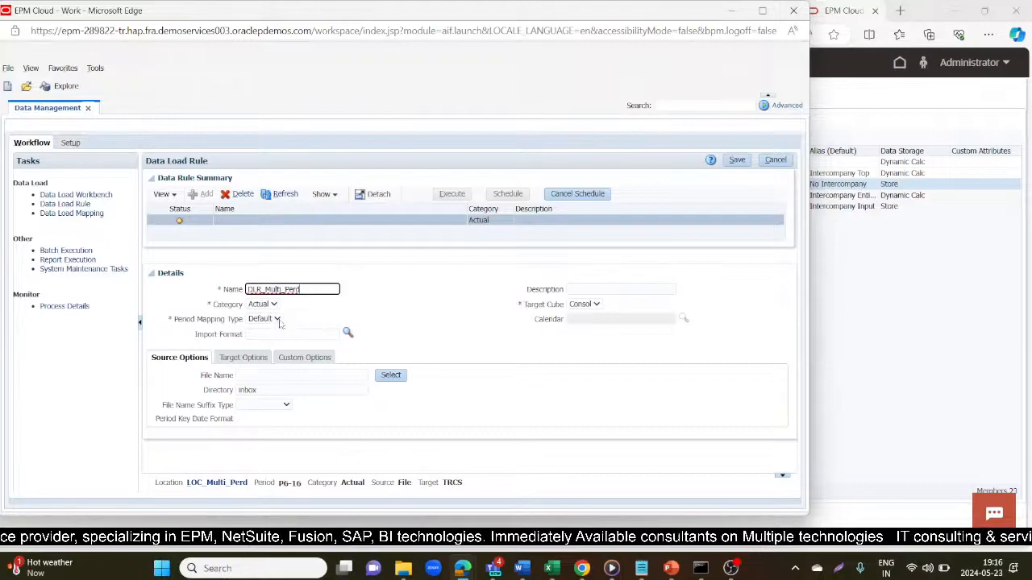
left_click(277, 319)
left_click(274, 333)
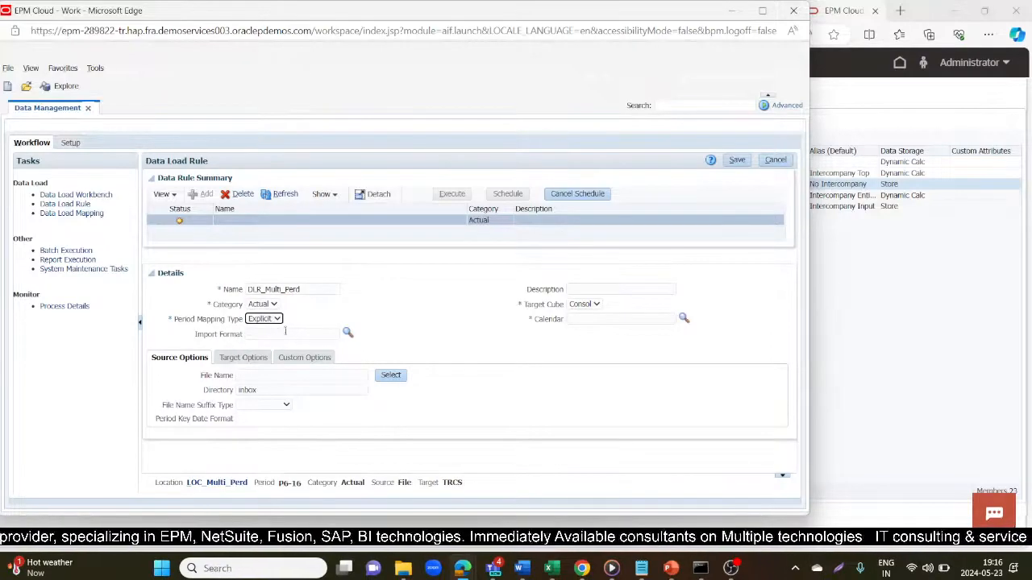
left_click(348, 332)
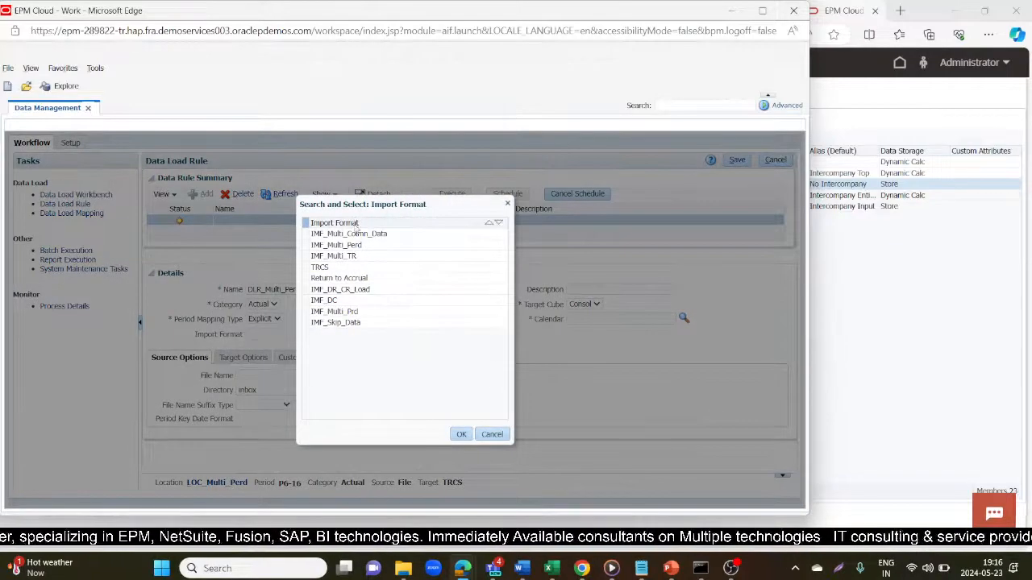
left_click(348, 244)
left_click(458, 434)
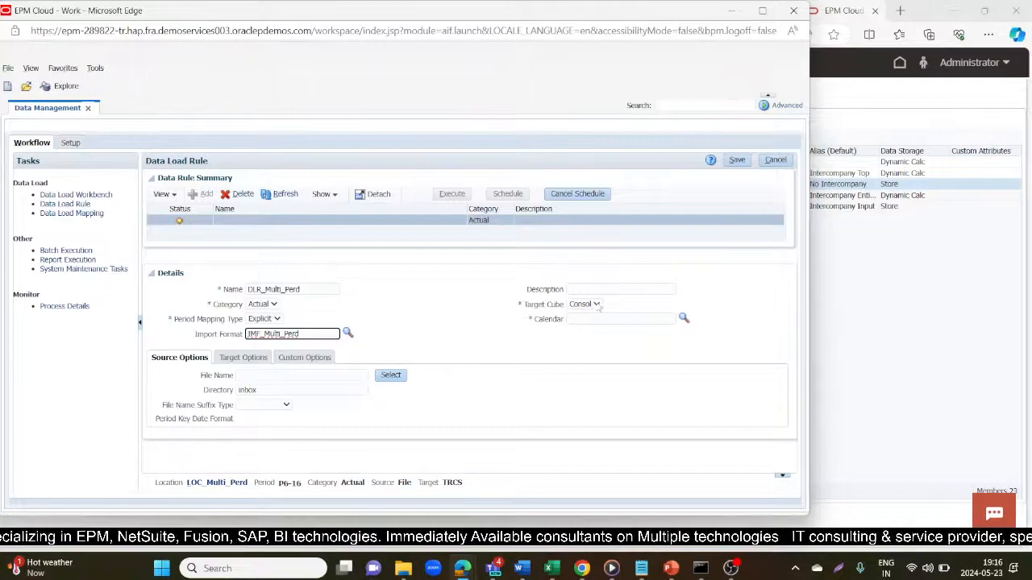
left_click(683, 319)
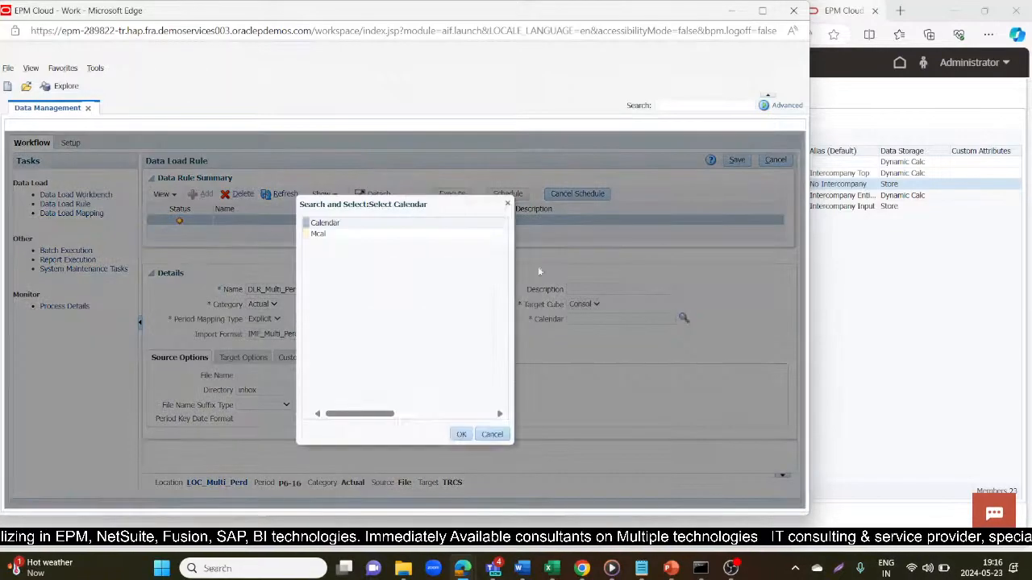
left_click(371, 238)
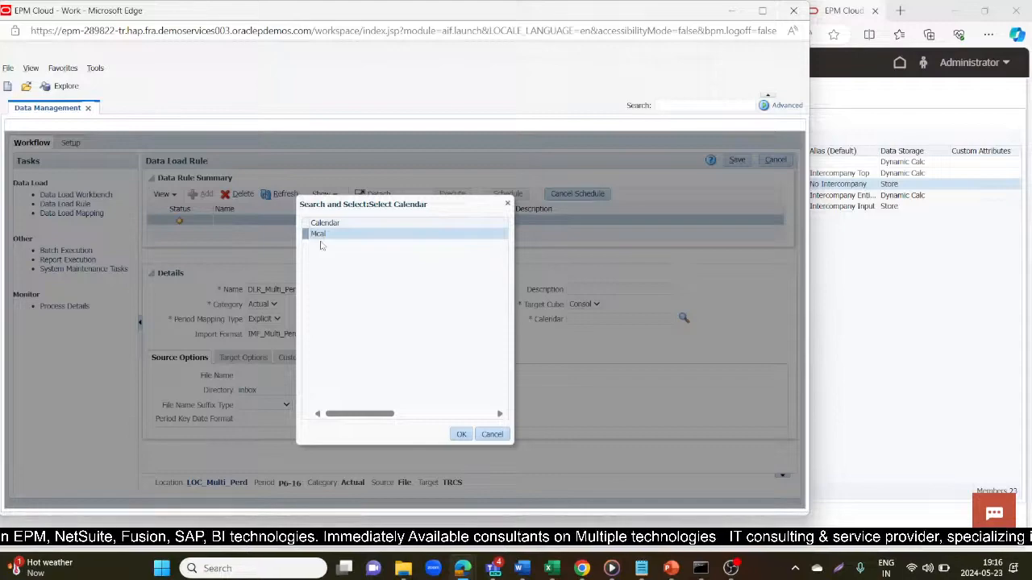
left_click(458, 435)
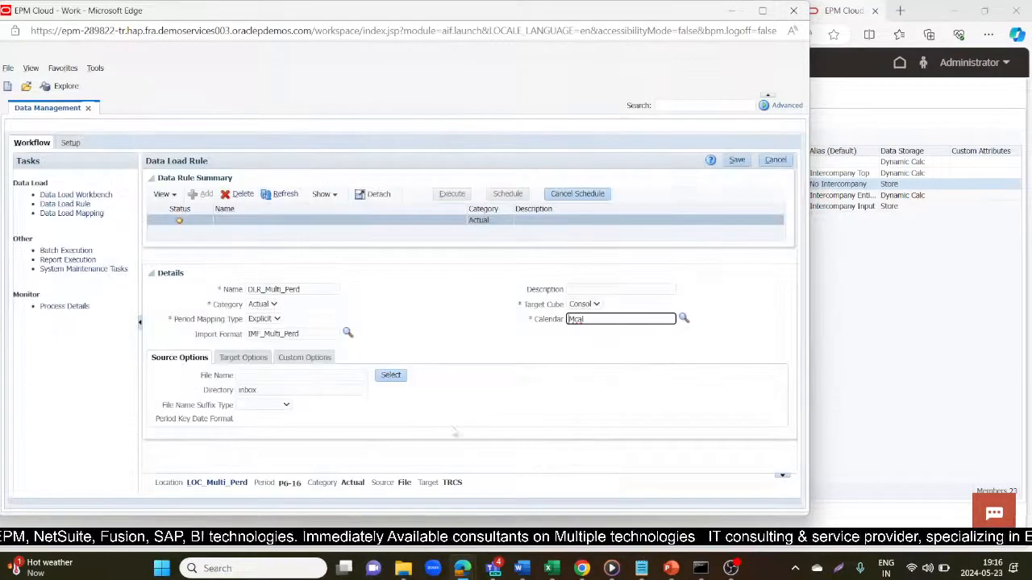
left_click(737, 160)
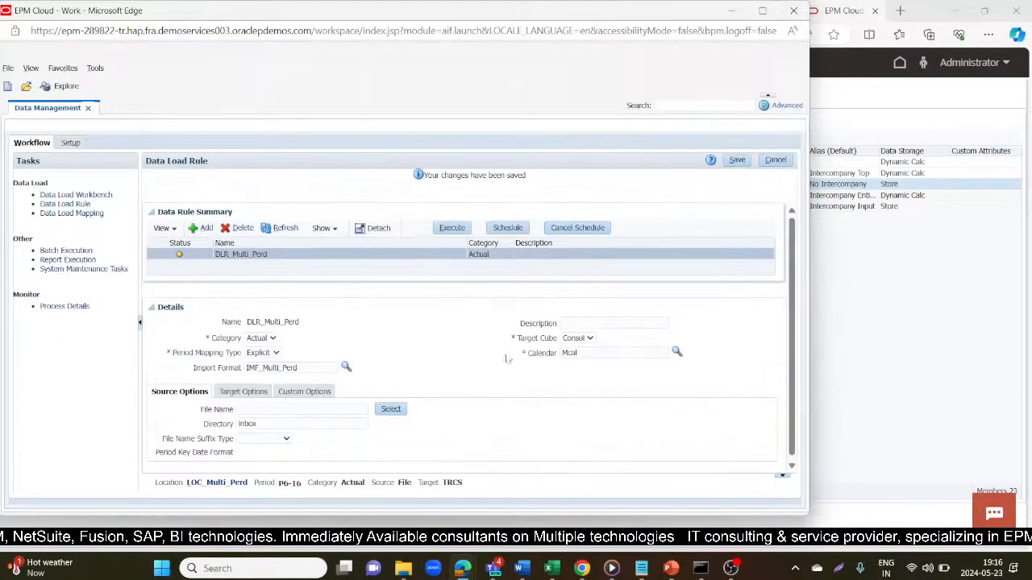
- Delete the old Multi_Period_new.csv from the inbox
left_click(390, 411)
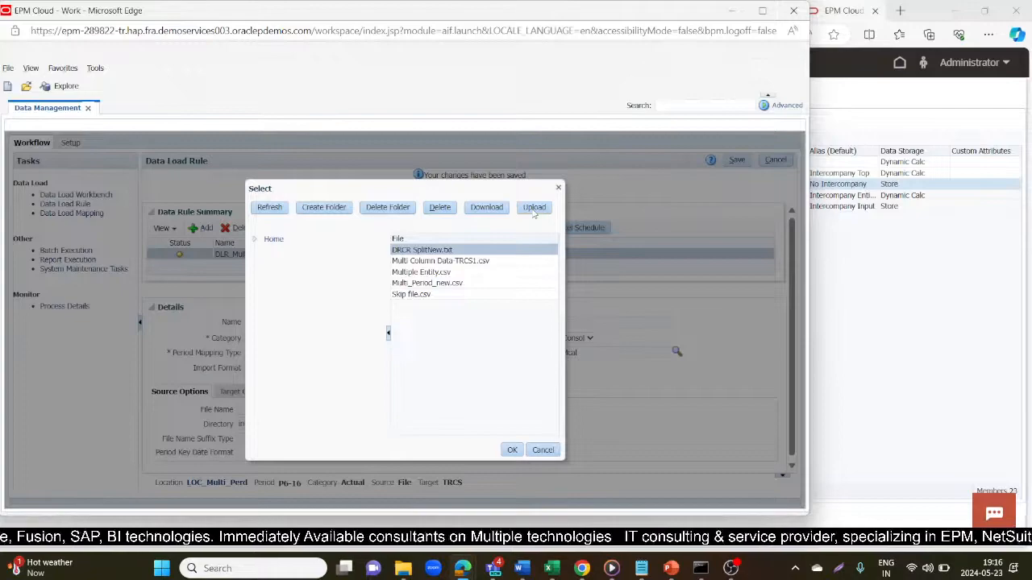
left_click(467, 284)
left_click(443, 209)
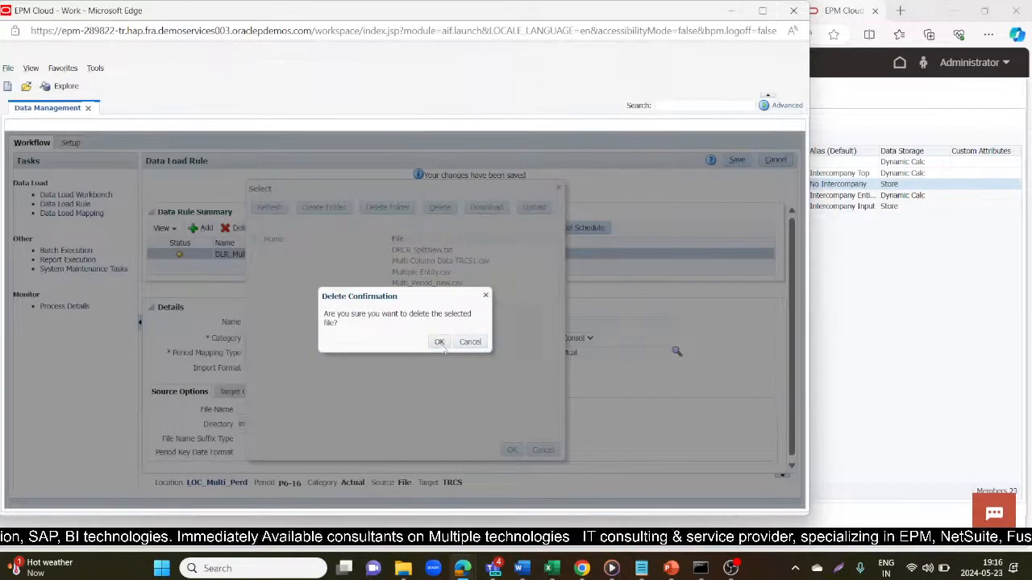
left_click(443, 339)
- Upload Multi_Period_new.csv from the local practice folder into the inbox
left_click(534, 207)
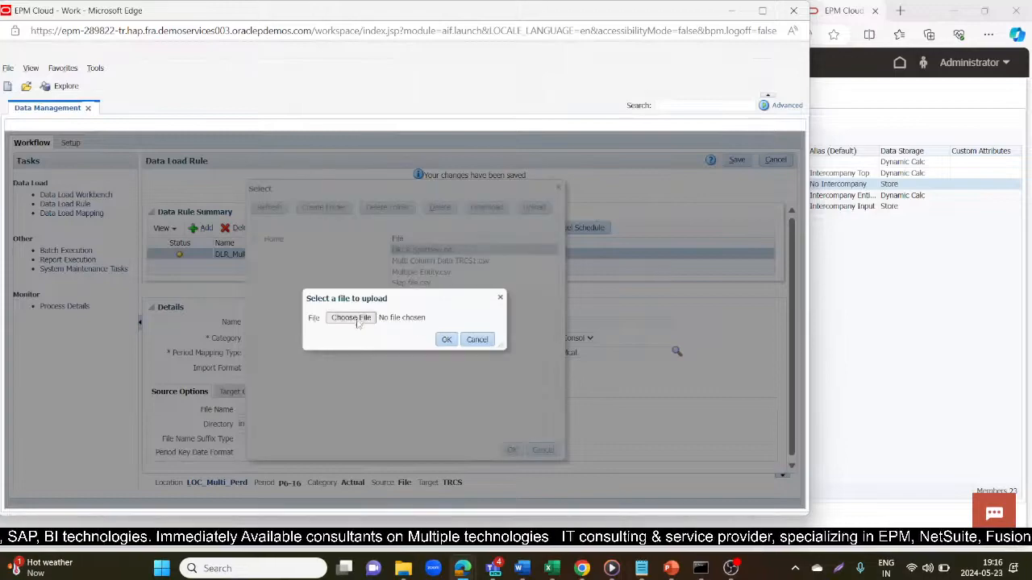
left_click(359, 319)
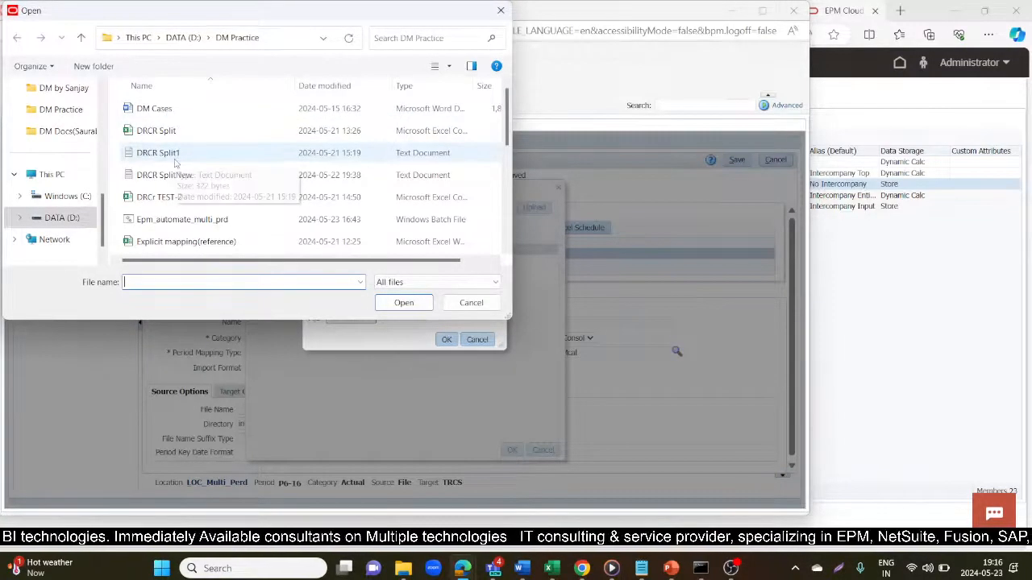
scroll(176, 168, "down", 2)
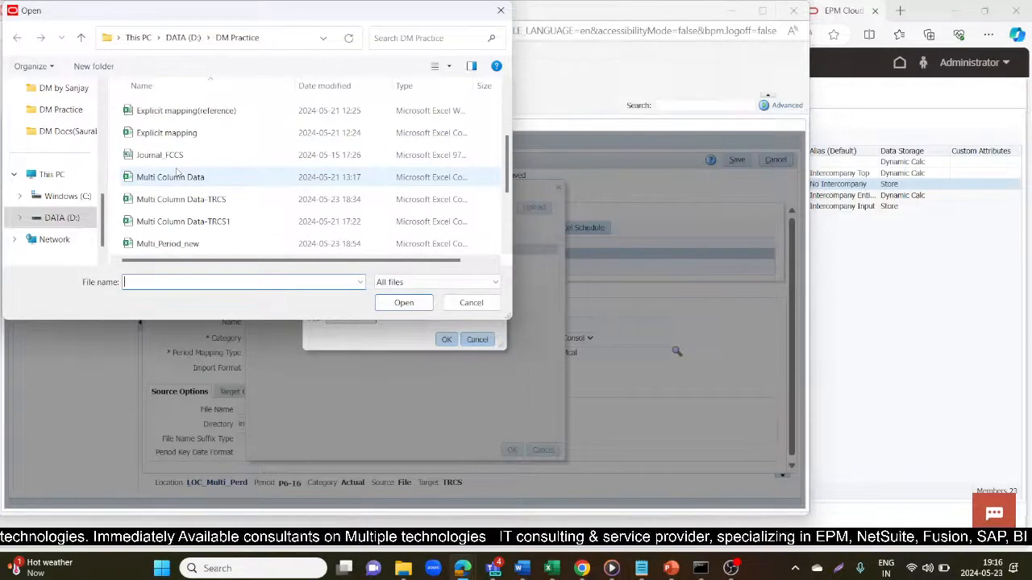
left_click(195, 245)
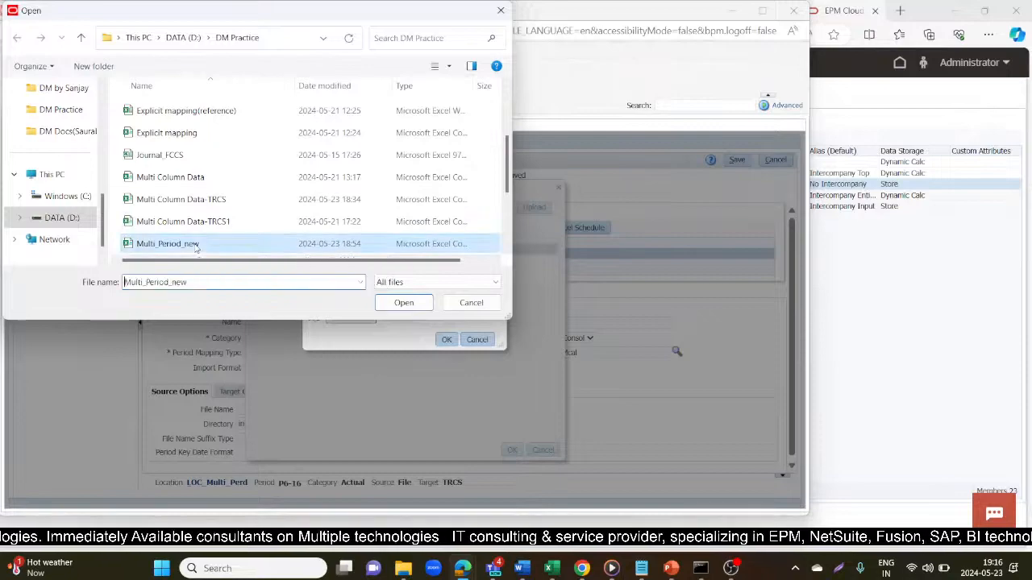
left_click(407, 303)
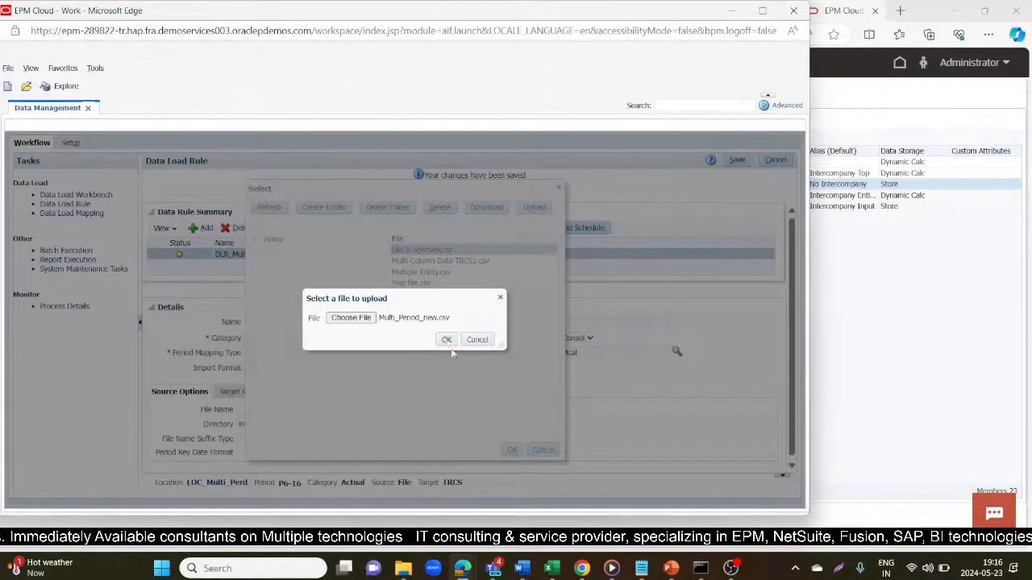
left_click(448, 341)
mouse_move(565, 567)
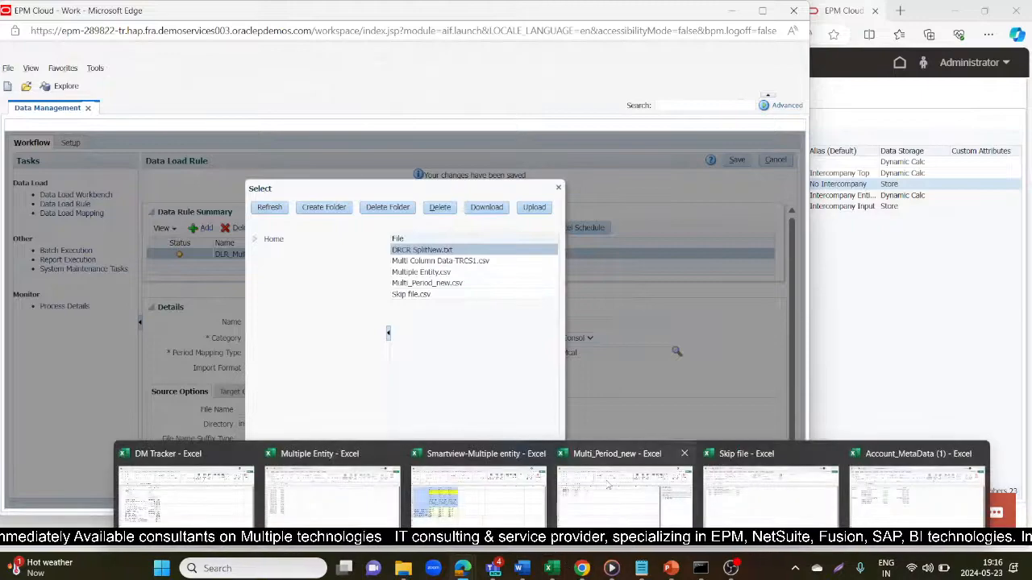
mouse_move(609, 484)
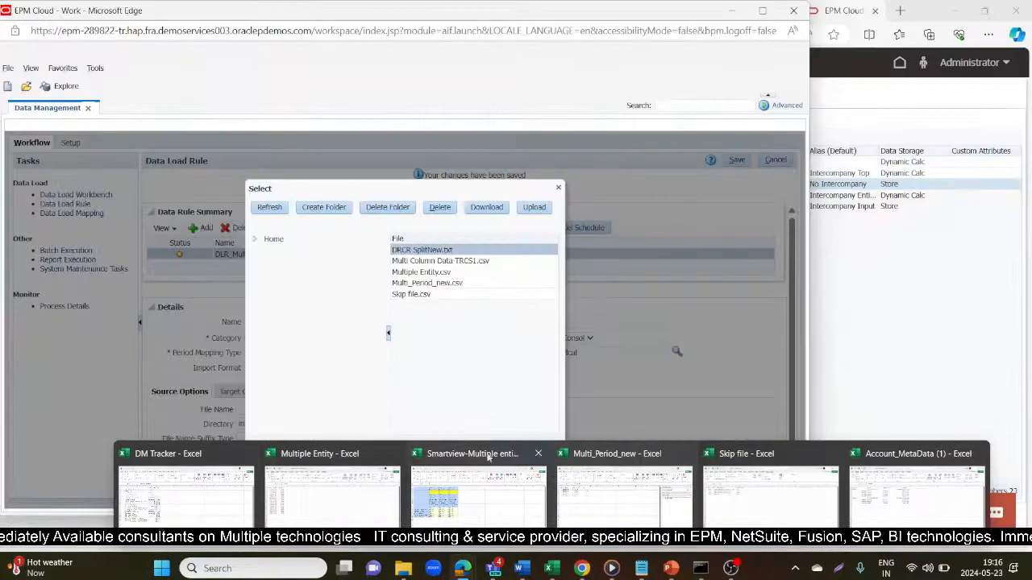
- Select Multi_Period_new.csv as the rule's source file and save the rule
left_click(439, 283)
left_click(512, 451)
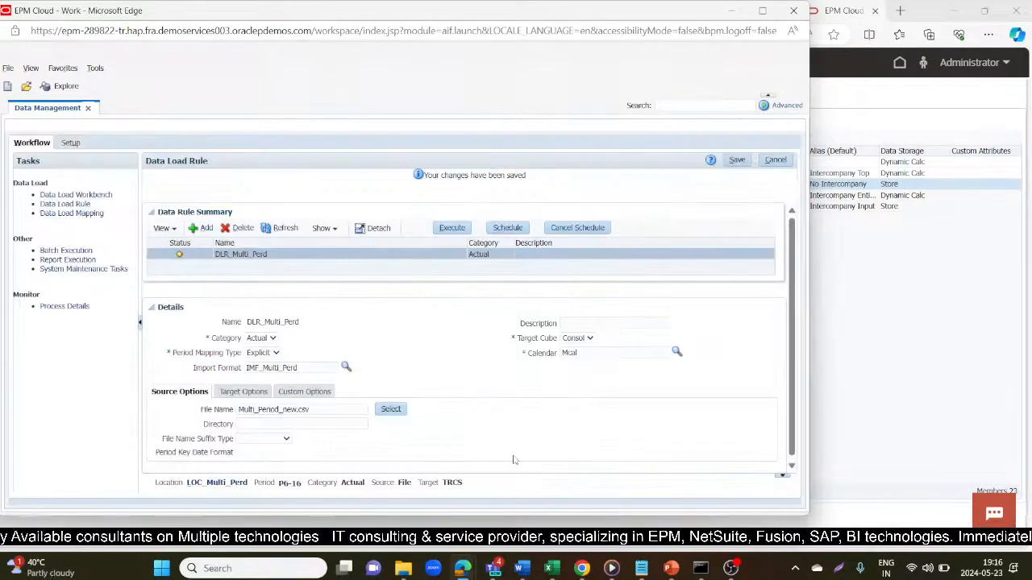
left_click(735, 160)
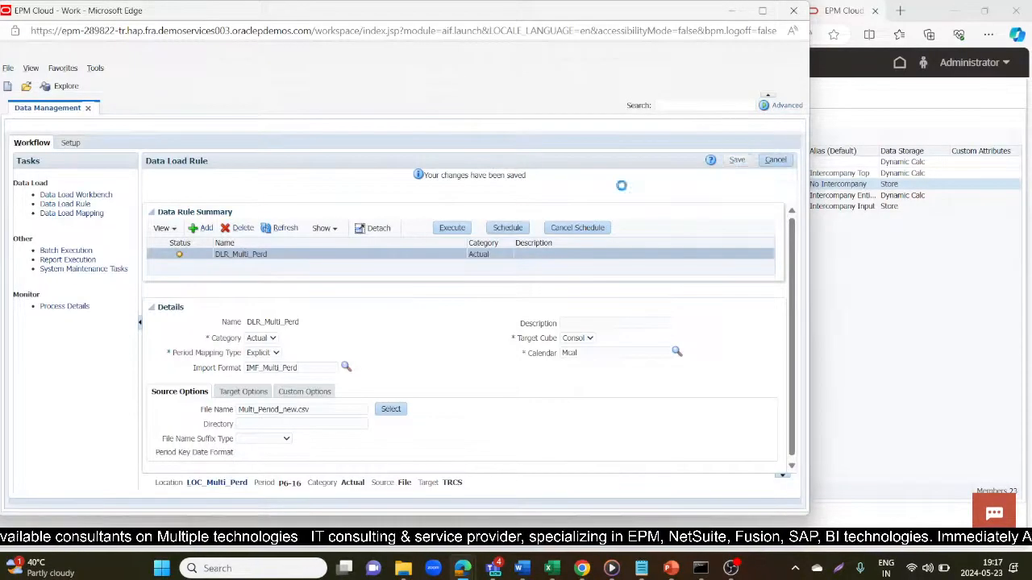
- Execute the rule with Import from Source for period P6-16
left_click(448, 228)
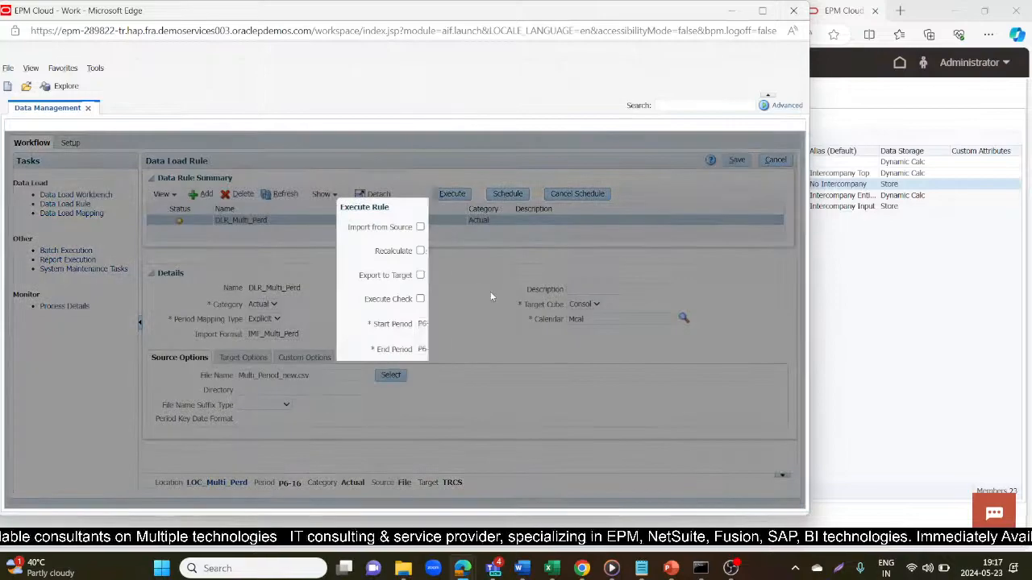
left_click(420, 227)
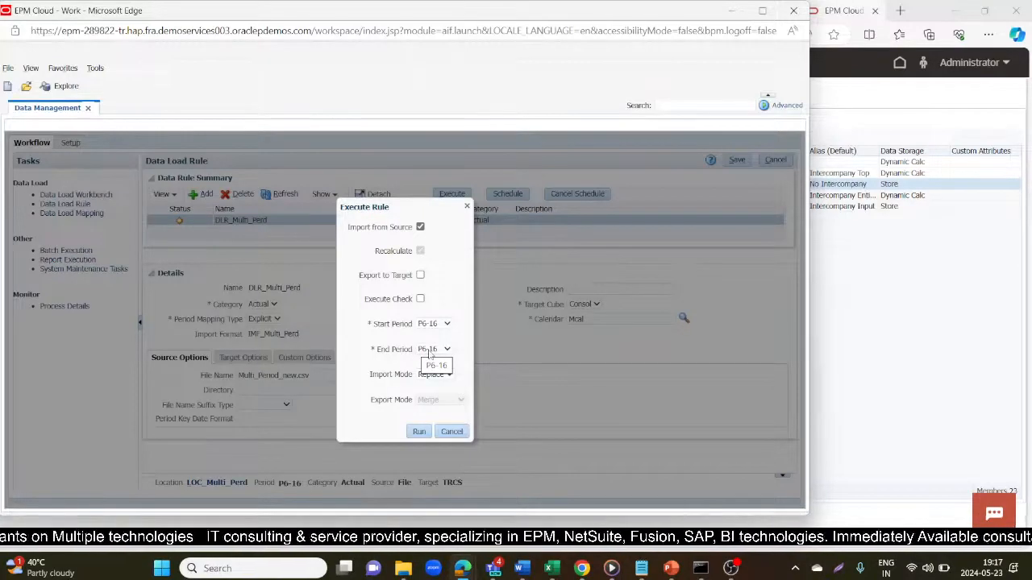
left_click(425, 433)
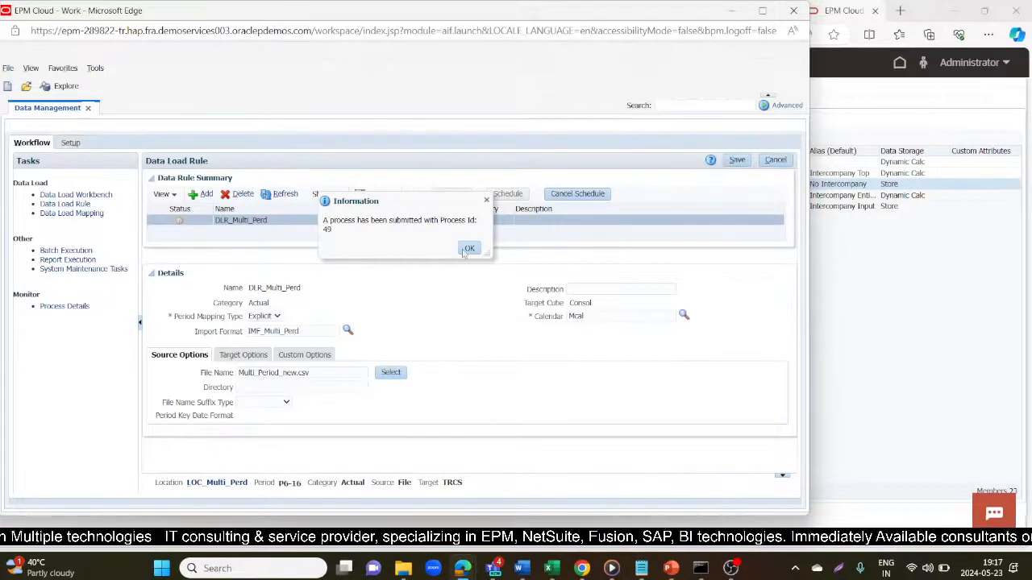
left_click(469, 247)
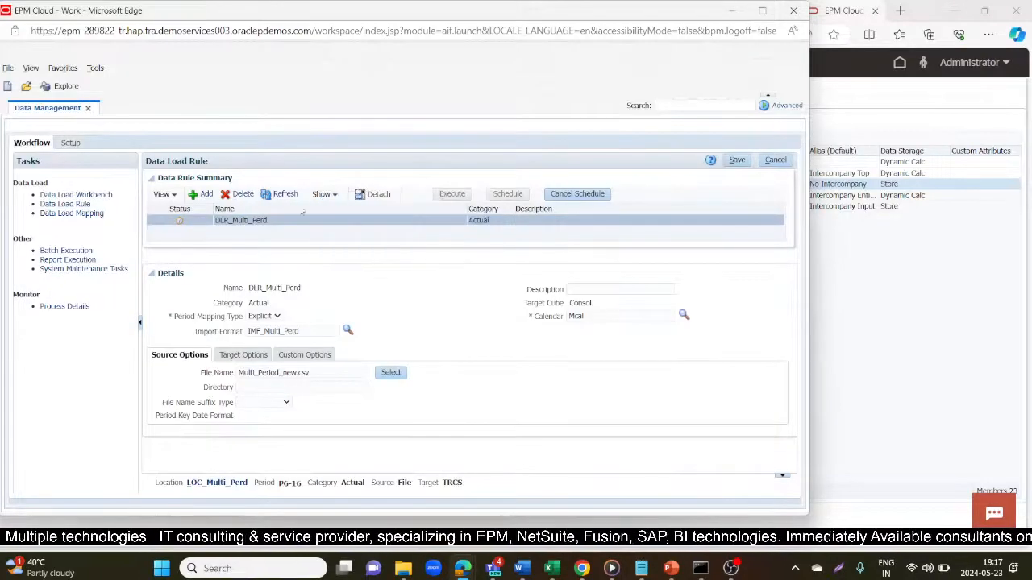
- Export the loaded data from the Data Load Workbench in Replace mode
left_click(80, 194)
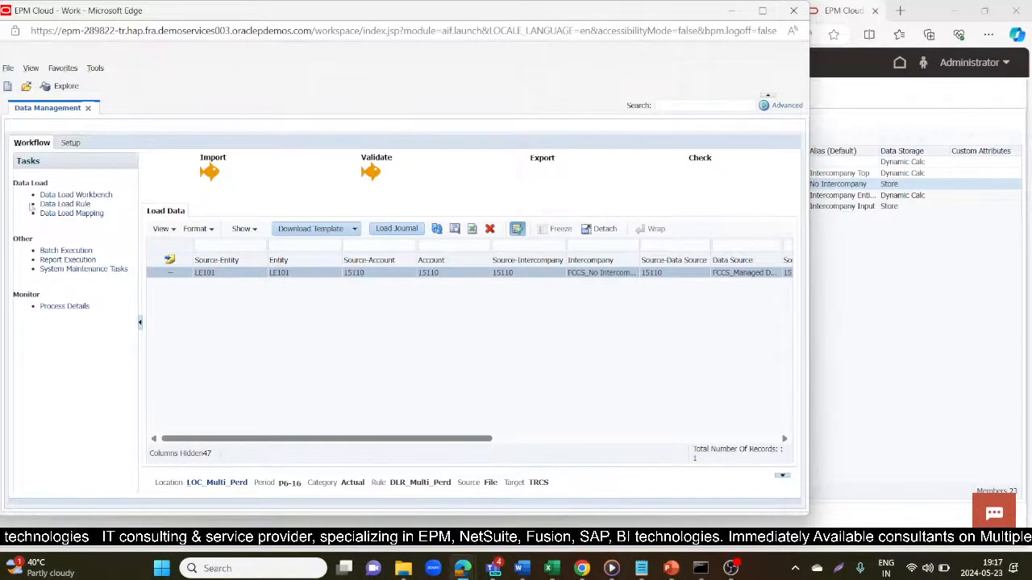
left_click(539, 159)
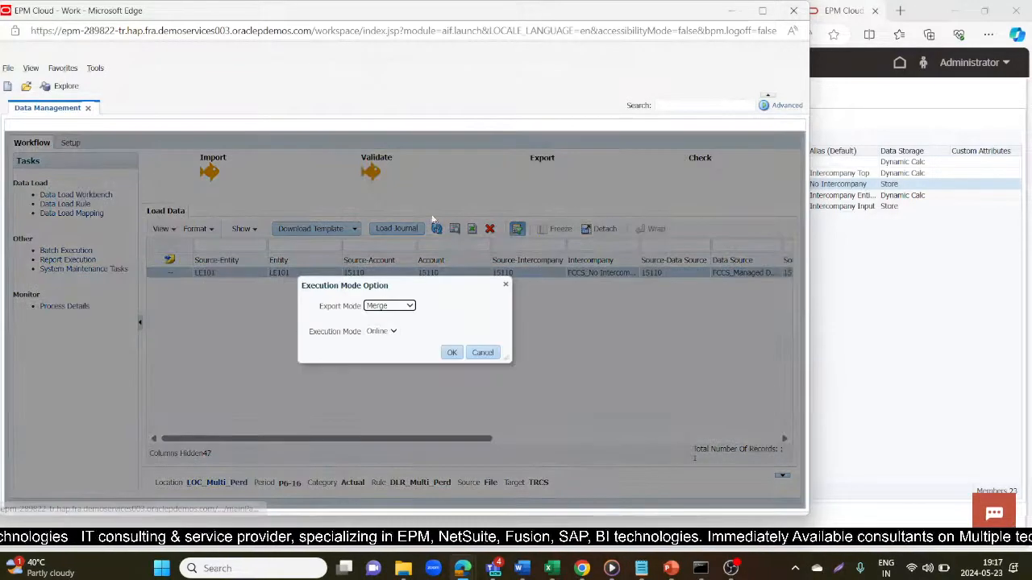
left_click(376, 310)
left_click(379, 339)
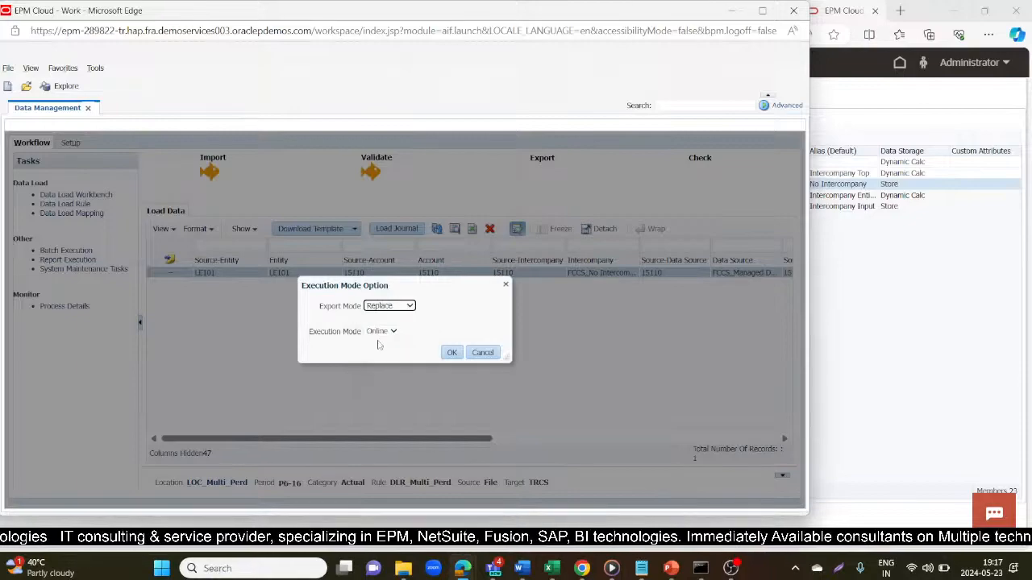
left_click(451, 353)
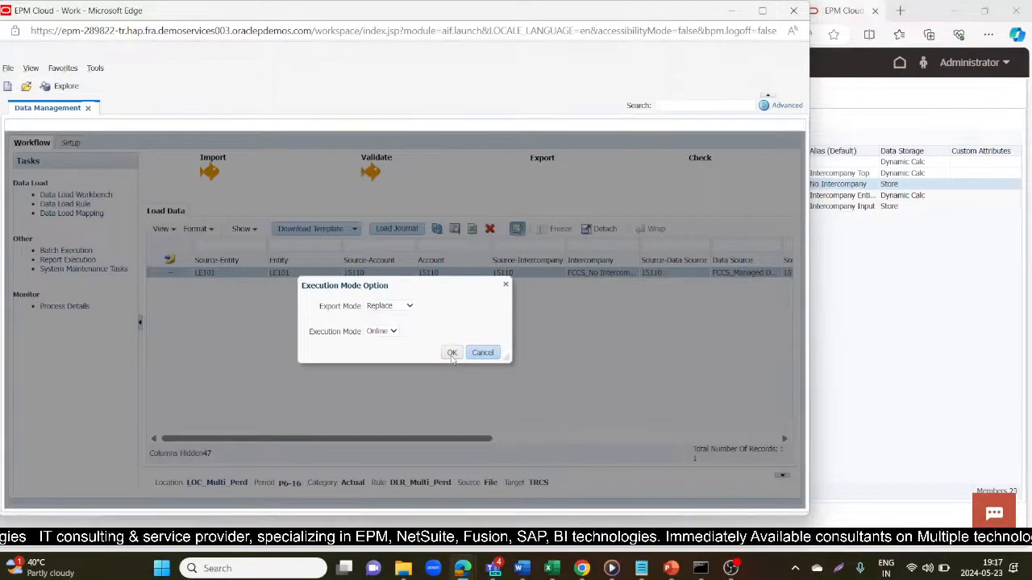
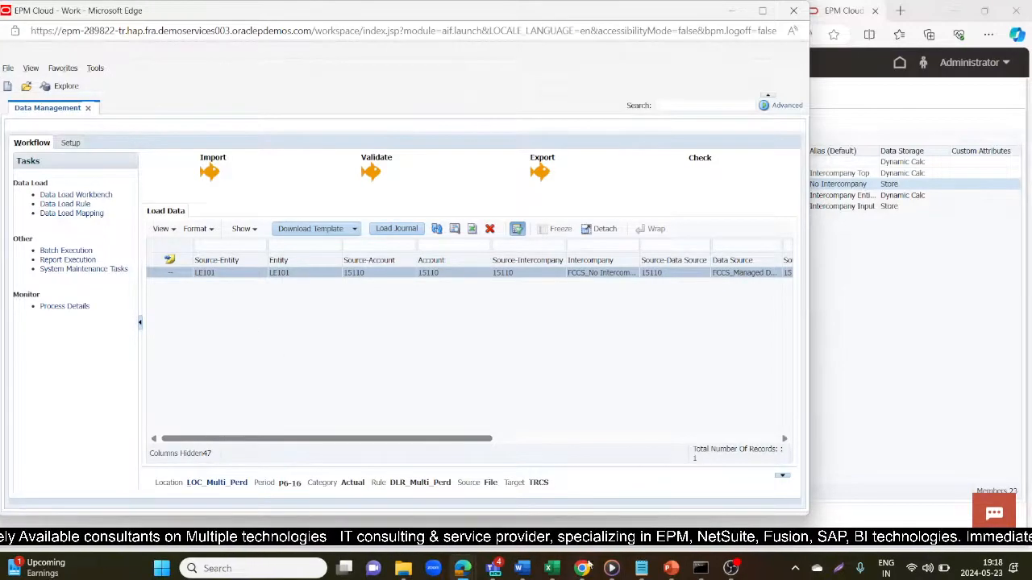
- Bring the Multi_Period_new source workbook forward in Excel
mouse_move(559, 570)
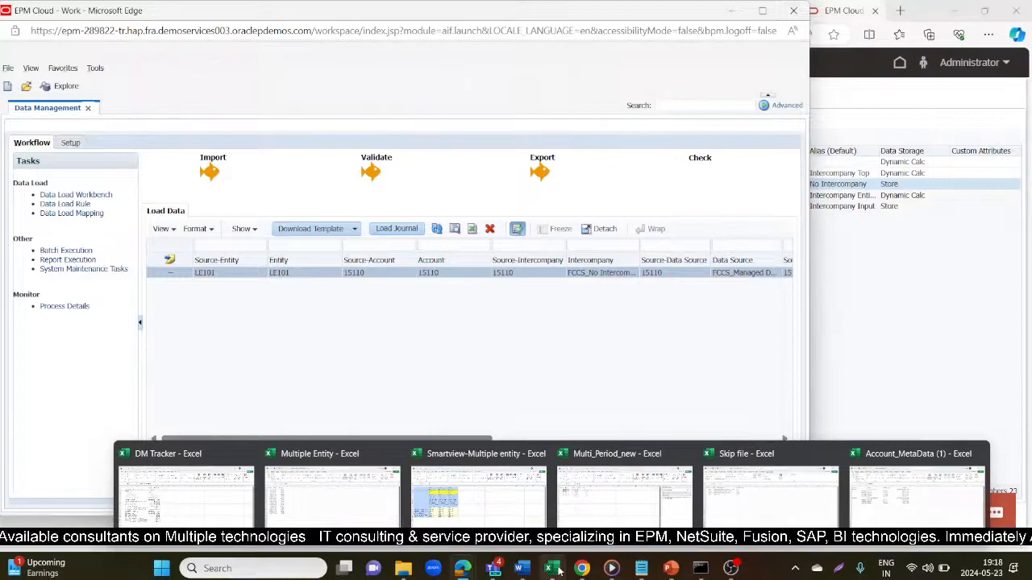
left_click(620, 488)
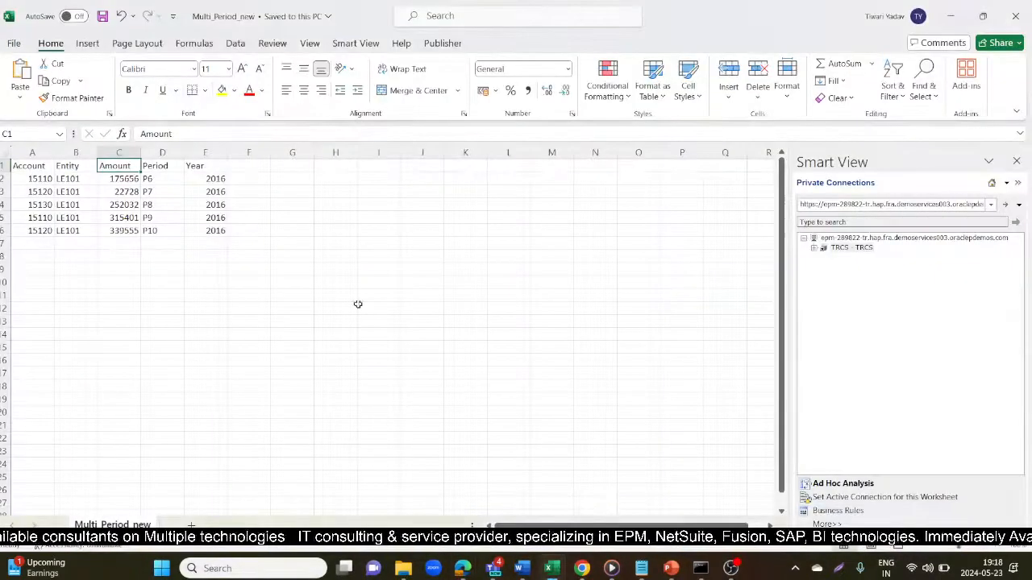
- Compare source row 2 (15110, LE101, 175656, P6, 2016) with Data Management's 175,656 Amount
left_click(68, 179)
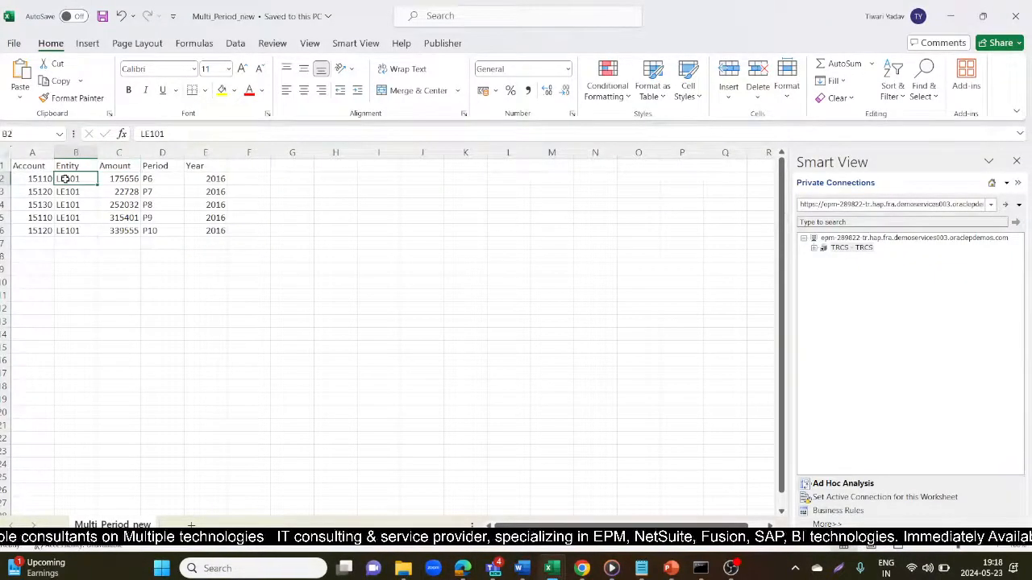
key("alt+Tab")
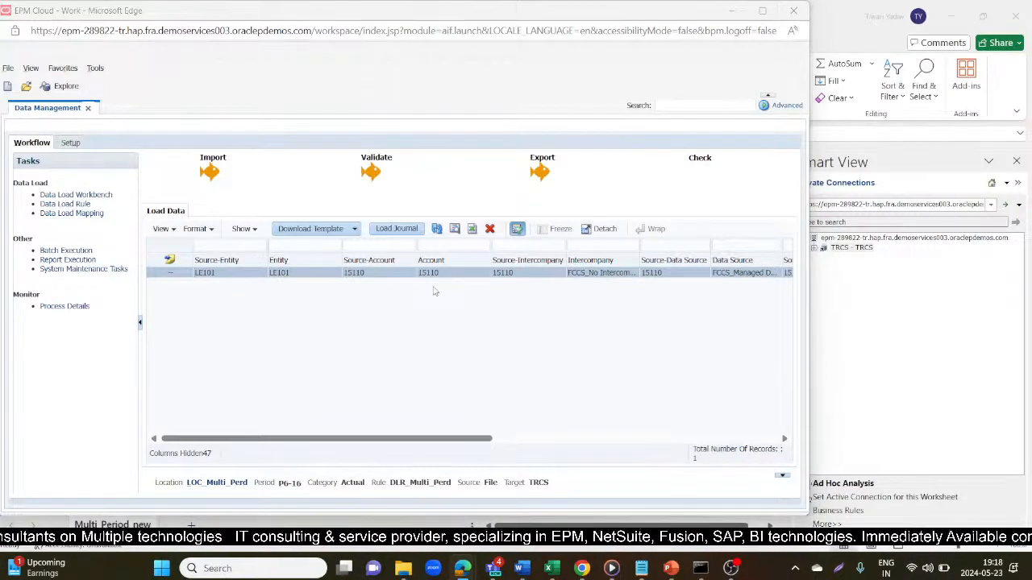
key("alt+Tab")
left_click(20, 178)
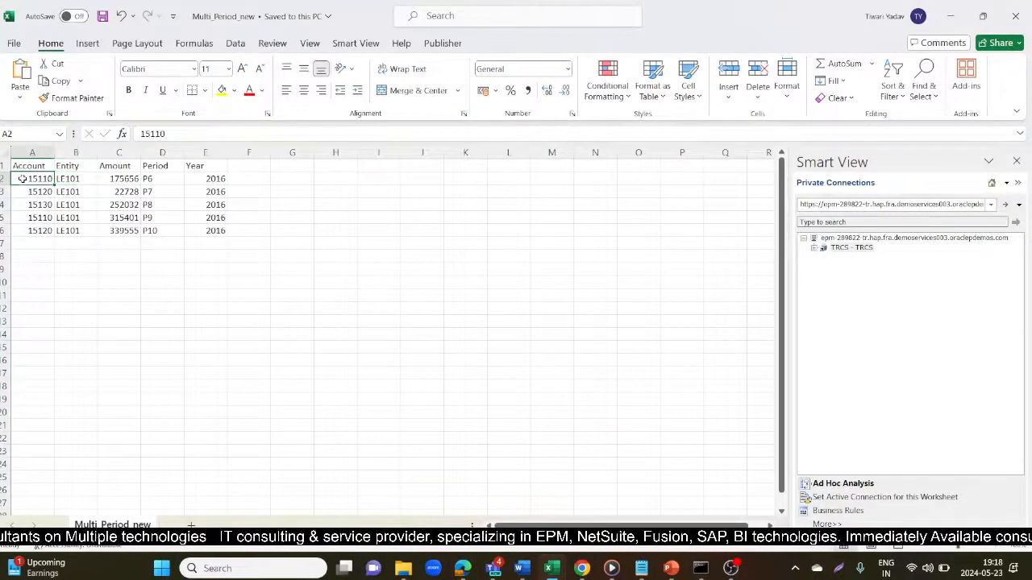
left_click(129, 178)
key("Right")
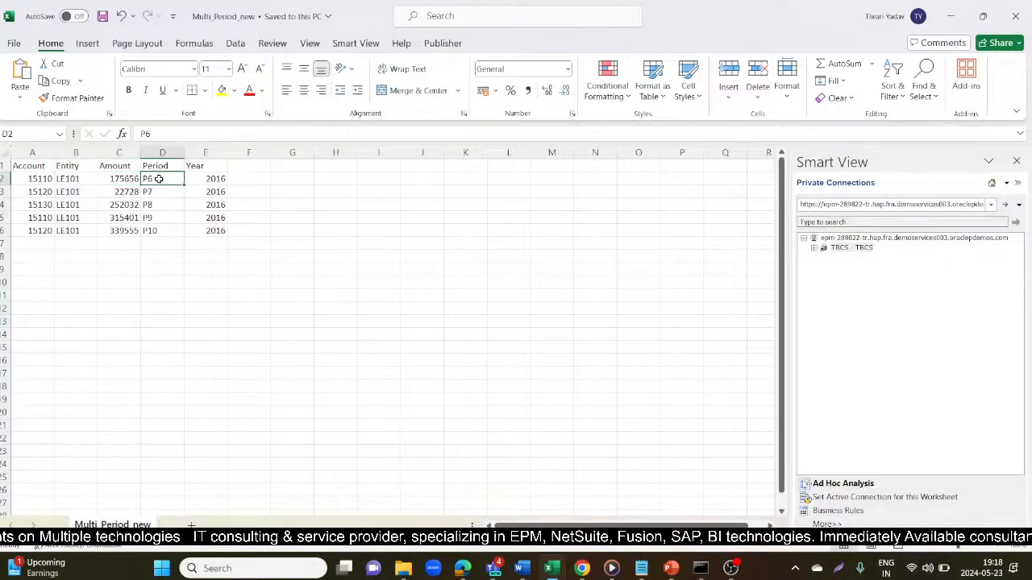
key("Right")
left_click(130, 178)
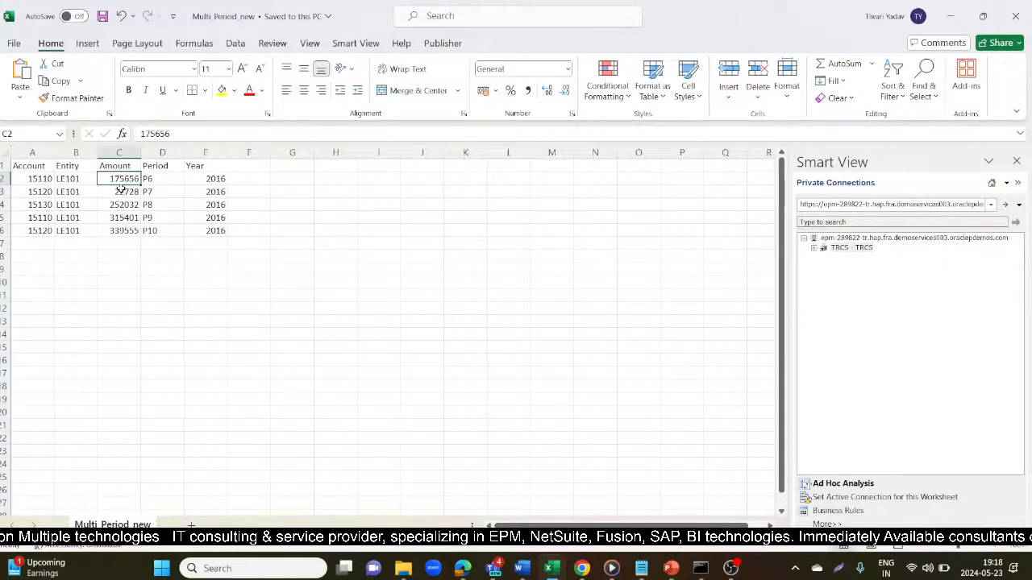
key("alt+Tab")
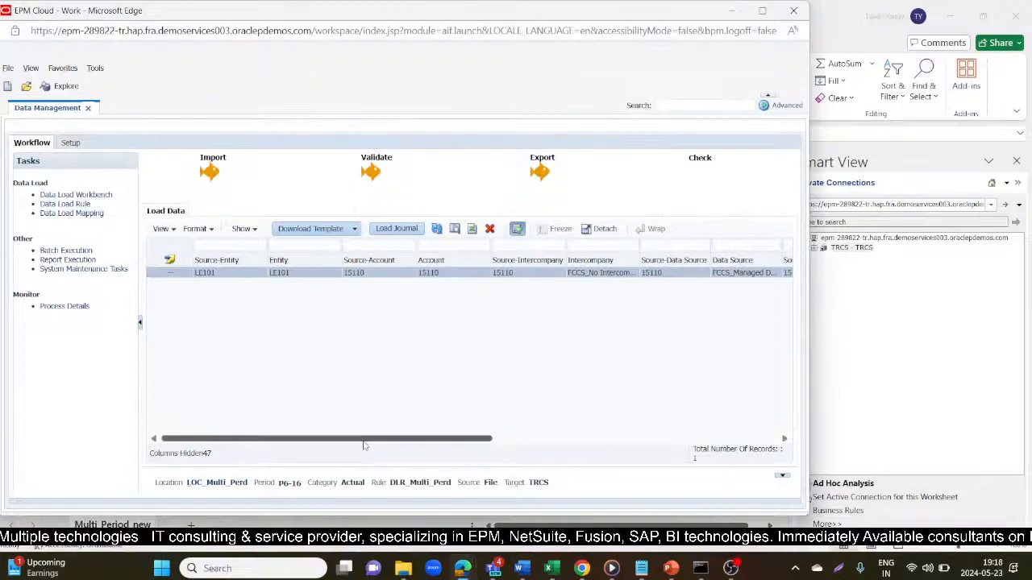
left_click_drag(390, 441, 722, 441)
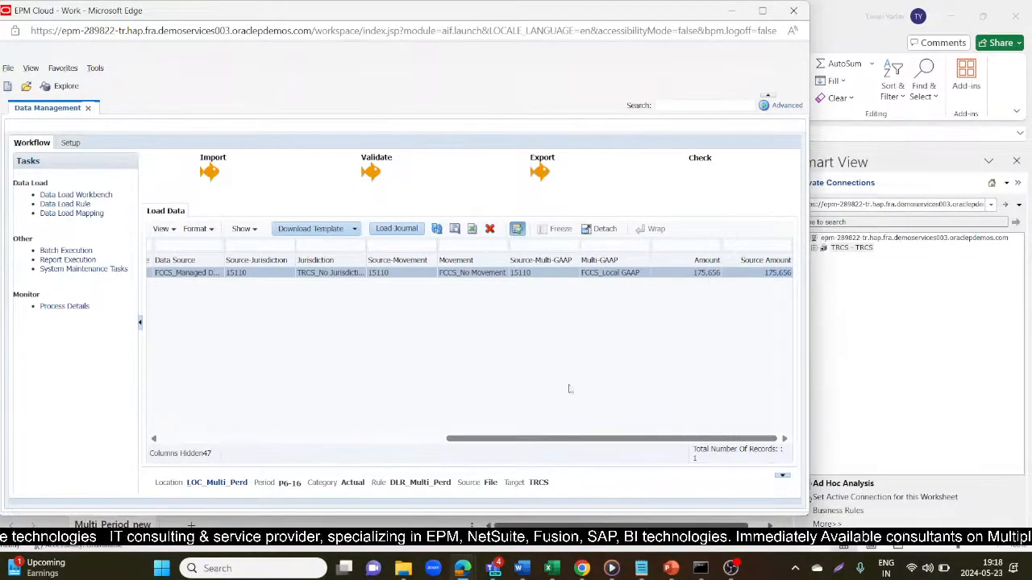
- Bring up the Smartview-Multiple entity workbook's ad hoc sheet
mouse_move(551, 570)
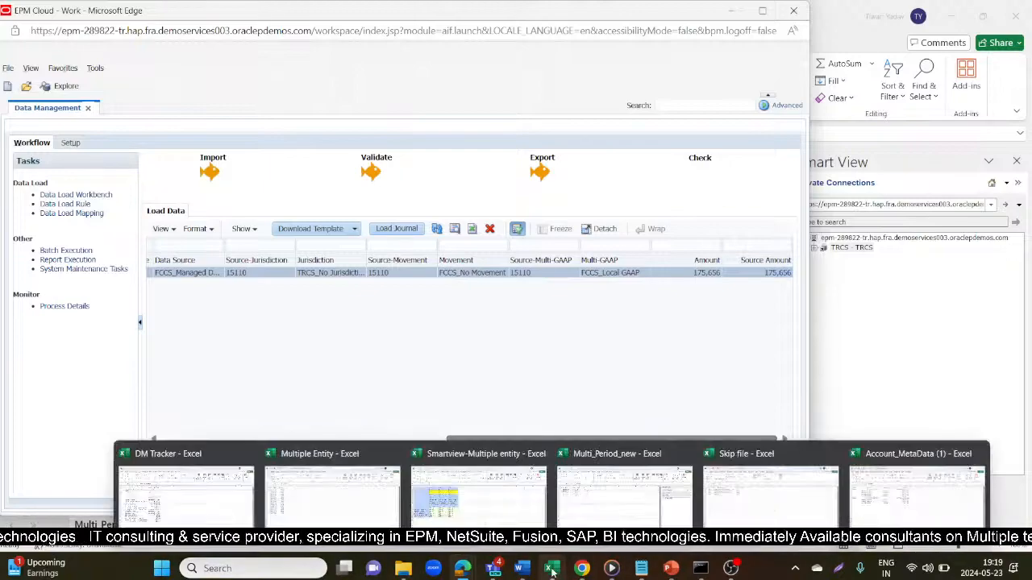
left_click(478, 488)
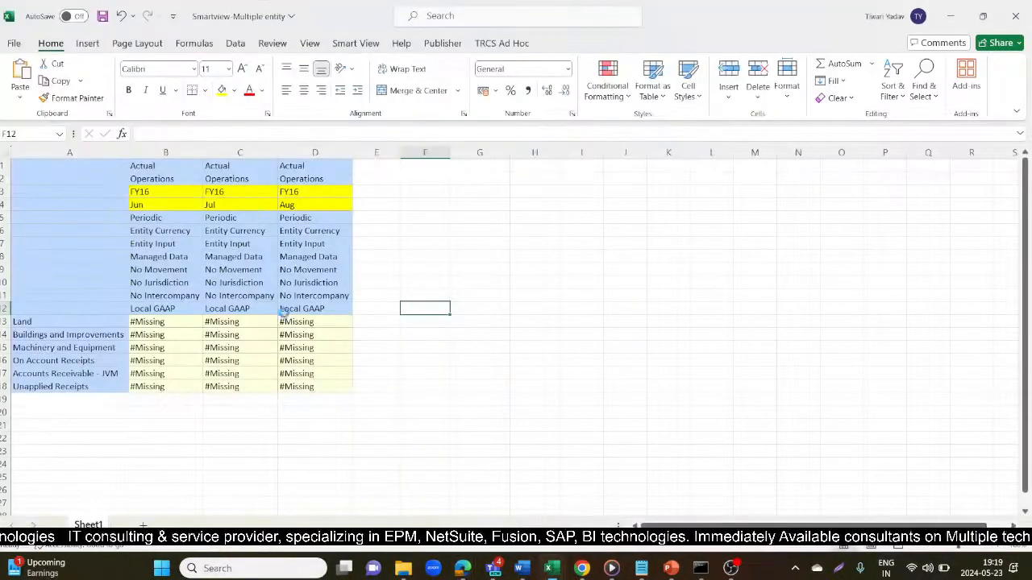
left_click(465, 246)
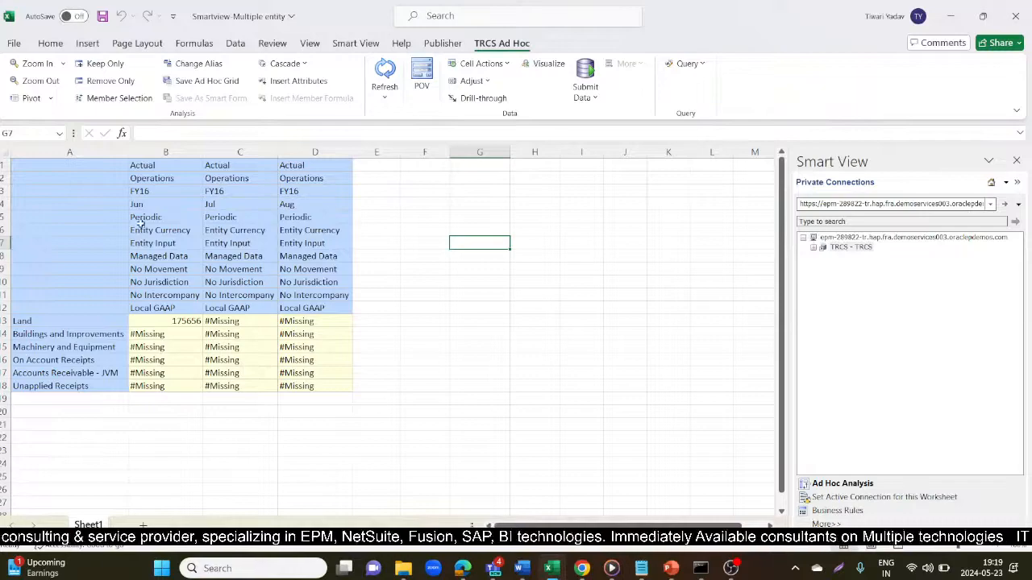
- Review the Jun column's members: Operations, FY16, Jun, Periodic, Entity Currency, Entity Input, Managed Data
left_click(151, 152)
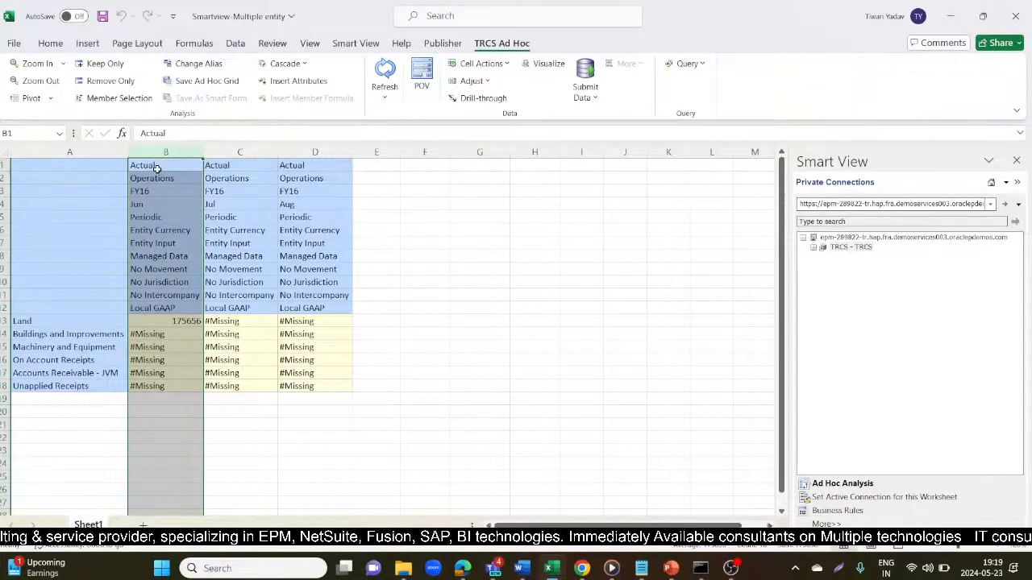
left_click(168, 179)
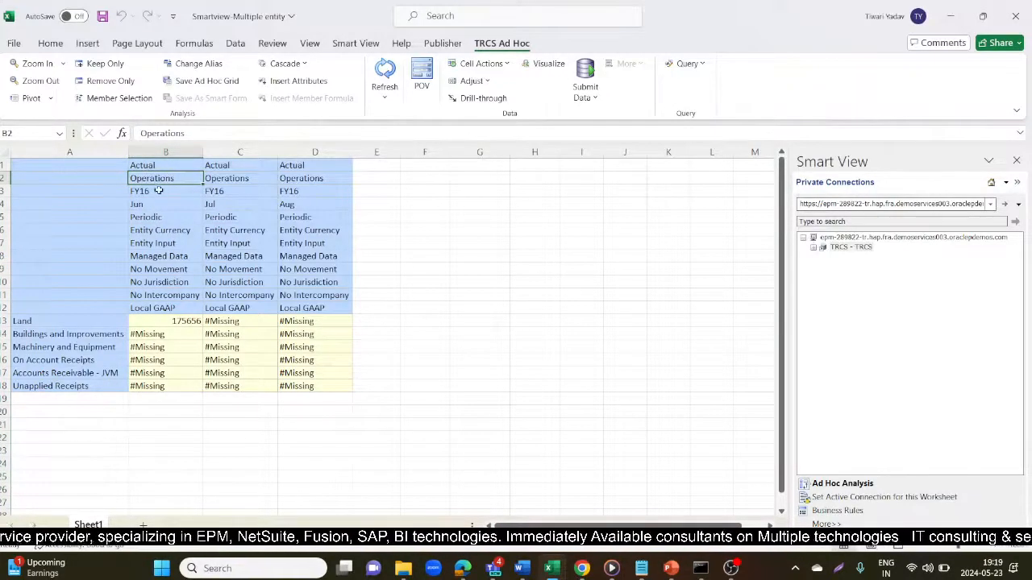
left_click(156, 192)
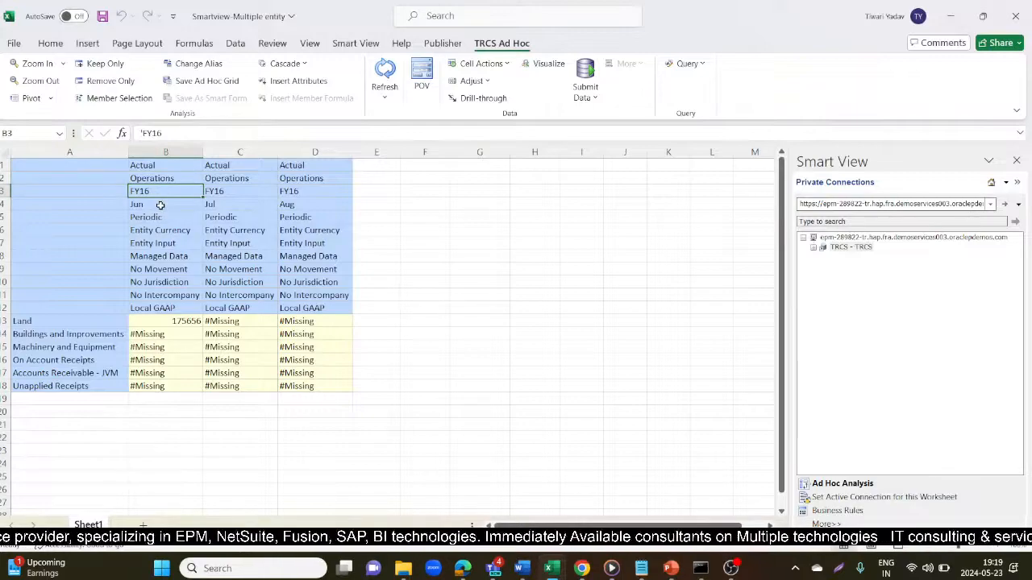
left_click(155, 206)
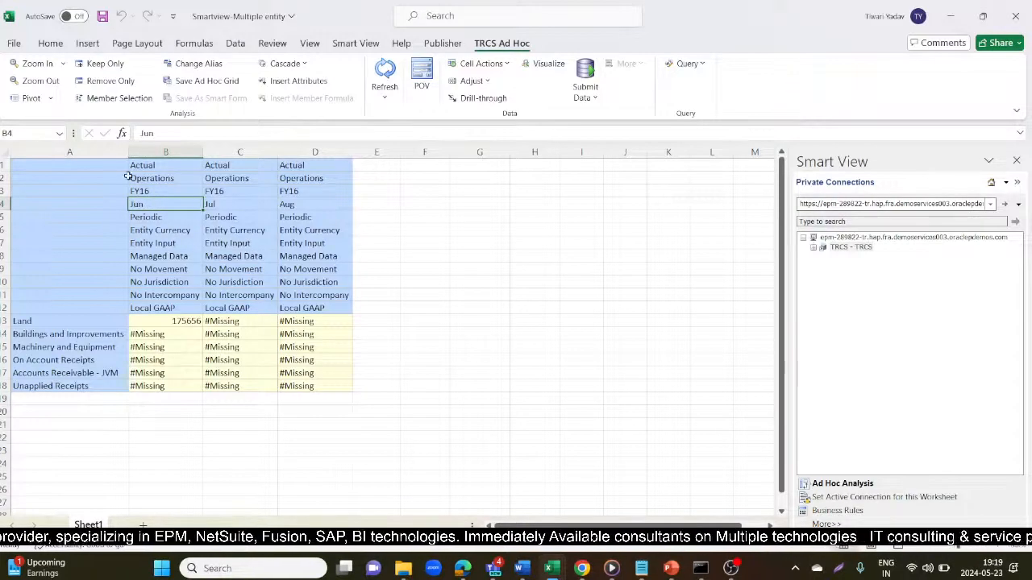
left_click(160, 216)
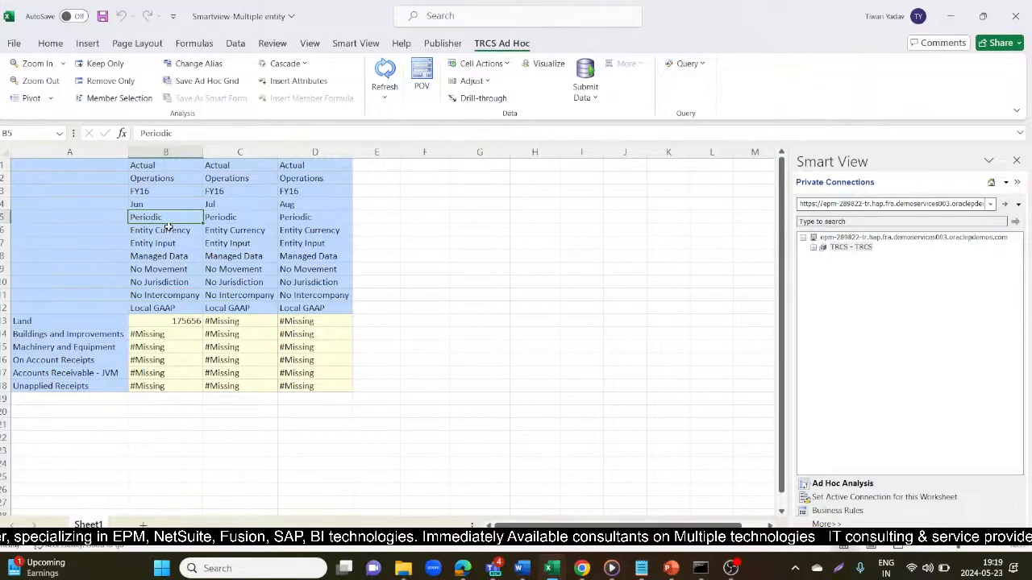
left_click(169, 229)
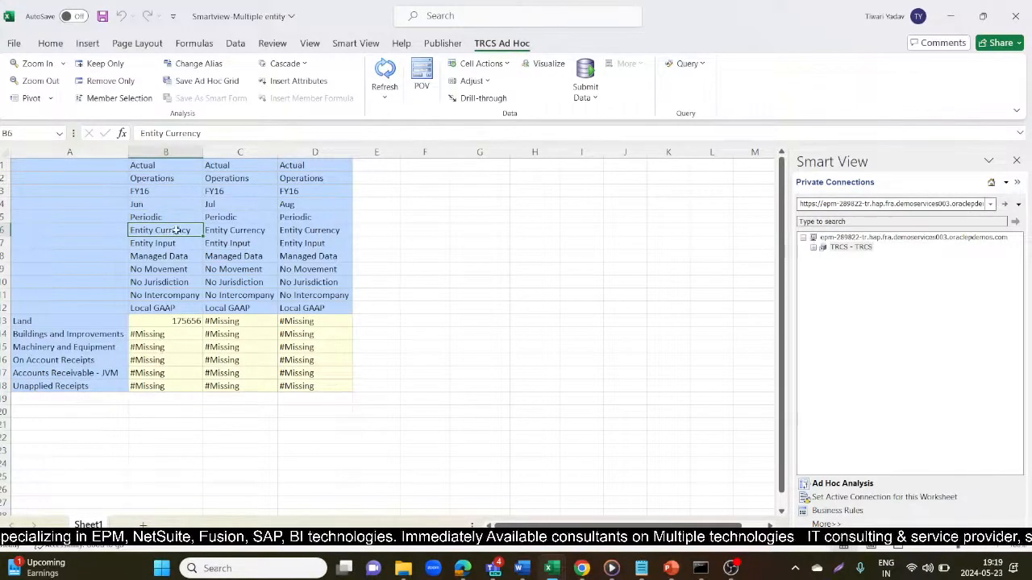
left_click(160, 245)
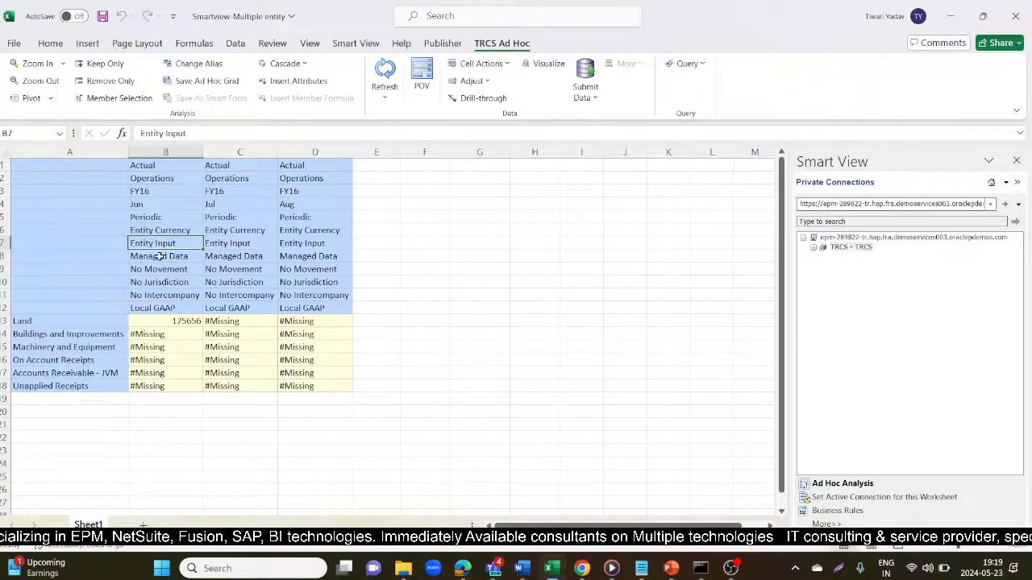
left_click(159, 256)
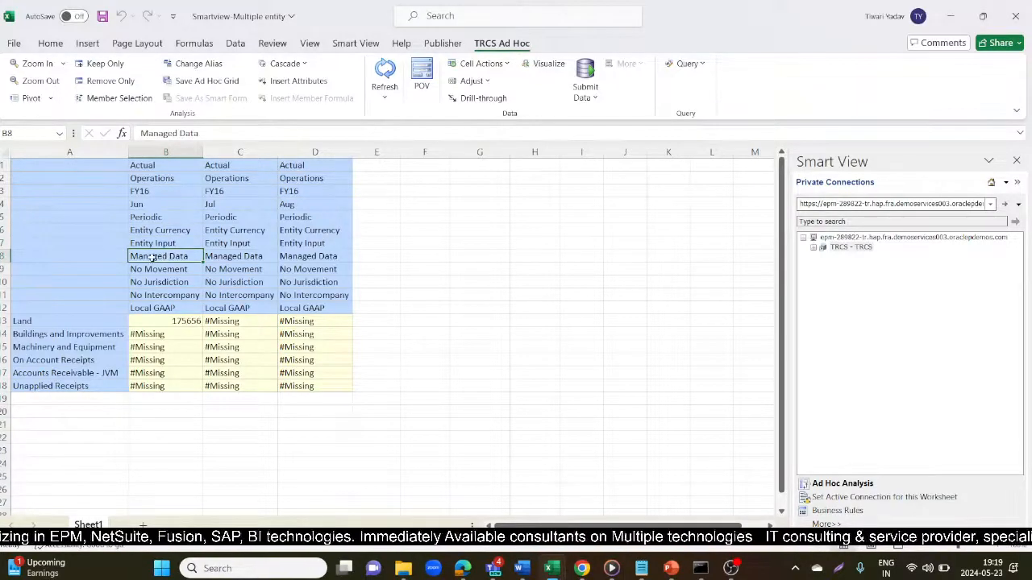
- Check No Movement, No Jurisdiction, No Intercompany, Local GAAP, and Land's Jun value 175656
left_click(157, 270)
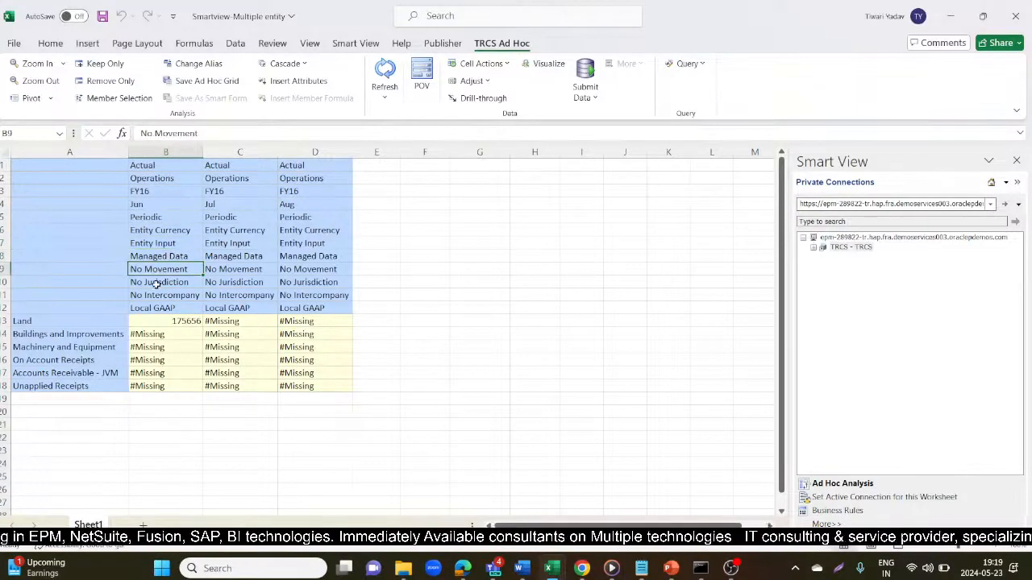
left_click(156, 284)
left_click(158, 297)
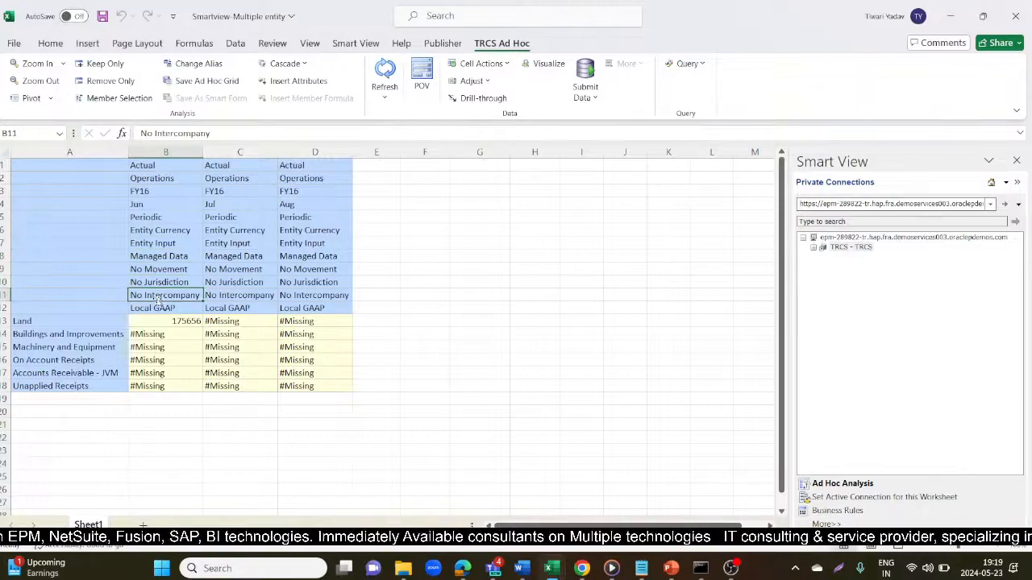
left_click(156, 309)
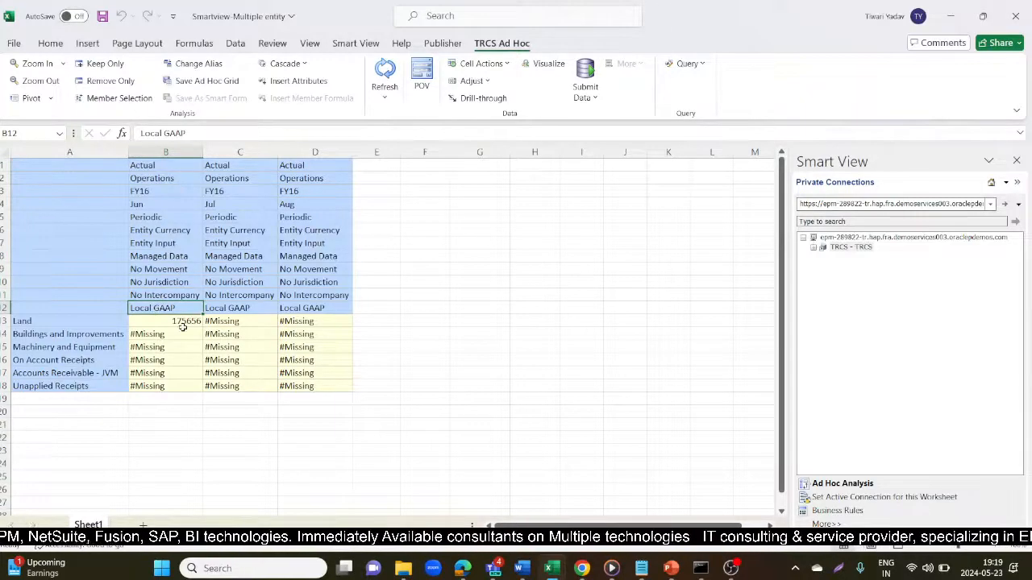
left_click(99, 322)
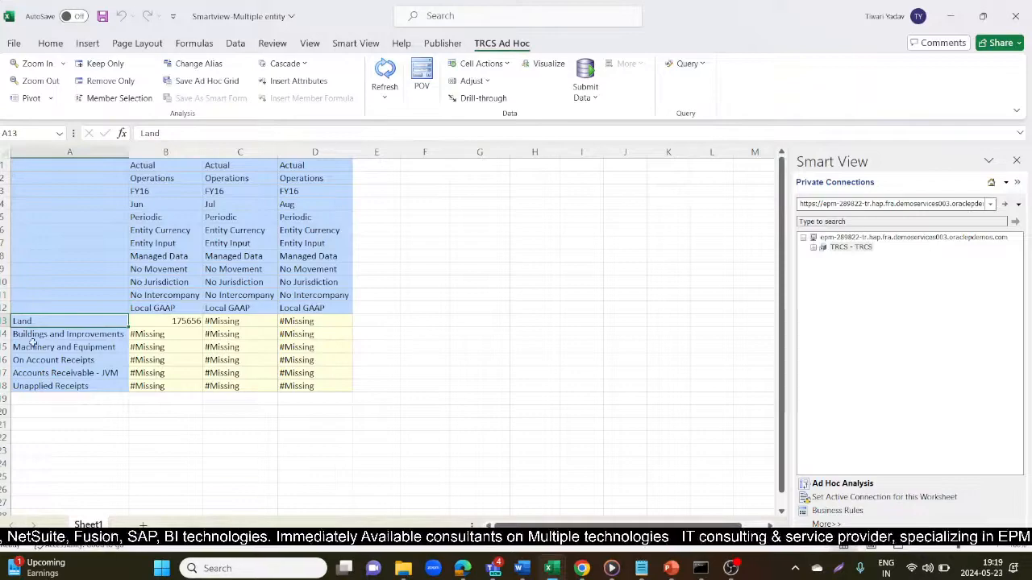
left_click(144, 323)
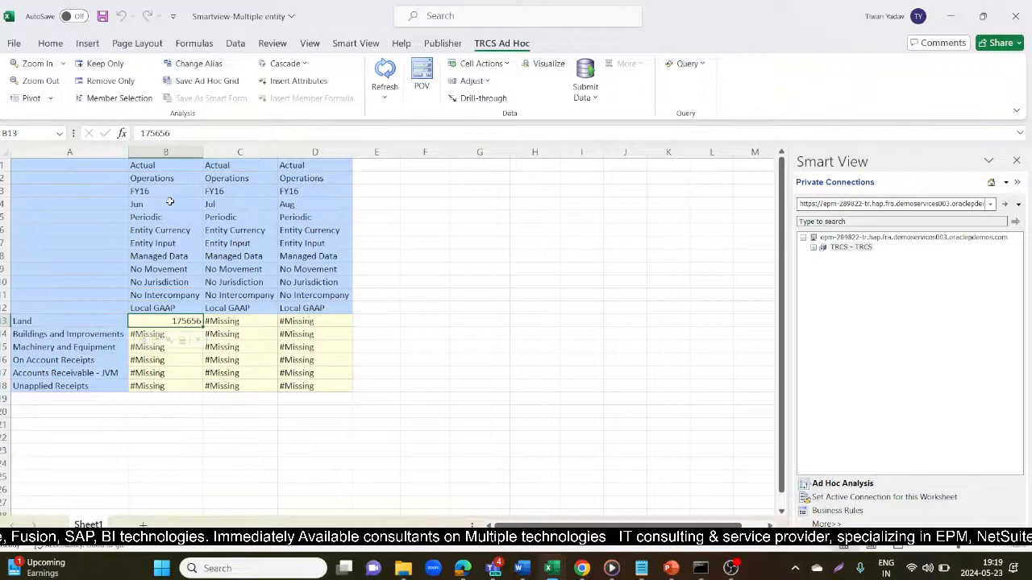
- Compare the Jun and Jul period headers in the grid
left_click(239, 206)
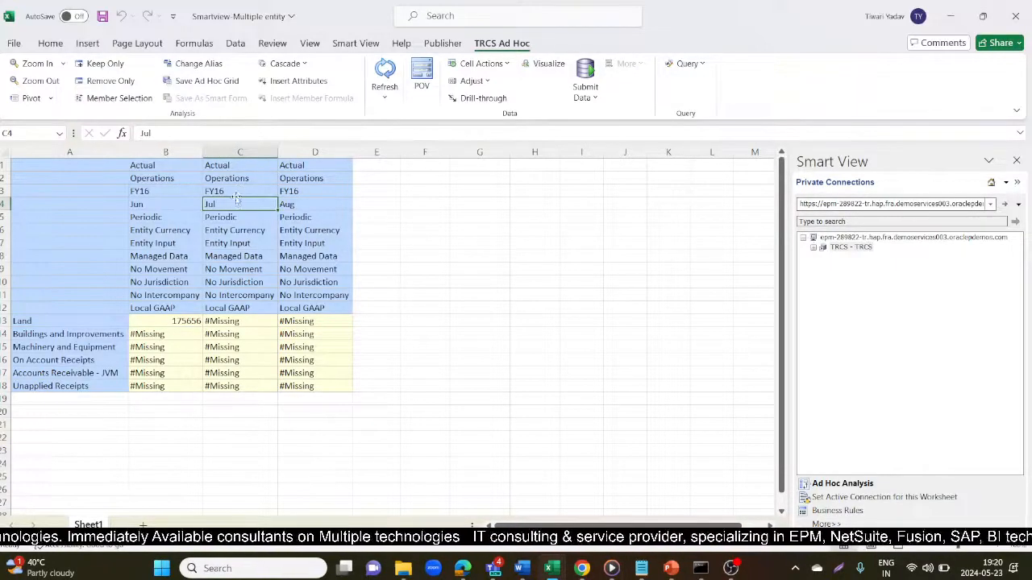
left_click(155, 204)
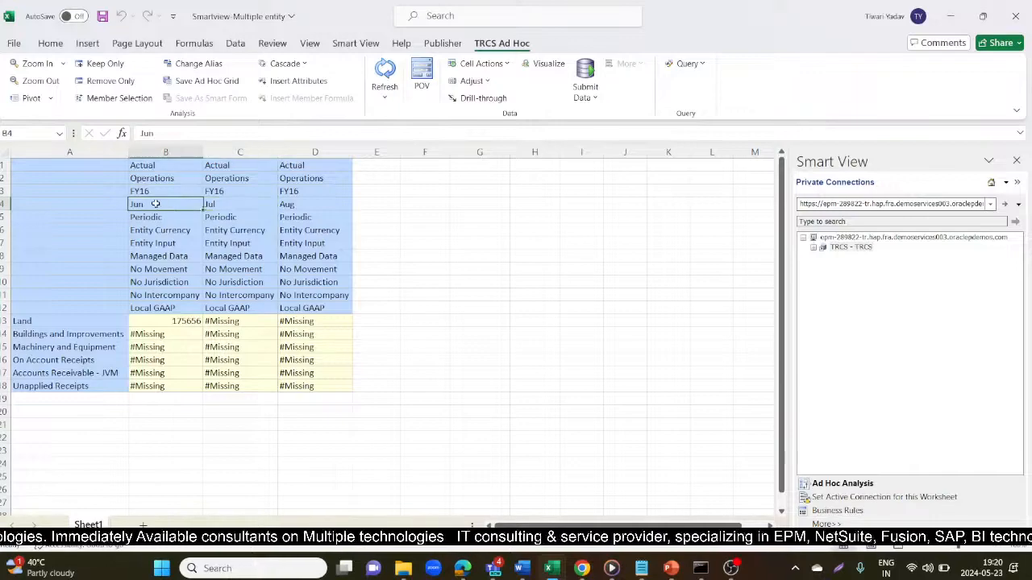
double_click(214, 206)
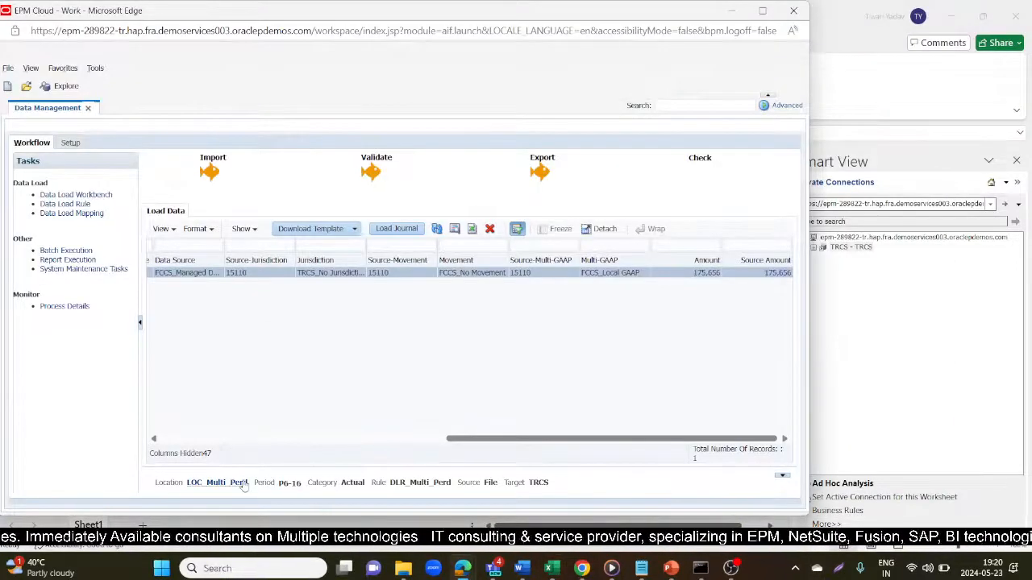
- Set the POV period to P7-16 and import Multi_Period_new.csv in Replace mode
left_click(244, 482)
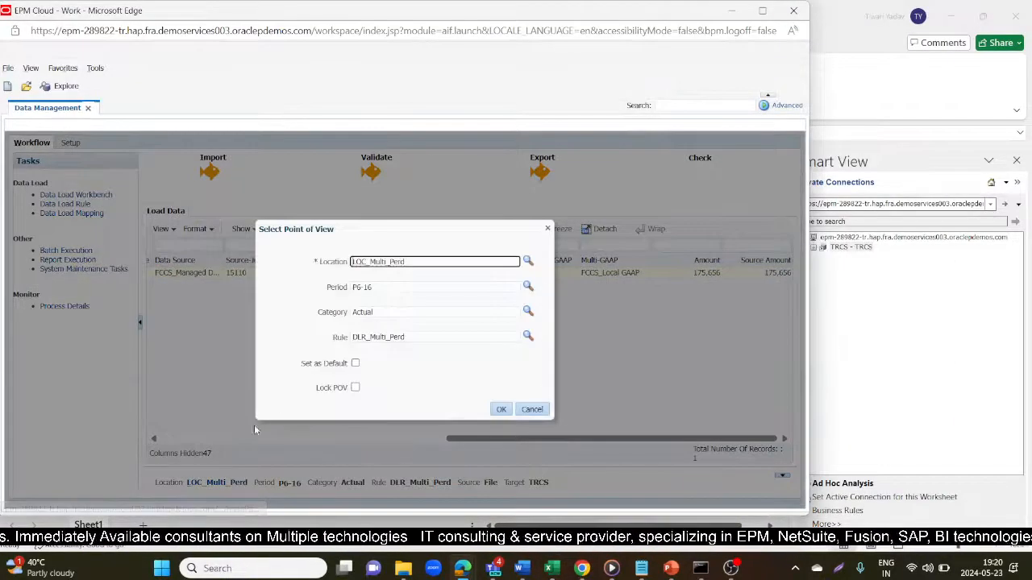
left_click(528, 288)
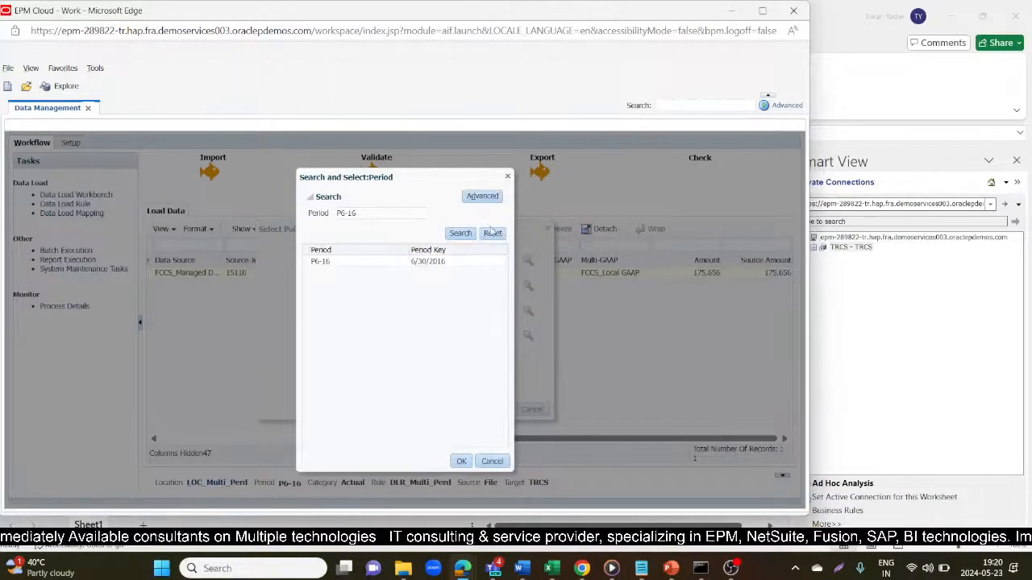
left_click(488, 233)
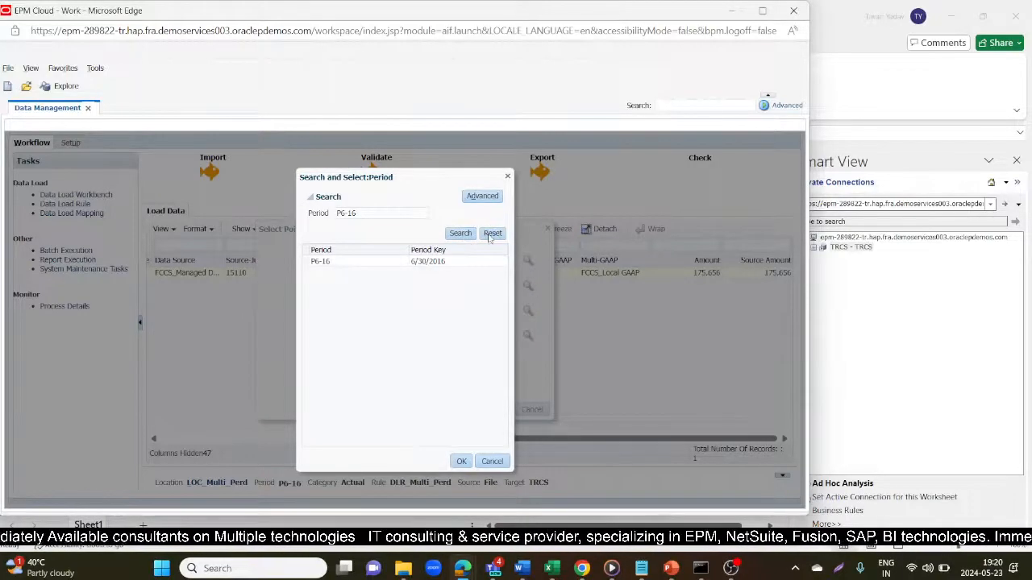
left_click(460, 233)
left_click(392, 214)
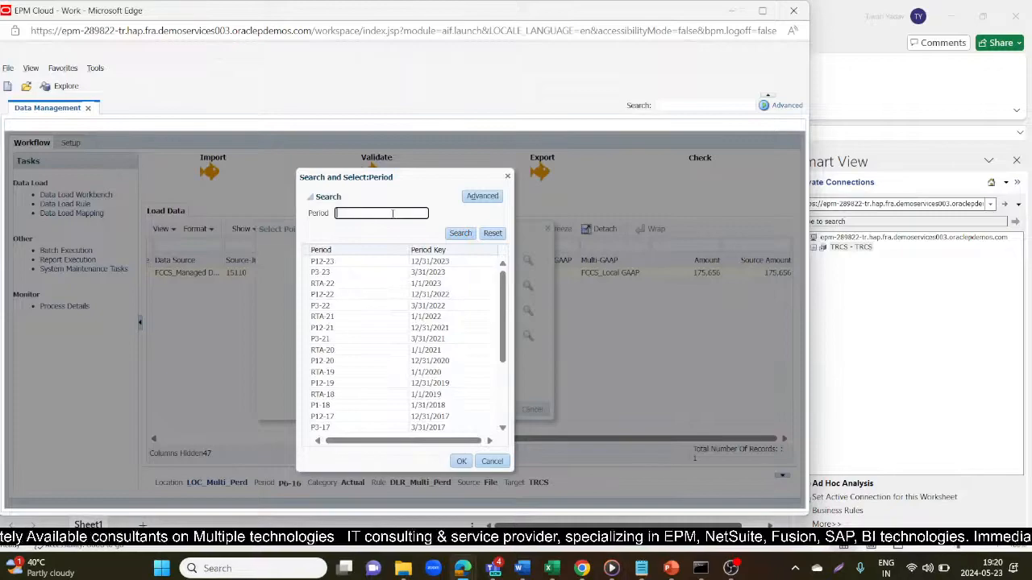
type("P7-16")
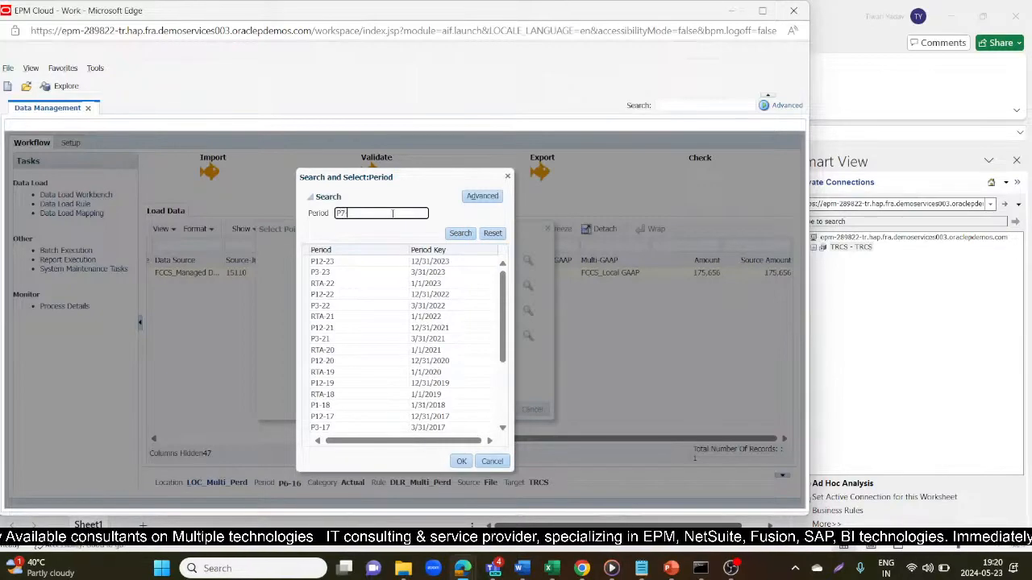
left_click(460, 233)
left_click(461, 461)
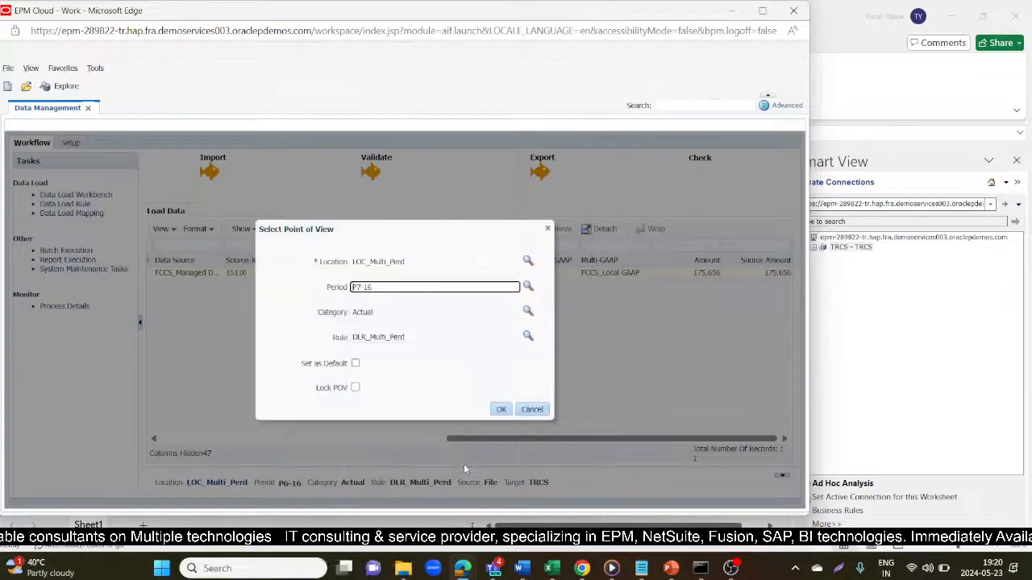
left_click(500, 410)
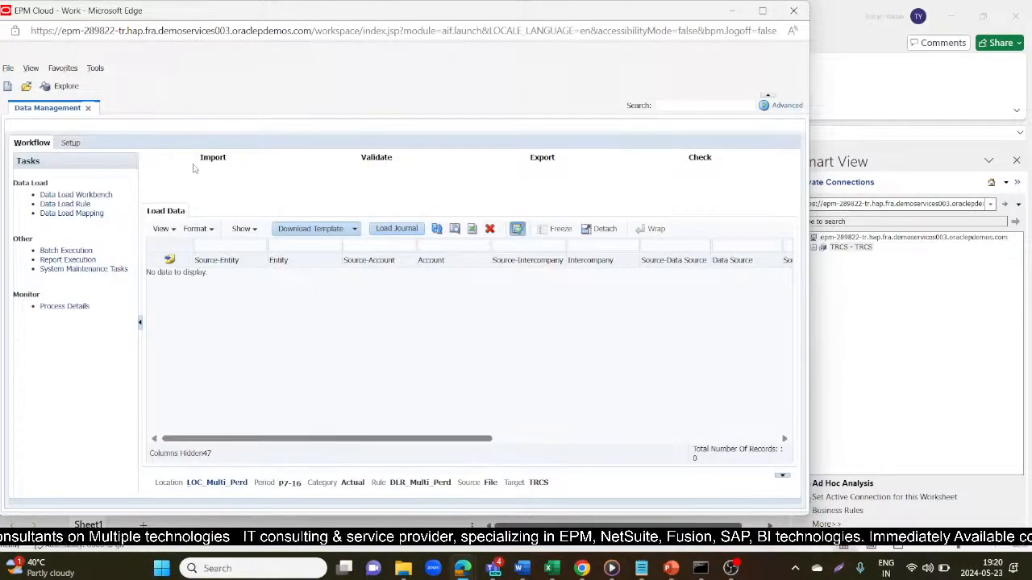
left_click(206, 159)
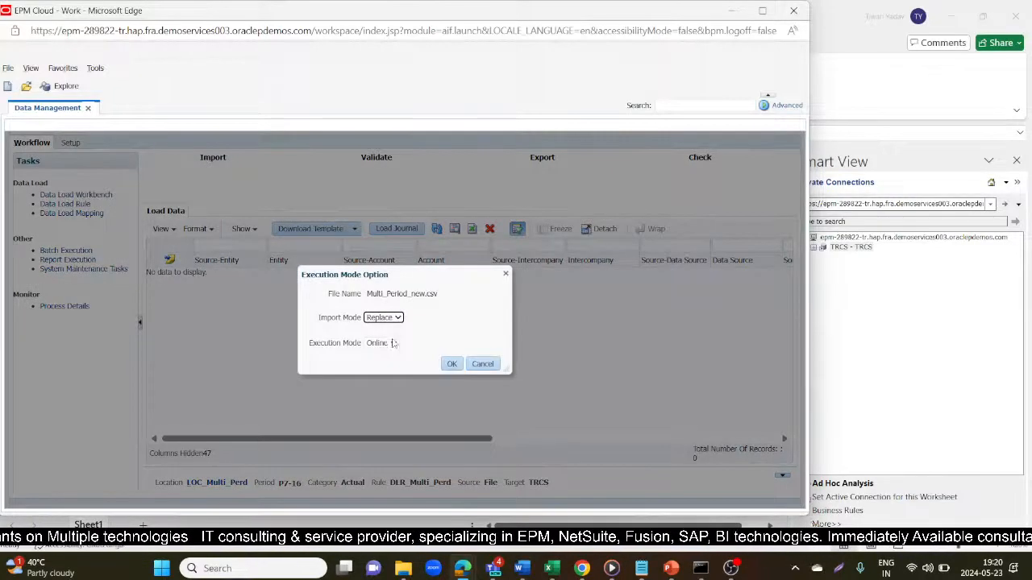
left_click(450, 365)
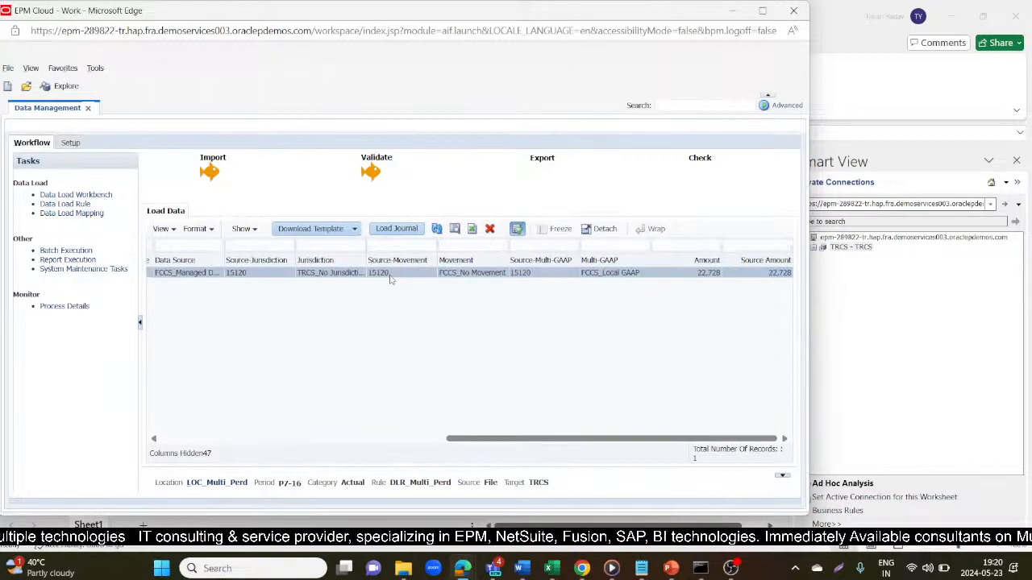
- Export the P7-16 data to TRCS with Export Mode set to Replace
left_click(530, 175)
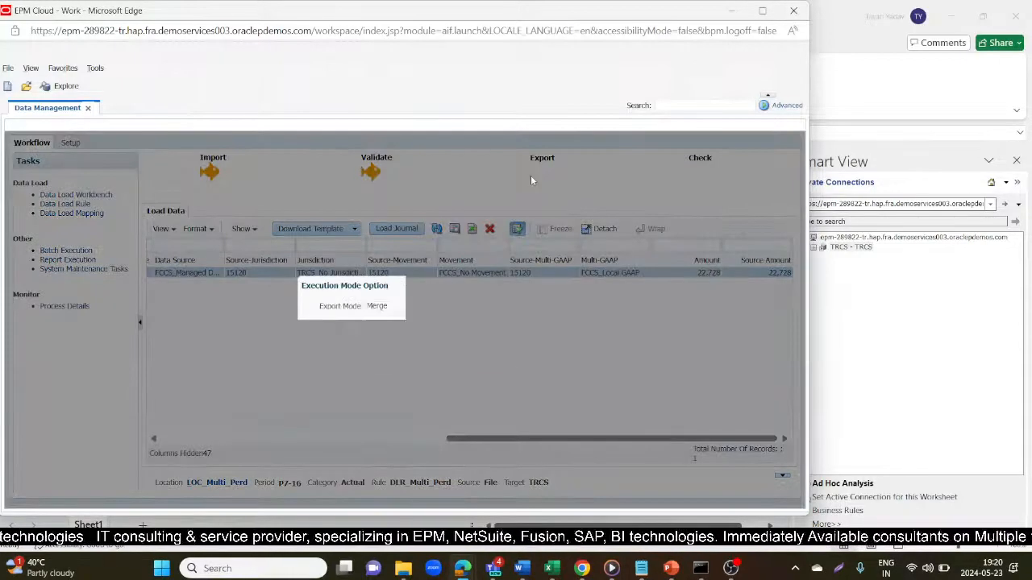
left_click(397, 306)
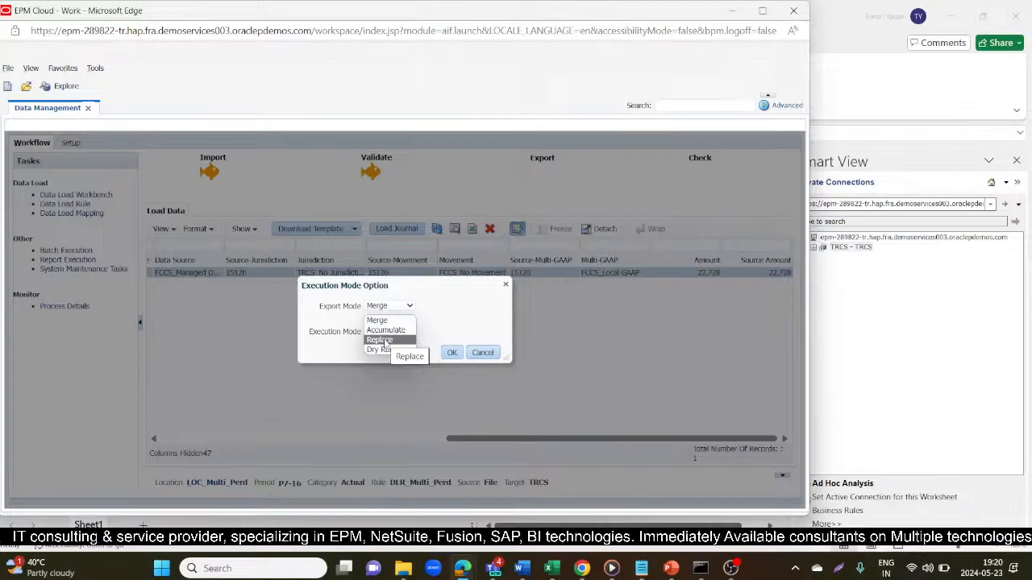
left_click(385, 341)
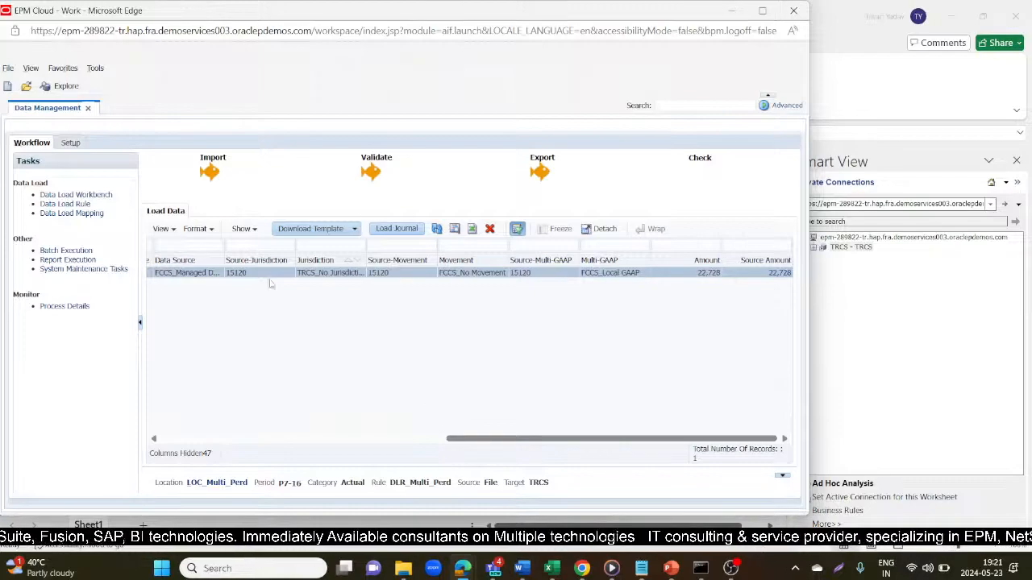
scroll(257, 286, "left", 10)
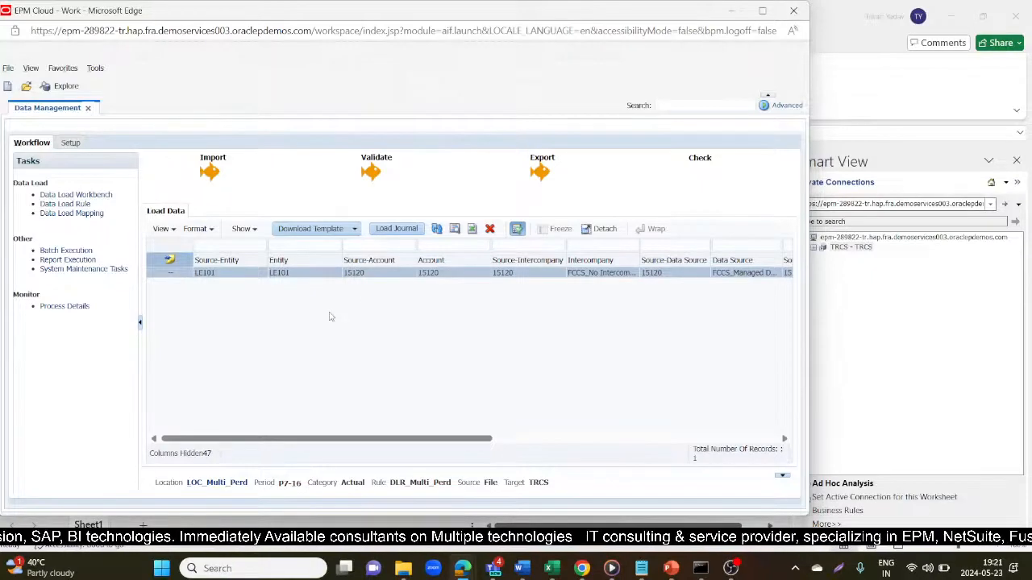
- Check the source file's P7 row values 15120, LE101, 22728 and 2016
key("alt+Tab")
key("alt+Tab")
key("alt+Tab")
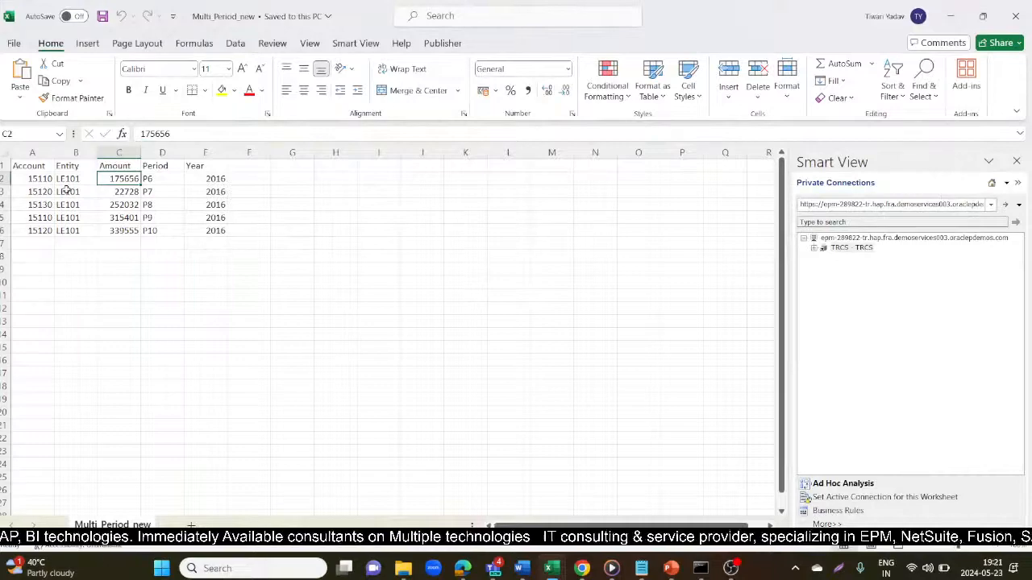
left_click(66, 190)
left_click(33, 192)
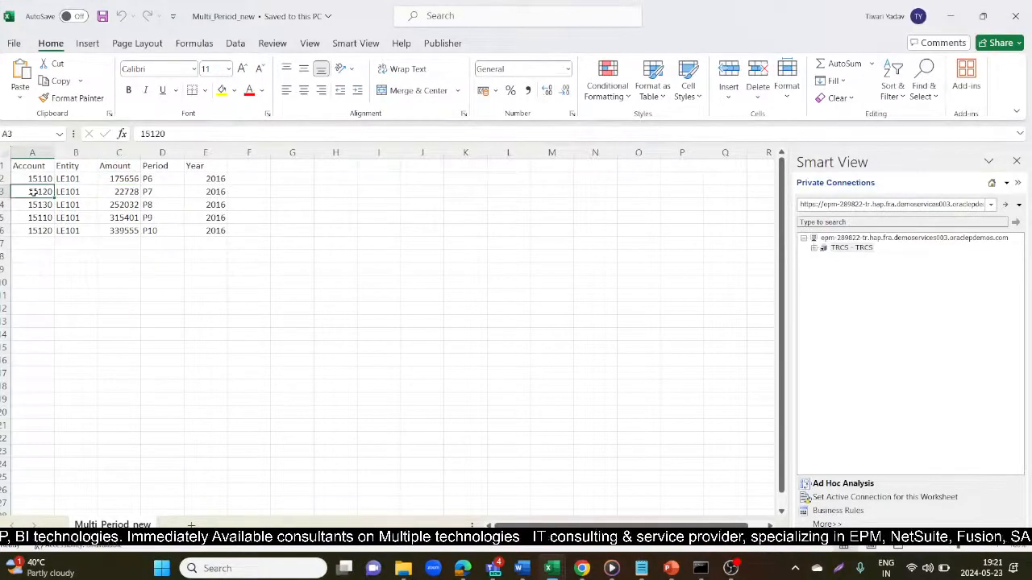
left_click(122, 192)
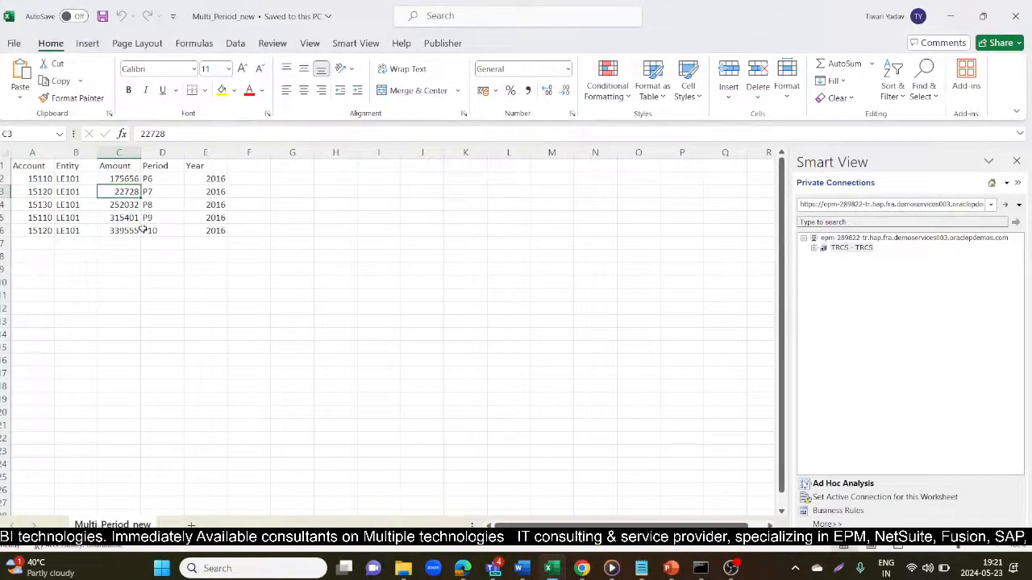
left_click(207, 295)
left_click(160, 191)
left_click(200, 191)
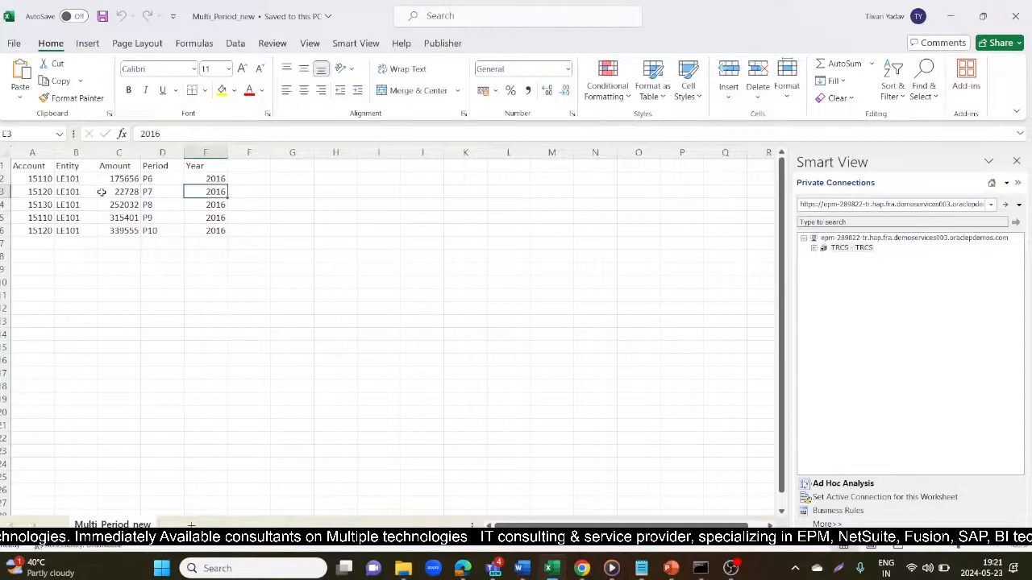
left_click(103, 192)
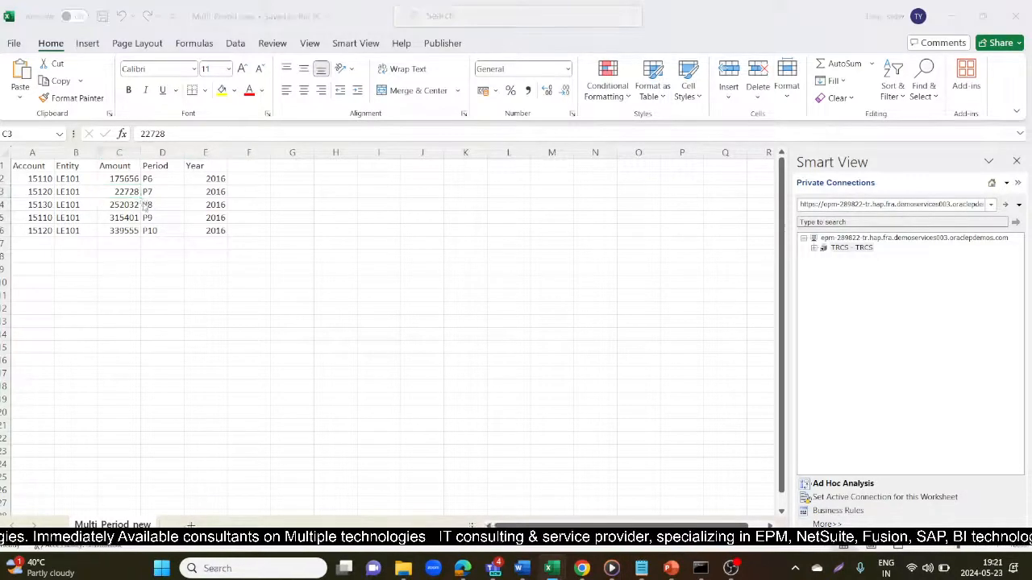
key("alt+Tab")
key("alt+Tab")
key("alt+Tab")
key("alt+Tab")
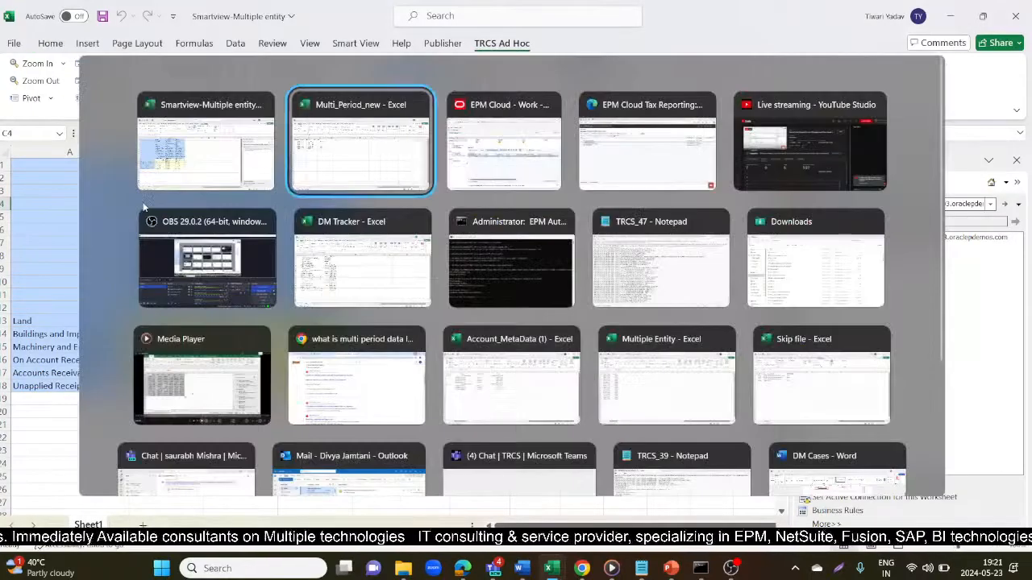
- Refresh the Smart View grid and confirm 22728 for Buildings and Improvements in Jul
left_click_drag(394, 440, 681, 440)
key("alt+Tab")
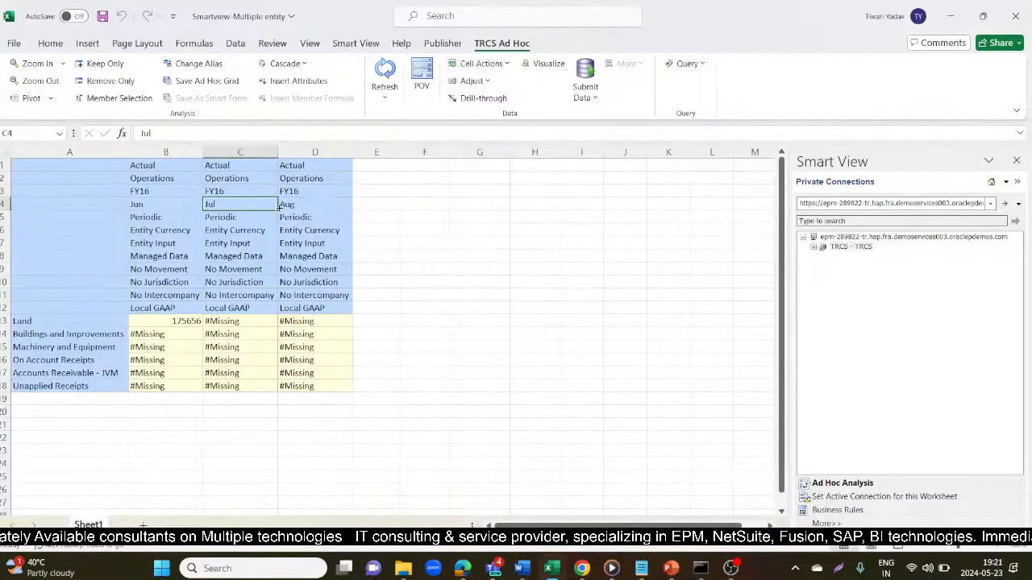
left_click(384, 71)
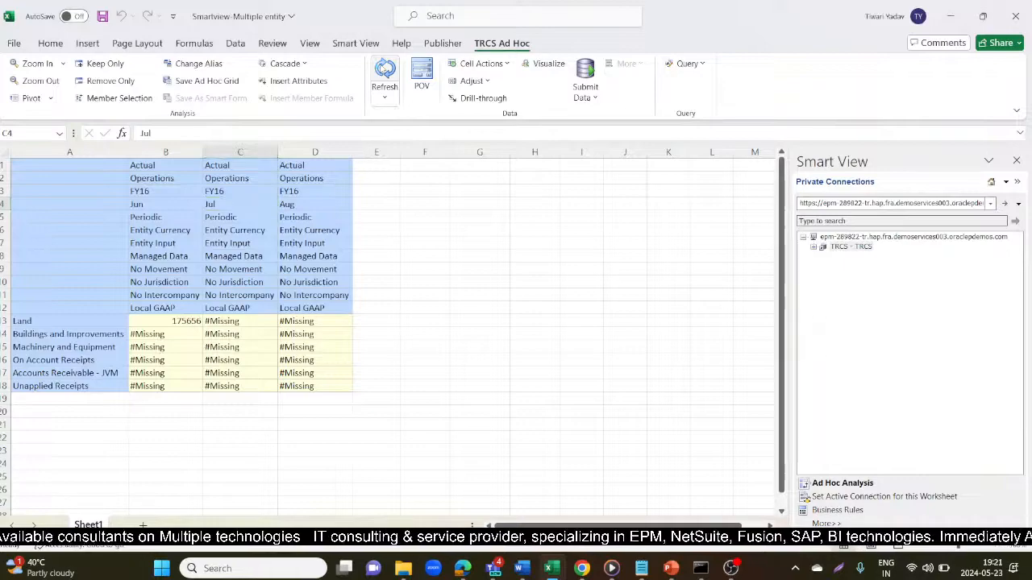
left_click(72, 334)
left_click(208, 337)
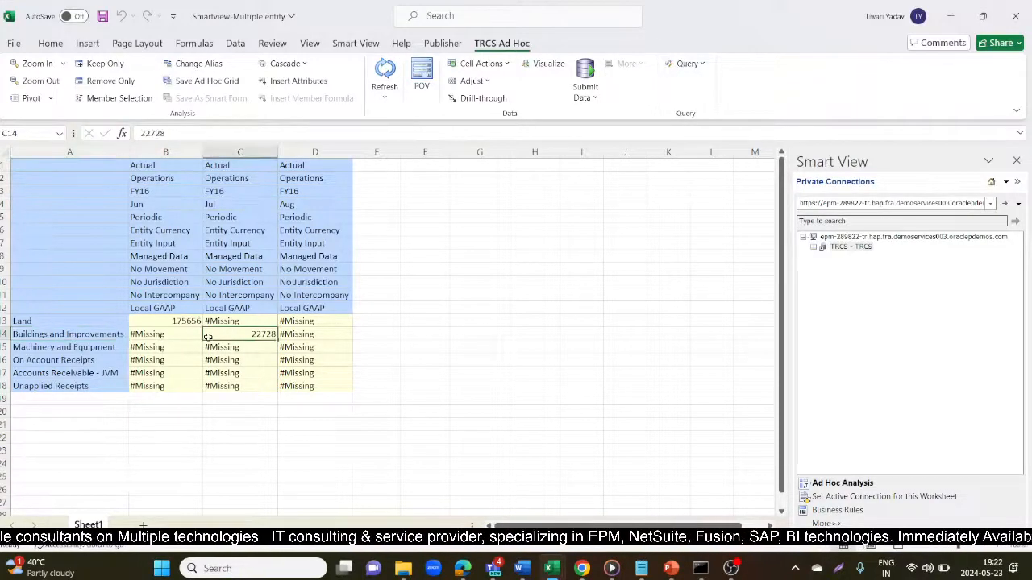
left_click(232, 196)
left_click_drag(232, 196, 234, 207)
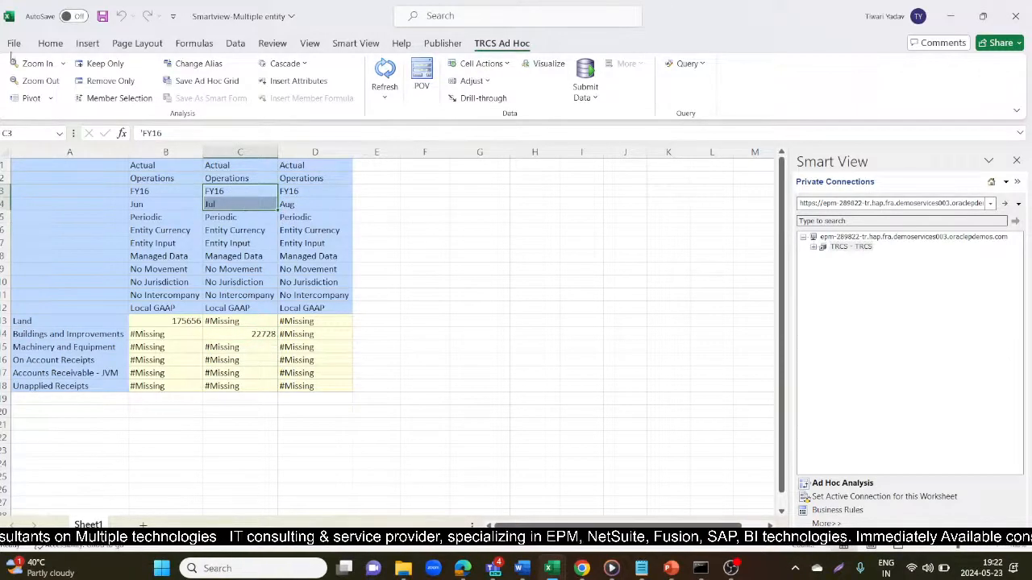
- Shade the FY16/Jul header cells yellow and the FY16/Jun header cells orange
left_click(50, 43)
left_click(221, 90)
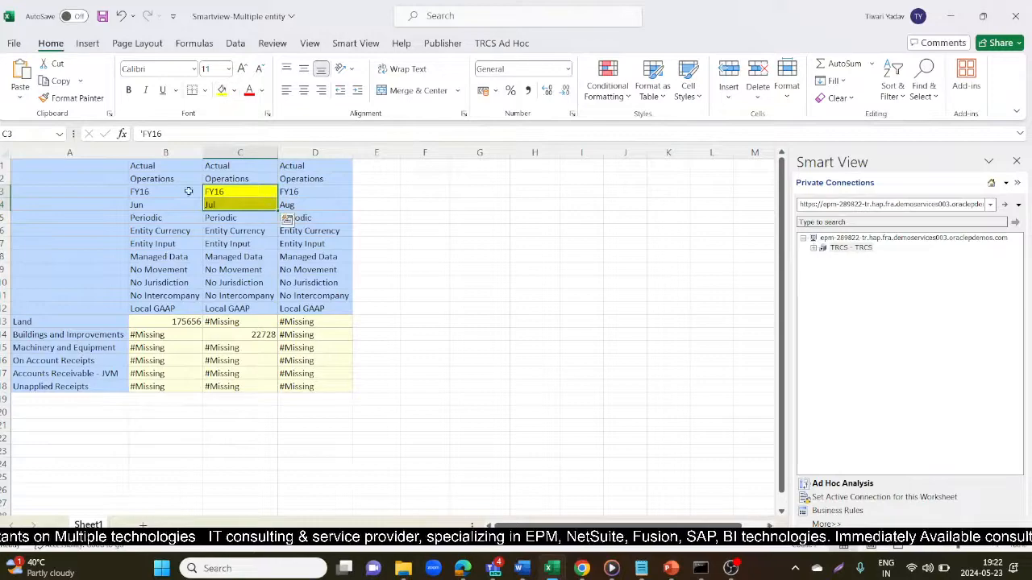
left_click_drag(170, 195, 169, 205)
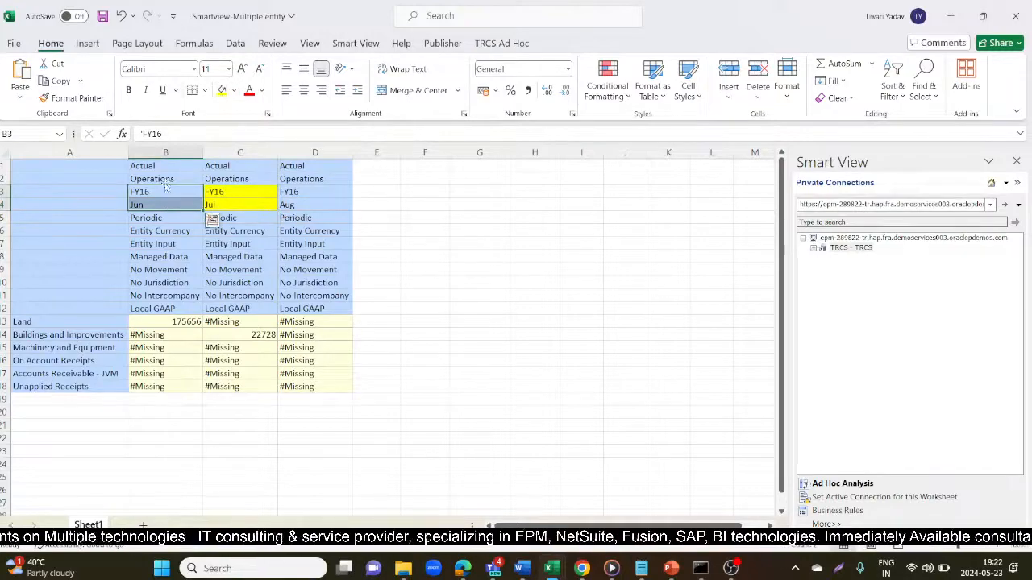
left_click(234, 90)
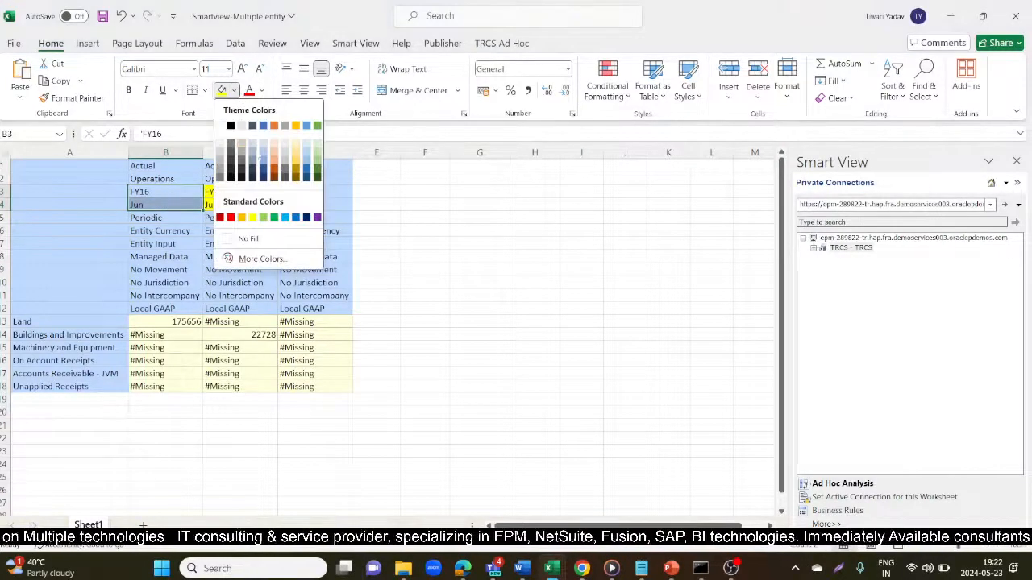
left_click(274, 158)
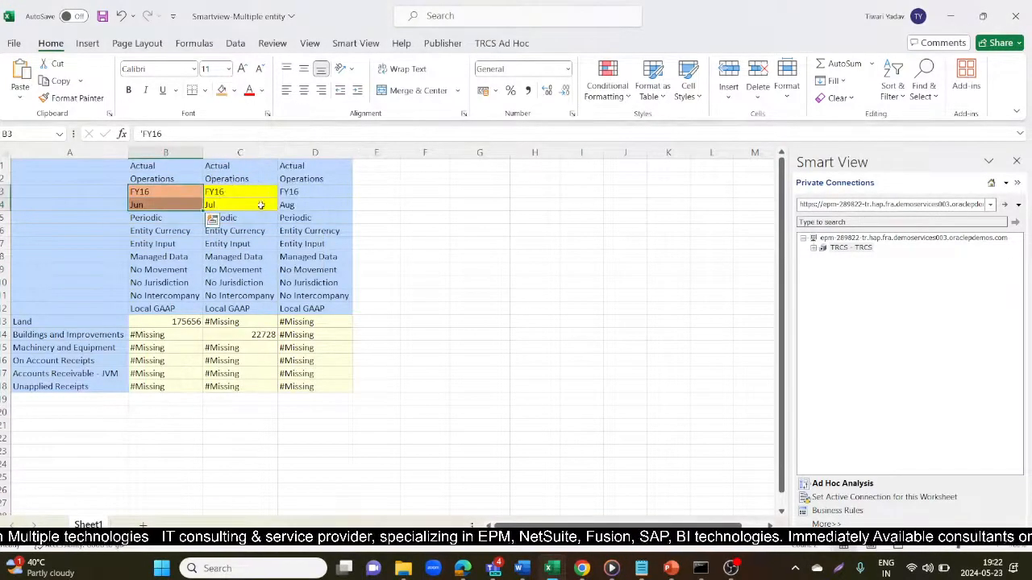
- Shade the Land label orange and copy the yellow fill onto Buildings and Improvements
left_click(109, 336)
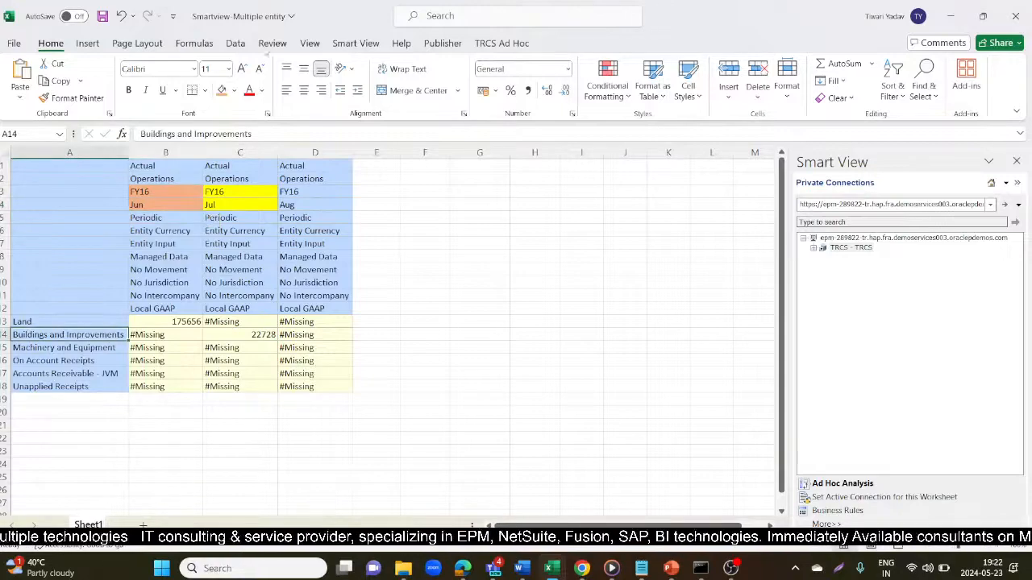
left_click(105, 319)
left_click(221, 89)
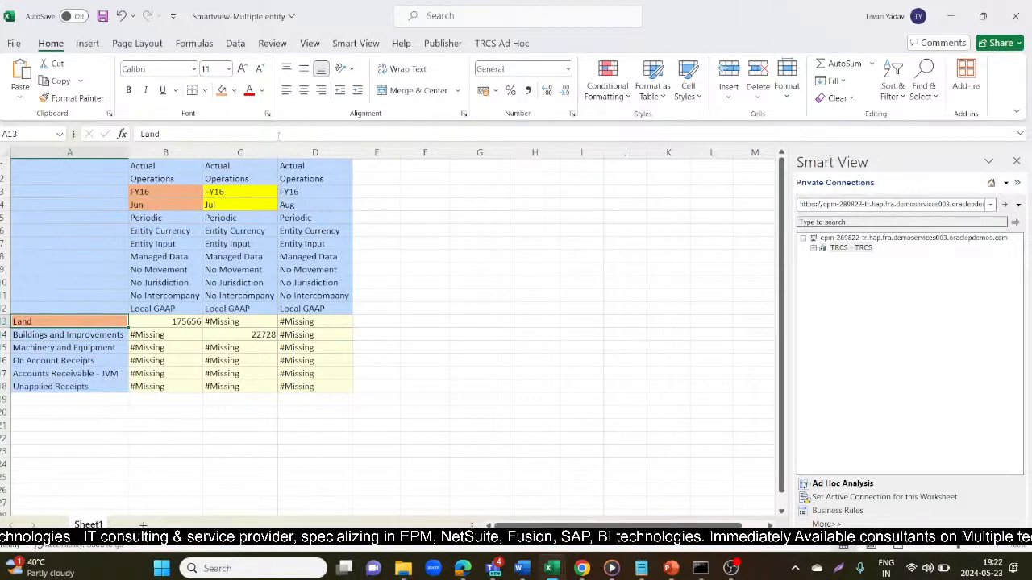
left_click(240, 192)
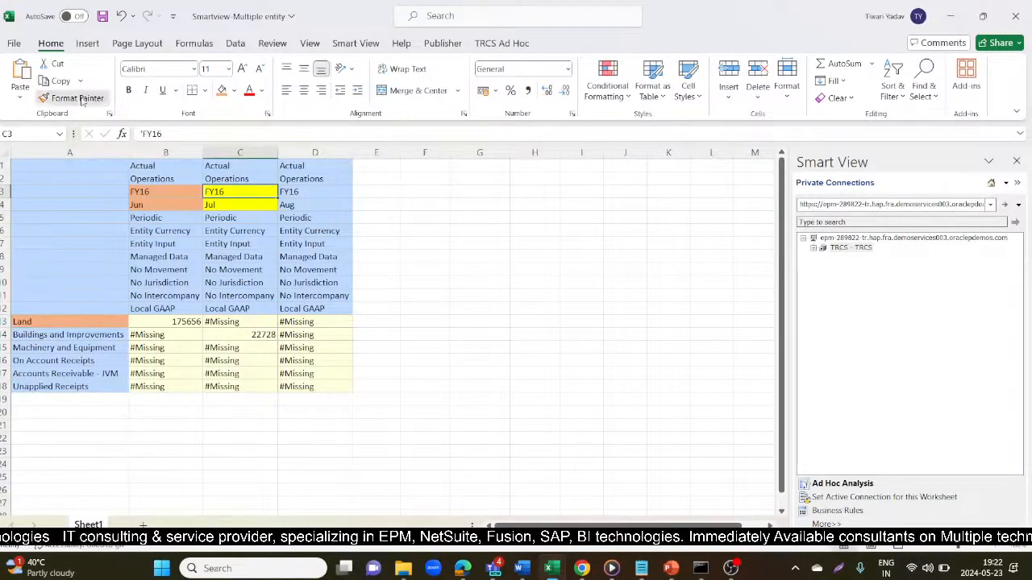
left_click(77, 98)
left_click(71, 333)
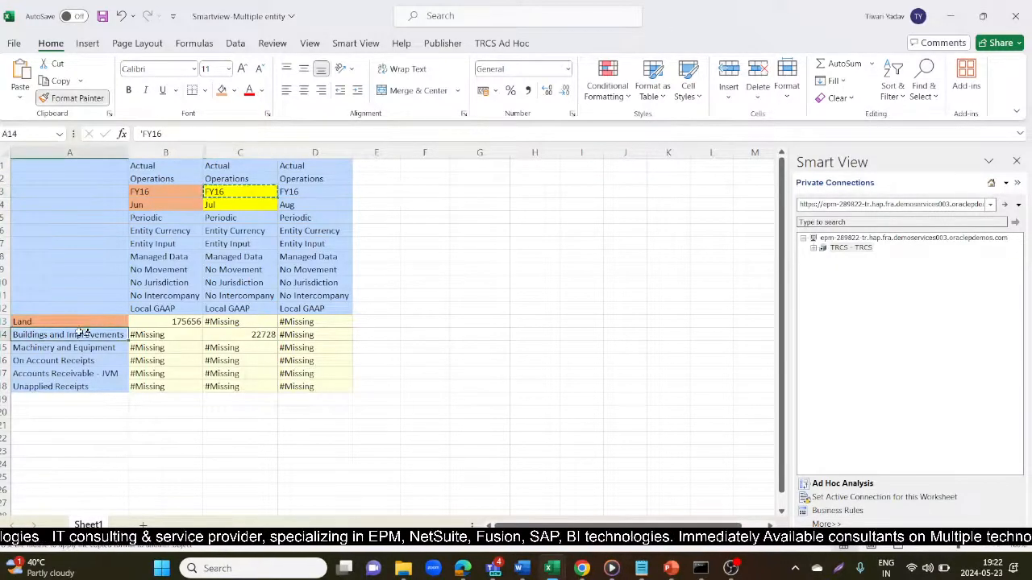
left_click(289, 206)
key("alt+Tab")
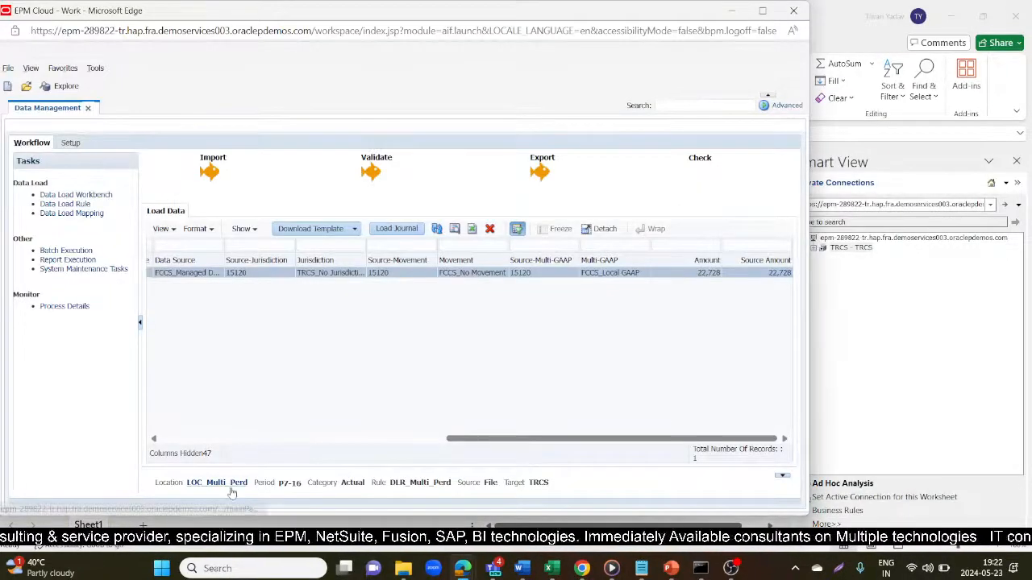
- Search the Period lookup for P8-16, apply it to the point of view, and start the import
left_click(230, 484)
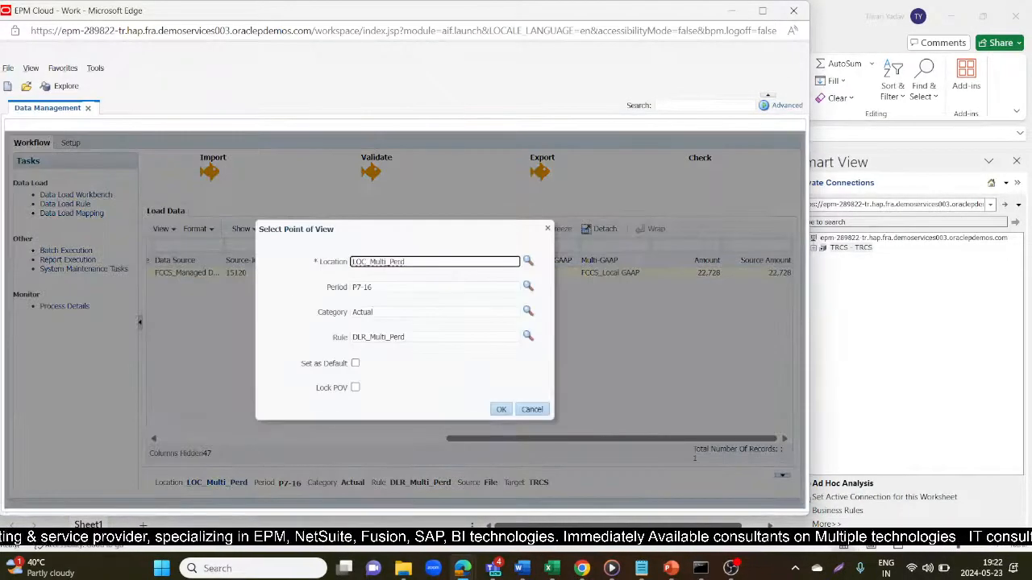
left_click(528, 286)
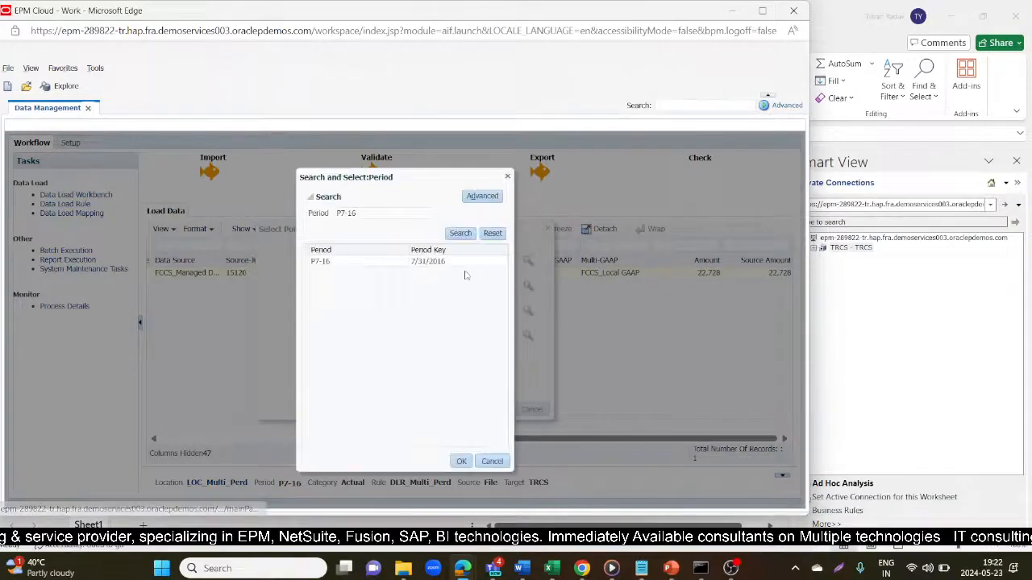
left_click(491, 233)
left_click(460, 233)
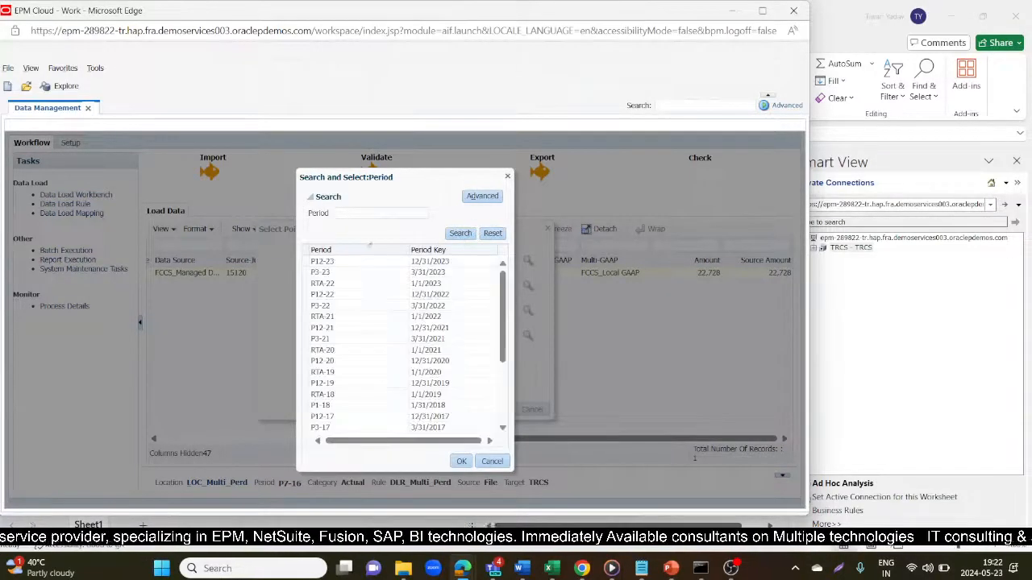
left_click(360, 213)
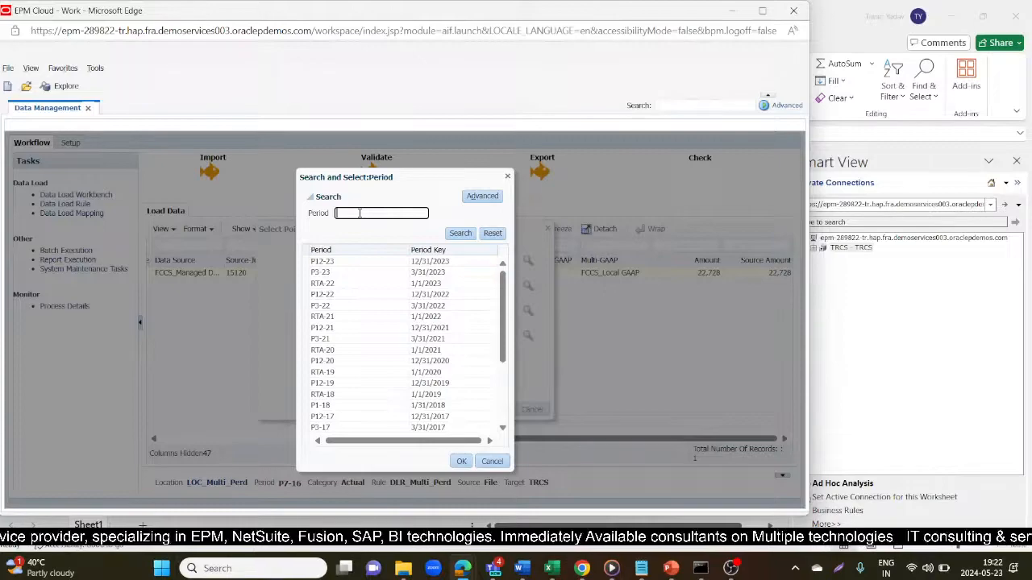
type("P8")
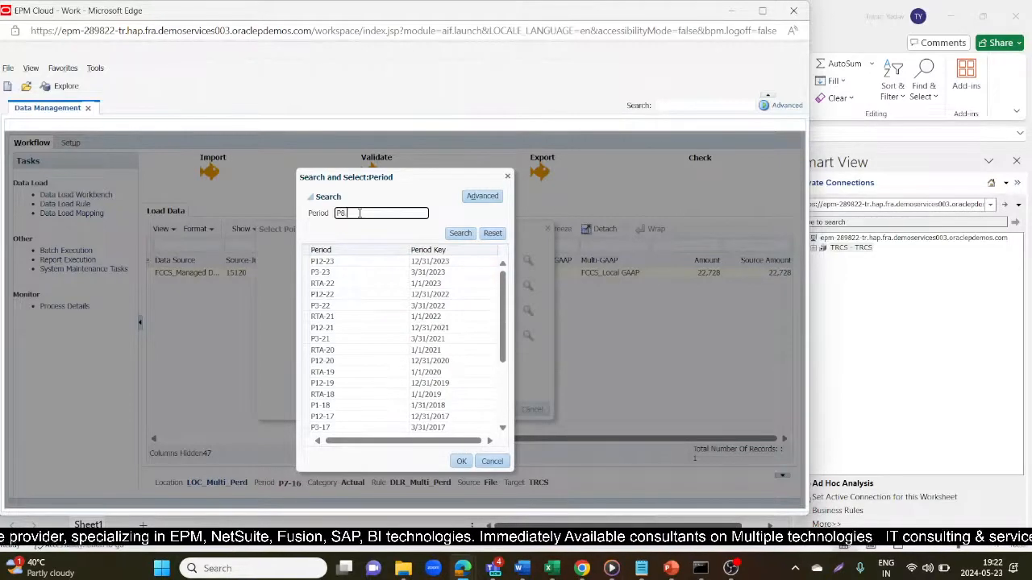
type("-16")
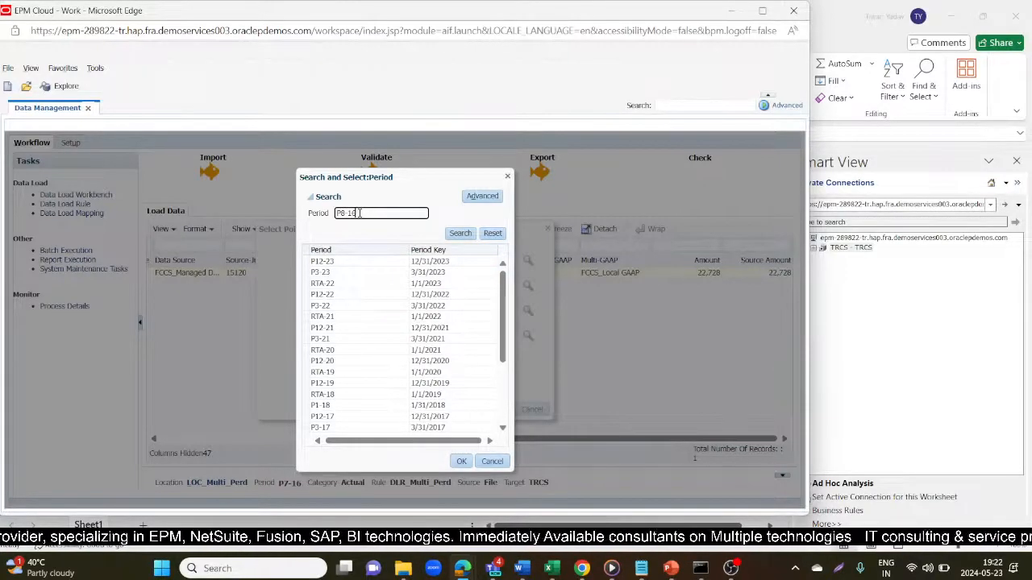
key("Return")
left_click(355, 261)
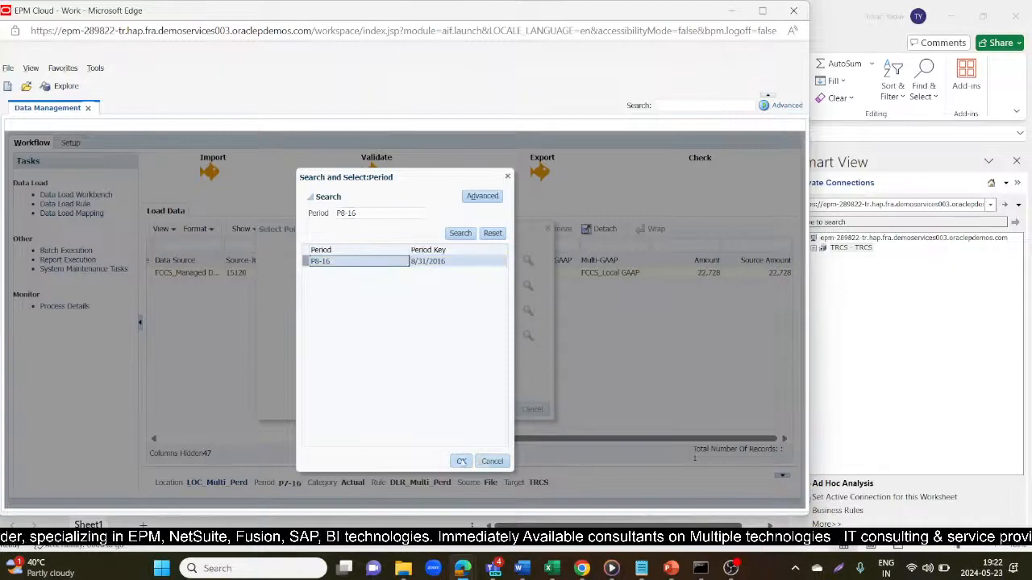
left_click(461, 461)
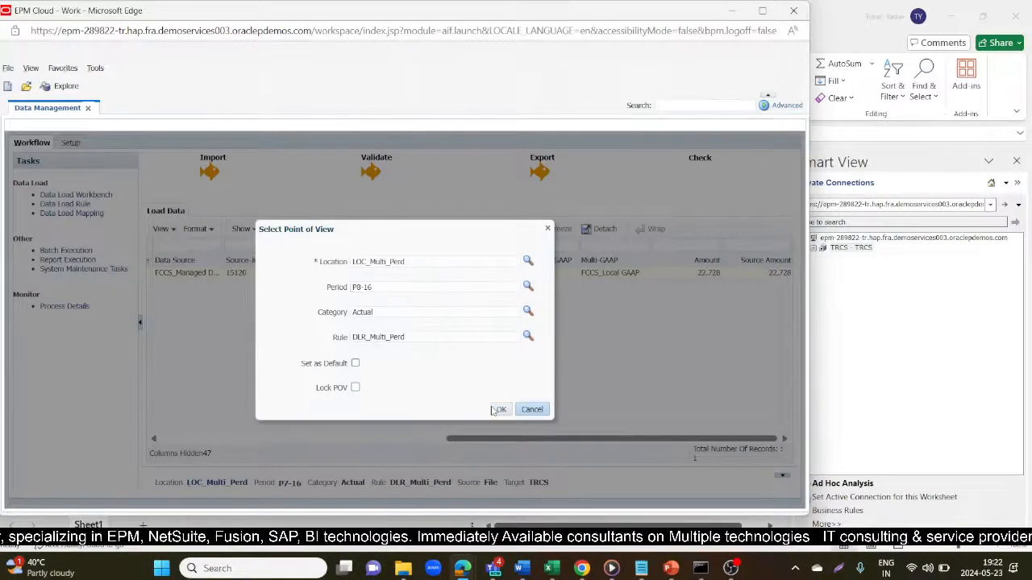
left_click(498, 409)
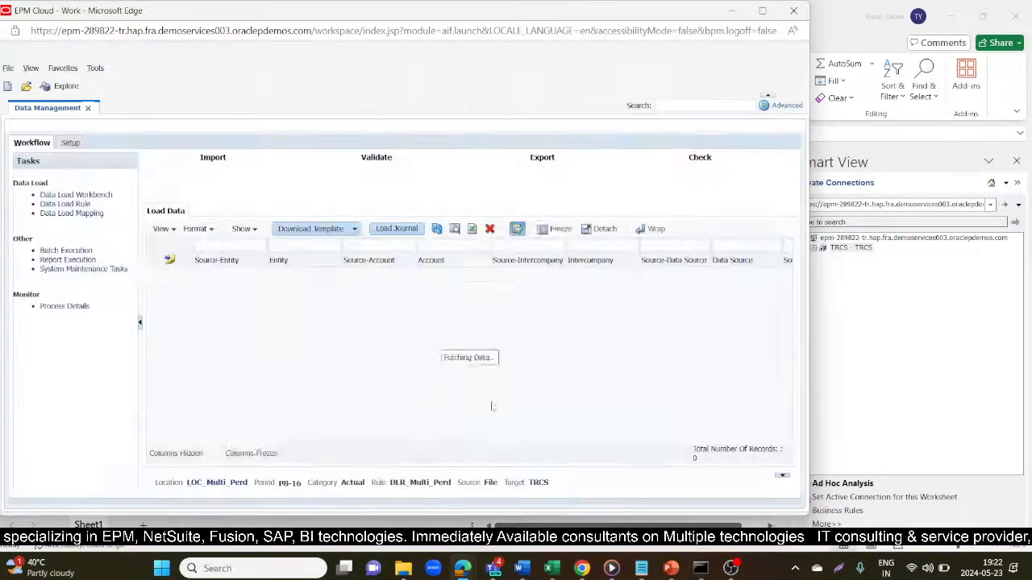
left_click(214, 158)
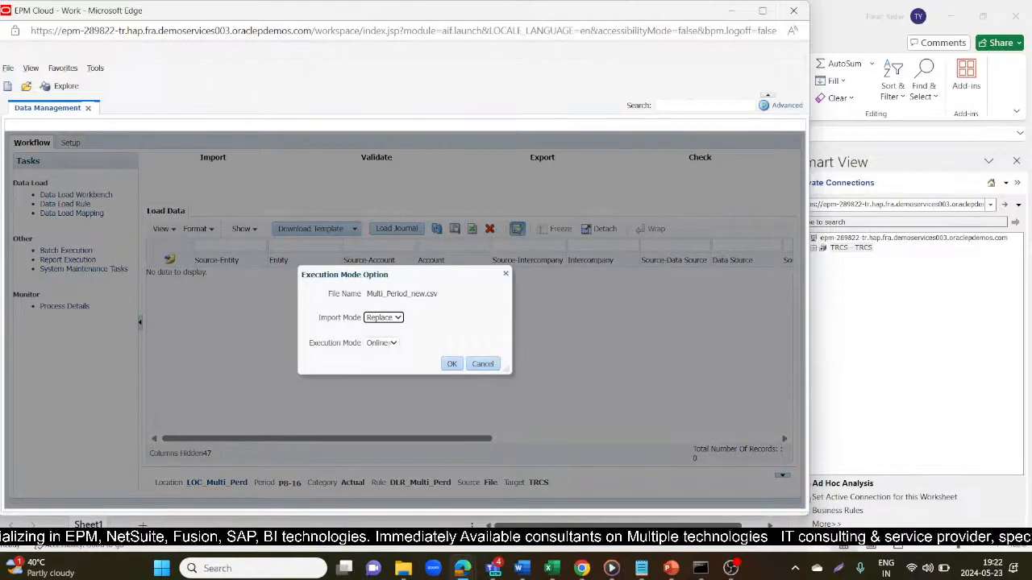
- Import the P8-16 data and export it in Replace mode, loading 252,032 for account 15130
left_click(452, 367)
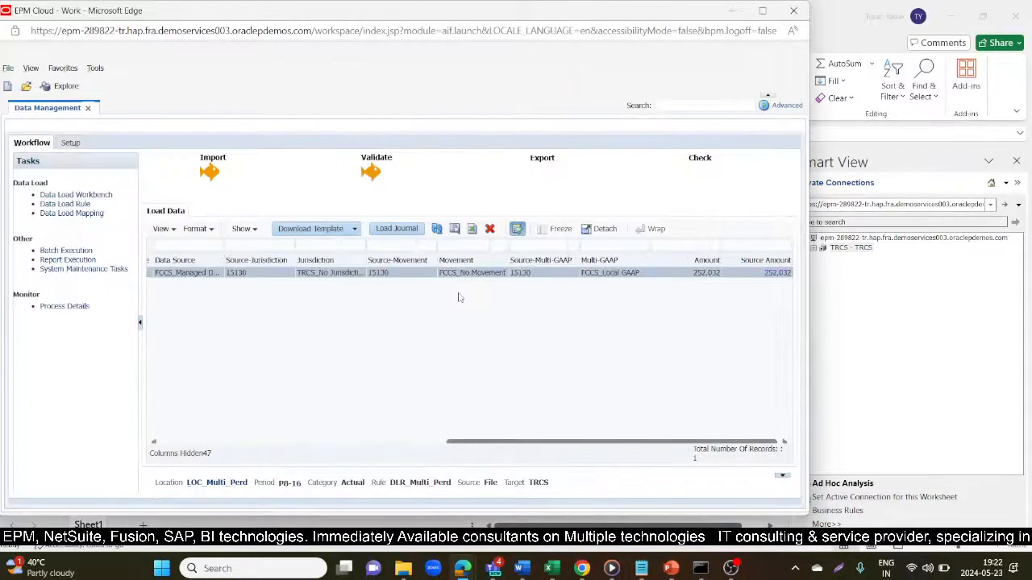
left_click(543, 160)
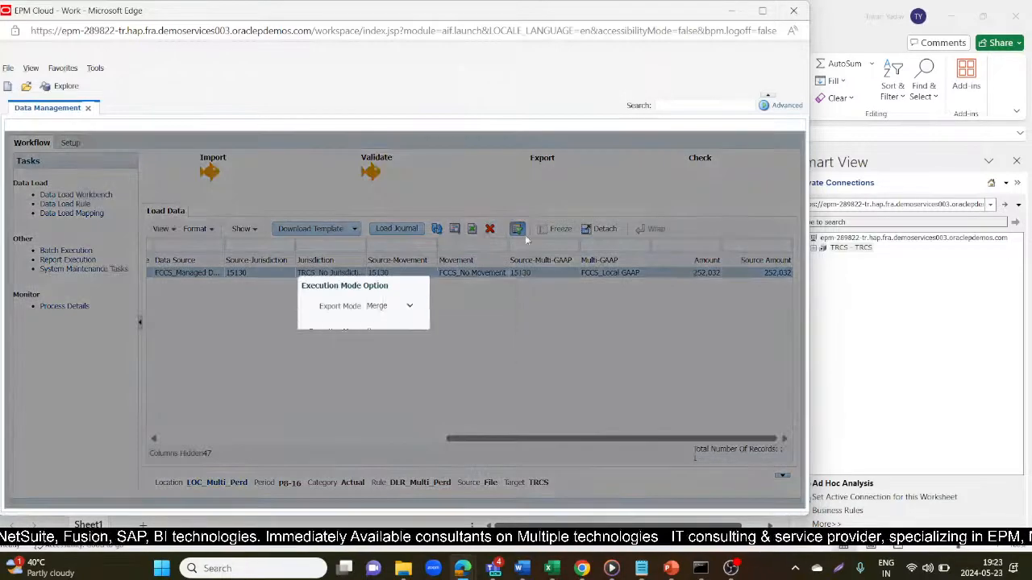
left_click(409, 307)
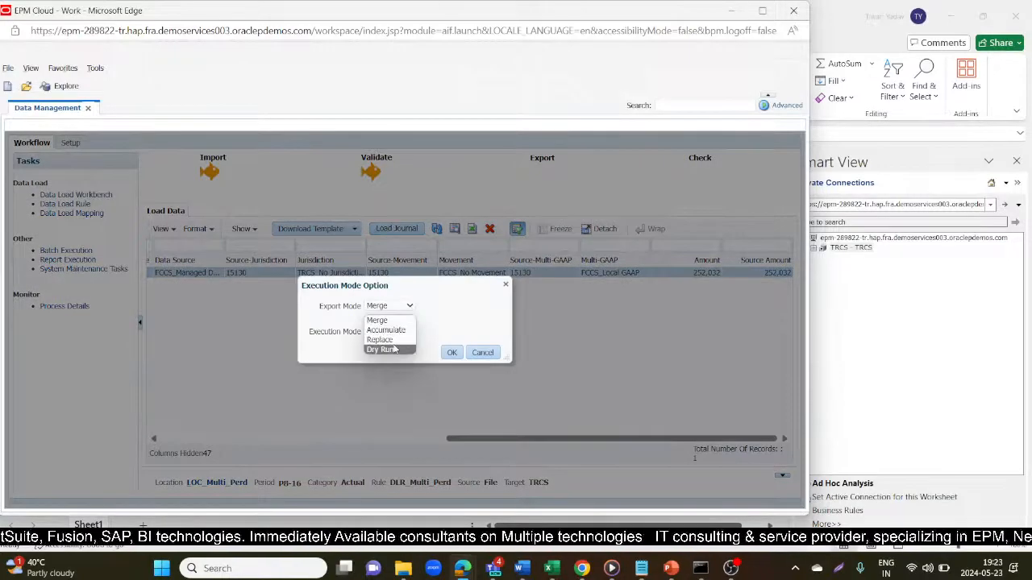
left_click(395, 340)
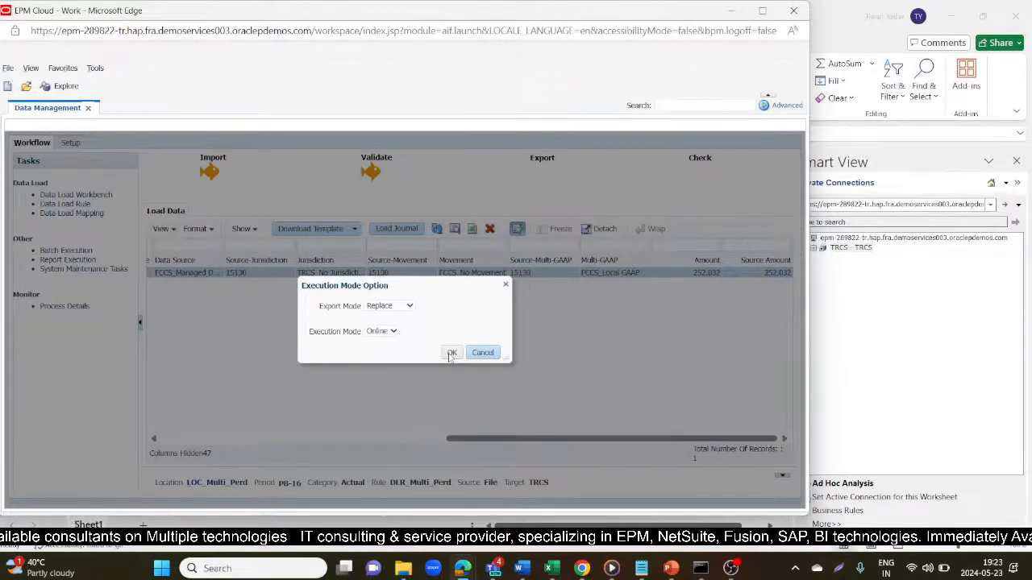
left_click(451, 353)
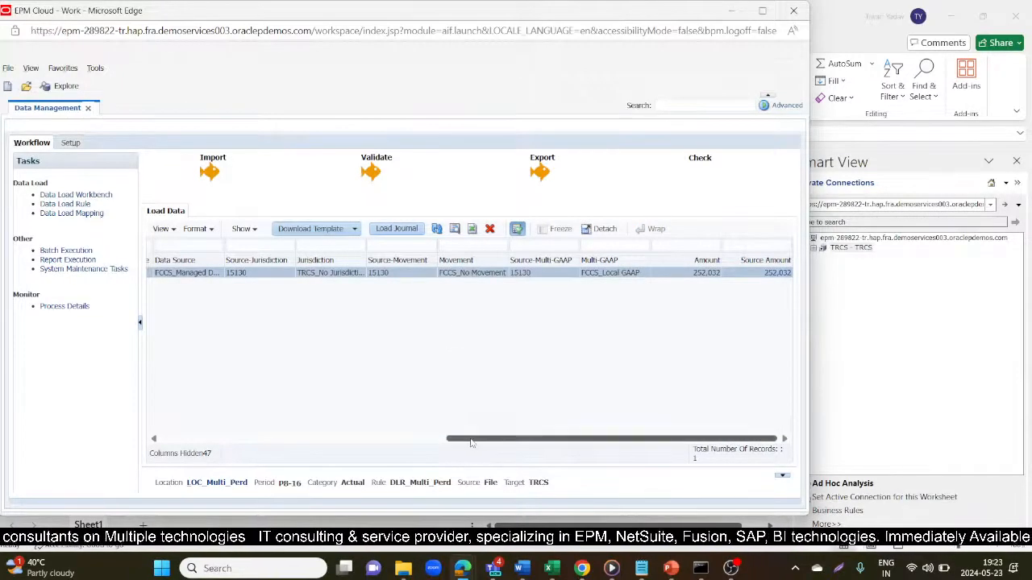
- Find the P8 row in Multi_Period_new: account 15130, LE101, amount 252032, 2016
left_click_drag(471, 442, 187, 442)
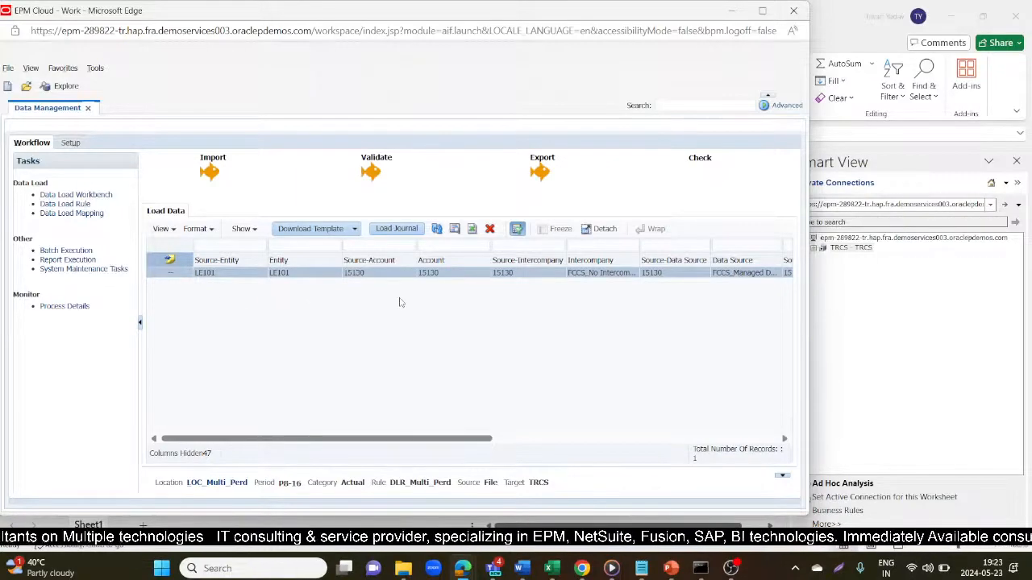
key("alt+Tab")
key("alt+Tab")
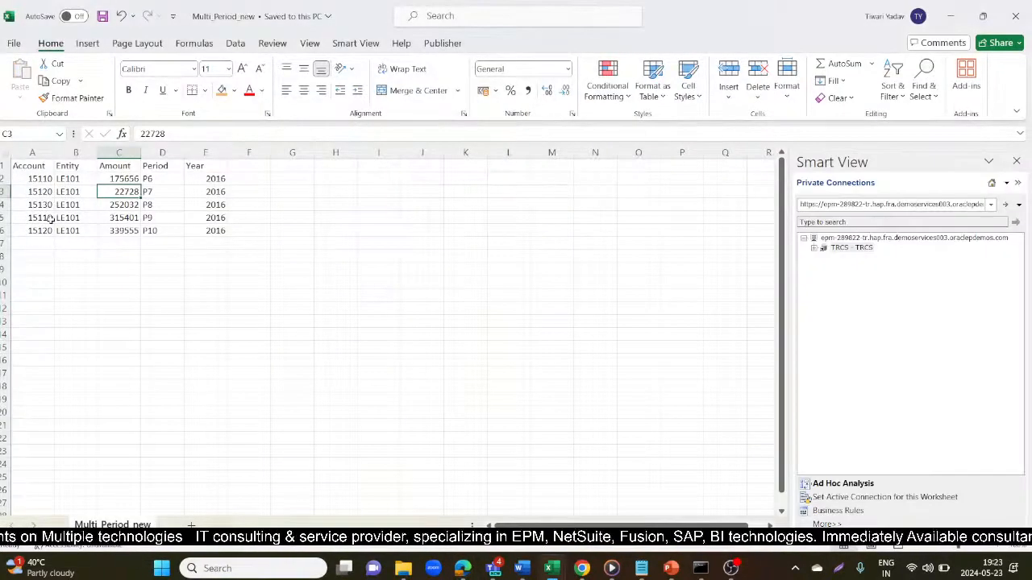
left_click(34, 192)
key("alt+Tab")
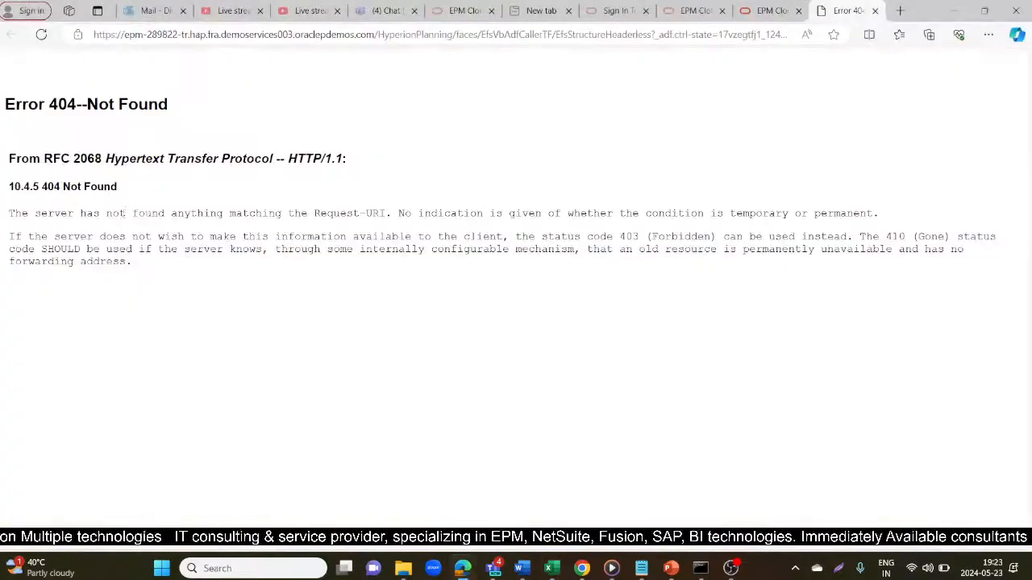
mouse_move(552, 568)
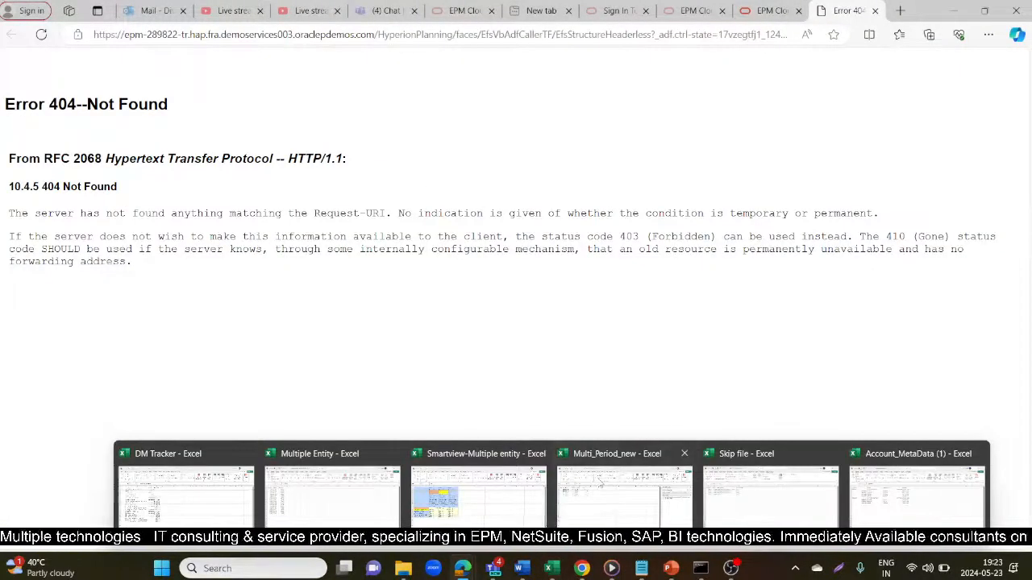
left_click(600, 481)
left_click(82, 254)
left_click(103, 207)
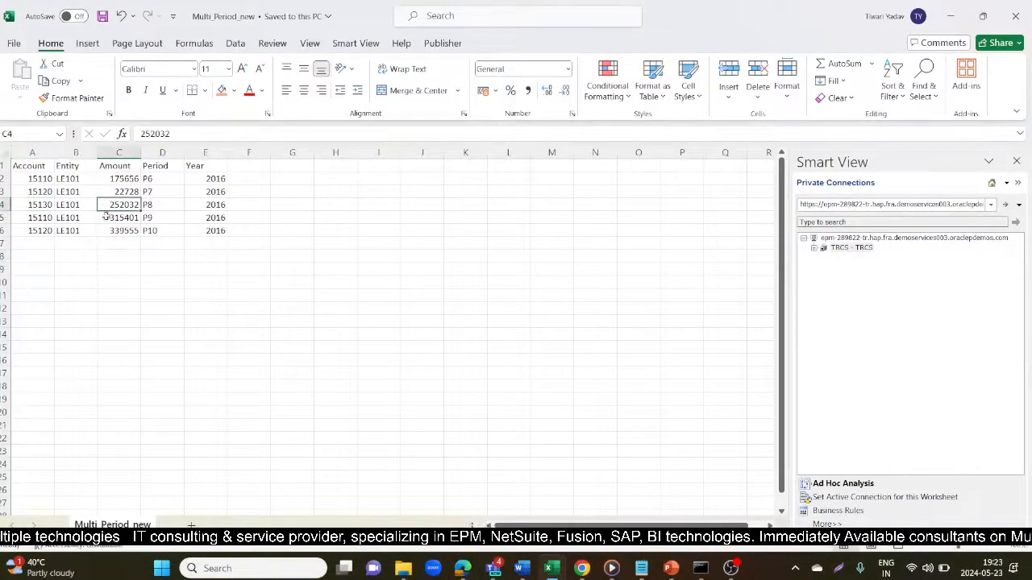
- Scroll the P8-16 workbench grid right to show the 252,032 amount loaded for account 15130
key("alt+Tab")
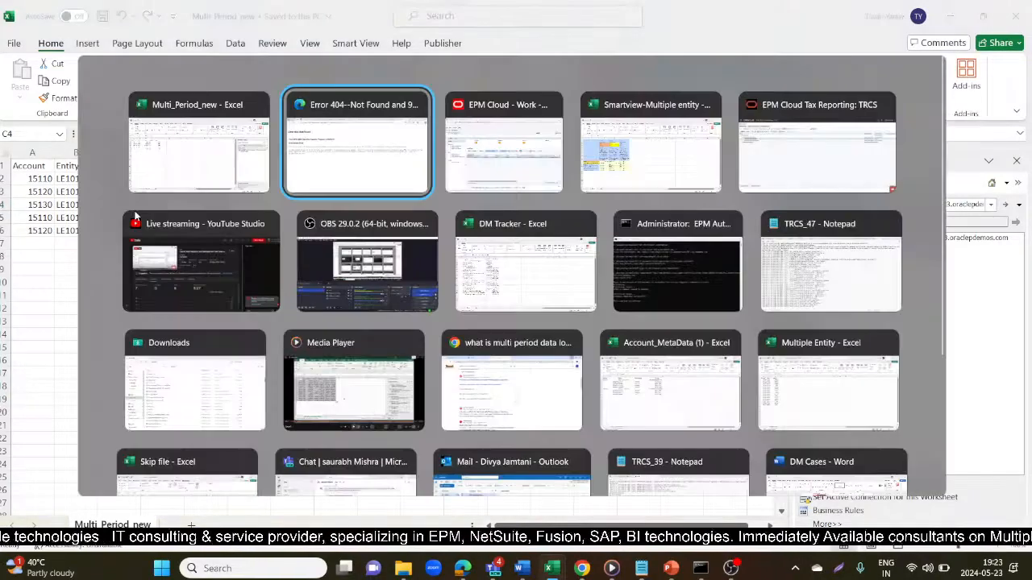
key("alt+Tab")
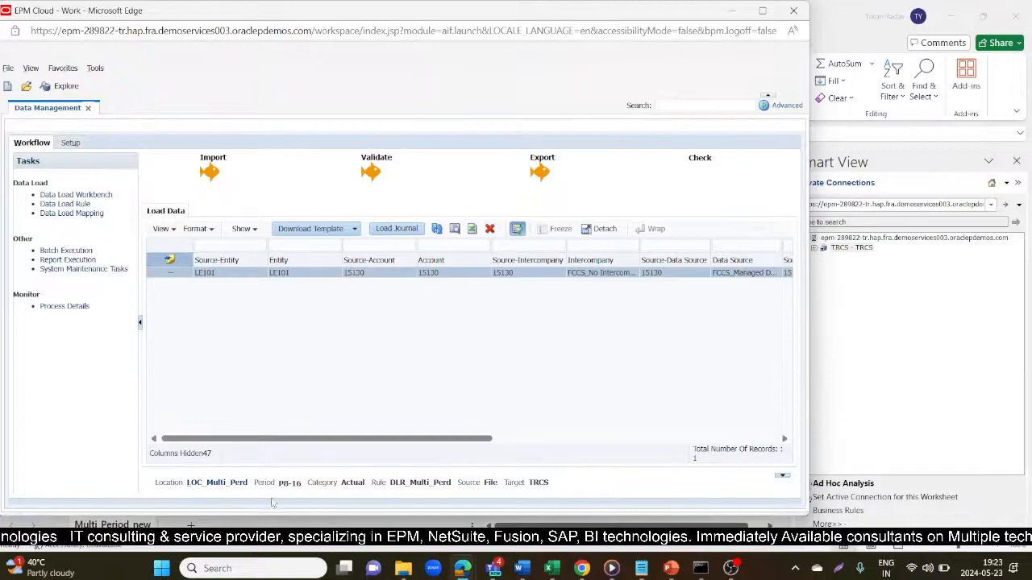
left_click_drag(338, 437, 608, 436)
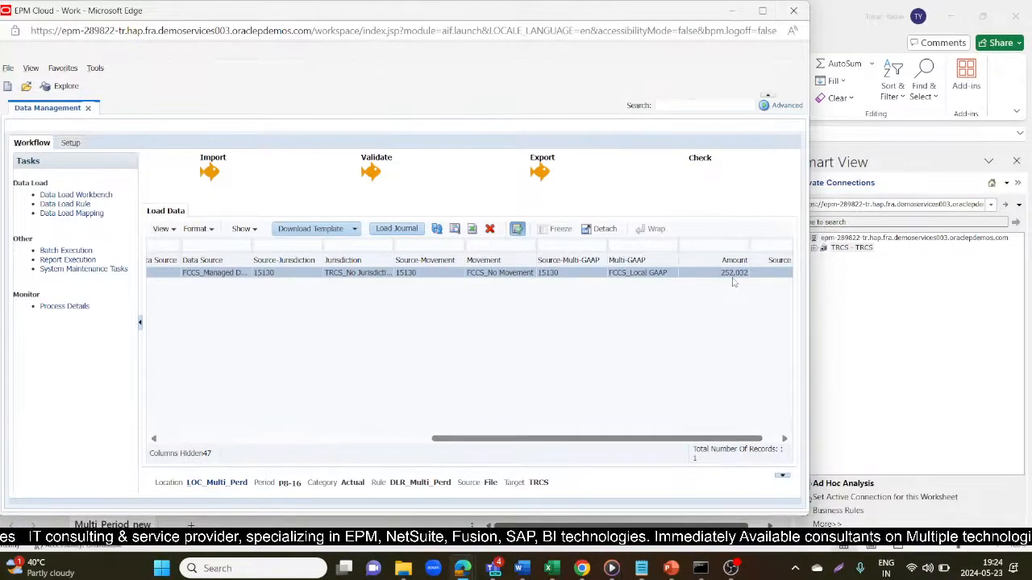
key("alt+Tab")
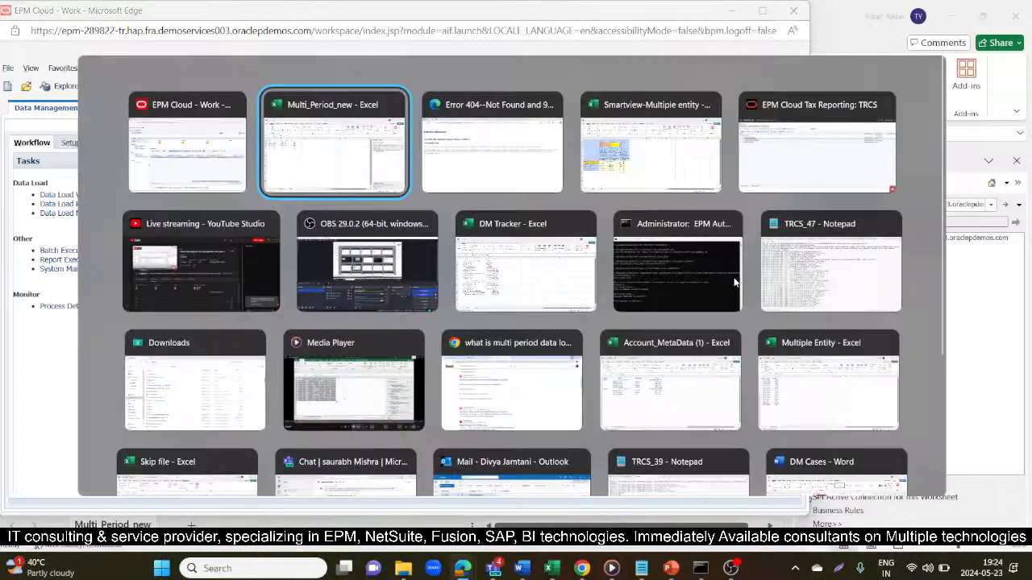
- Refresh the Smartview-Multiple entity grid and check Jun, Jul 22728 and the new Aug 252032
key("alt+Tab")
key("alt+Tab")
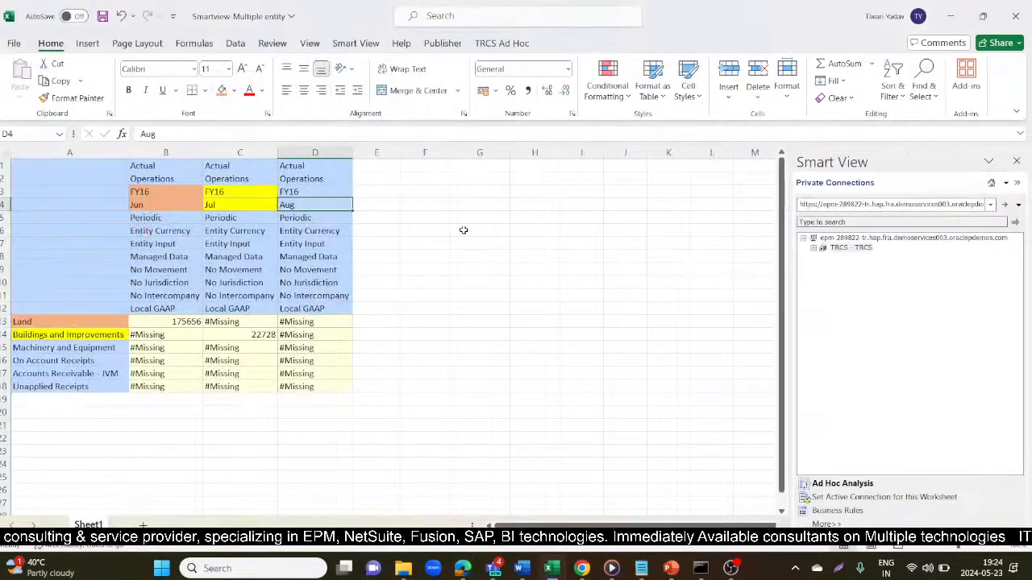
left_click(464, 230)
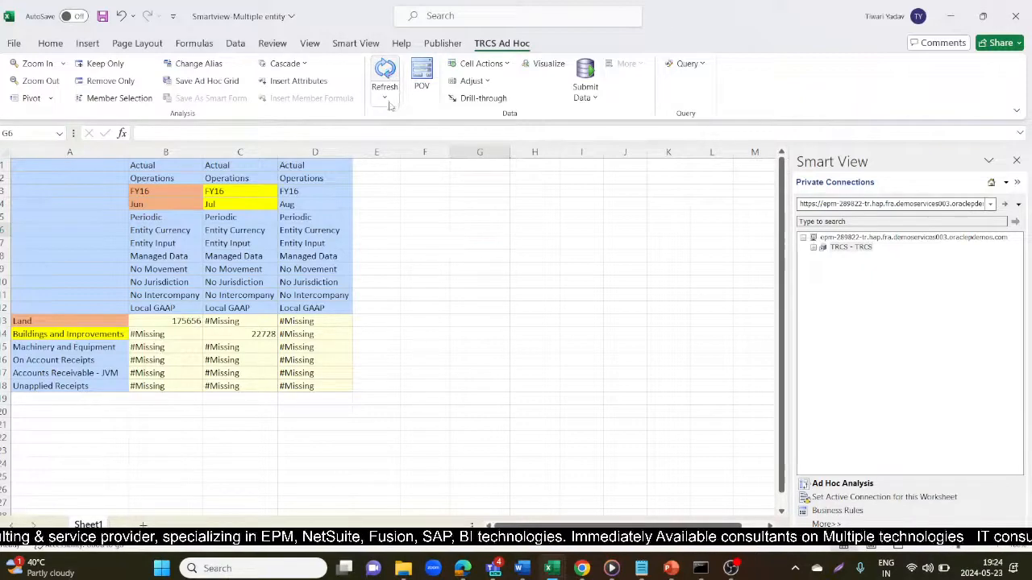
left_click(310, 346)
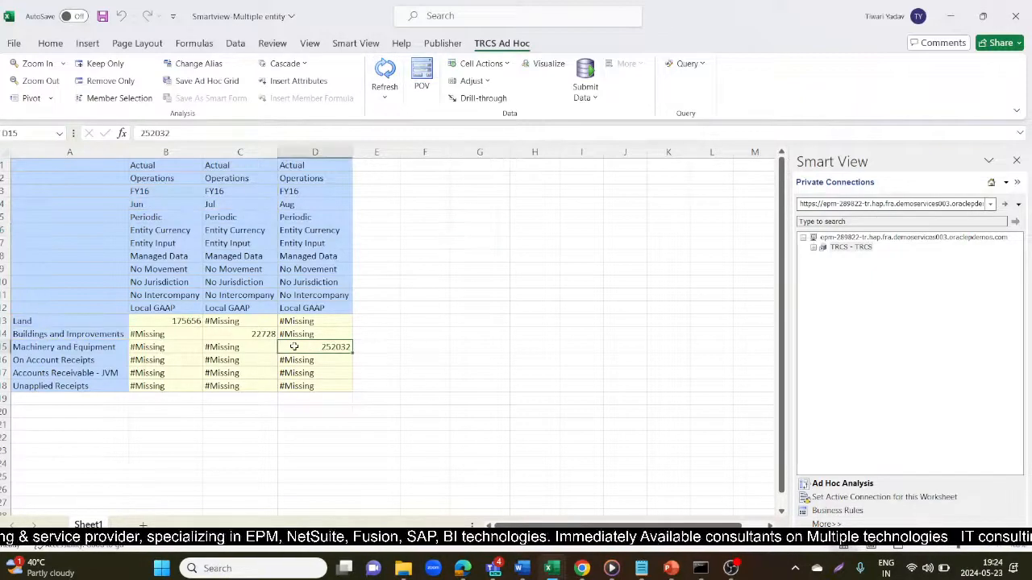
left_click(169, 322)
left_click(250, 335)
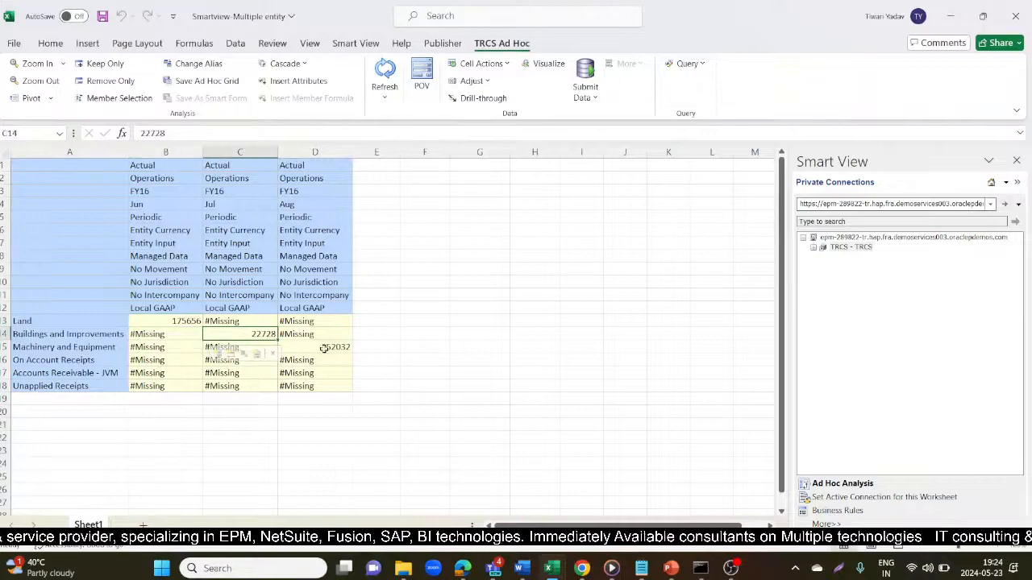
left_click(324, 347)
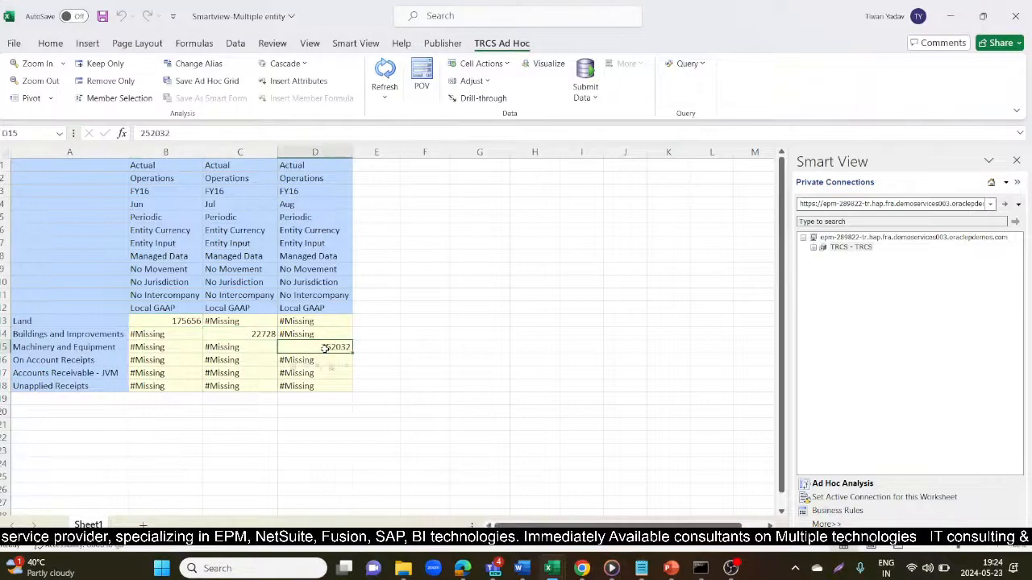
- Fill the 252032 cell, its FY16/Aug headers and the Machinery and Equipment label orange
left_click(50, 43)
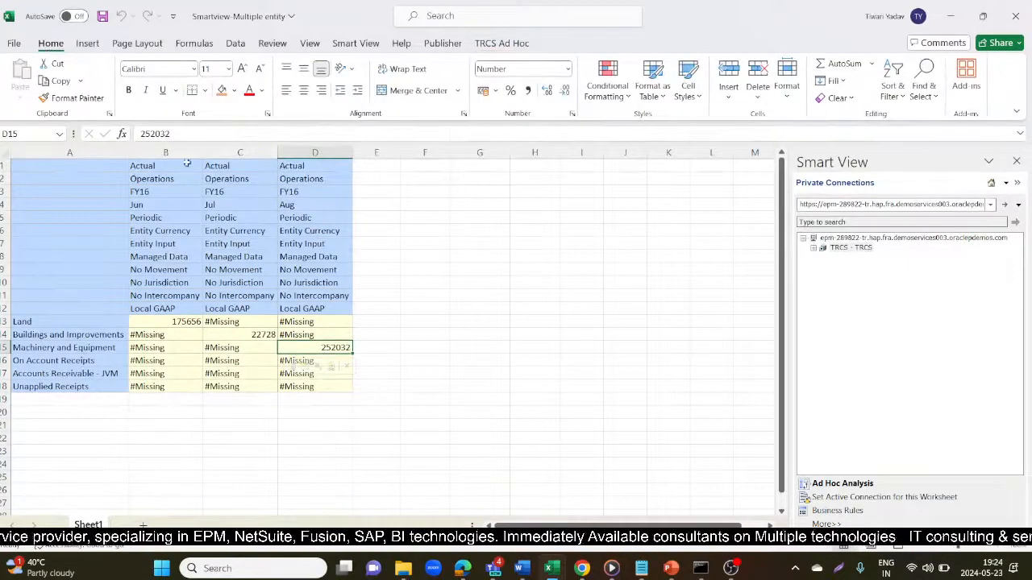
left_click(222, 91)
left_click_drag(308, 194, 308, 205)
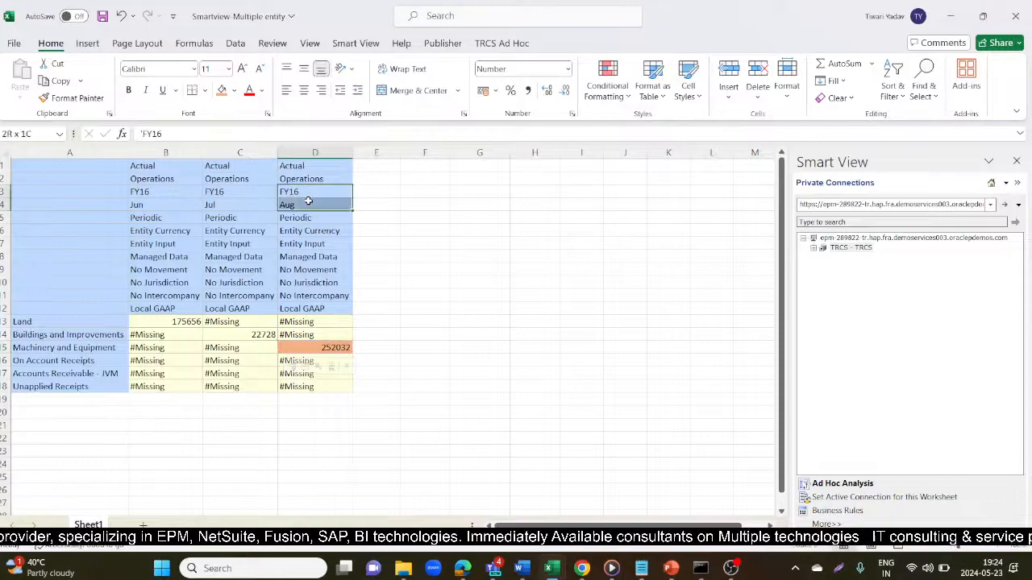
left_click(222, 91)
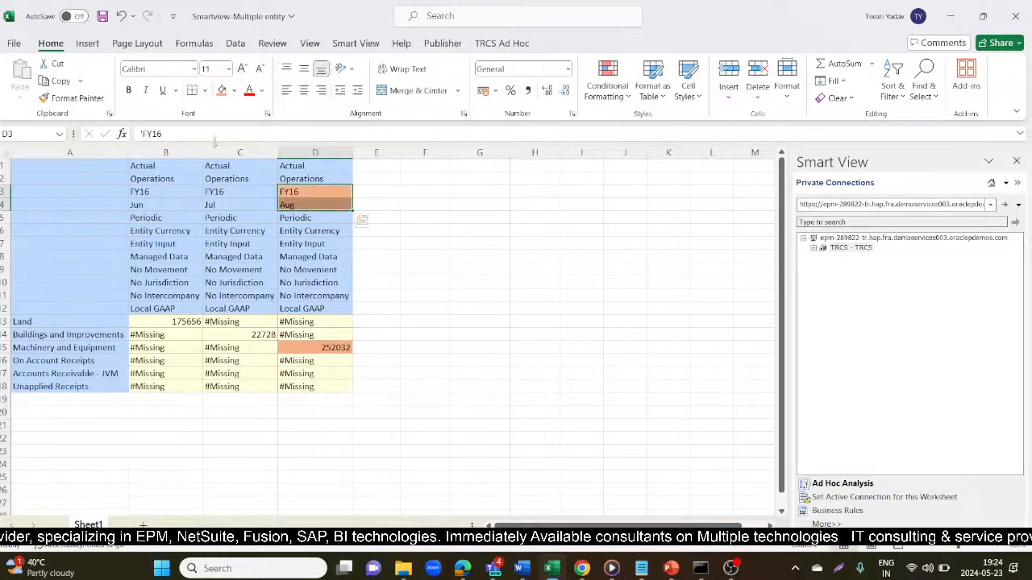
left_click(101, 347)
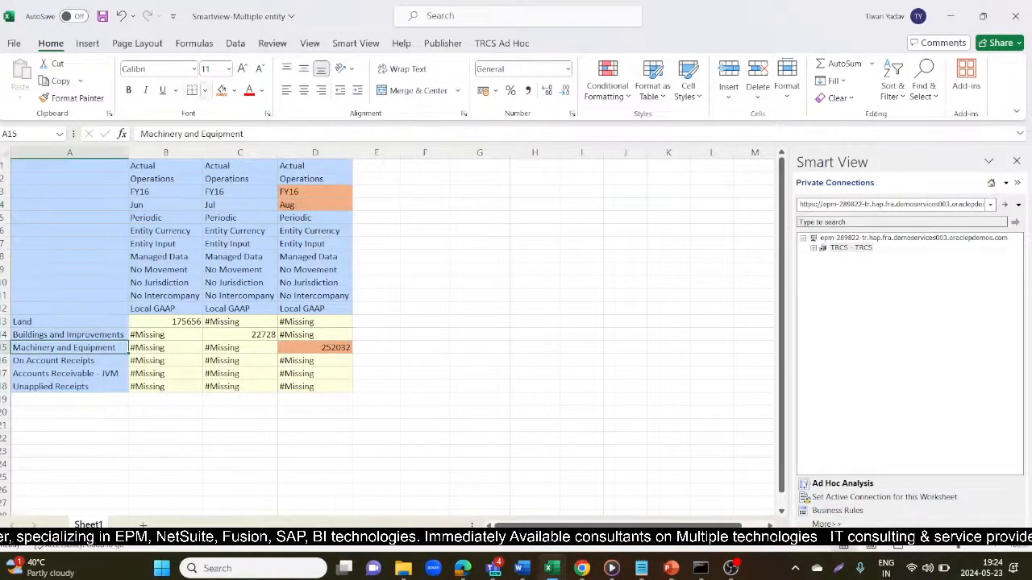
left_click(222, 91)
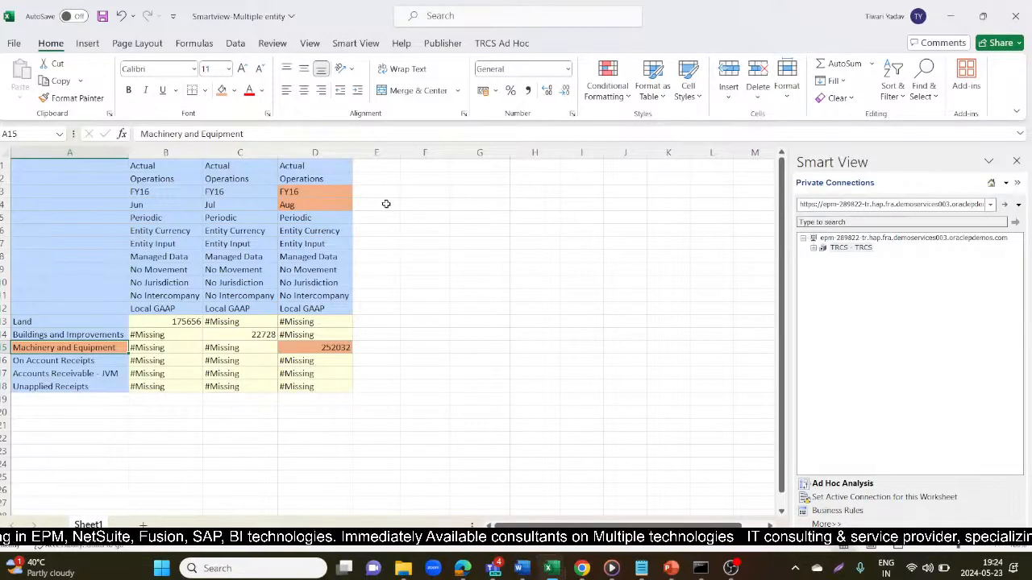
left_click_drag(385, 204, 741, 206)
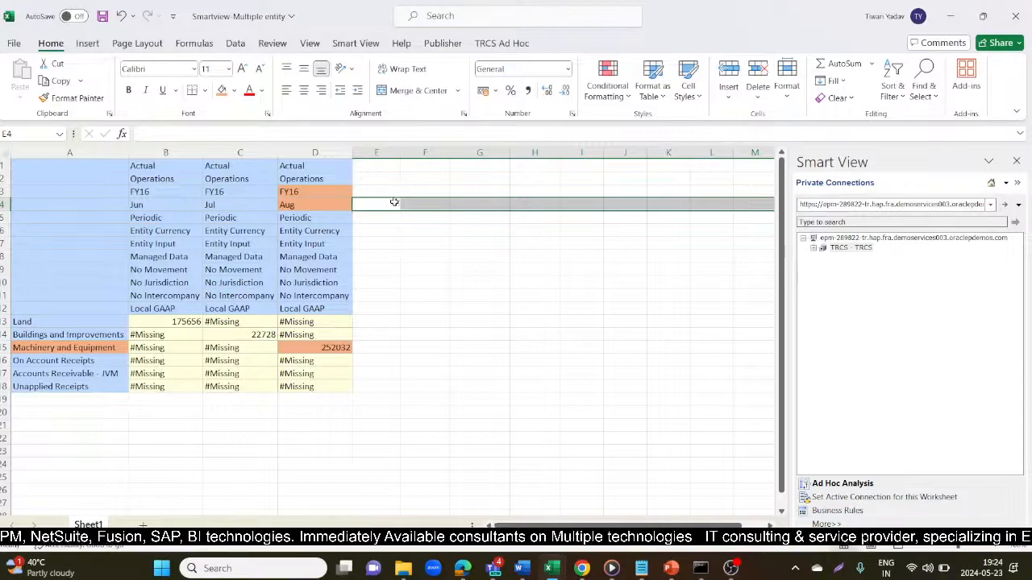
- Bring Multi_Period_new forward and select its P6 through P10 period cells
mouse_move(547, 569)
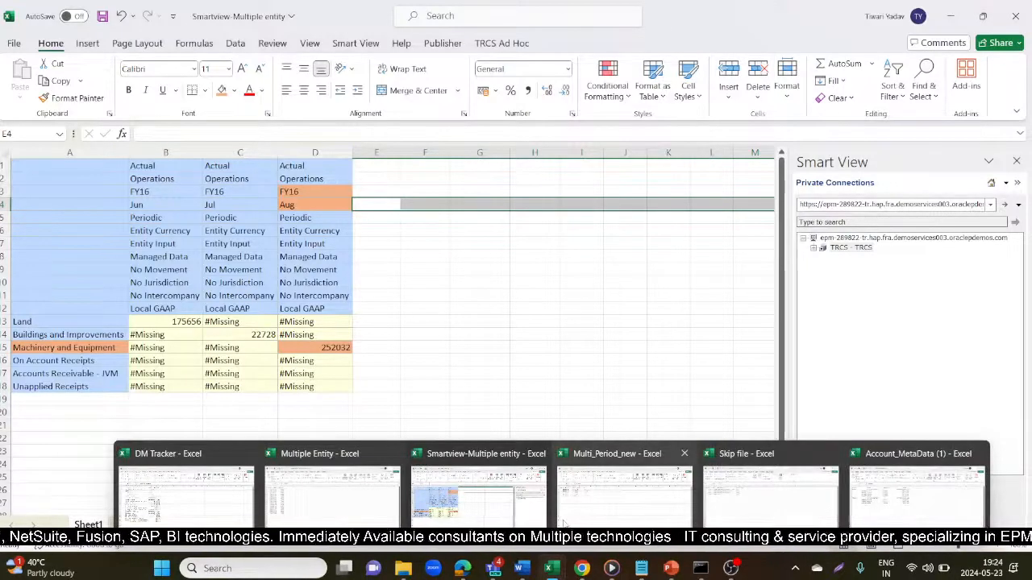
left_click(621, 483)
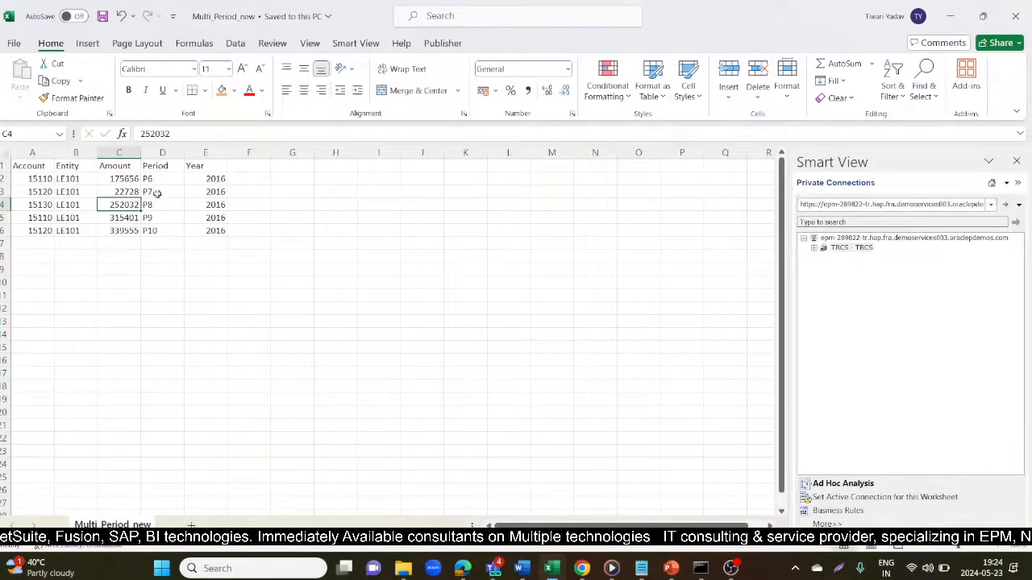
left_click_drag(161, 179, 165, 230)
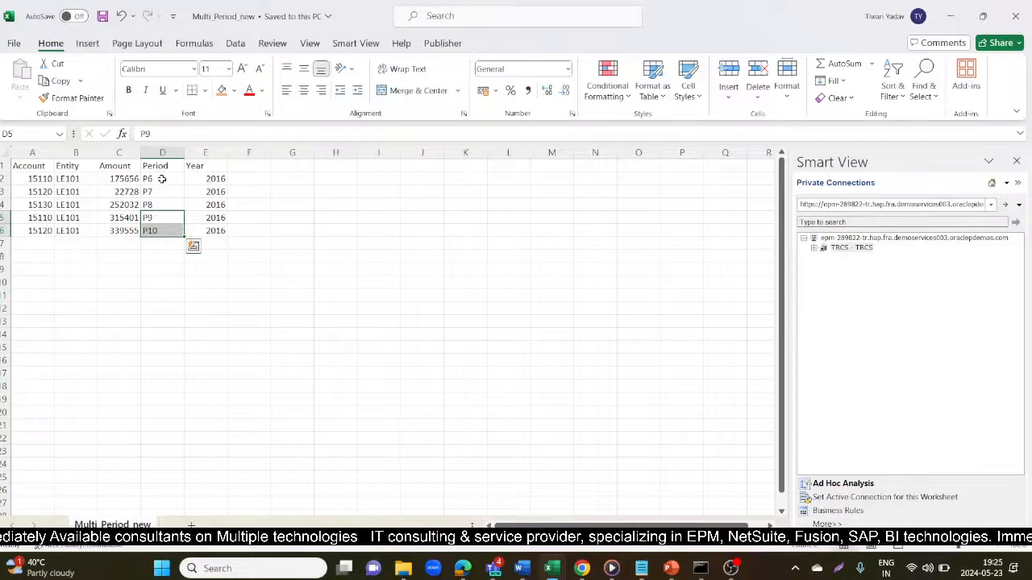
- End the Oracle Data Integration live stream in YouTube Studio, confirming with END
mouse_move(460, 569)
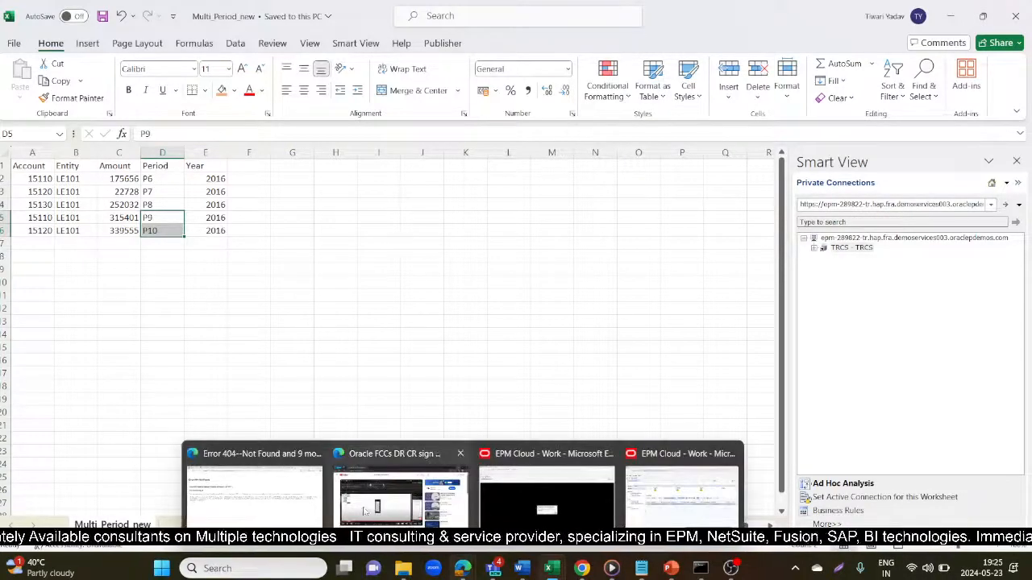
left_click(258, 475)
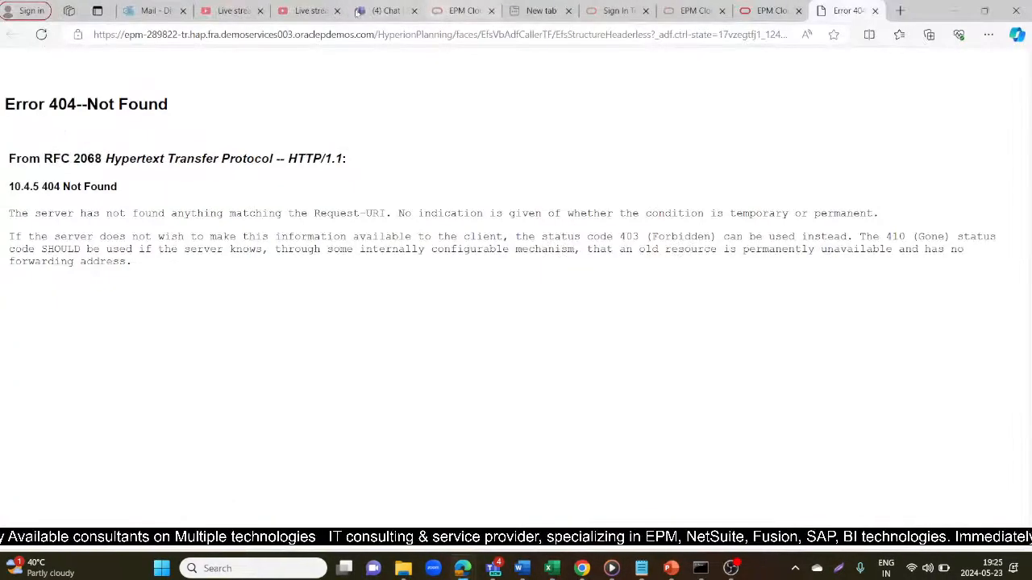
left_click(307, 10)
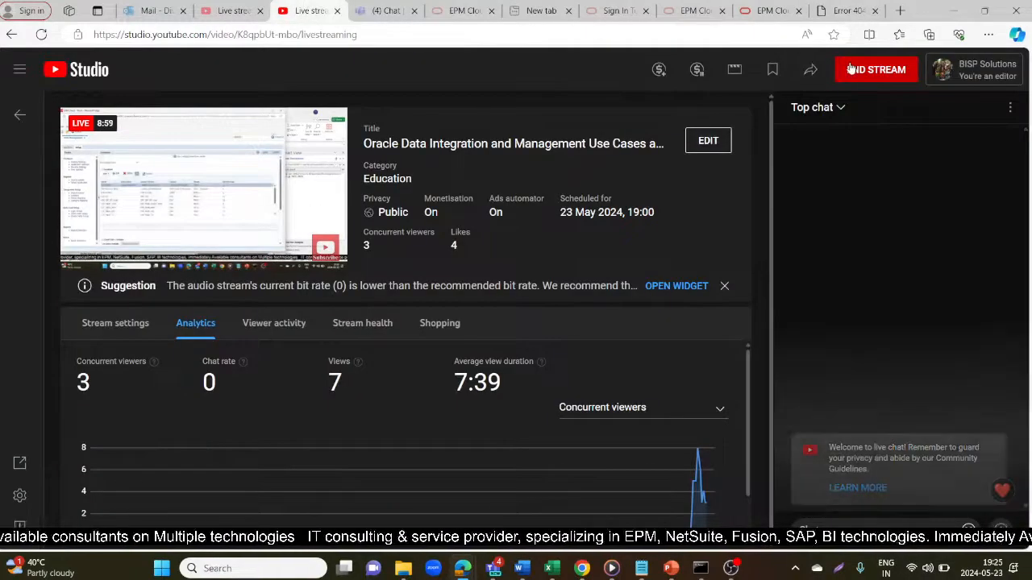
left_click(810, 70)
left_click(633, 352)
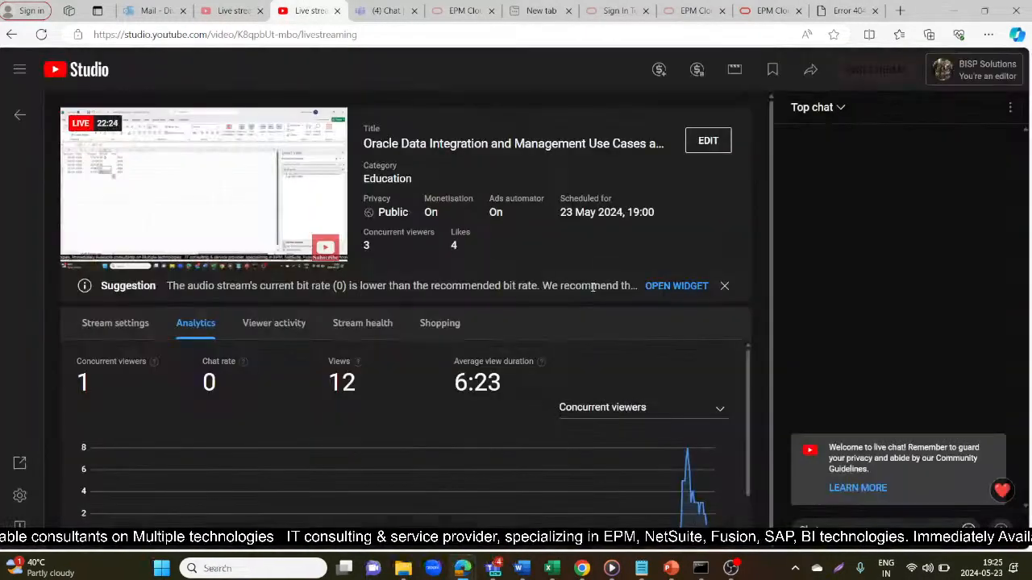